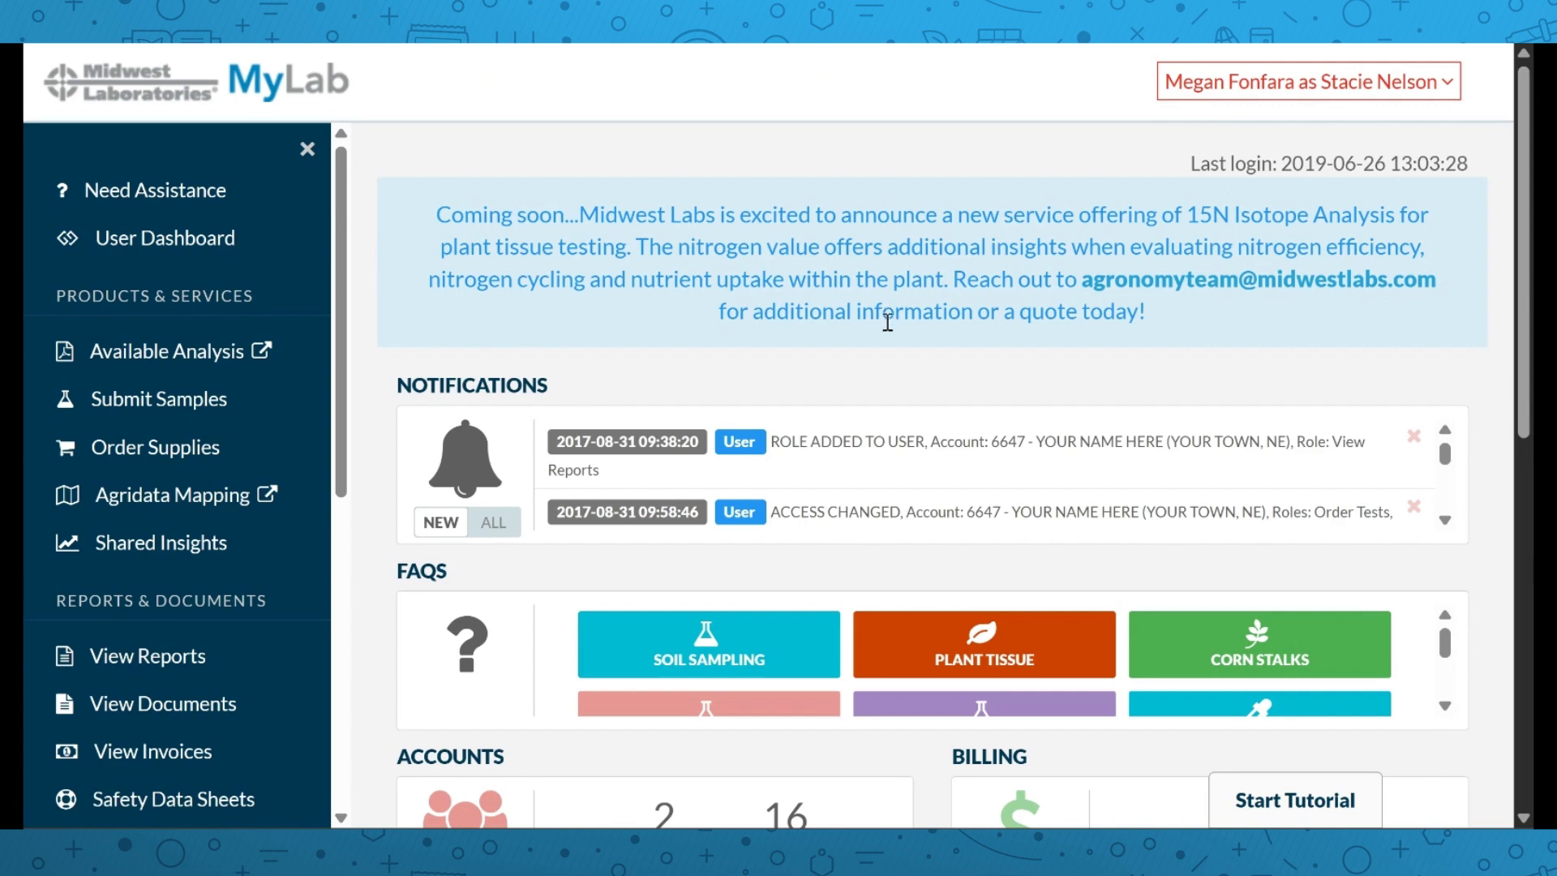
{"action": "scroll", "coordinate": [740, 353], "scroll_direction": "down", "scroll_amount": 2}
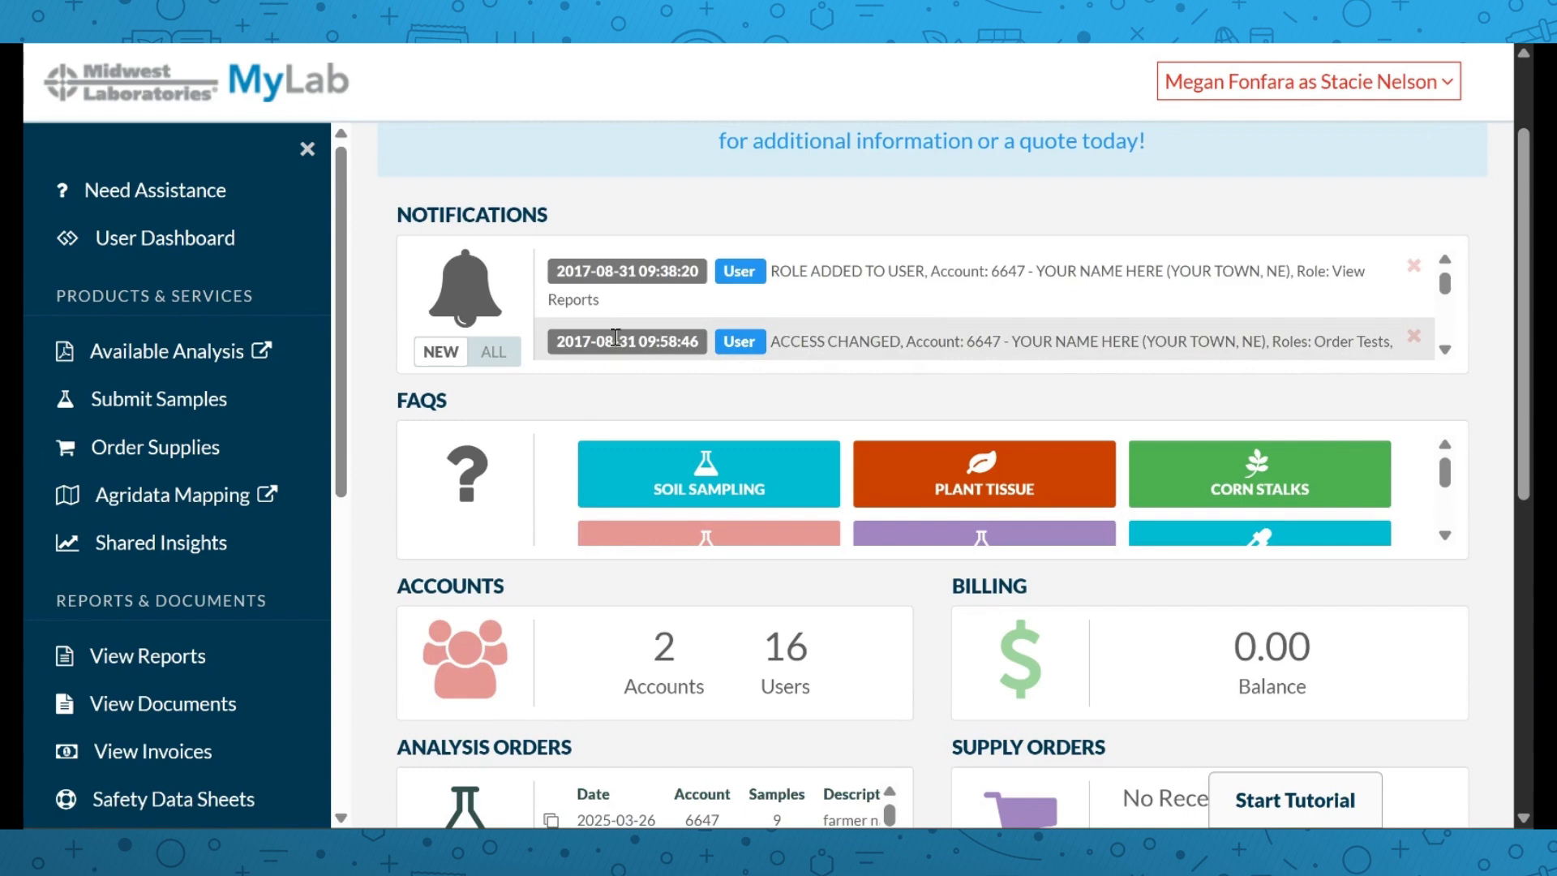
{"action": "scroll", "coordinate": [577, 357], "scroll_direction": "down", "scroll_amount": 3}
{"action": "scroll", "coordinate": [579, 397], "scroll_direction": "down", "scroll_amount": 2}
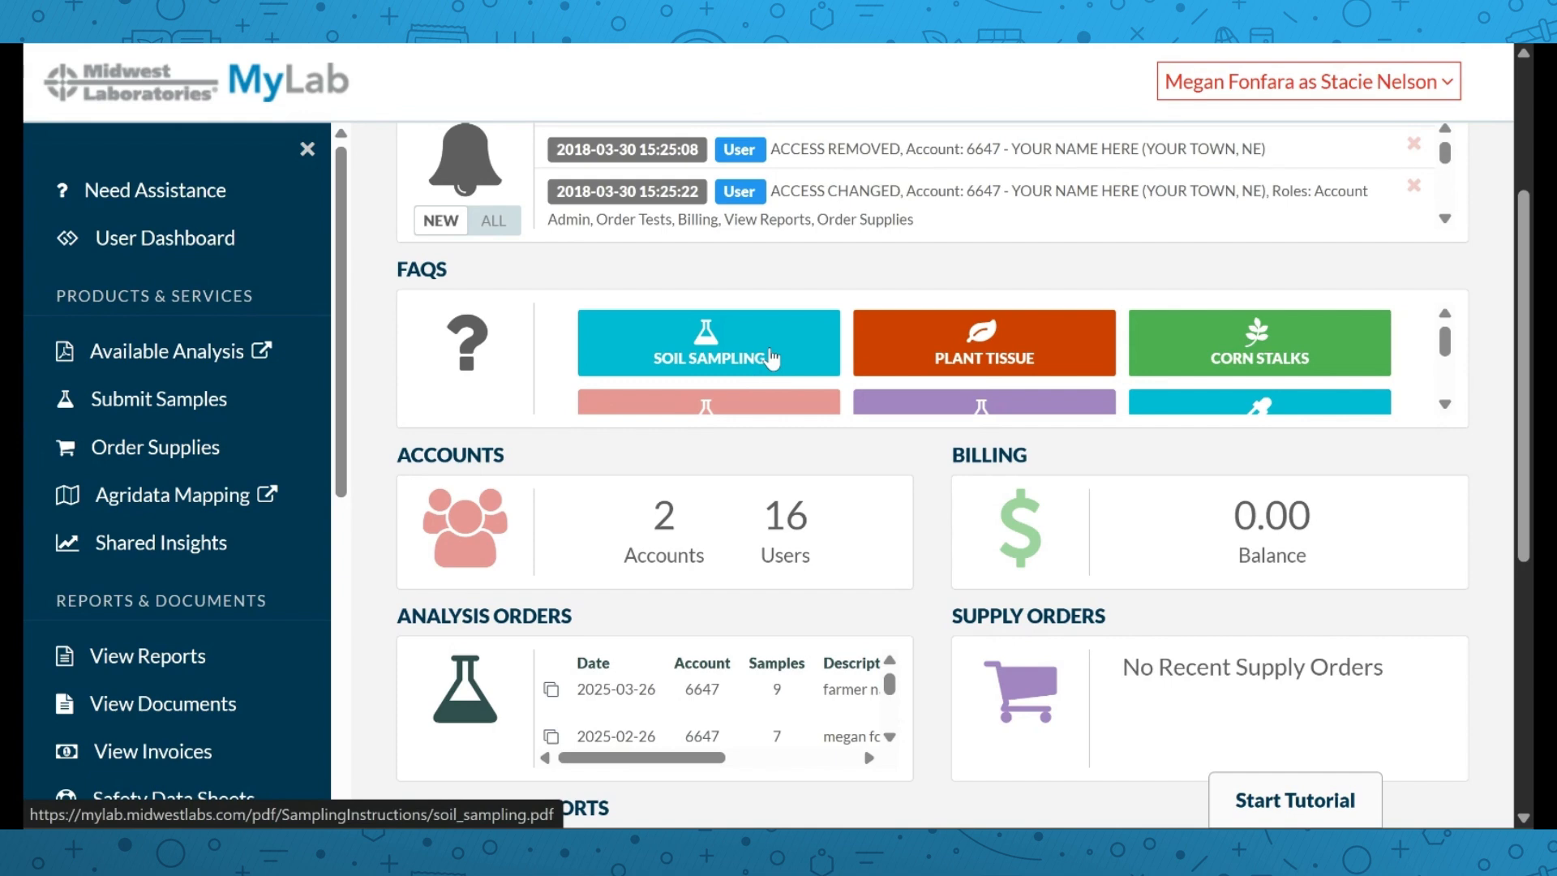
{"action": "scroll", "coordinate": [771, 359], "scroll_direction": "down", "scroll_amount": 2}
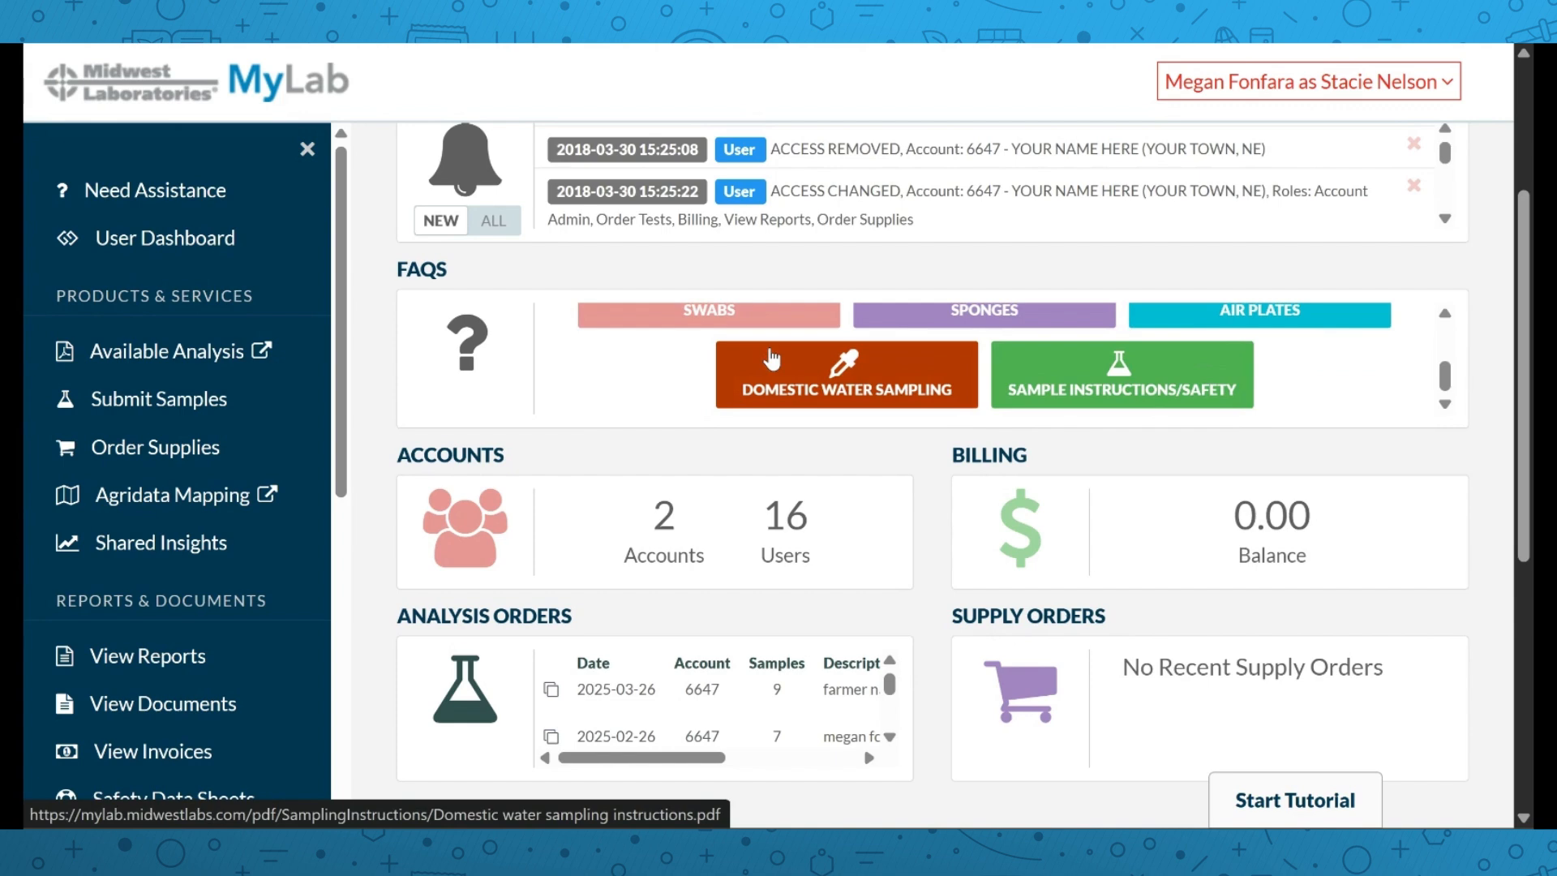
{"action": "scroll", "coordinate": [771, 358], "scroll_direction": "up", "scroll_amount": 2}
{"action": "scroll", "coordinate": [770, 357], "scroll_direction": "up", "scroll_amount": 1}
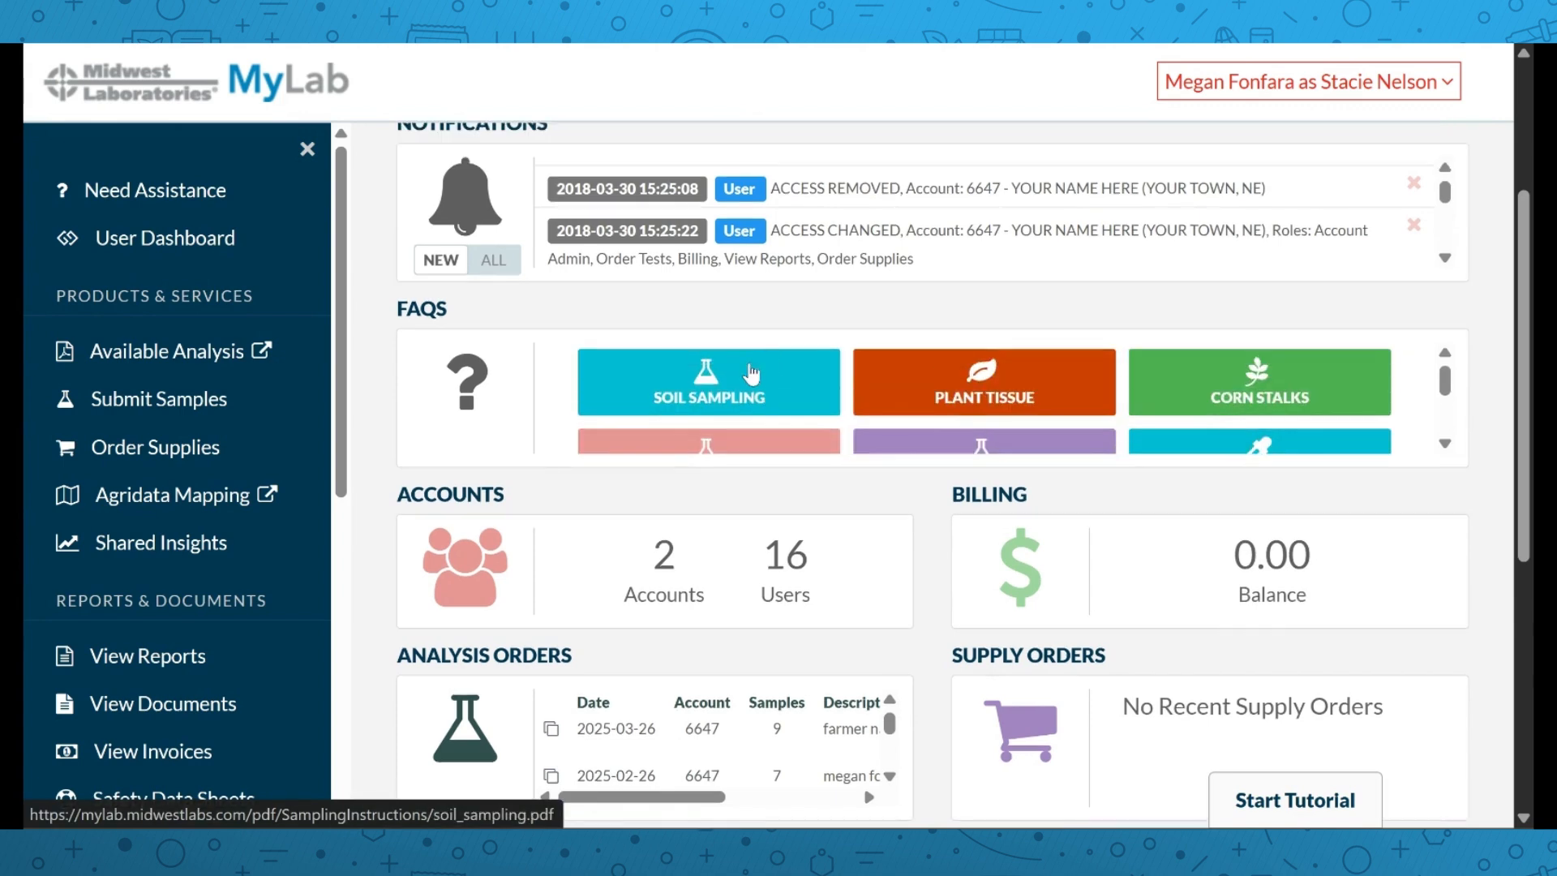
{"action": "scroll", "coordinate": [744, 375], "scroll_direction": "down", "scroll_amount": 2}
{"action": "scroll", "coordinate": [682, 403], "scroll_direction": "down", "scroll_amount": 4}
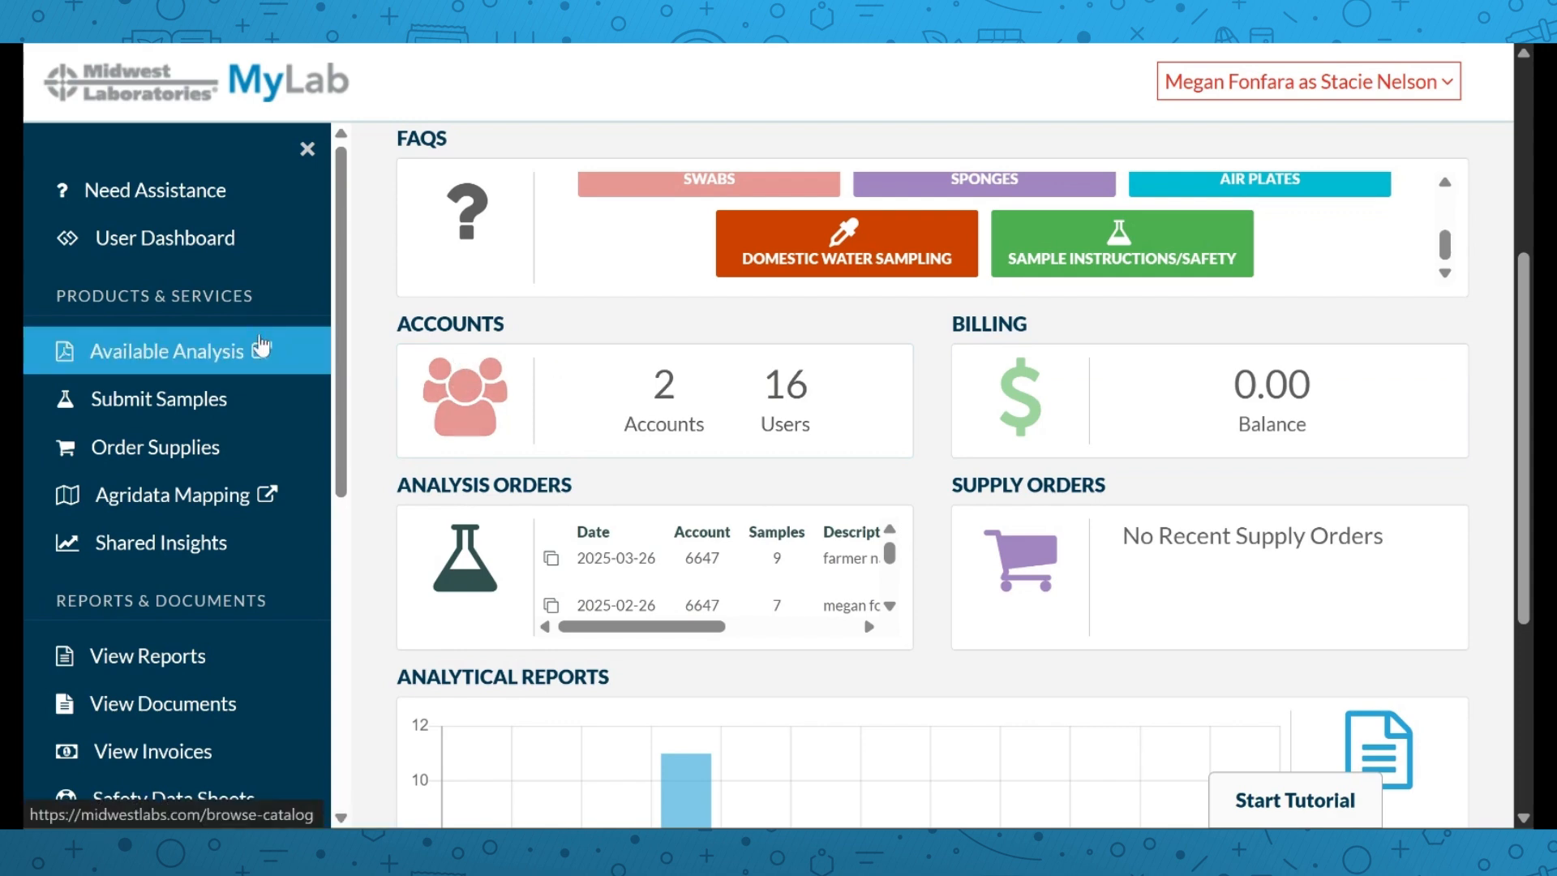
Open the Available Analysis catalog flipbook and page forward to the pages 8-9 additional fees spread
{"action": "left_click", "coordinate": [183, 347]}
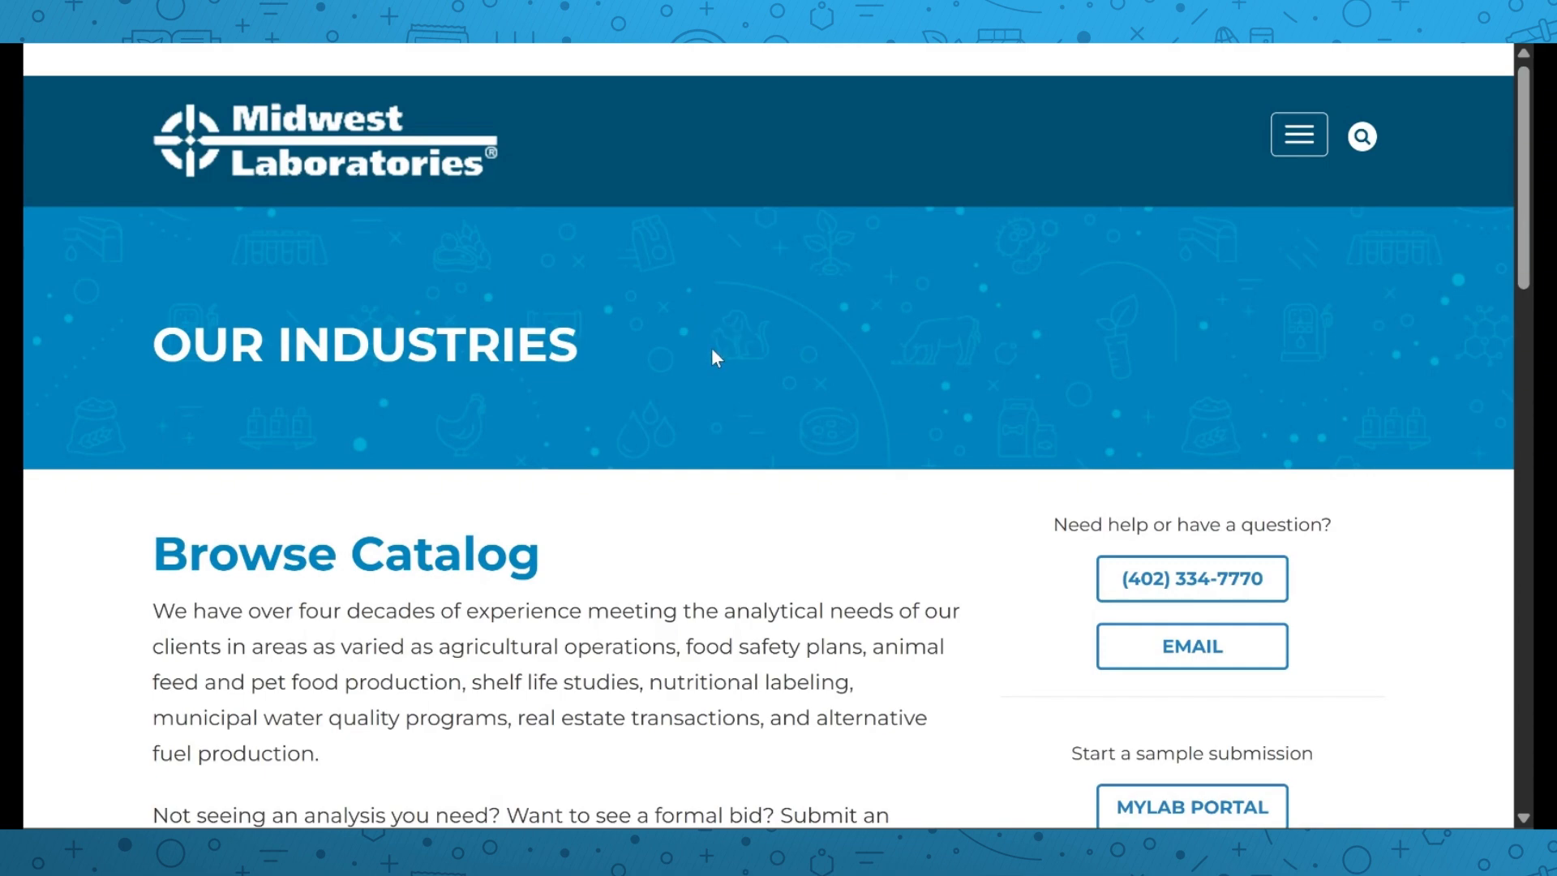
{"action": "scroll", "coordinate": [712, 349], "scroll_direction": "down", "scroll_amount": 6}
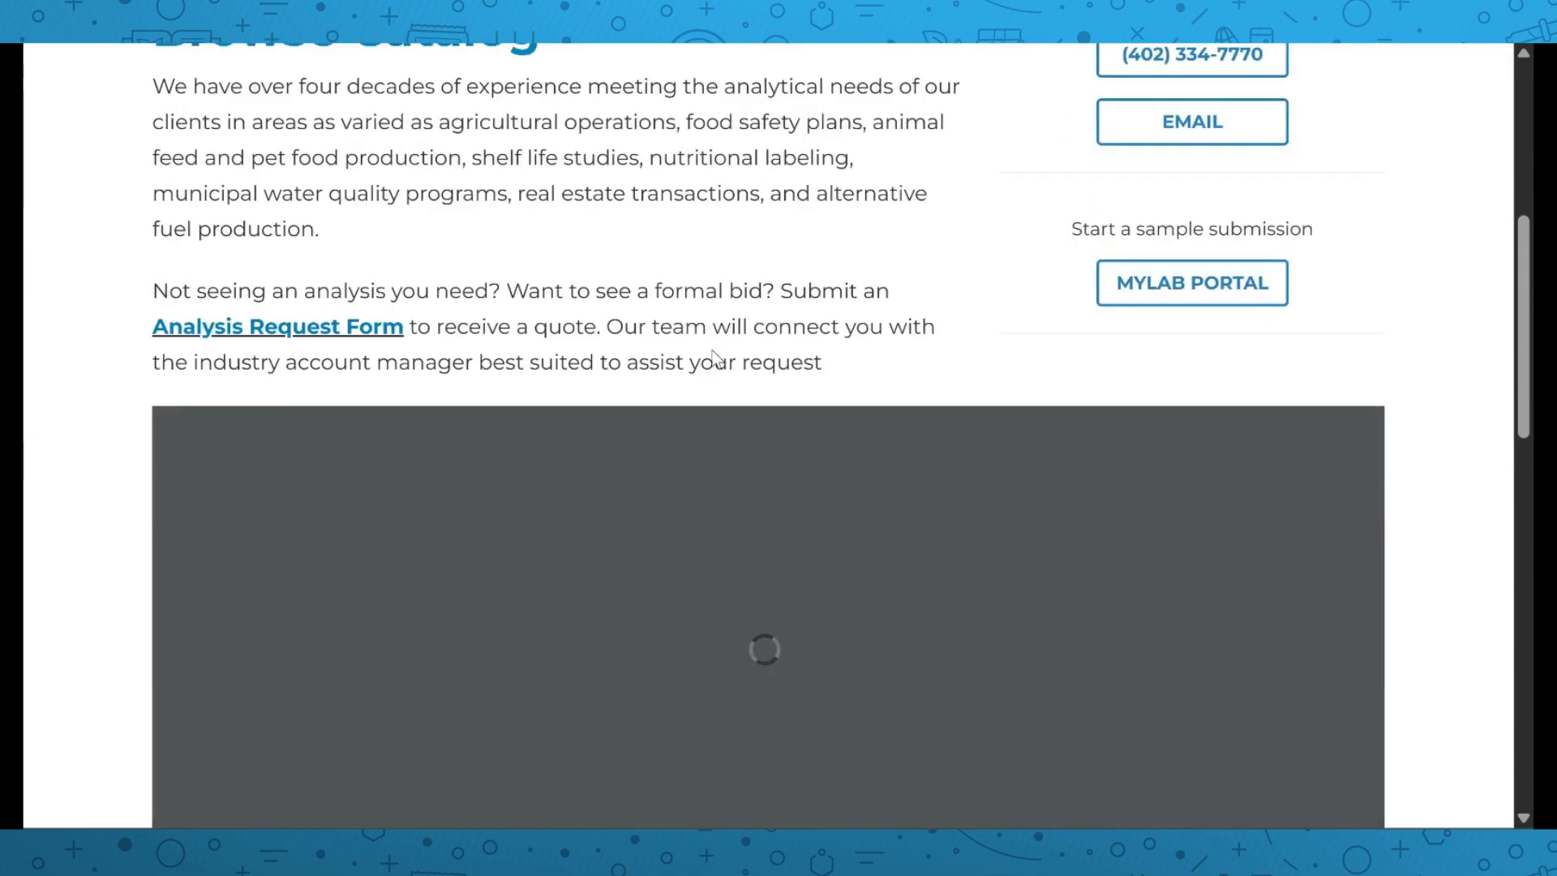
{"action": "scroll", "coordinate": [713, 350], "scroll_direction": "down", "scroll_amount": 2}
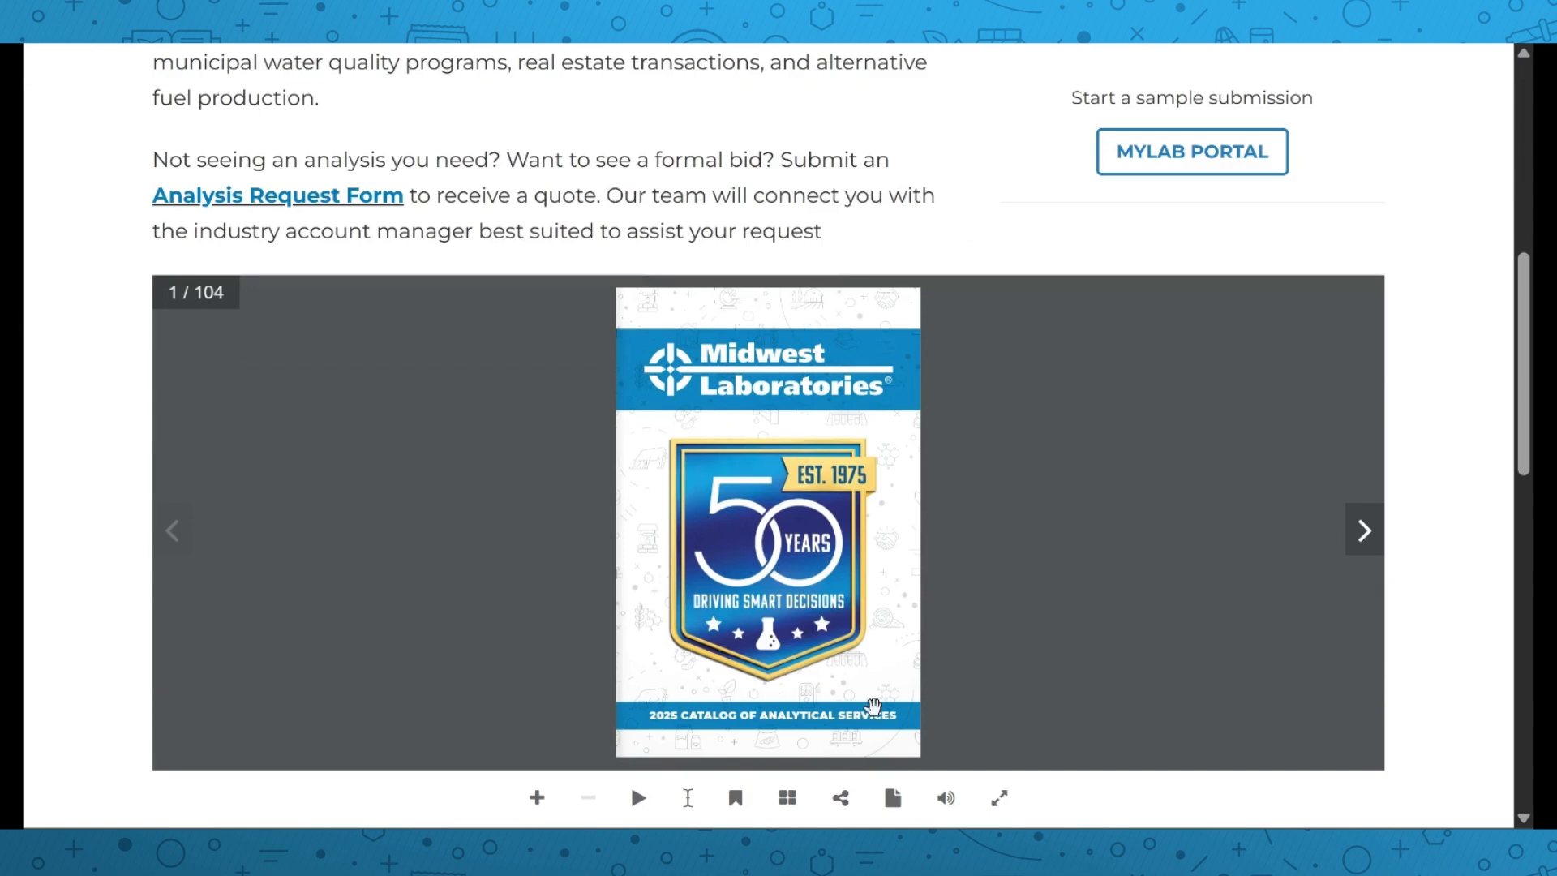
{"action": "left_click", "coordinate": [1365, 534]}
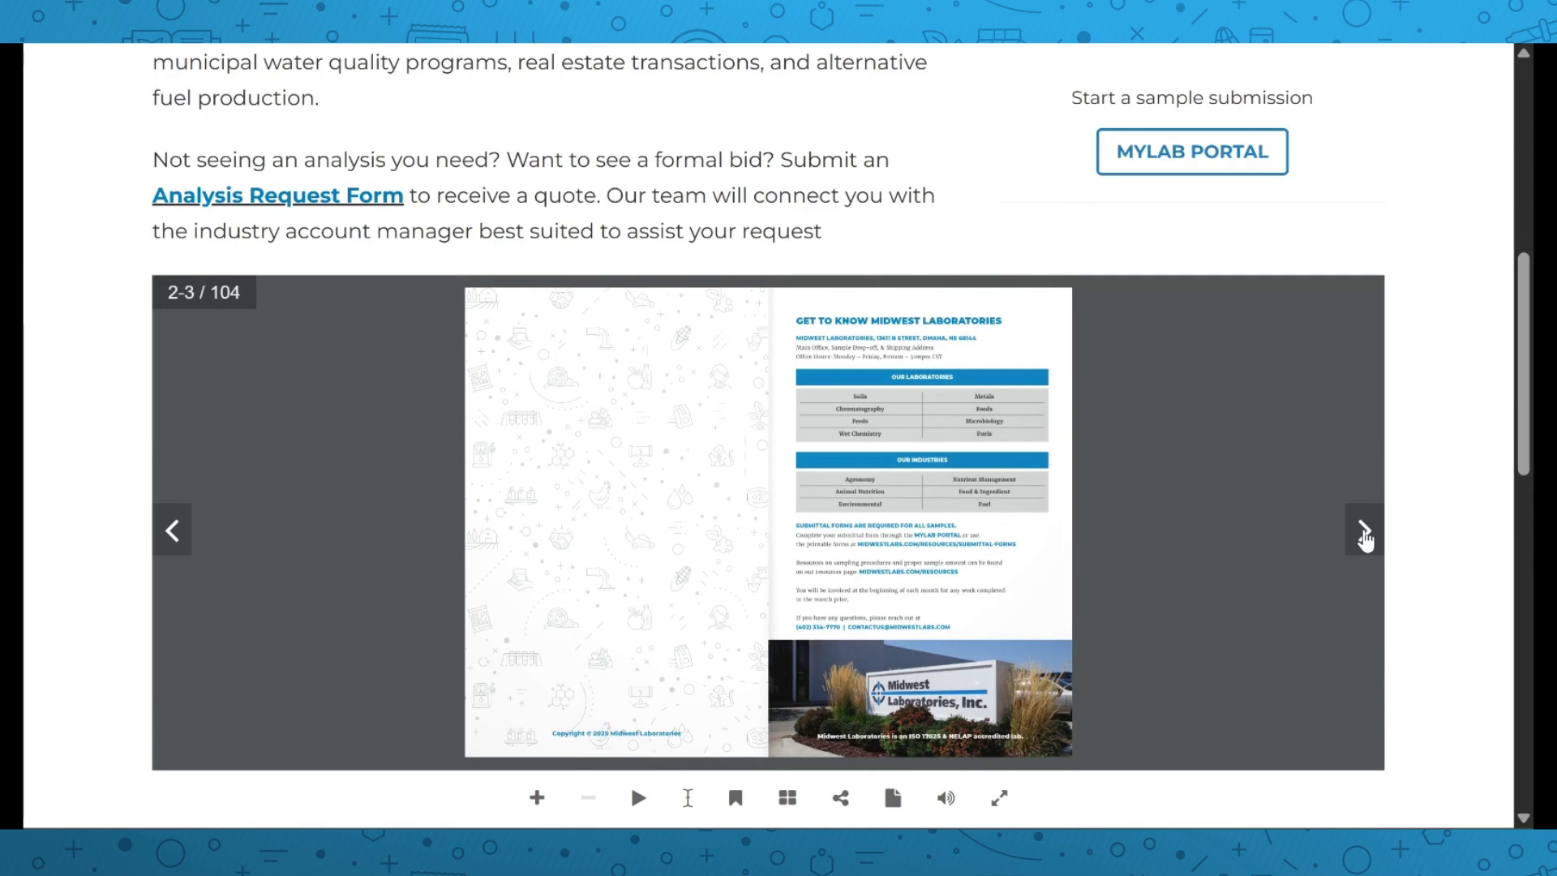
{"action": "left_click", "coordinate": [1365, 531]}
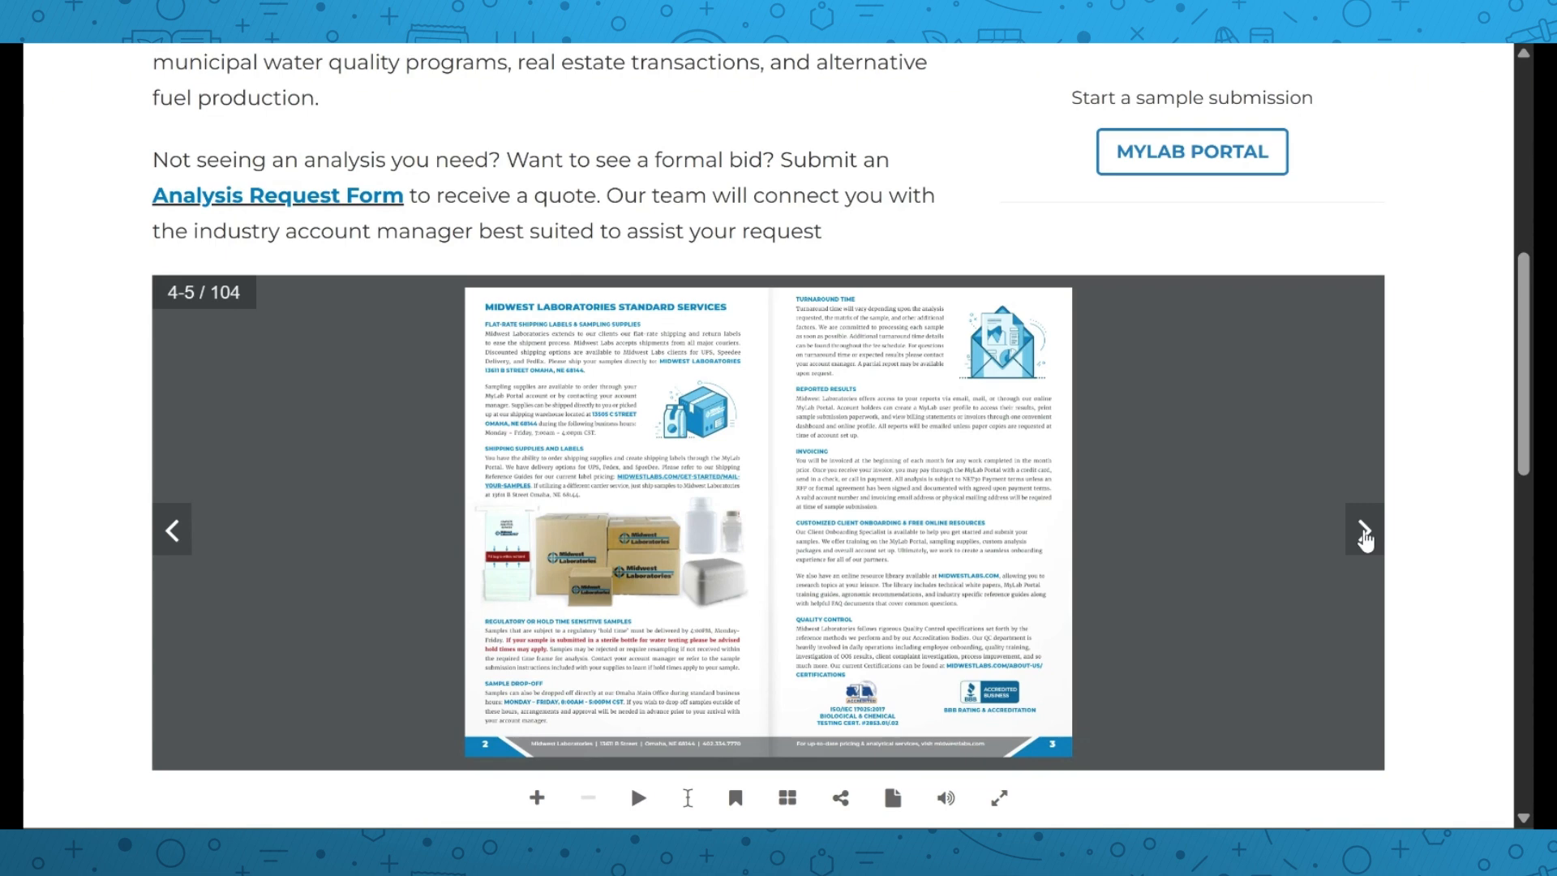
{"action": "left_click", "coordinate": [1365, 533]}
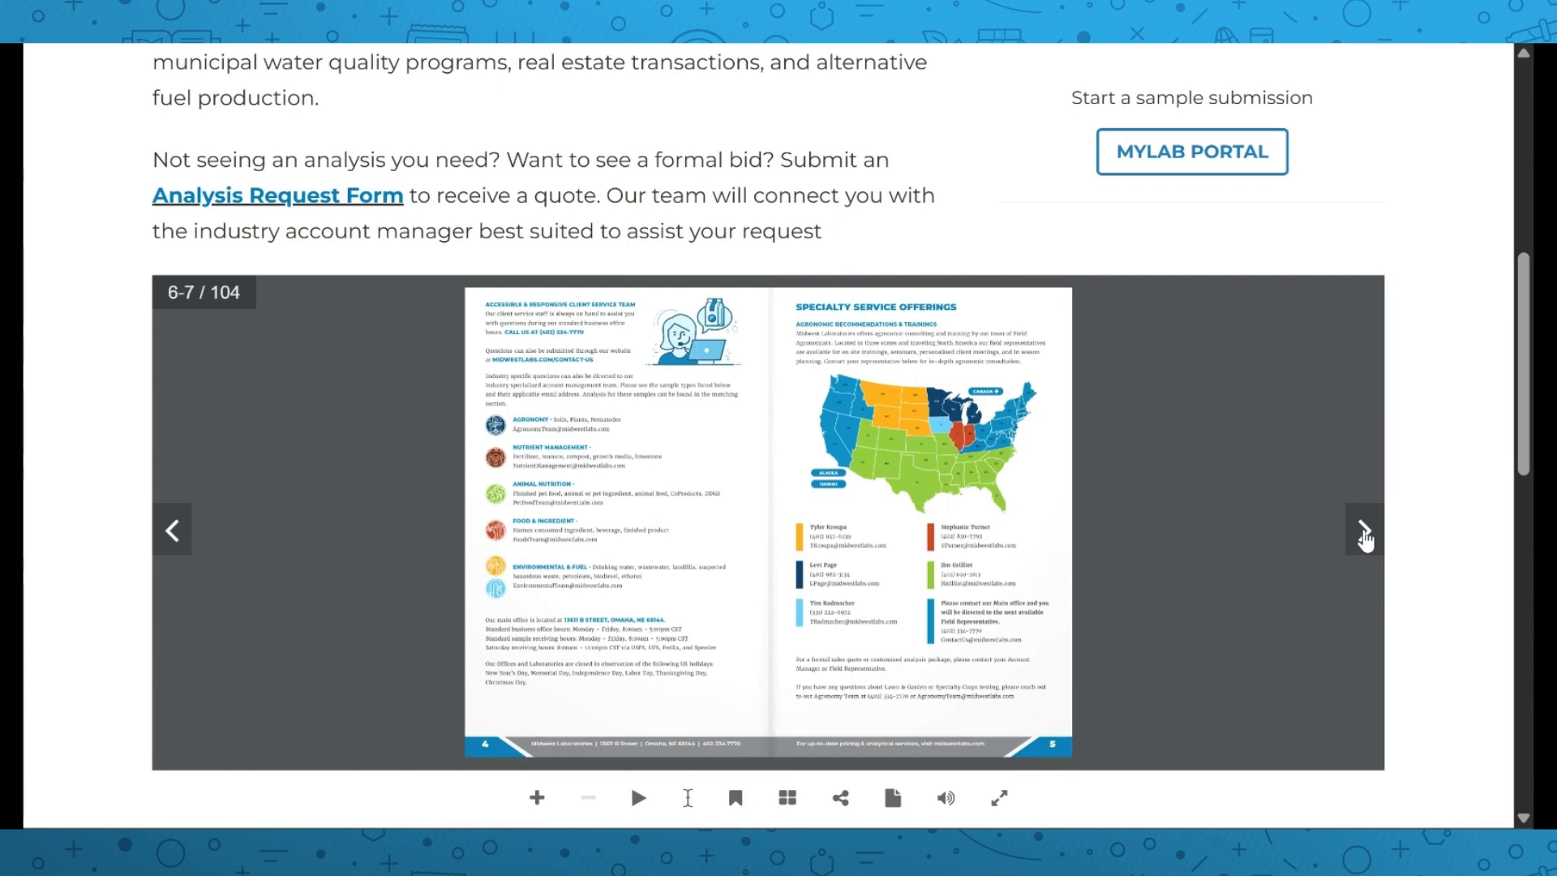
{"action": "left_click", "coordinate": [1366, 536]}
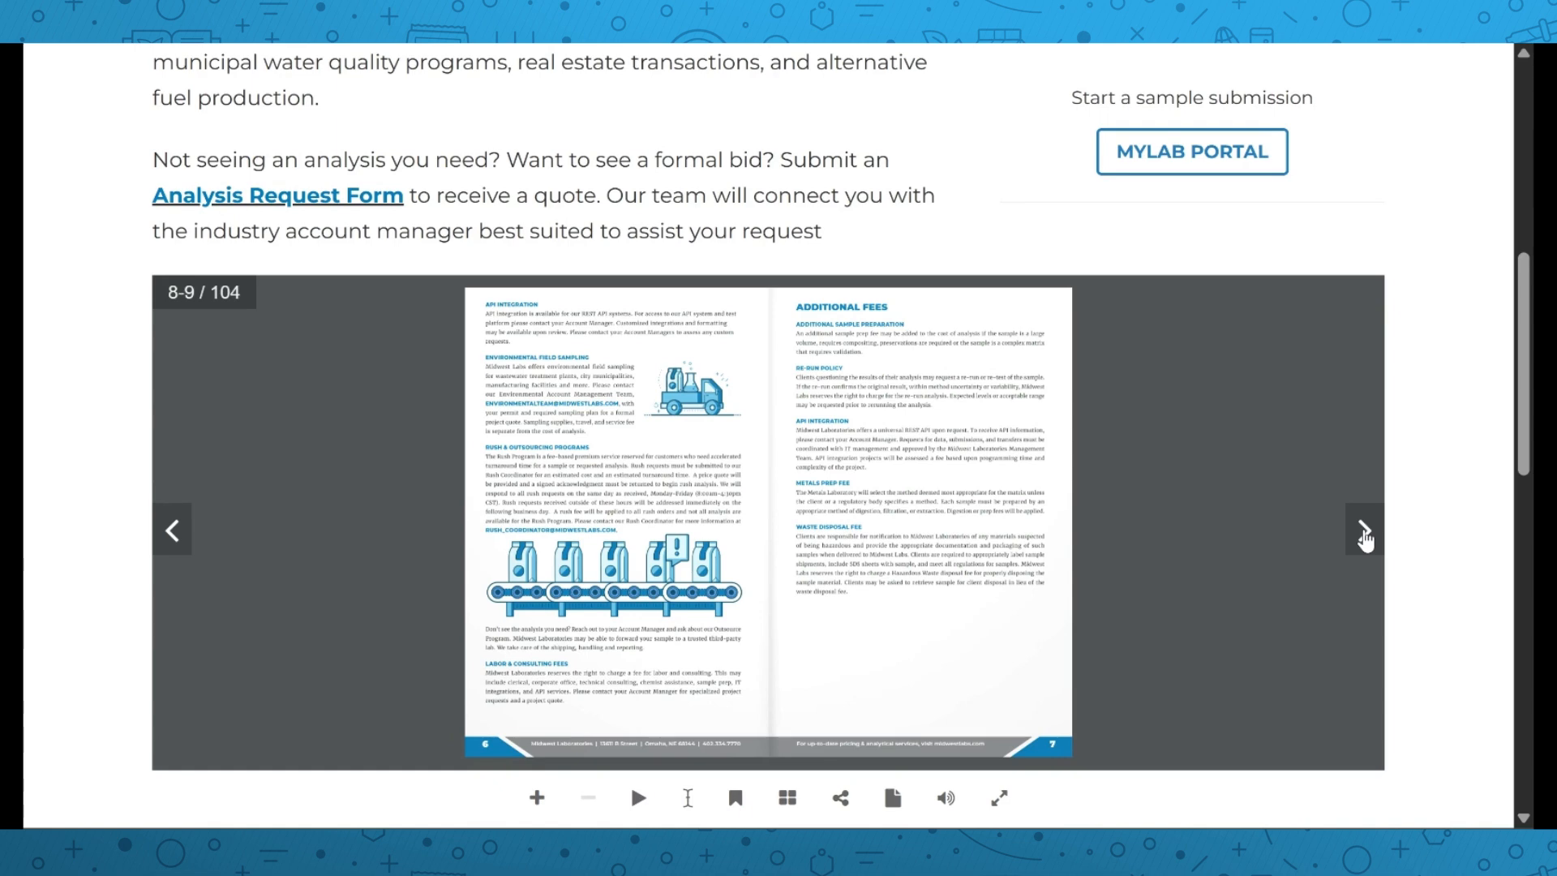
Page on to pages 12-13, jump to the Animal Nutrition section, then return to the MyLab dashboard
{"action": "left_click", "coordinate": [1365, 537]}
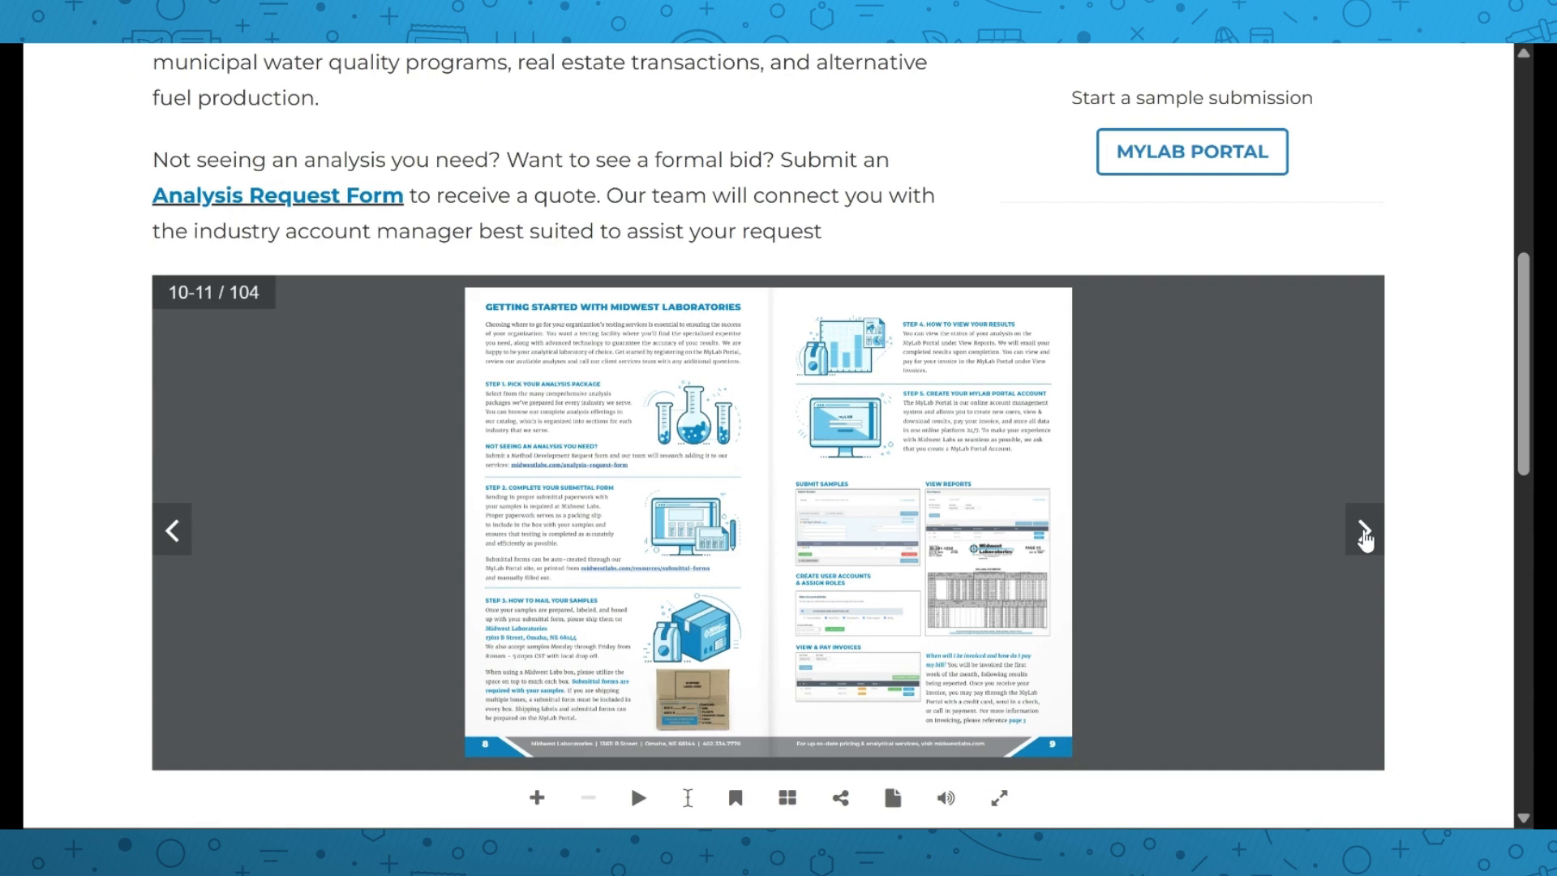
{"action": "left_click", "coordinate": [1365, 531]}
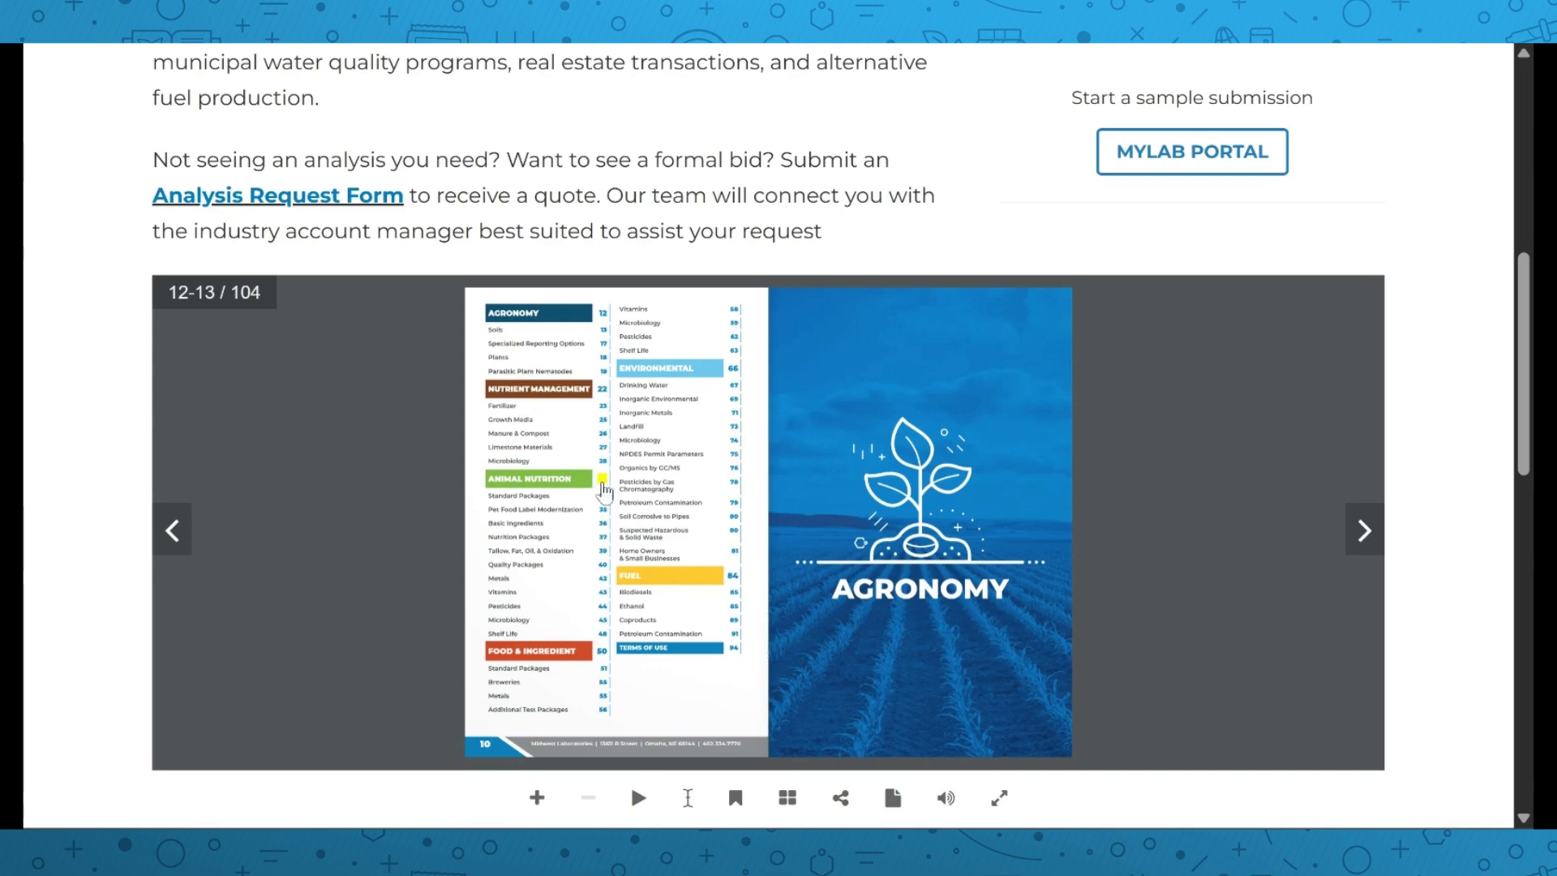
{"action": "left_click", "coordinate": [602, 488]}
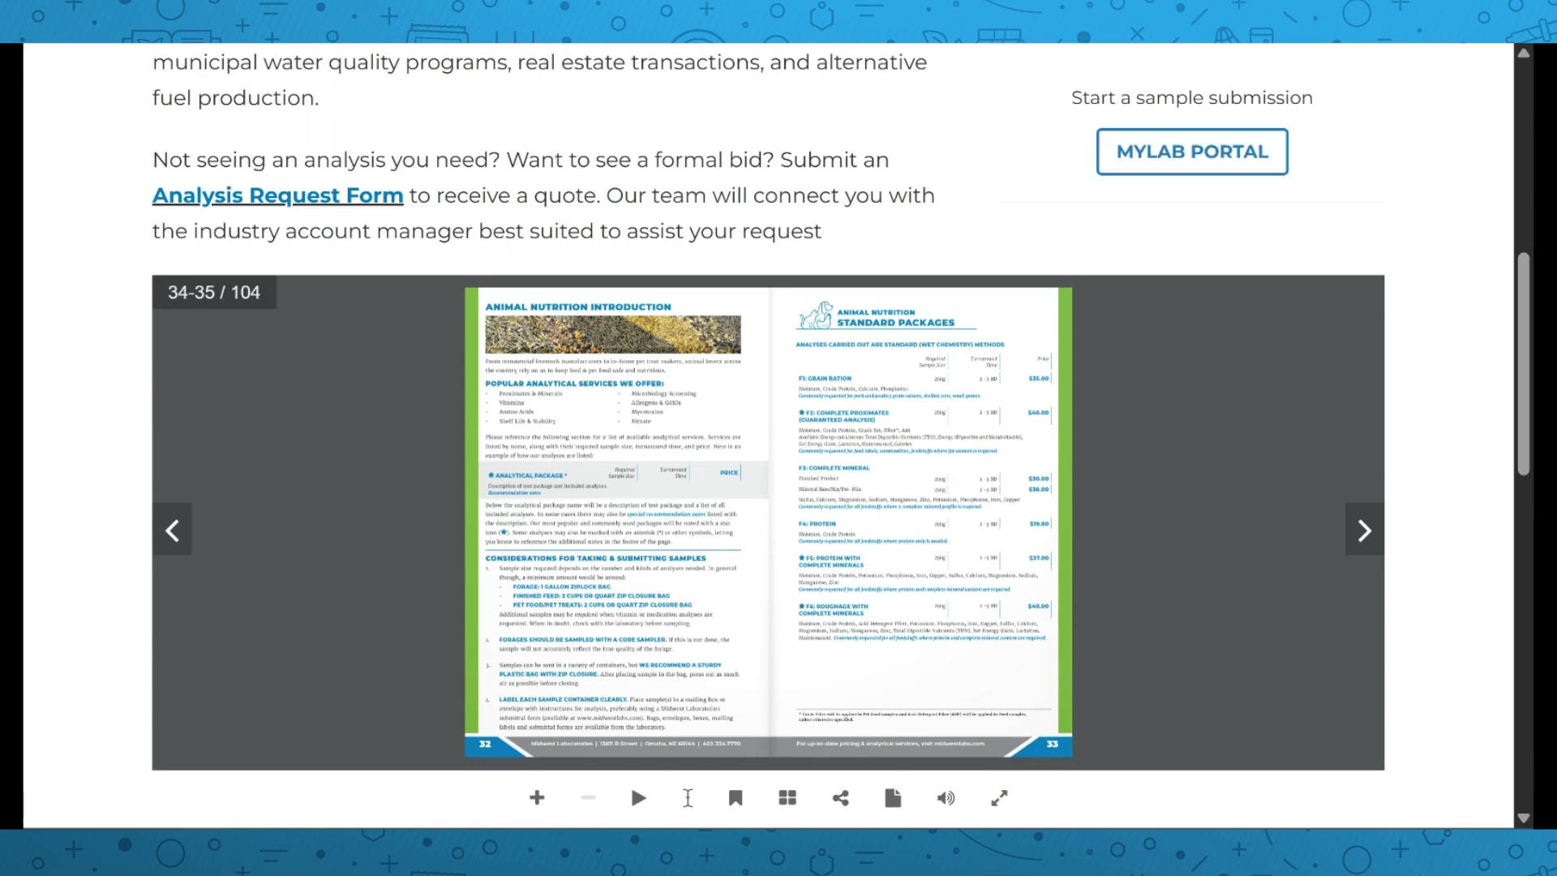
{"action": "left_click", "coordinate": [1079, 40]}
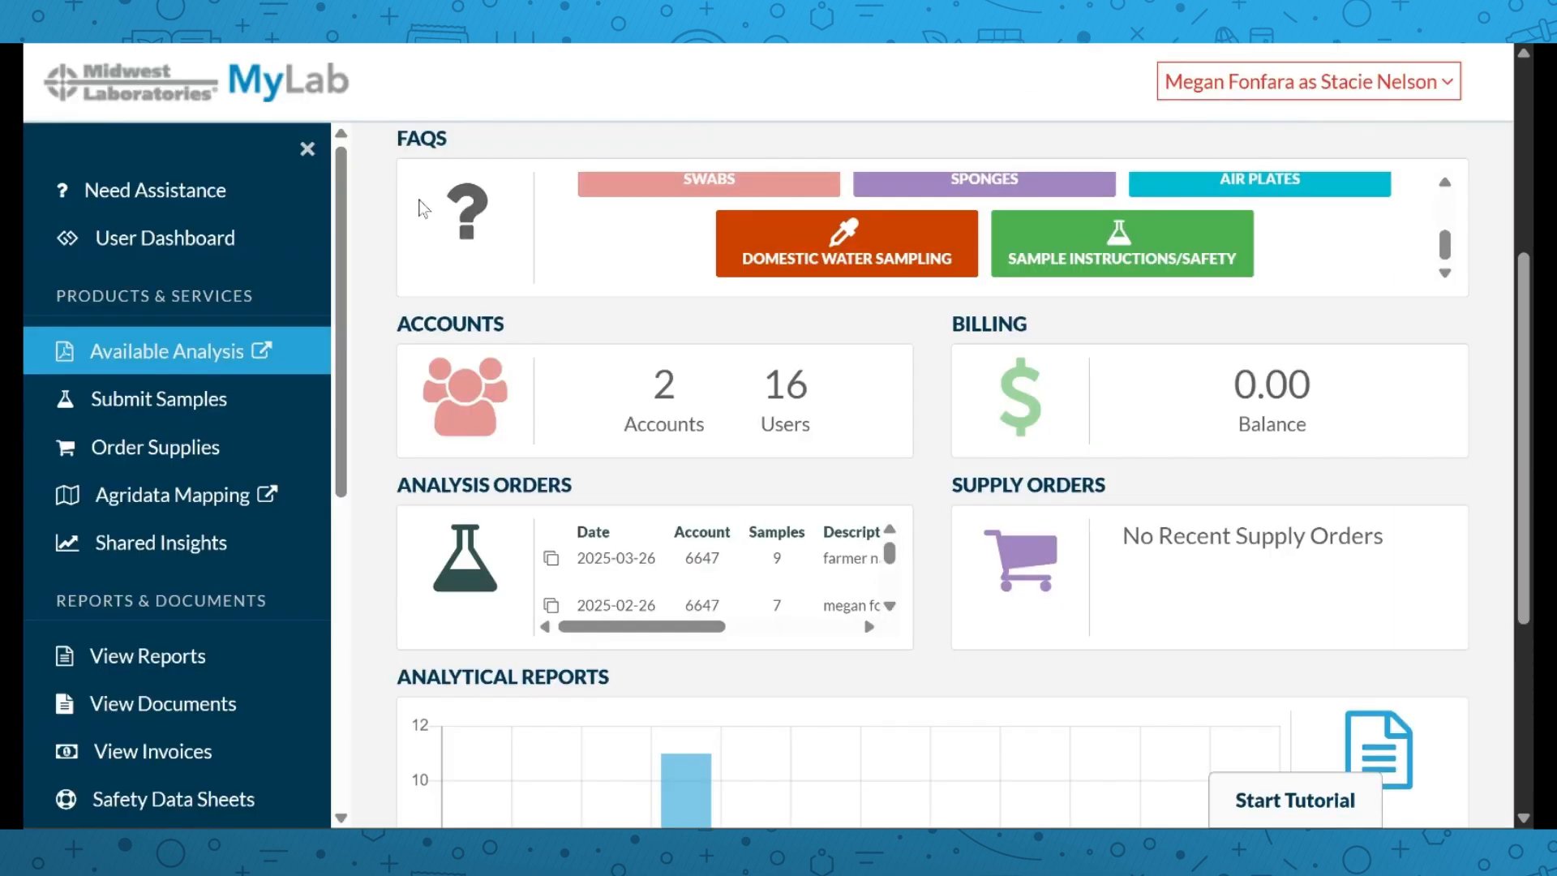
Start a new sample submission with the sample category set to Agriculture - Soils/Plants
{"action": "left_click", "coordinate": [177, 403]}
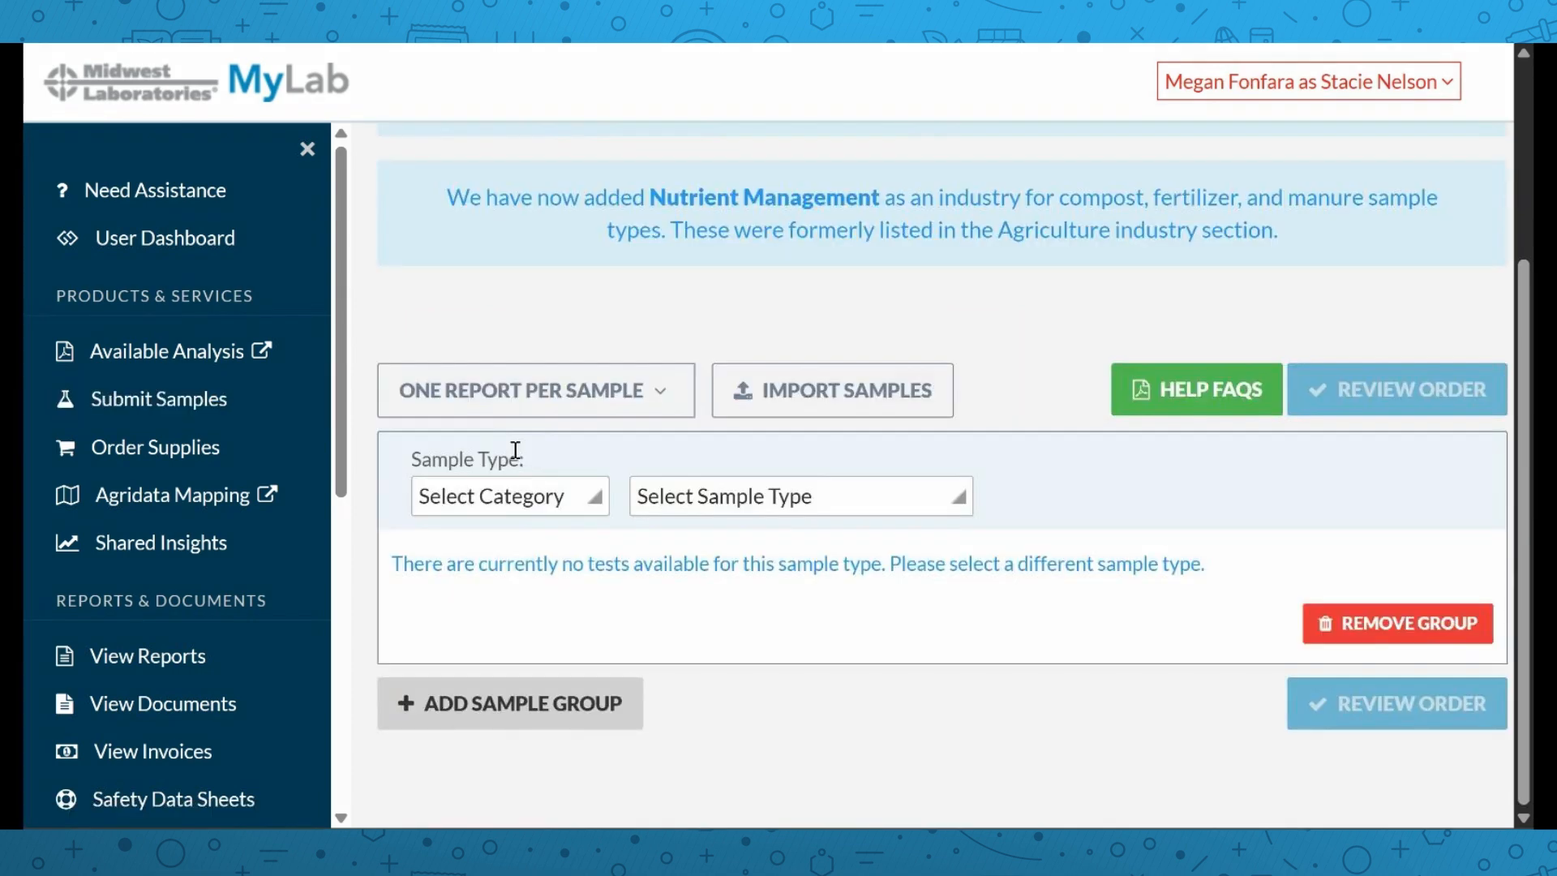
{"action": "left_click", "coordinate": [514, 506]}
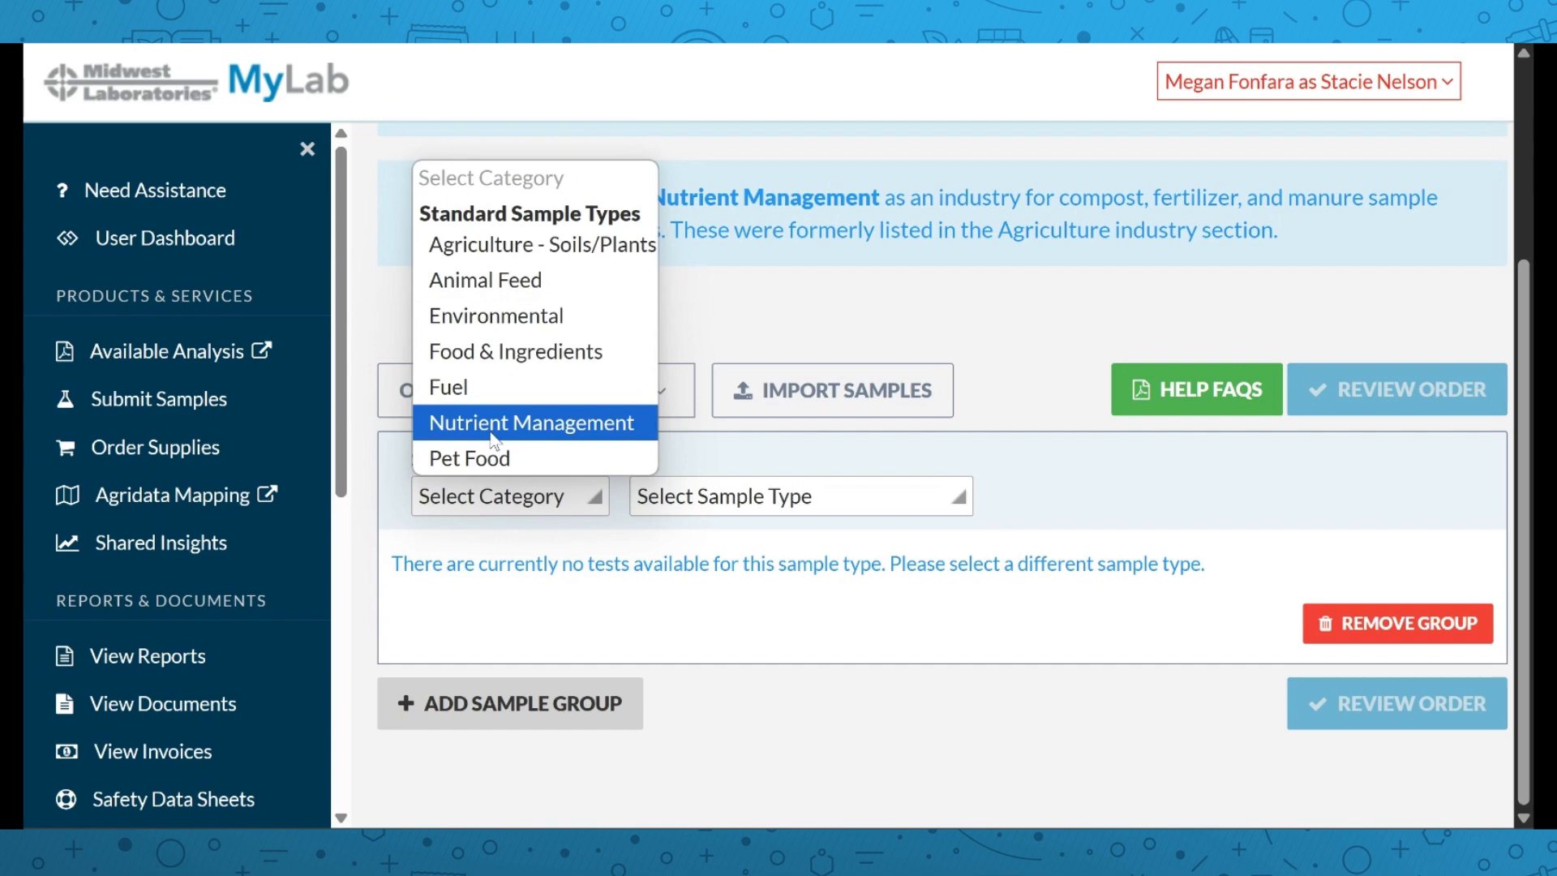
{"action": "left_click", "coordinate": [502, 253]}
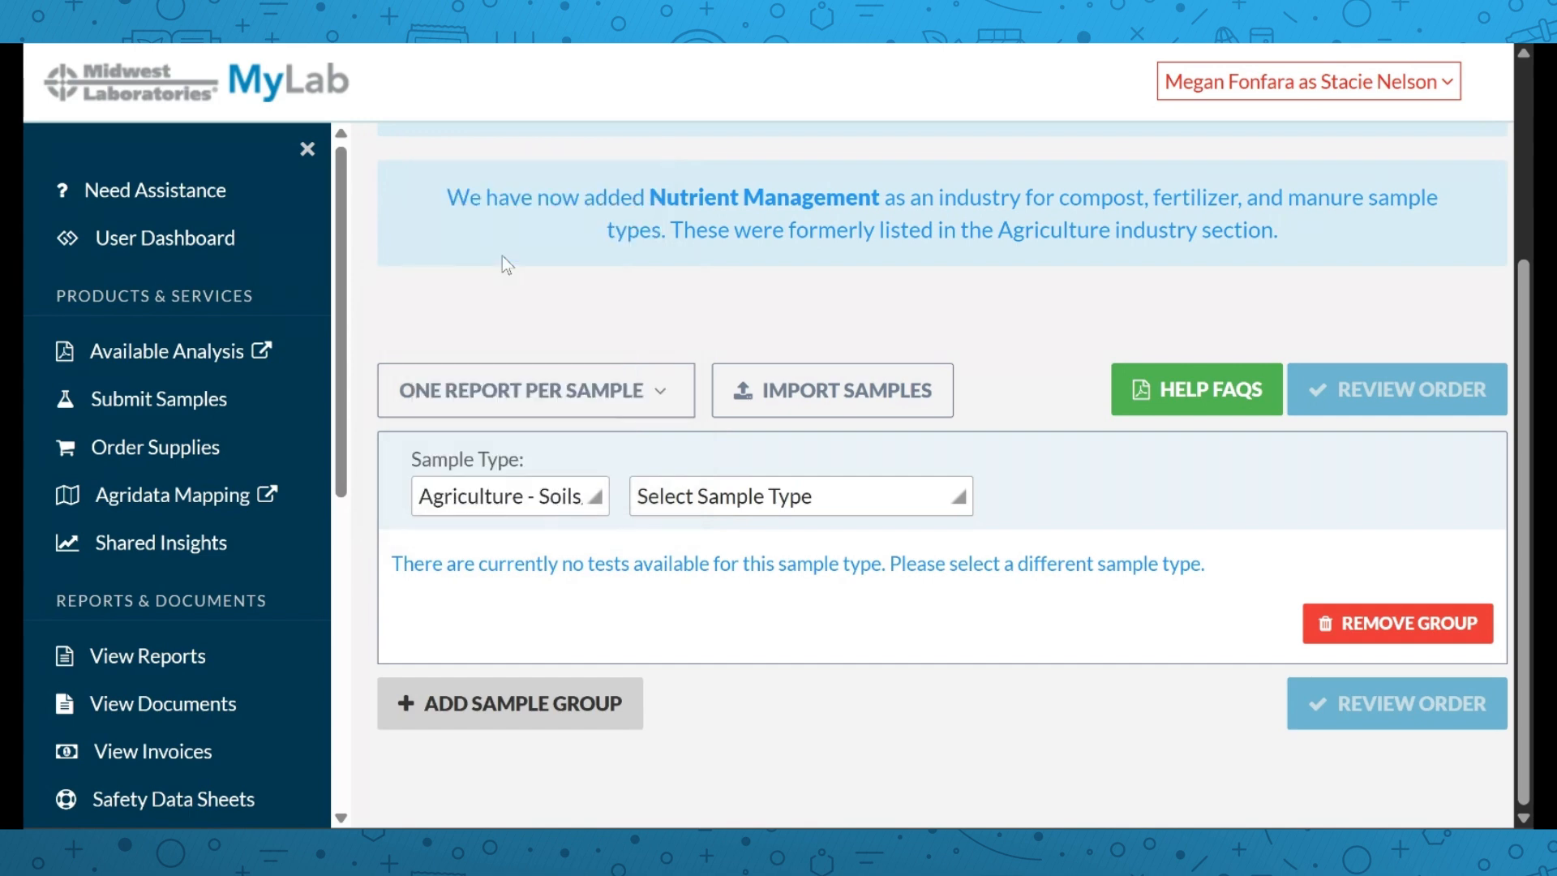
{"action": "left_click", "coordinate": [686, 497]}
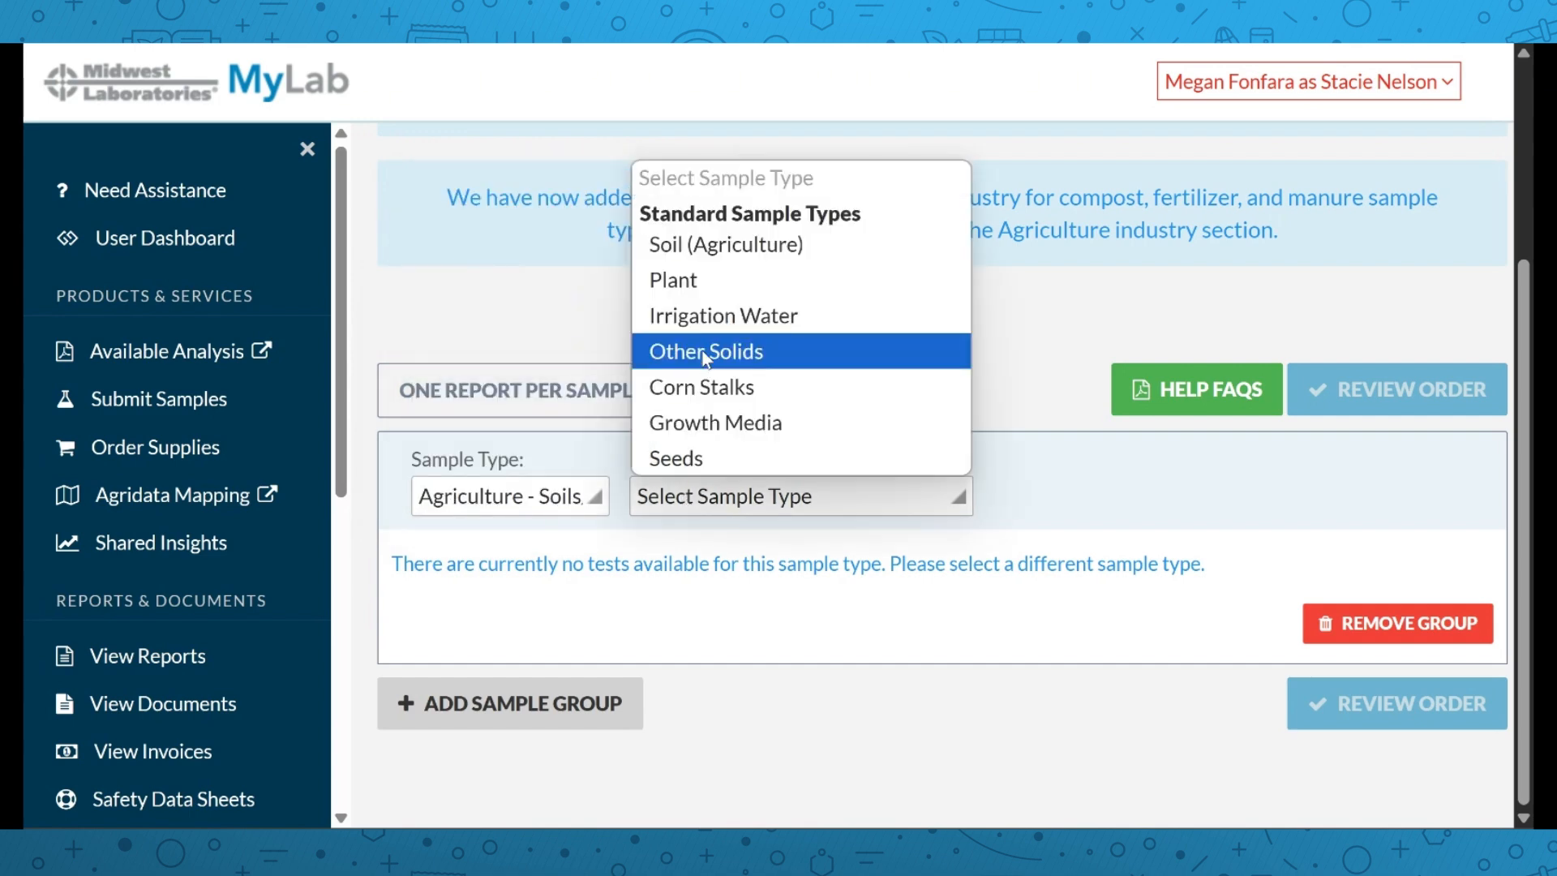
Choose Soil (Agriculture) as the sample type and enter the grower's full name
{"action": "left_click", "coordinate": [732, 247]}
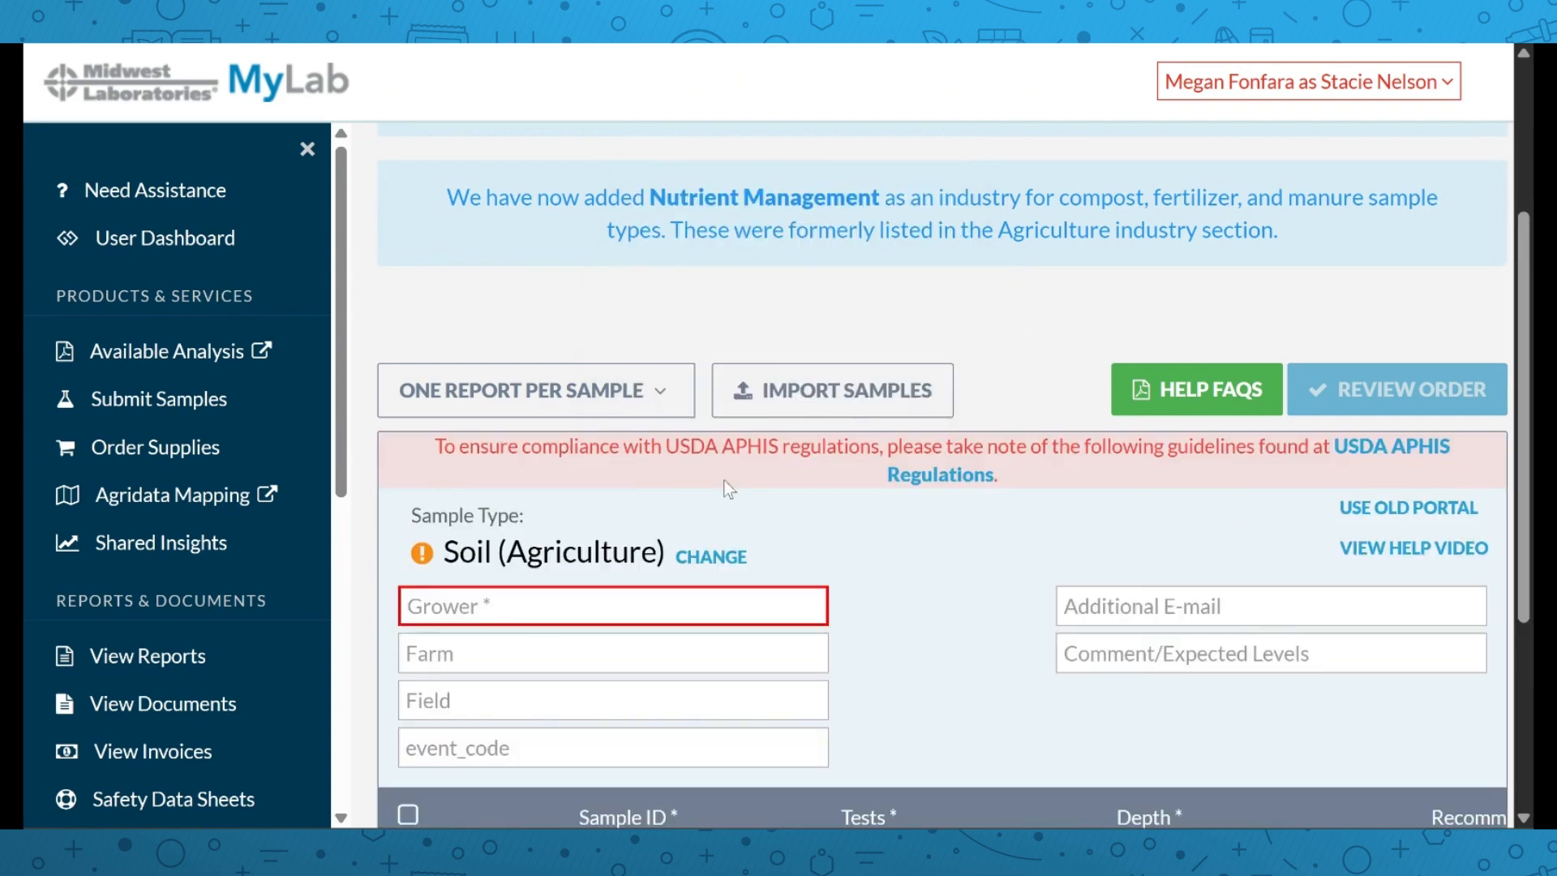
{"action": "scroll", "coordinate": [717, 515], "scroll_direction": "down", "scroll_amount": 3}
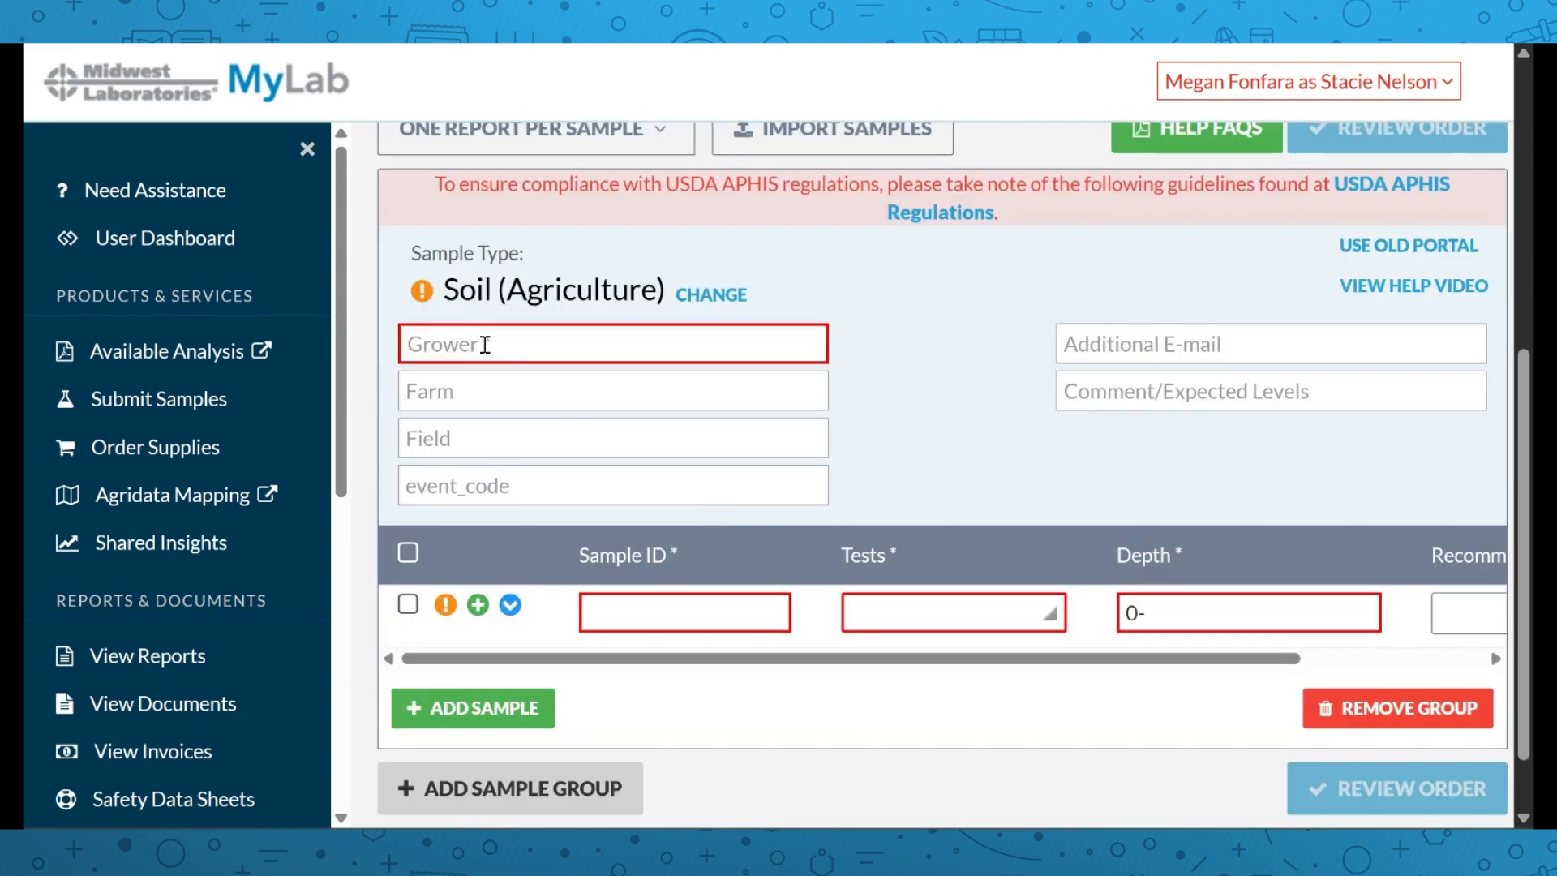
{"action": "left_click", "coordinate": [485, 345]}
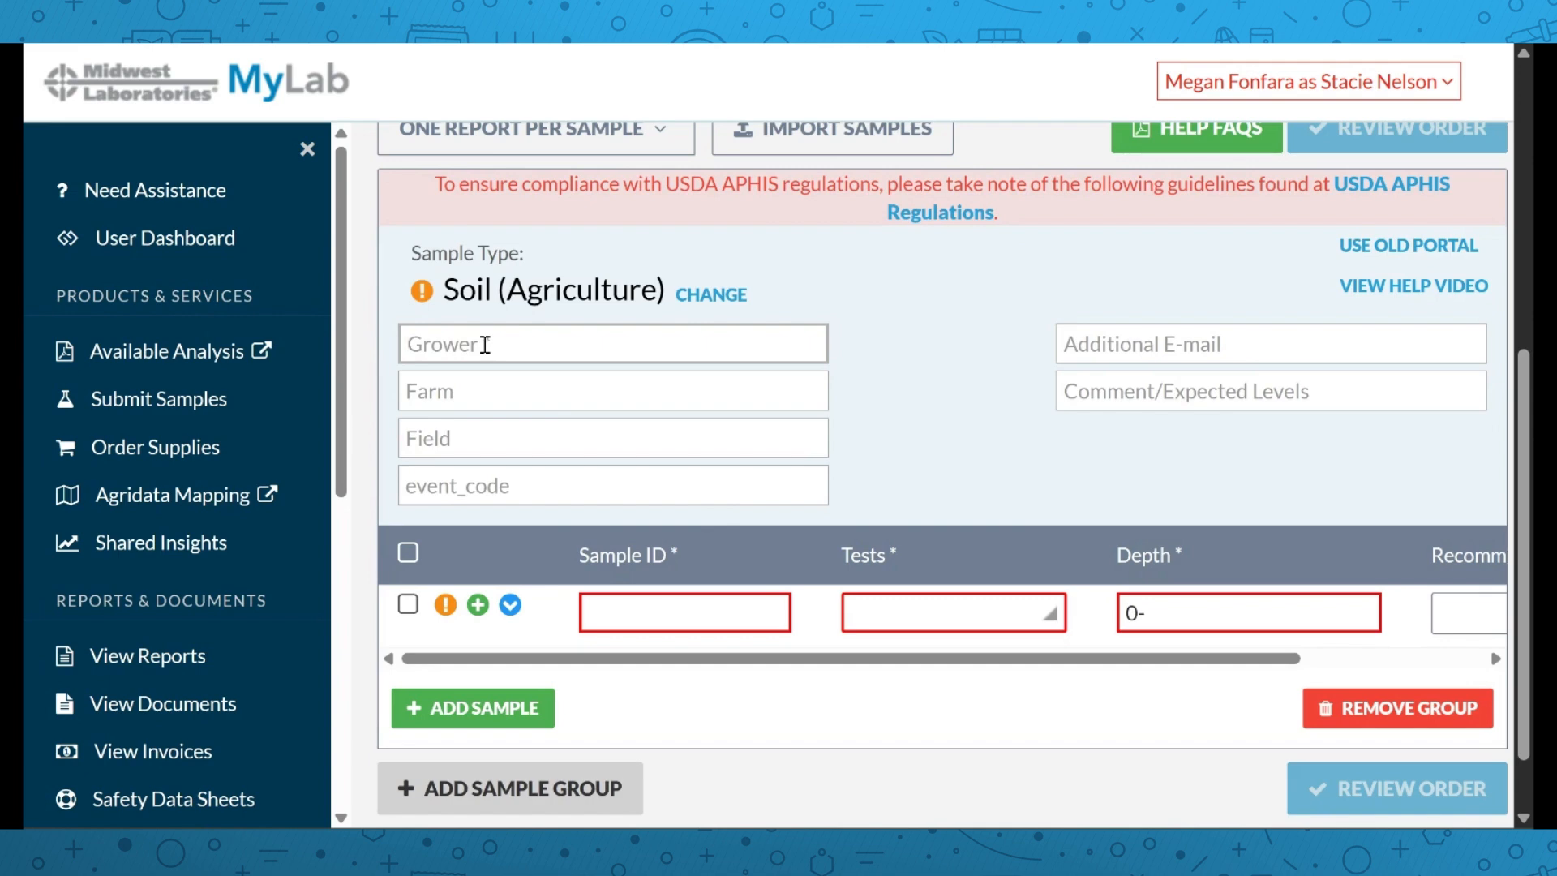
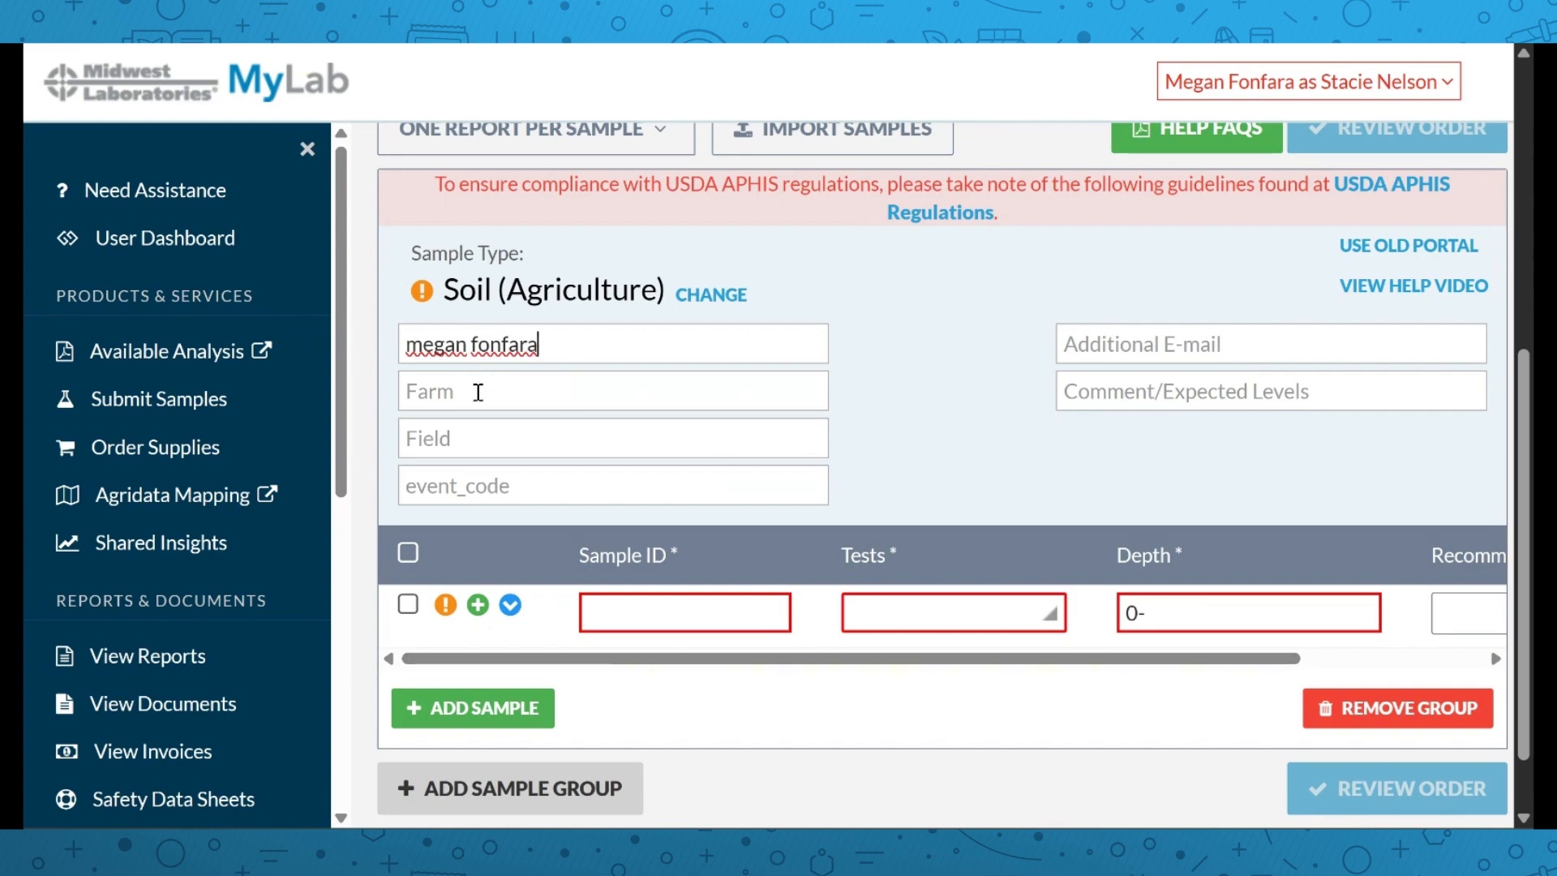
Give the first sample the ID 1
{"action": "scroll", "coordinate": [503, 414], "scroll_direction": "down", "scroll_amount": 1}
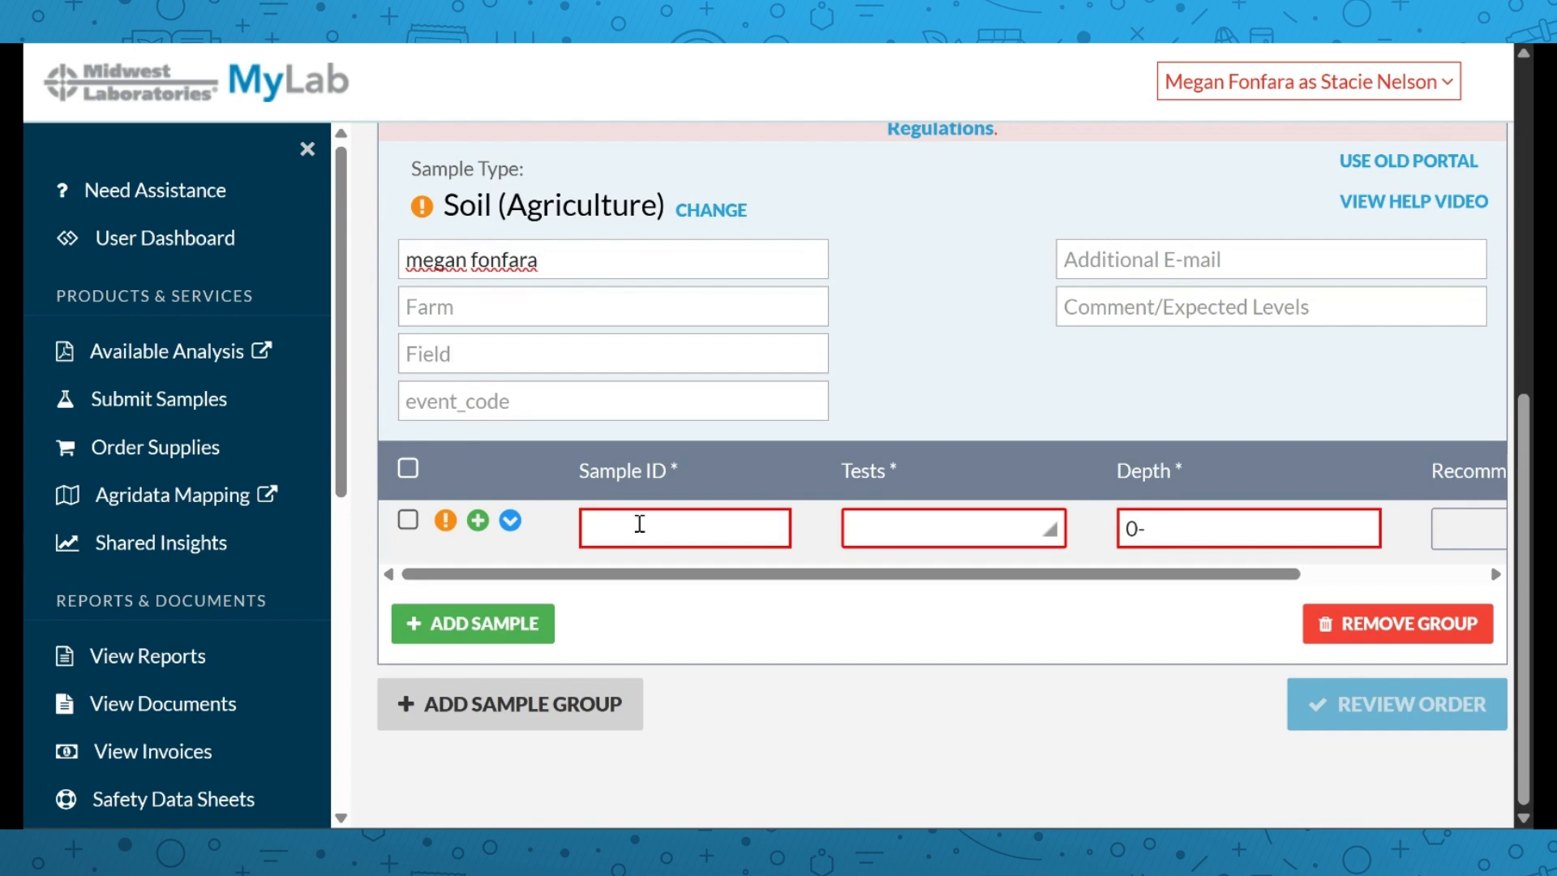
{"action": "left_click", "coordinate": [640, 524]}
{"action": "type", "text": "1"}
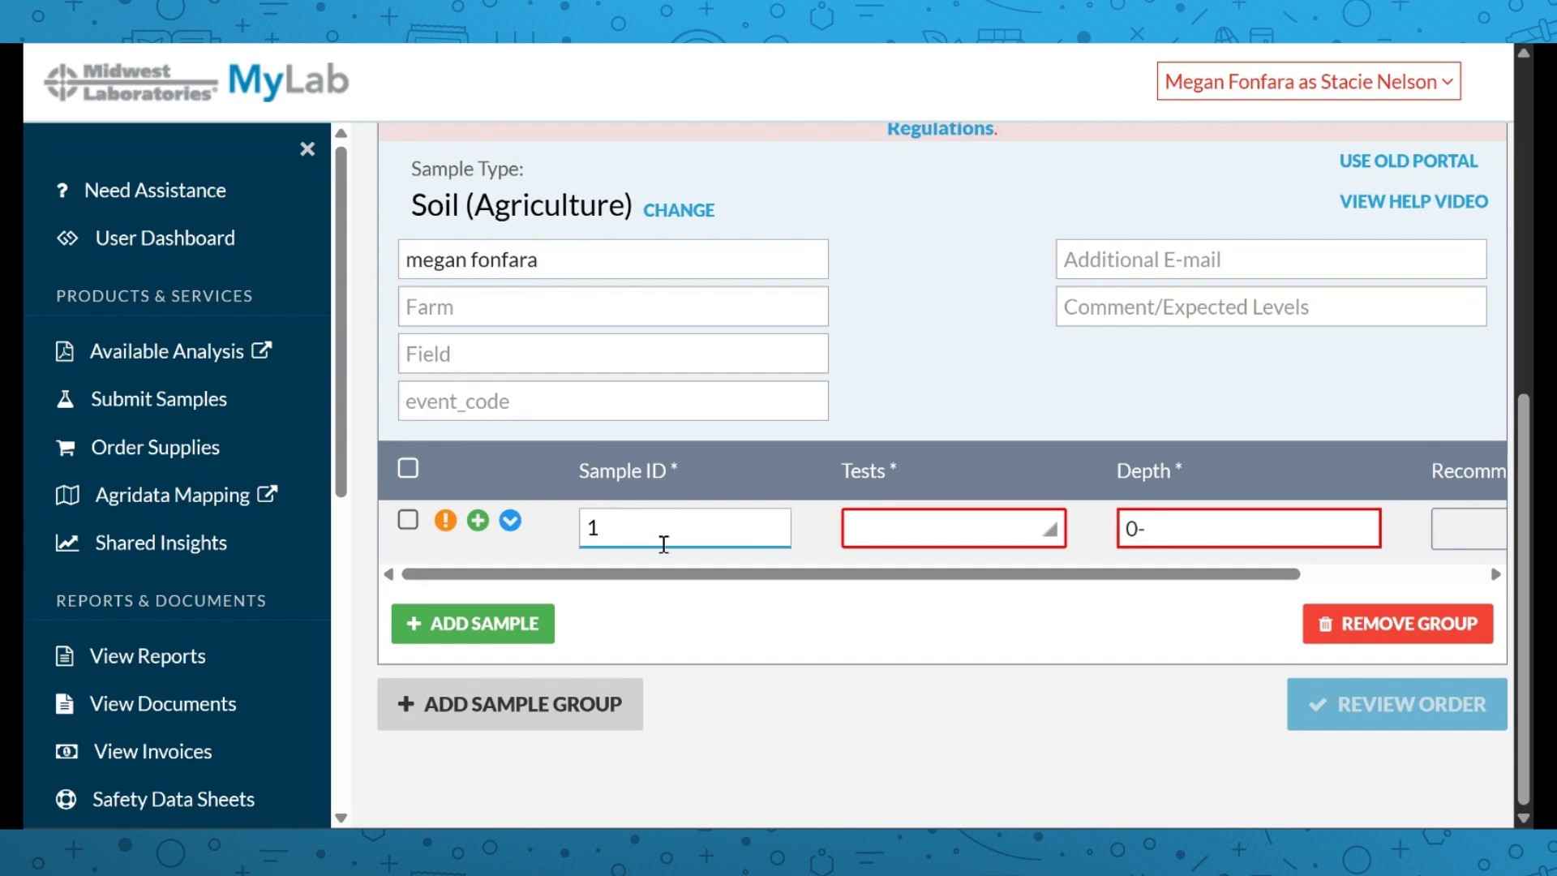
{"action": "left_click", "coordinate": [886, 527]}
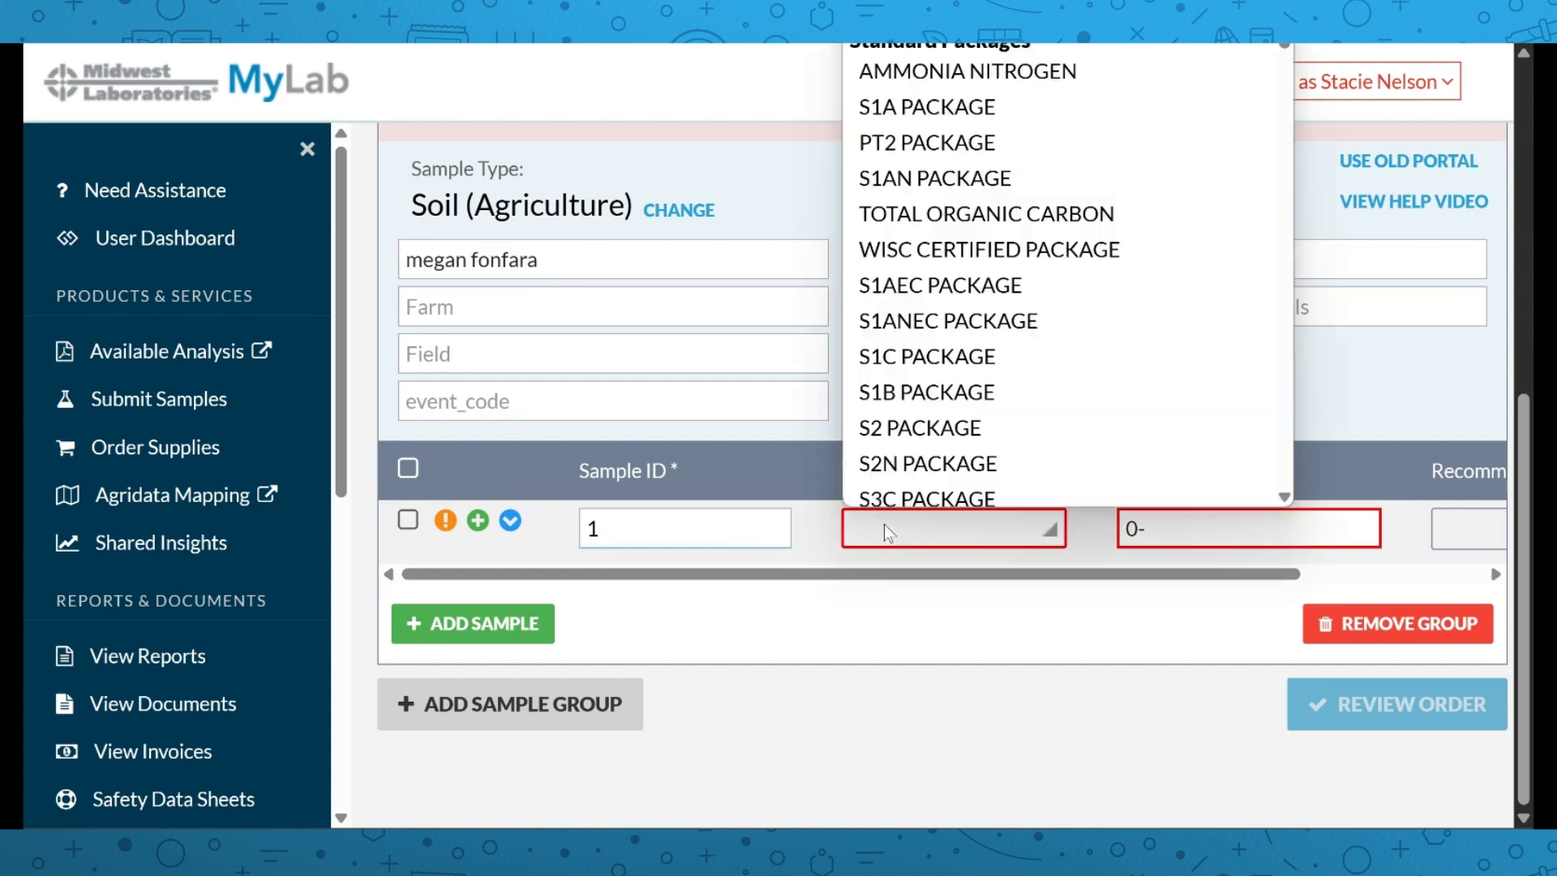
Add the S3C PACKAGE test to sample 1 and review which tests the package includes
{"action": "left_click", "coordinate": [946, 492]}
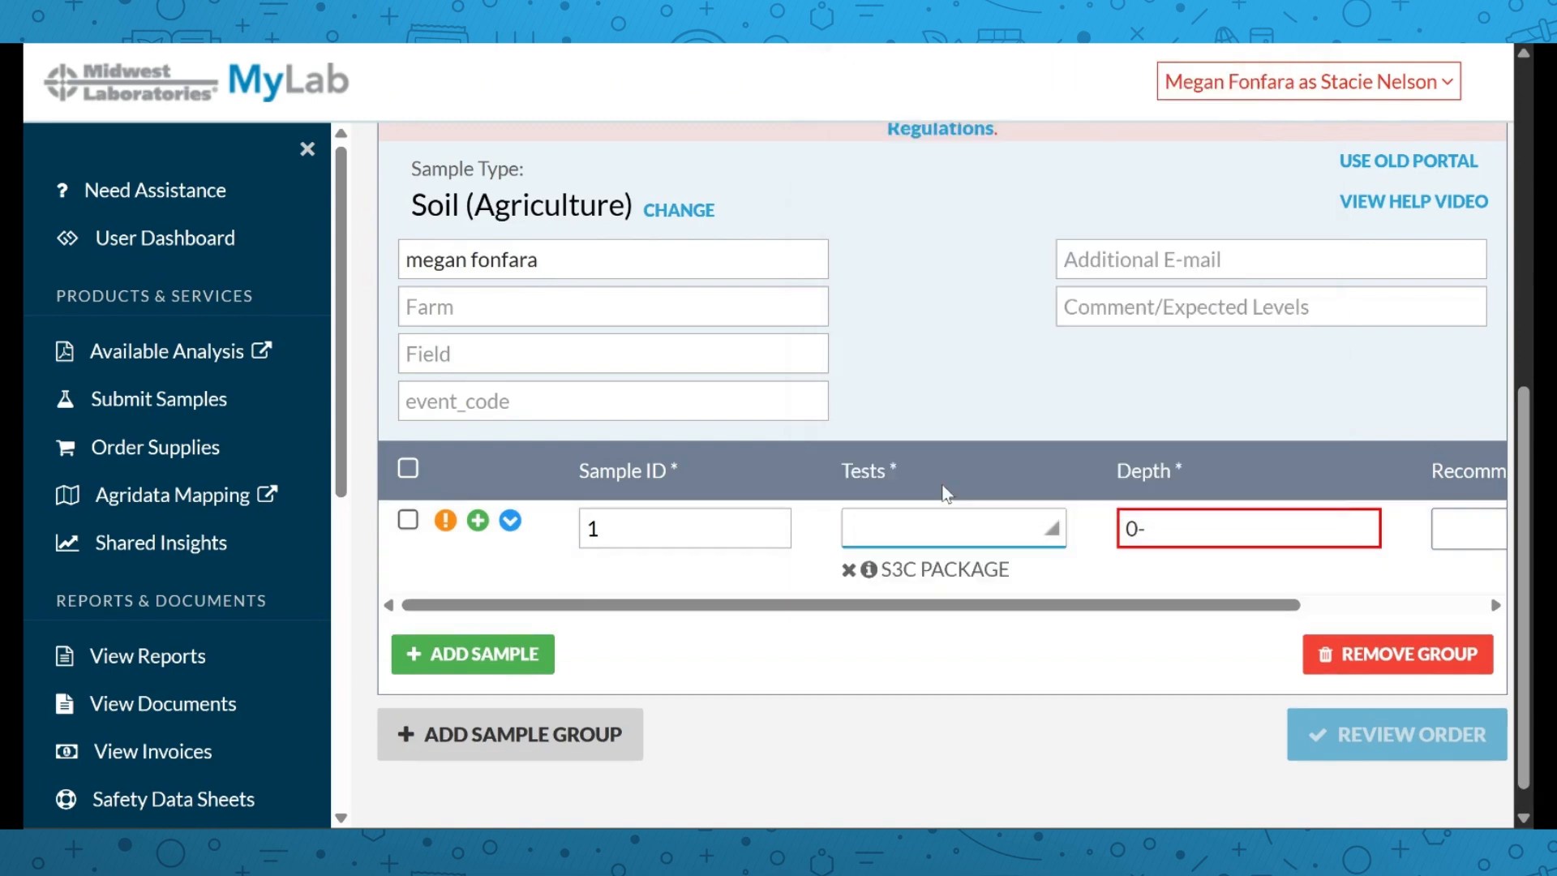
{"action": "left_click", "coordinate": [868, 571]}
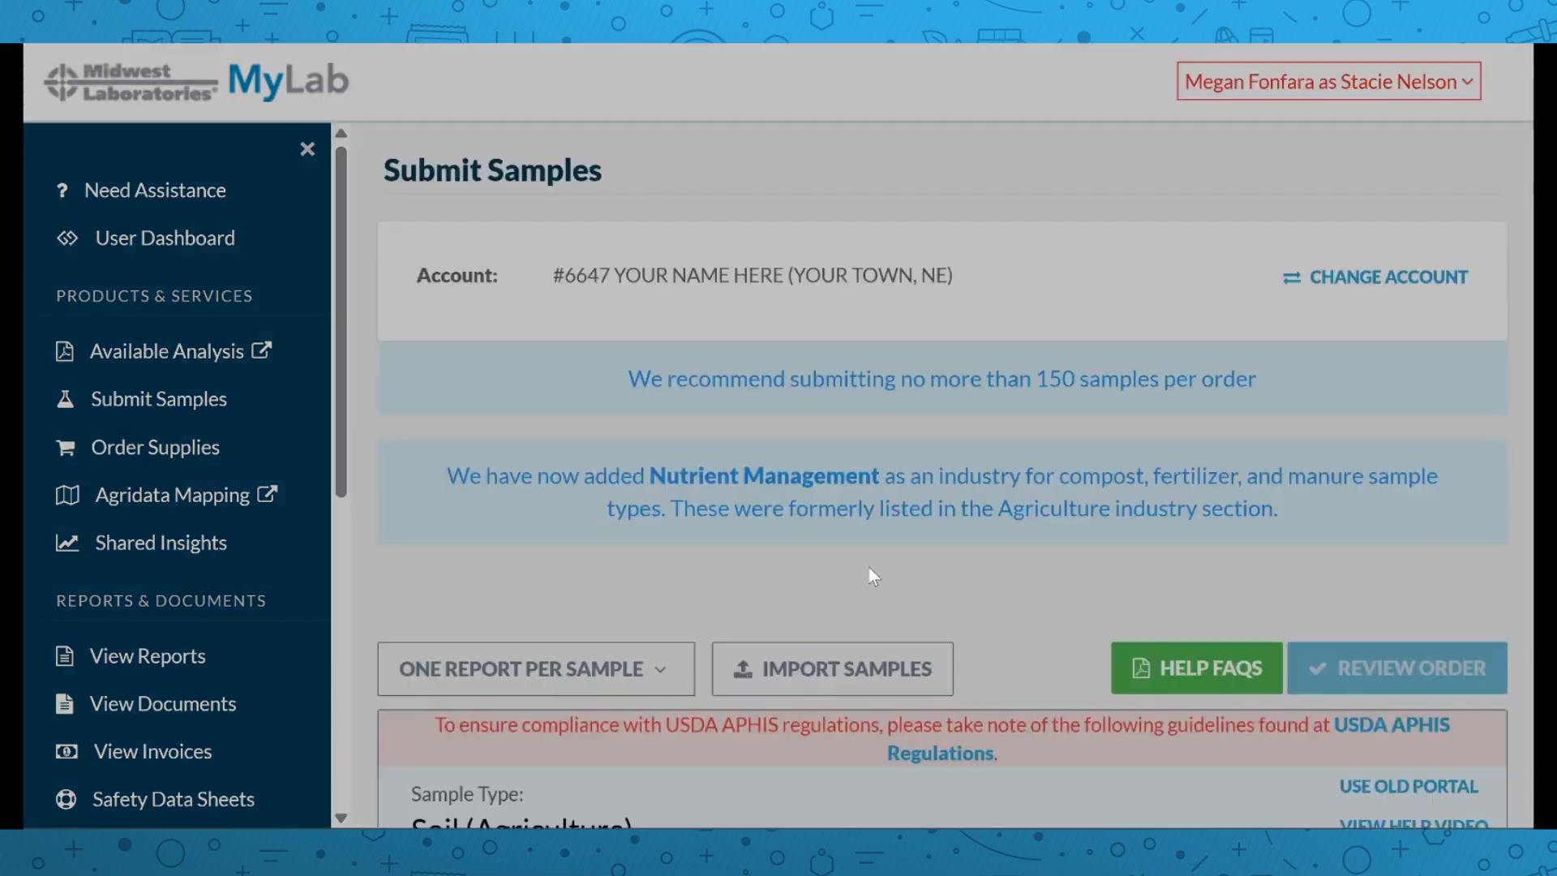
{"action": "scroll", "coordinate": [438, 292], "scroll_direction": "down", "scroll_amount": 2}
{"action": "scroll", "coordinate": [853, 498], "scroll_direction": "up", "scroll_amount": 3}
{"action": "left_click", "coordinate": [1286, 739]}
{"action": "scroll", "coordinate": [1083, 524], "scroll_direction": "down", "scroll_amount": 6}
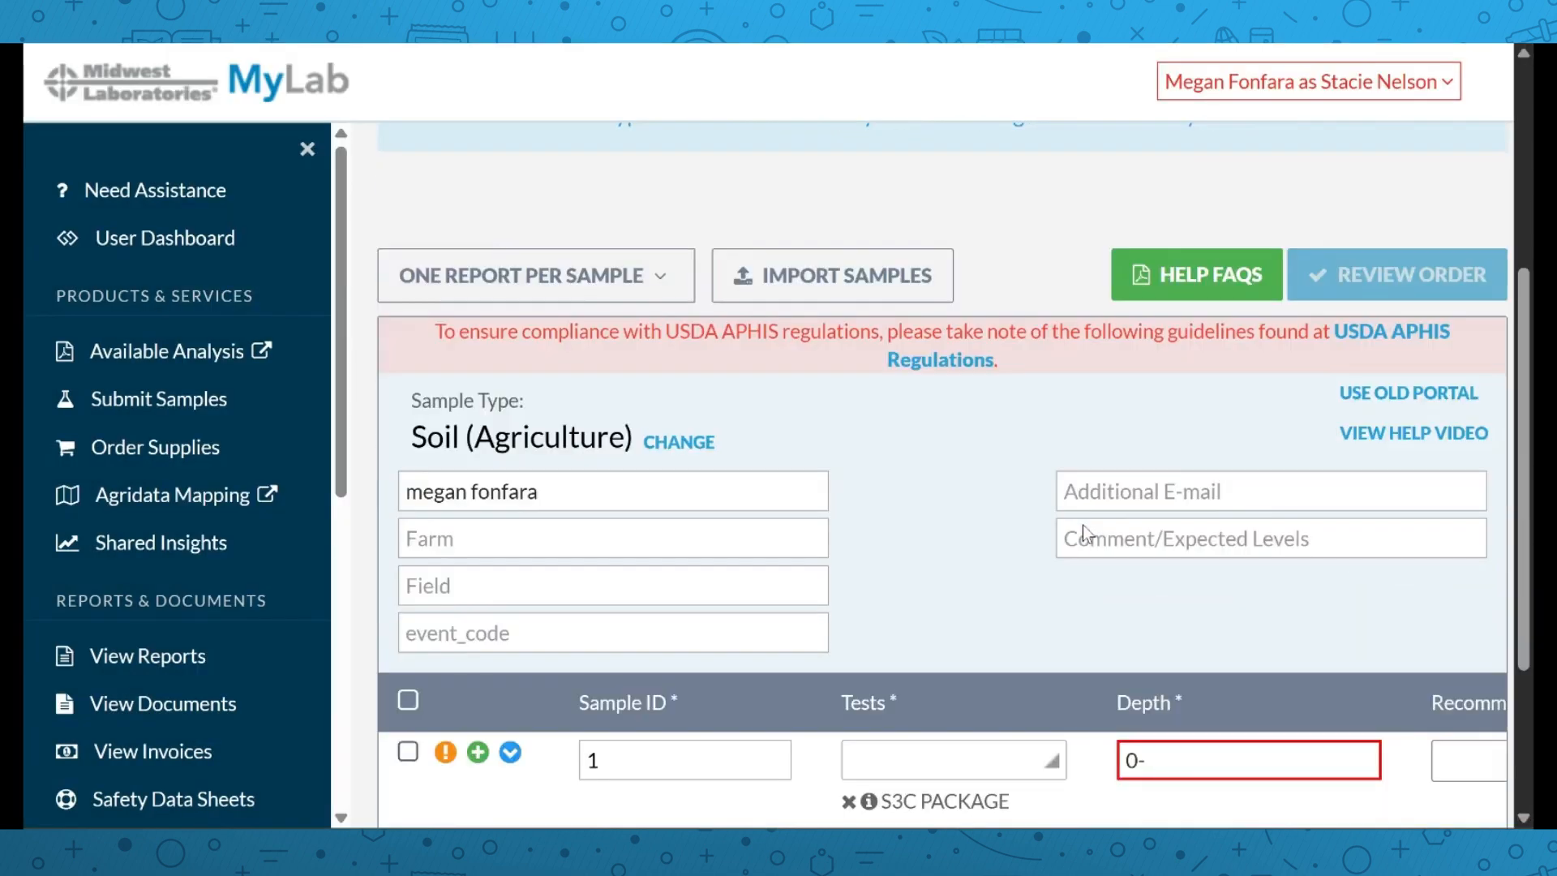
{"action": "scroll", "coordinate": [1086, 535], "scroll_direction": "down", "scroll_amount": 2}
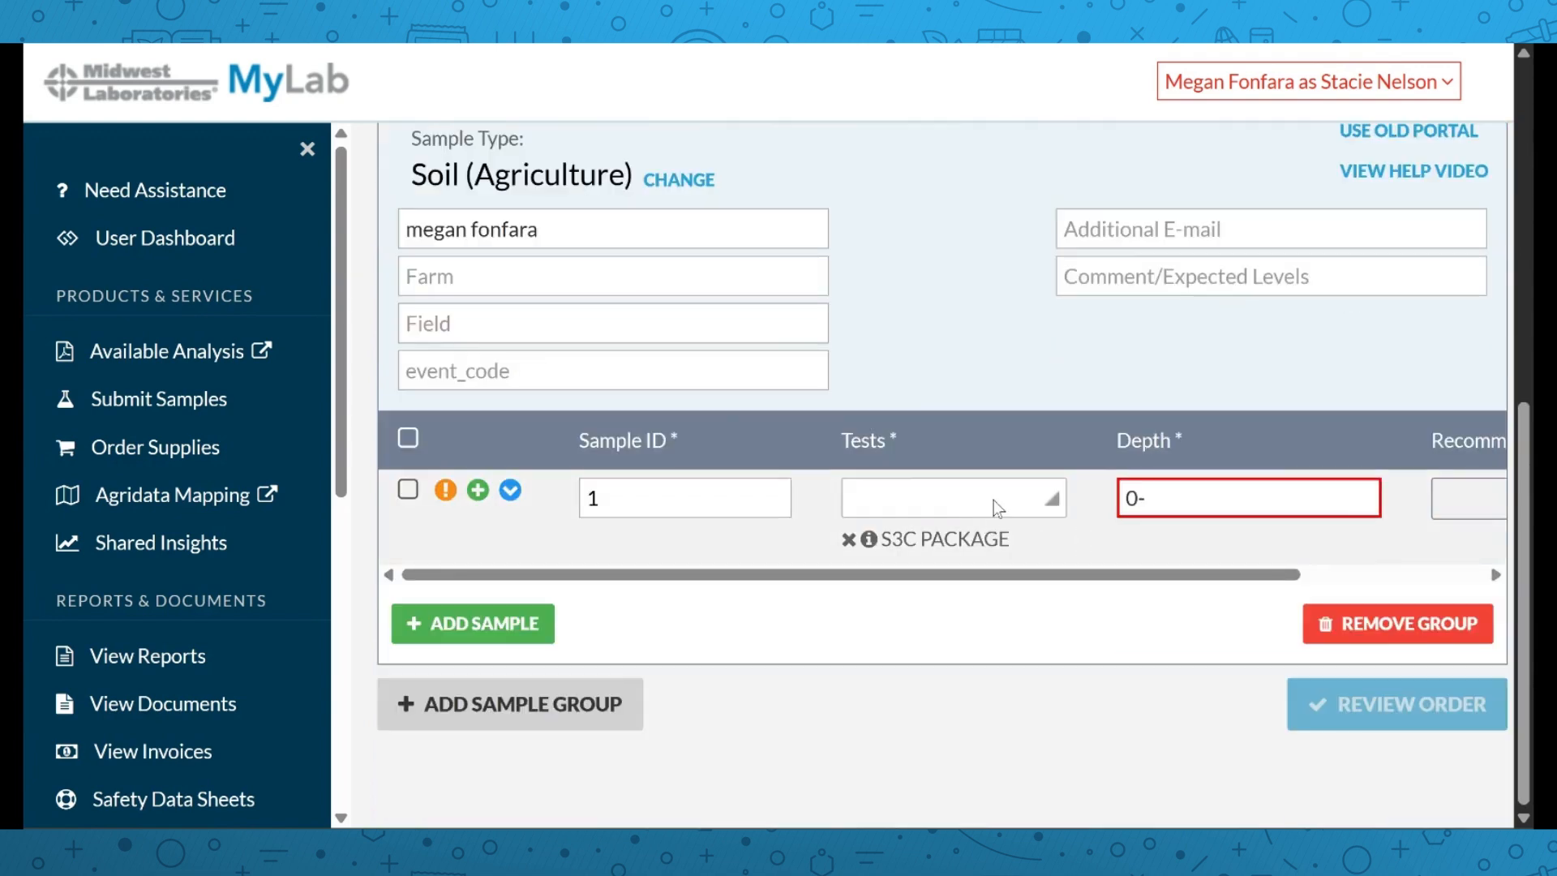
Add EXCESS LIME to sample 1's tests and set its depth to 0-6
{"action": "left_click", "coordinate": [989, 499]}
{"action": "scroll", "coordinate": [1010, 300], "scroll_direction": "down", "scroll_amount": 10}
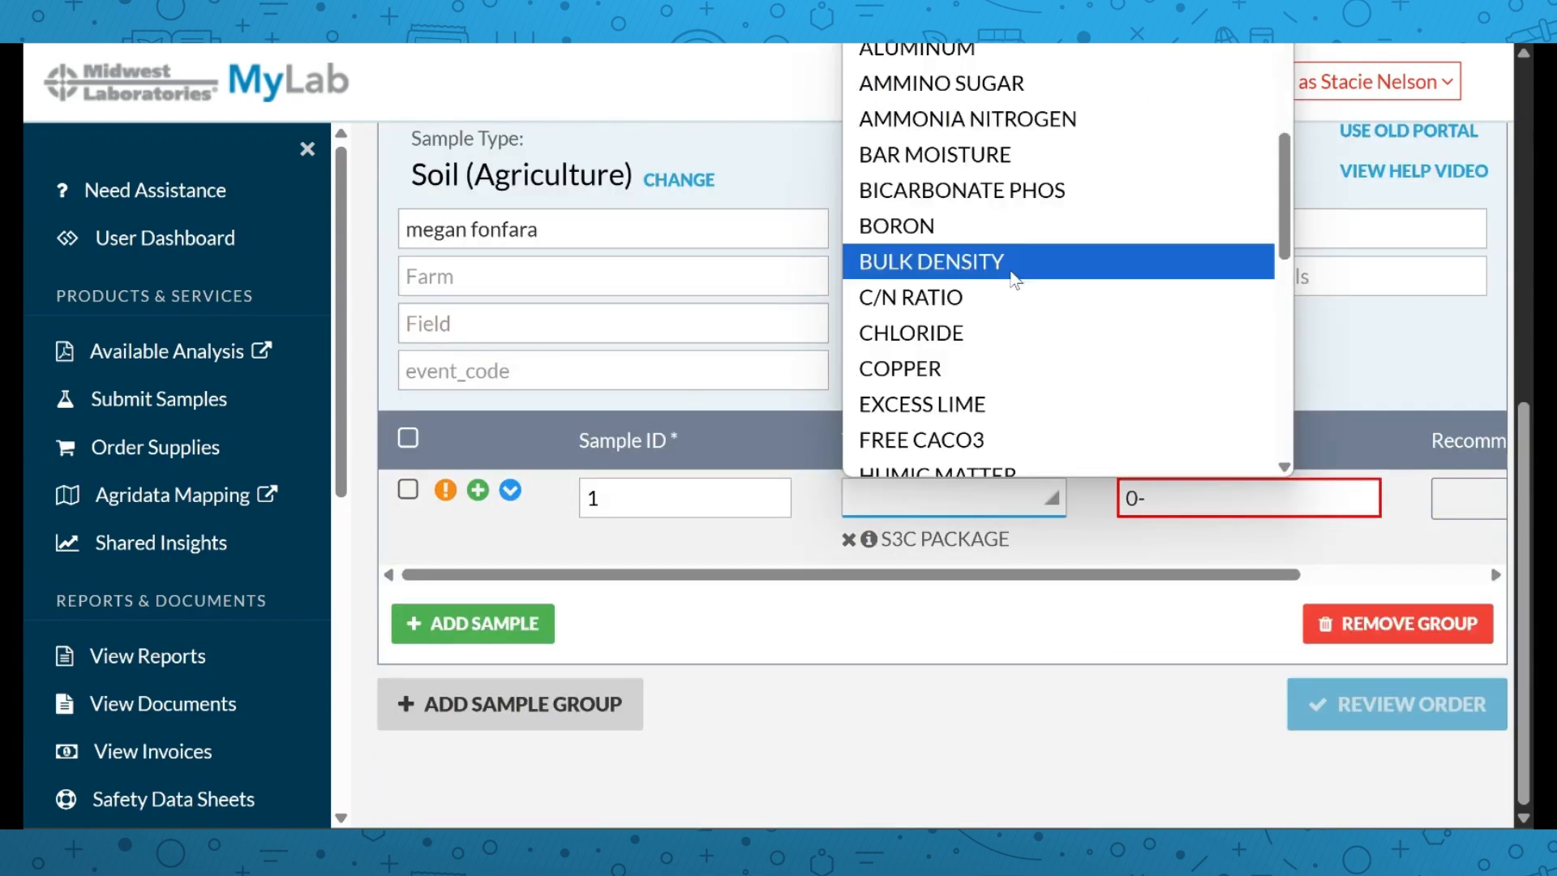
{"action": "scroll", "coordinate": [1011, 308], "scroll_direction": "down", "scroll_amount": 3}
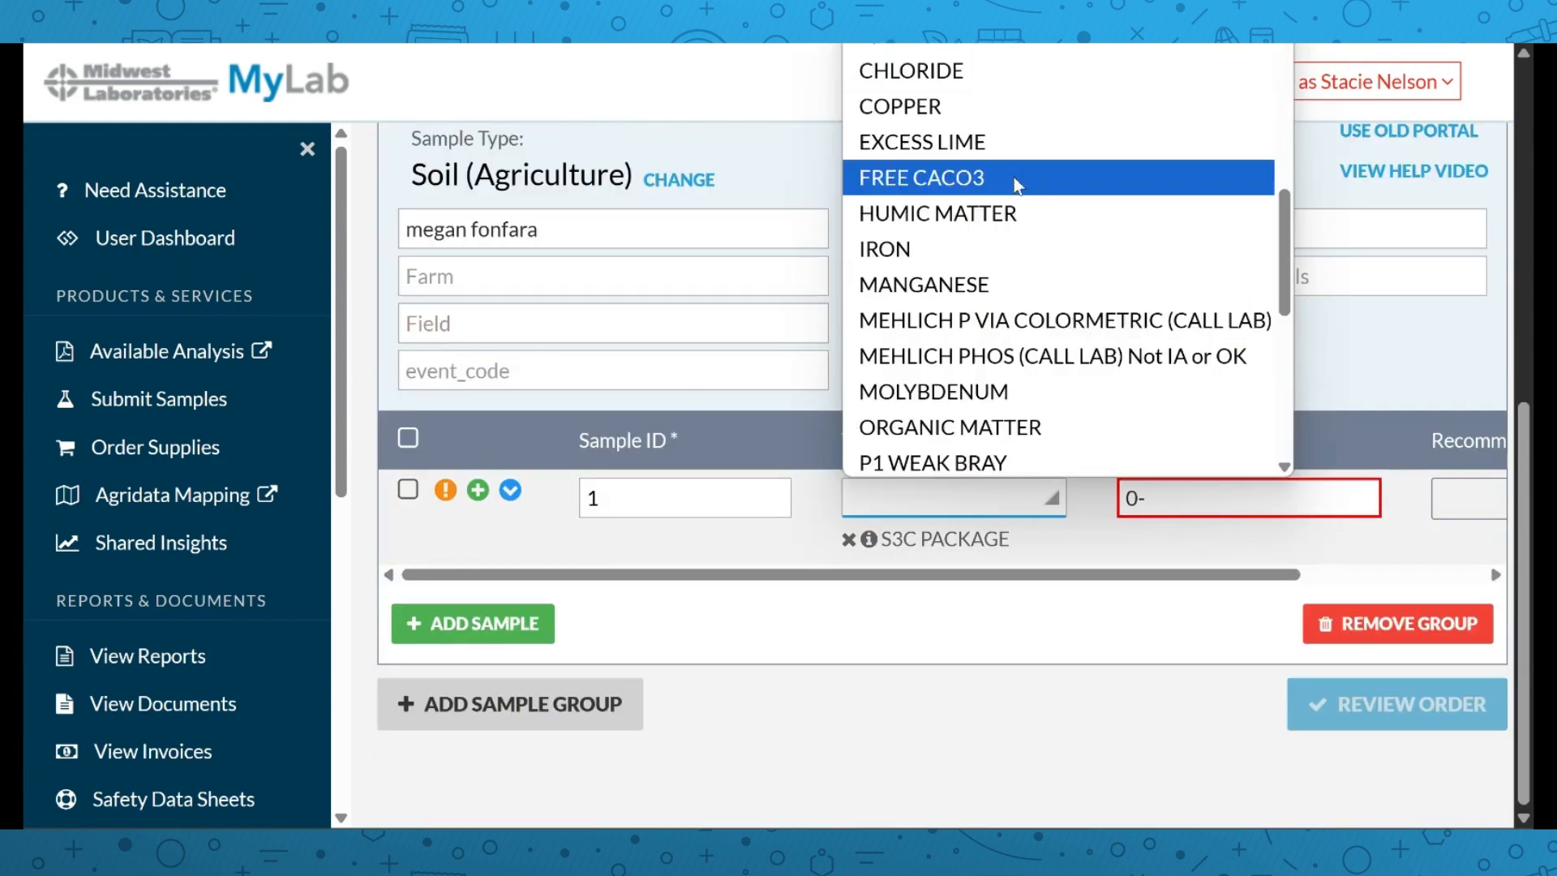
{"action": "left_click", "coordinate": [1016, 141]}
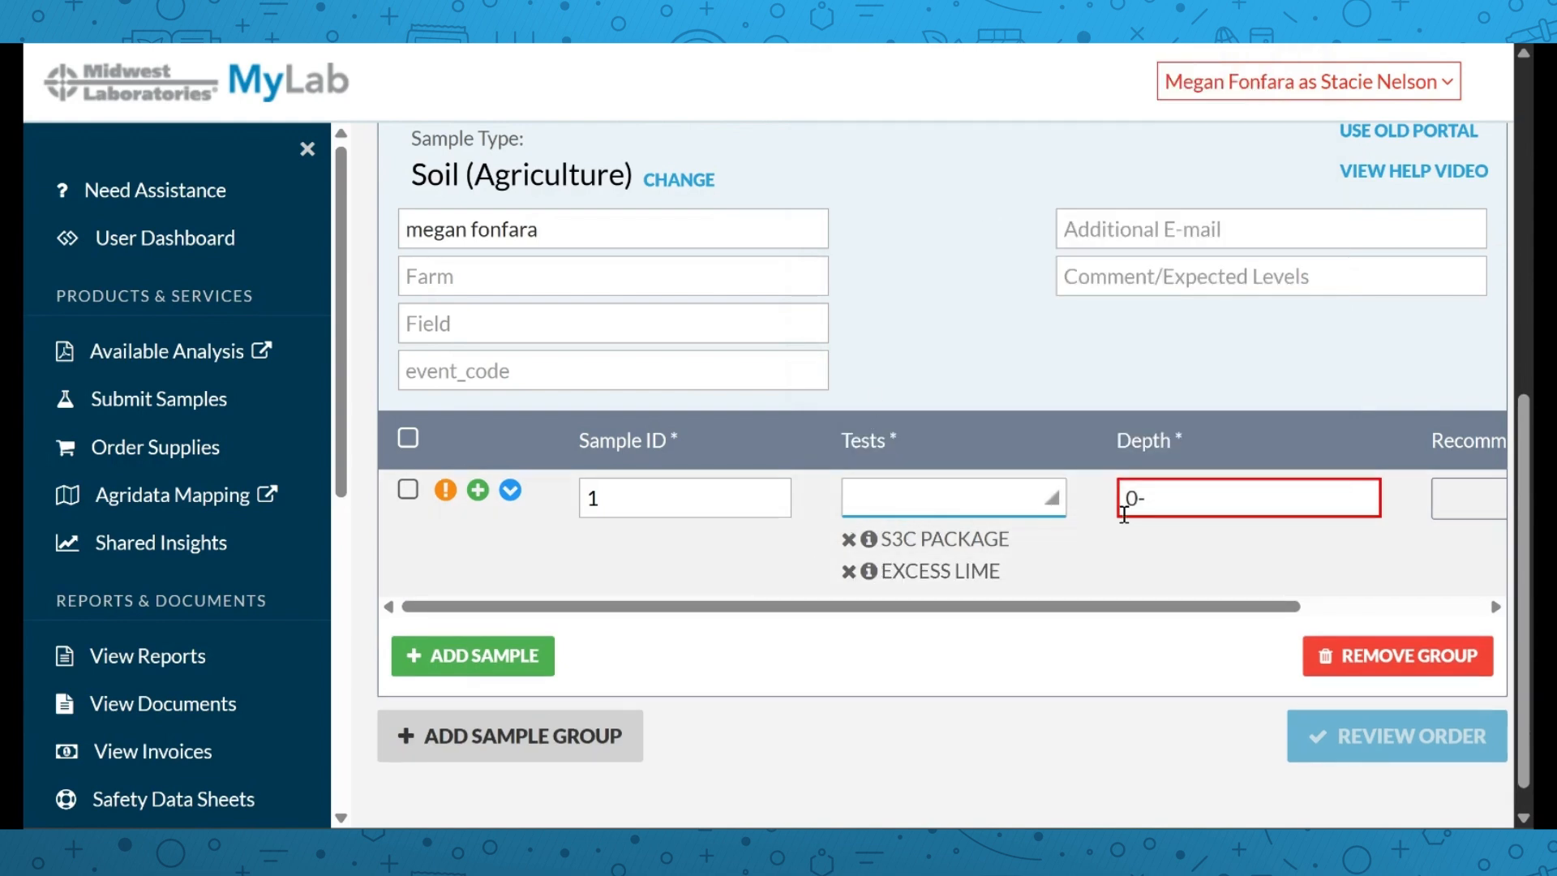
{"action": "left_click", "coordinate": [1190, 509]}
{"action": "type", "text": "6"}
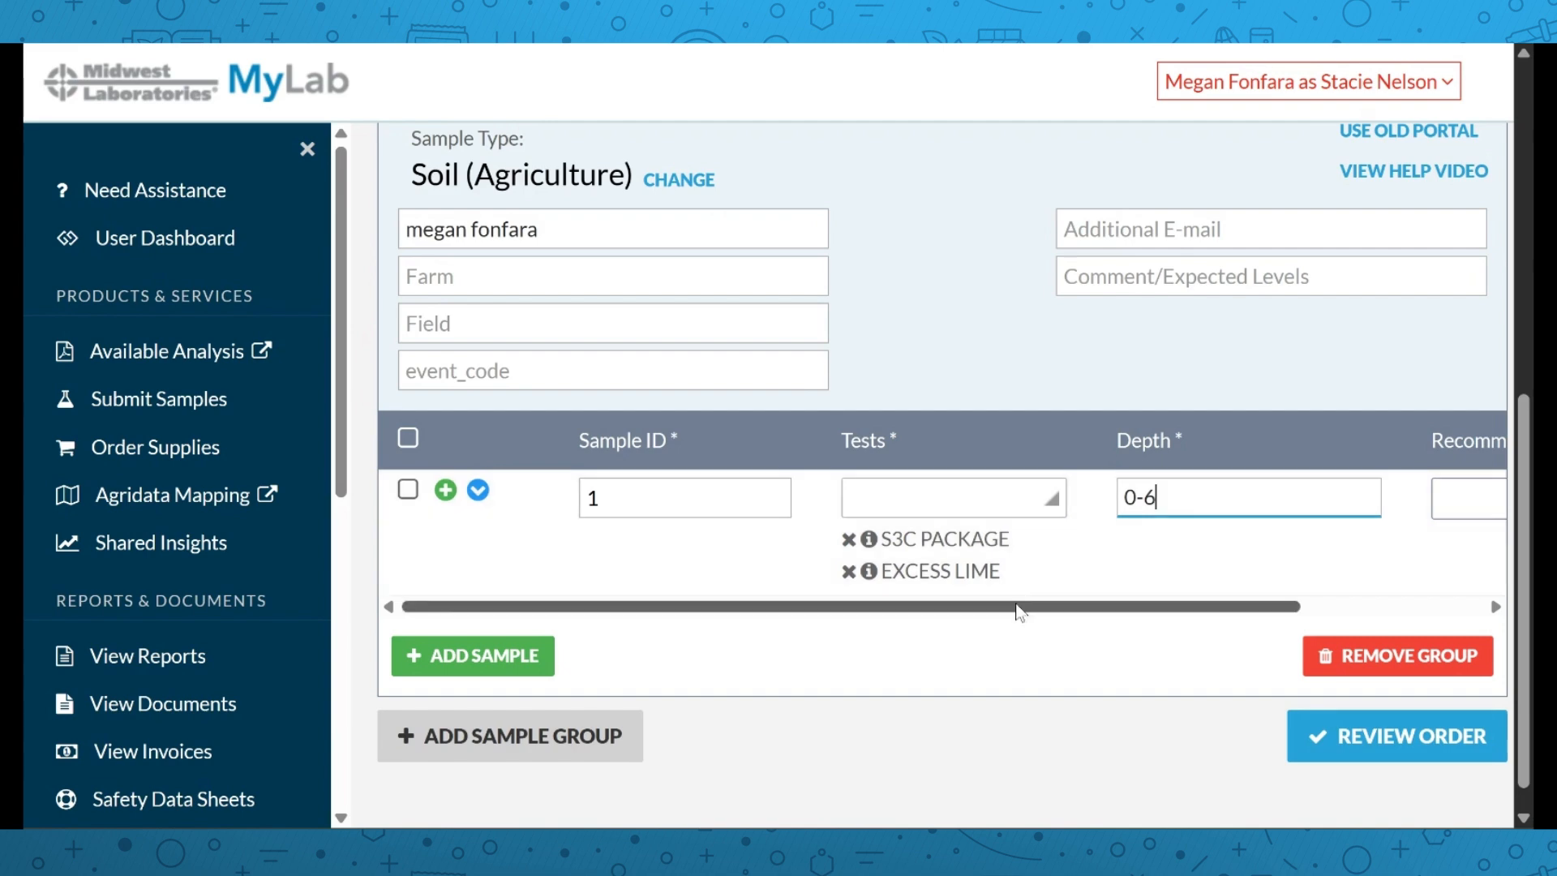
{"action": "left_click_drag", "start_coordinate": [1022, 608], "coordinate": [1213, 612]}
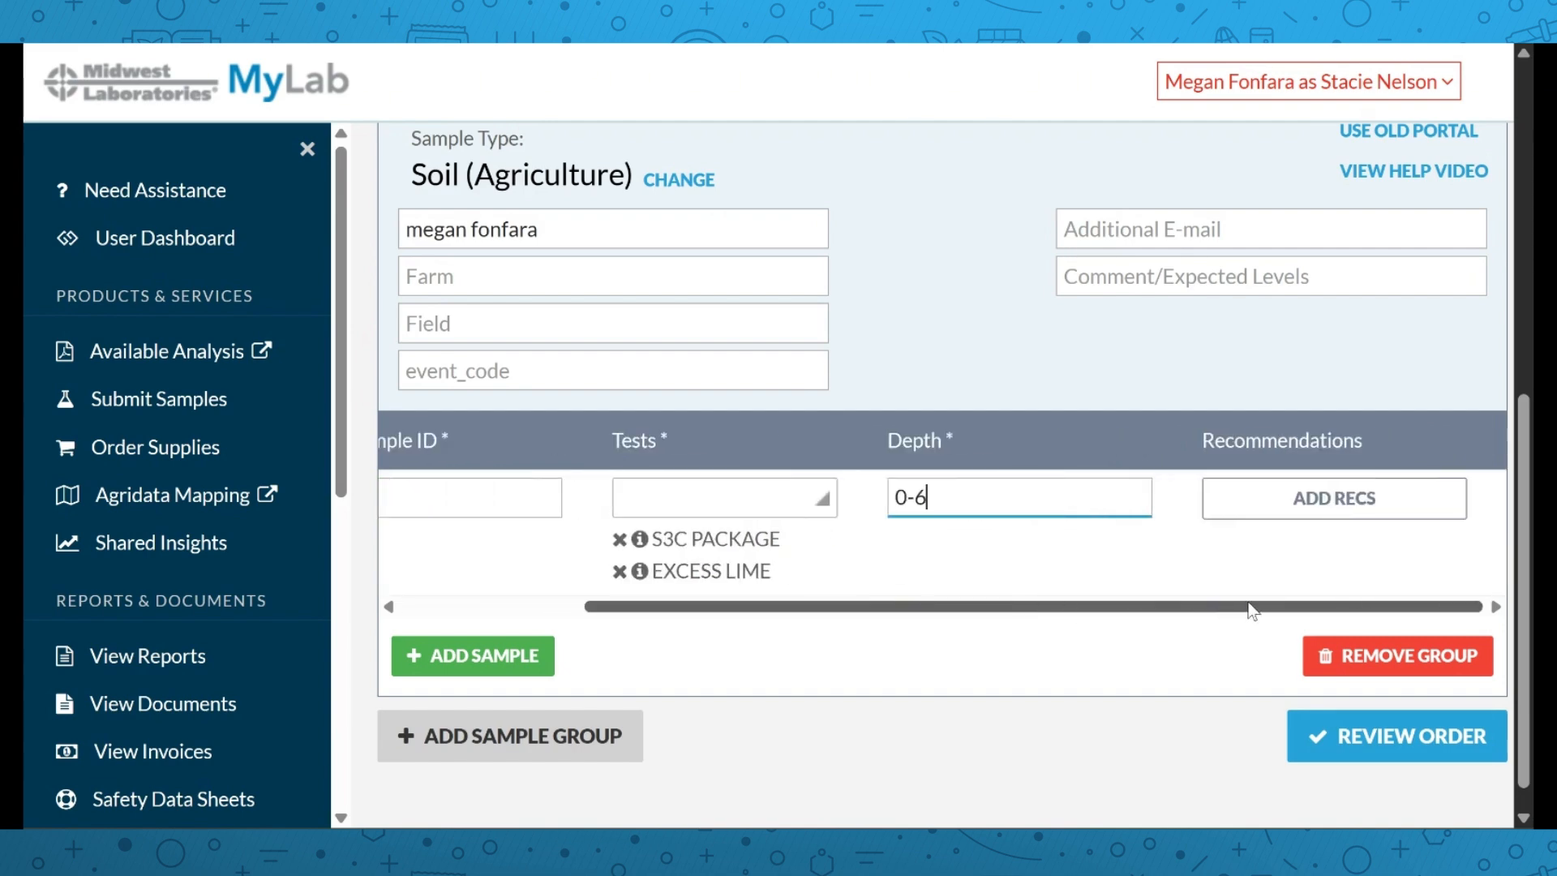
Add a Corn - bu recommendation with a 200 yield goal and Soybeans - bu as previous crop
{"action": "left_click", "coordinate": [1284, 496]}
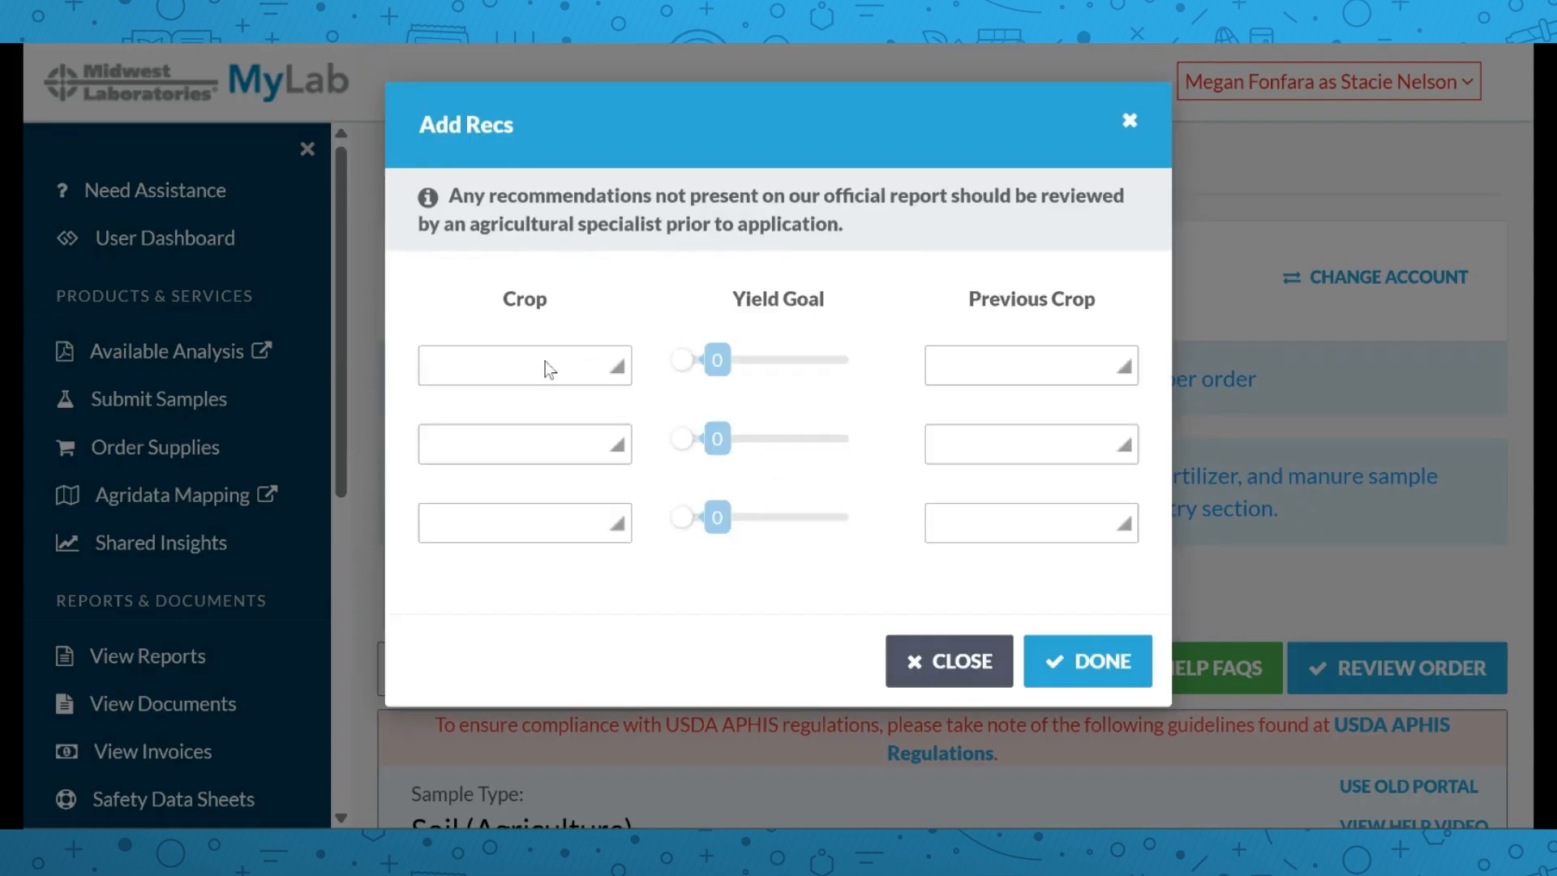
{"action": "left_click", "coordinate": [541, 365]}
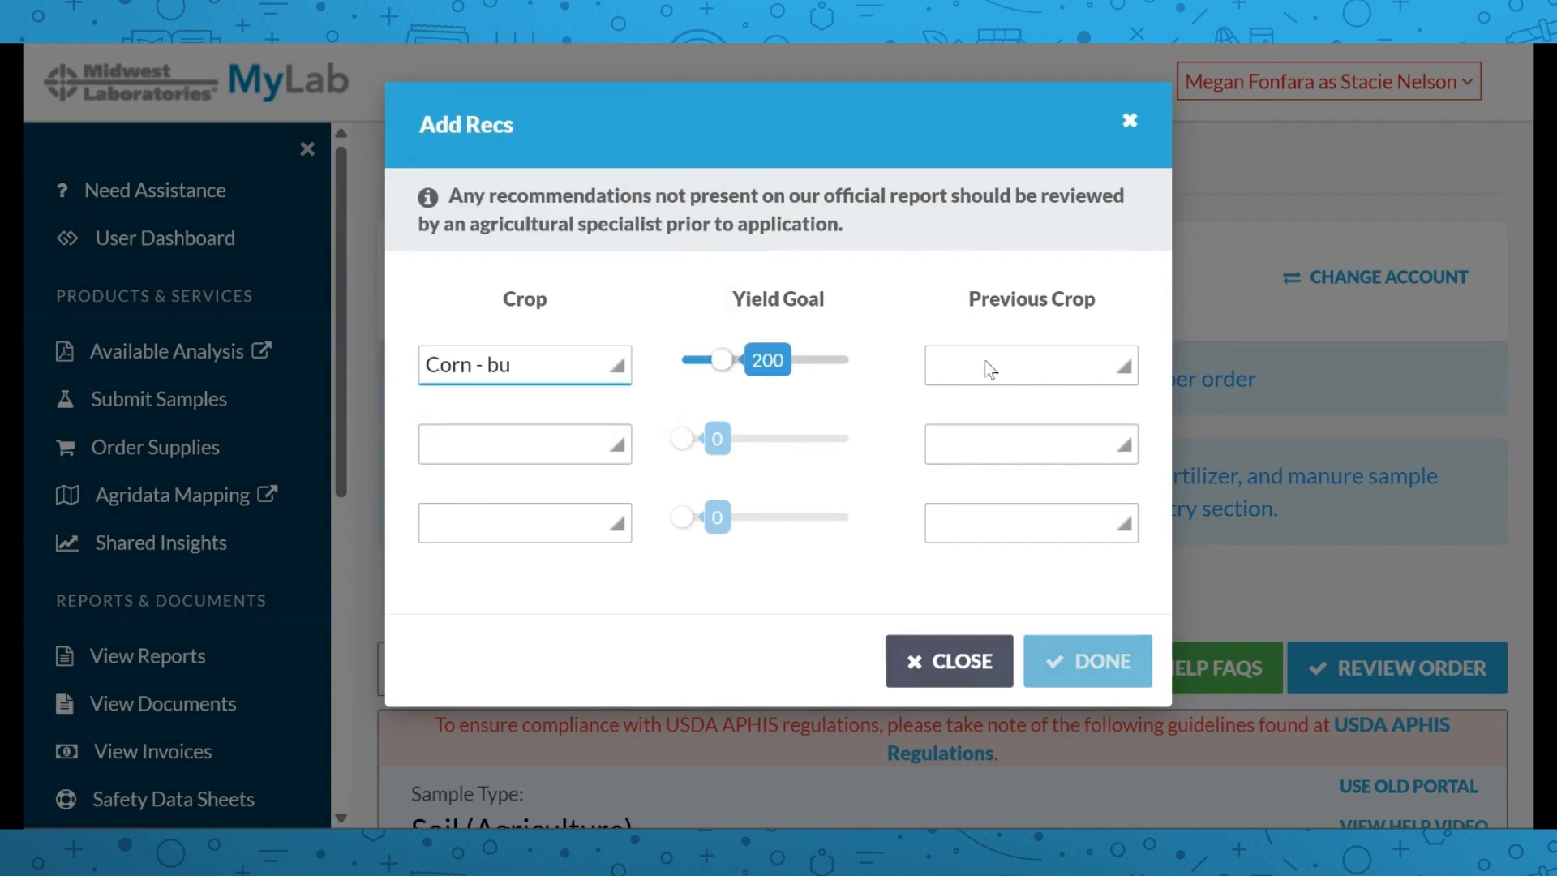
{"action": "left_click", "coordinate": [984, 362]}
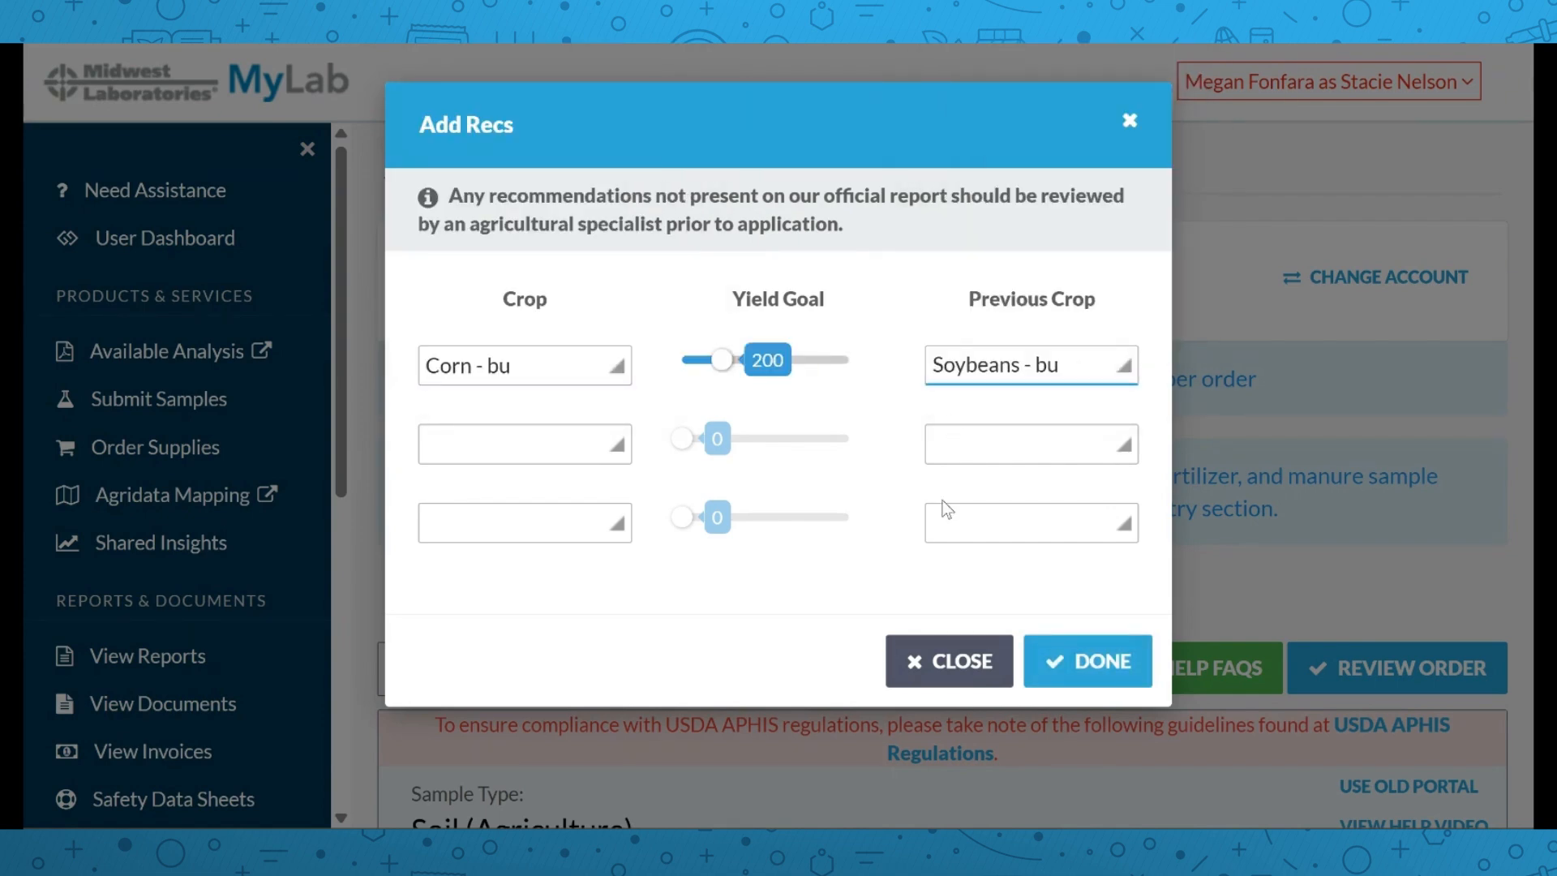
{"action": "left_click", "coordinate": [1071, 659]}
{"action": "scroll", "coordinate": [760, 467], "scroll_direction": "down", "scroll_amount": 3}
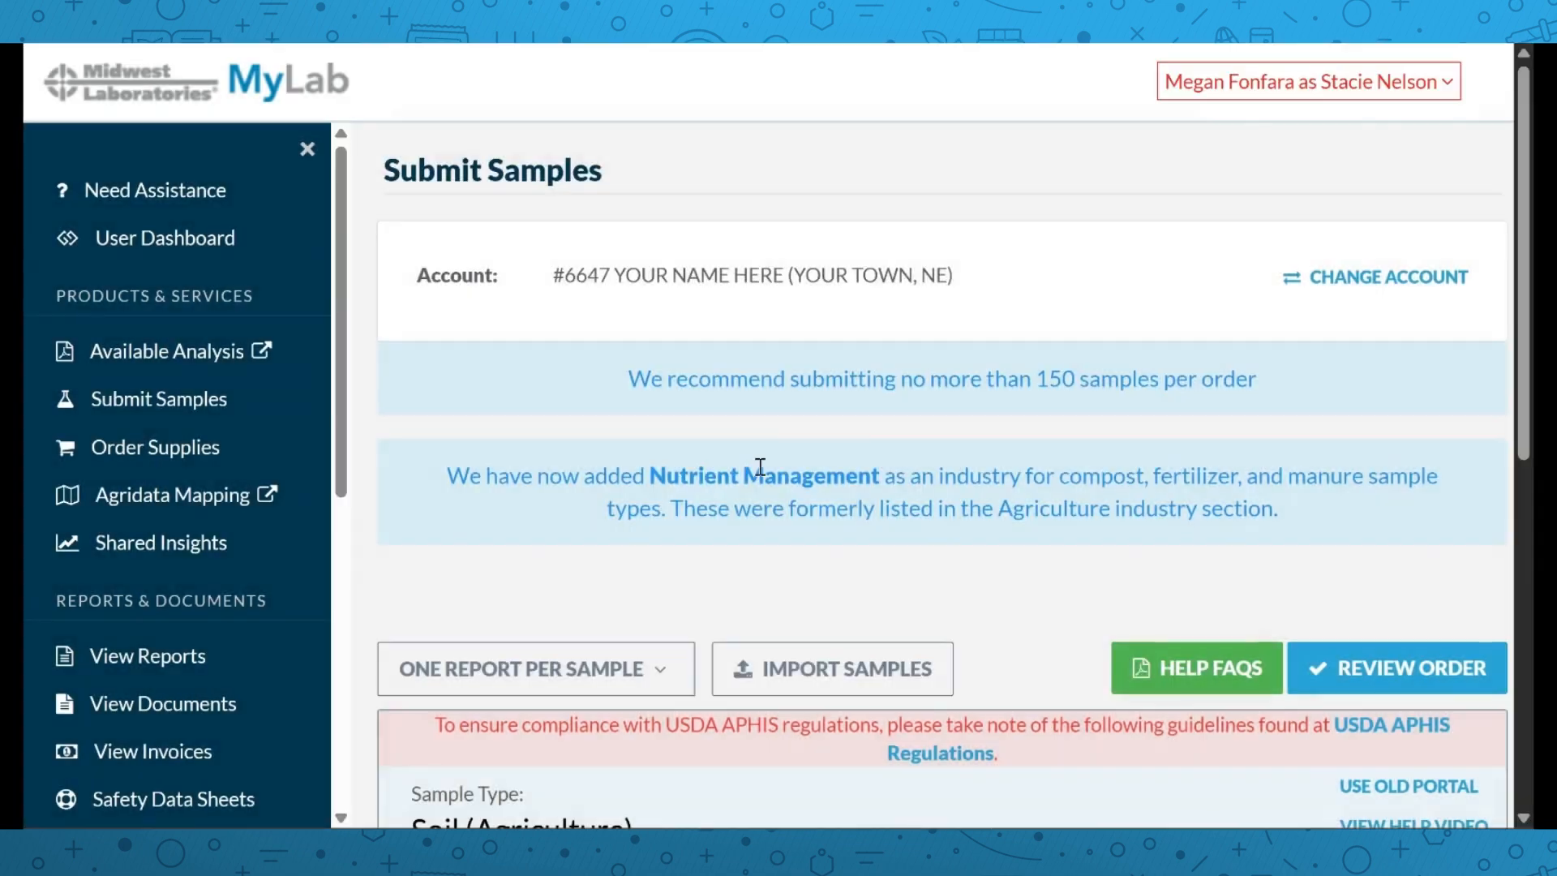
{"action": "scroll", "coordinate": [760, 467], "scroll_direction": "down", "scroll_amount": 5}
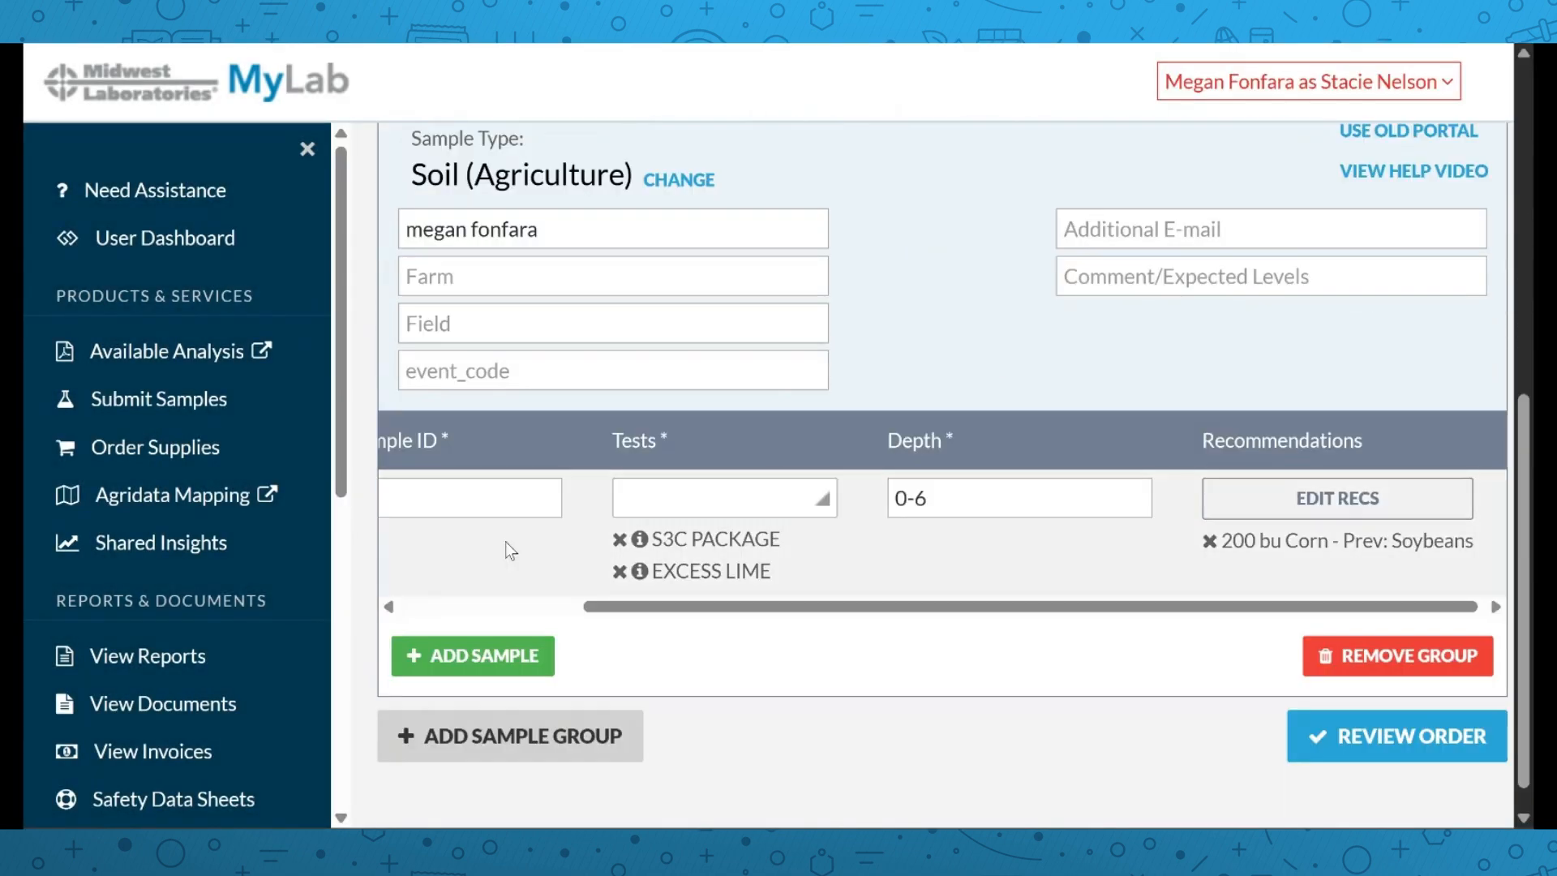
{"action": "left_click_drag", "start_coordinate": [746, 607], "coordinate": [422, 512]}
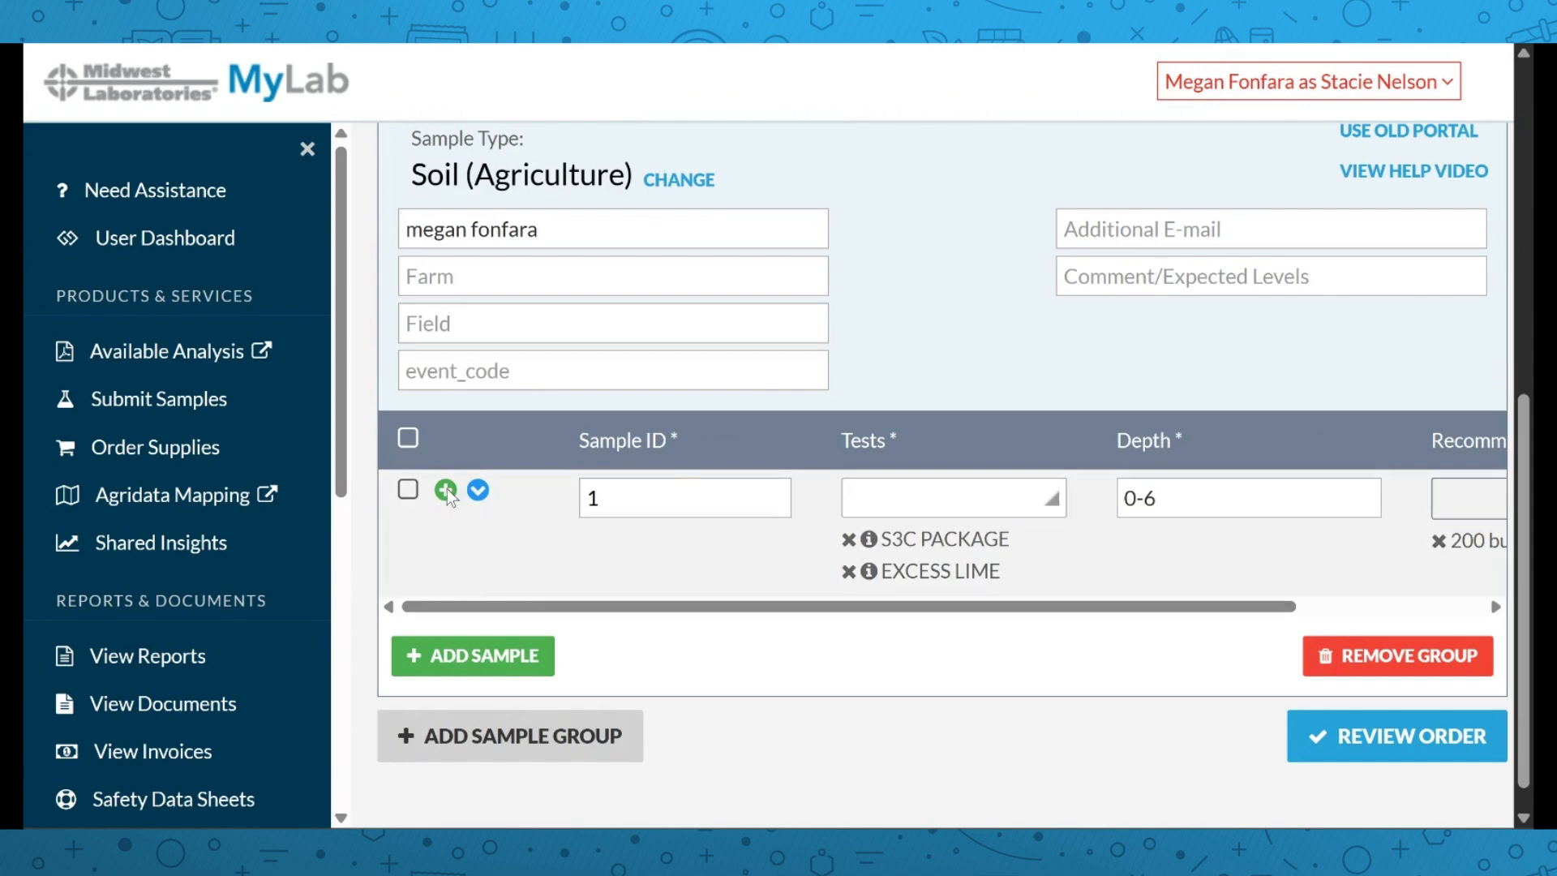
Add four copies of sample 1, drop EXCESS LIME, and copy the S3C PACKAGE-only tests down
{"action": "left_click", "coordinate": [446, 492]}
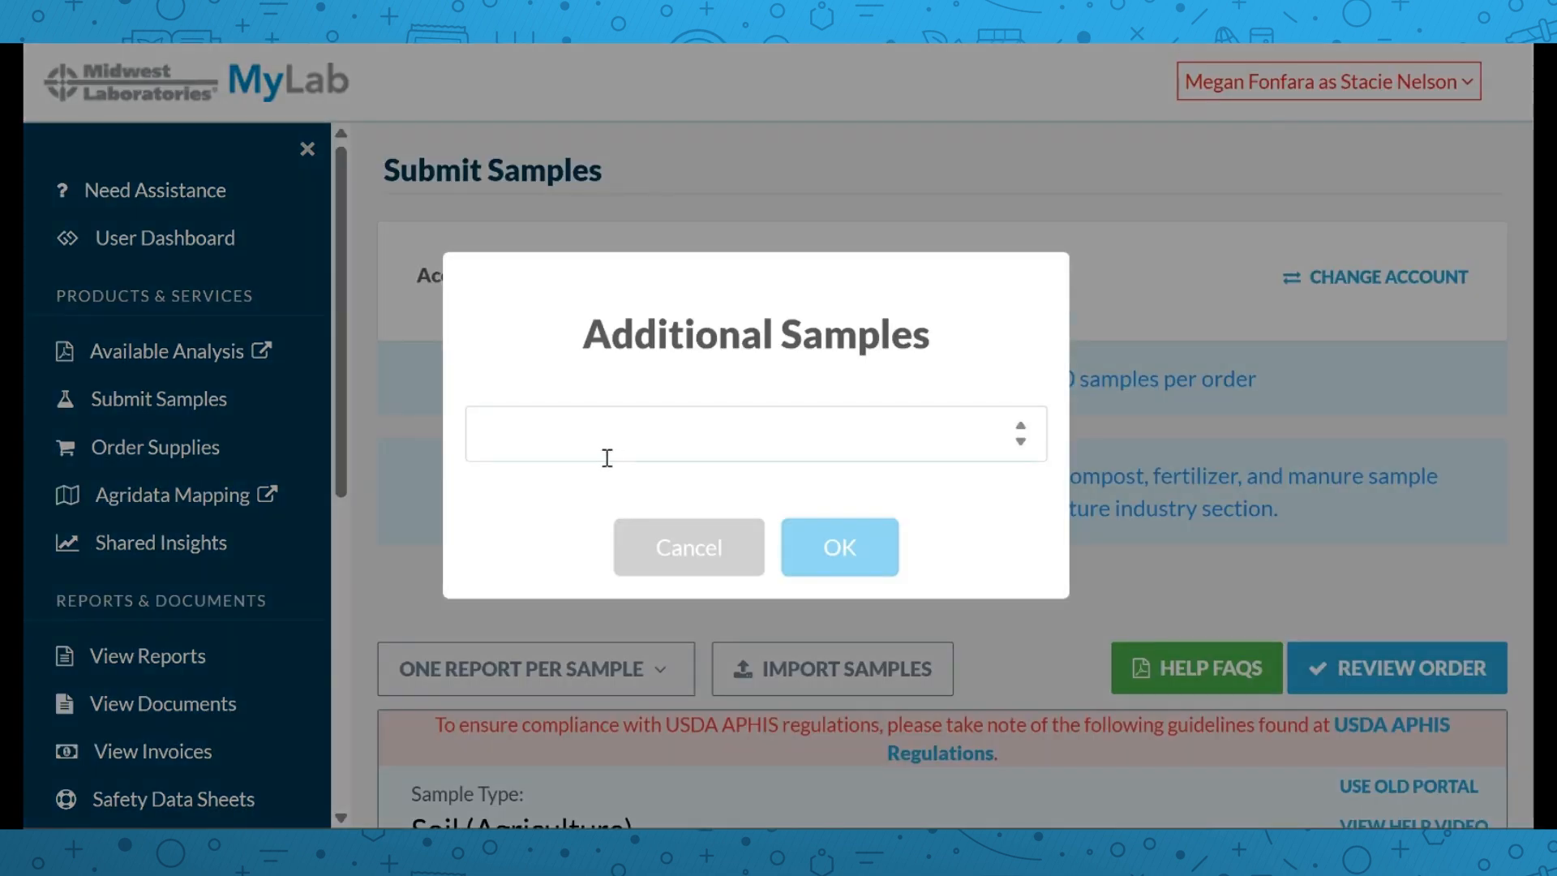
{"action": "type", "text": "4"}
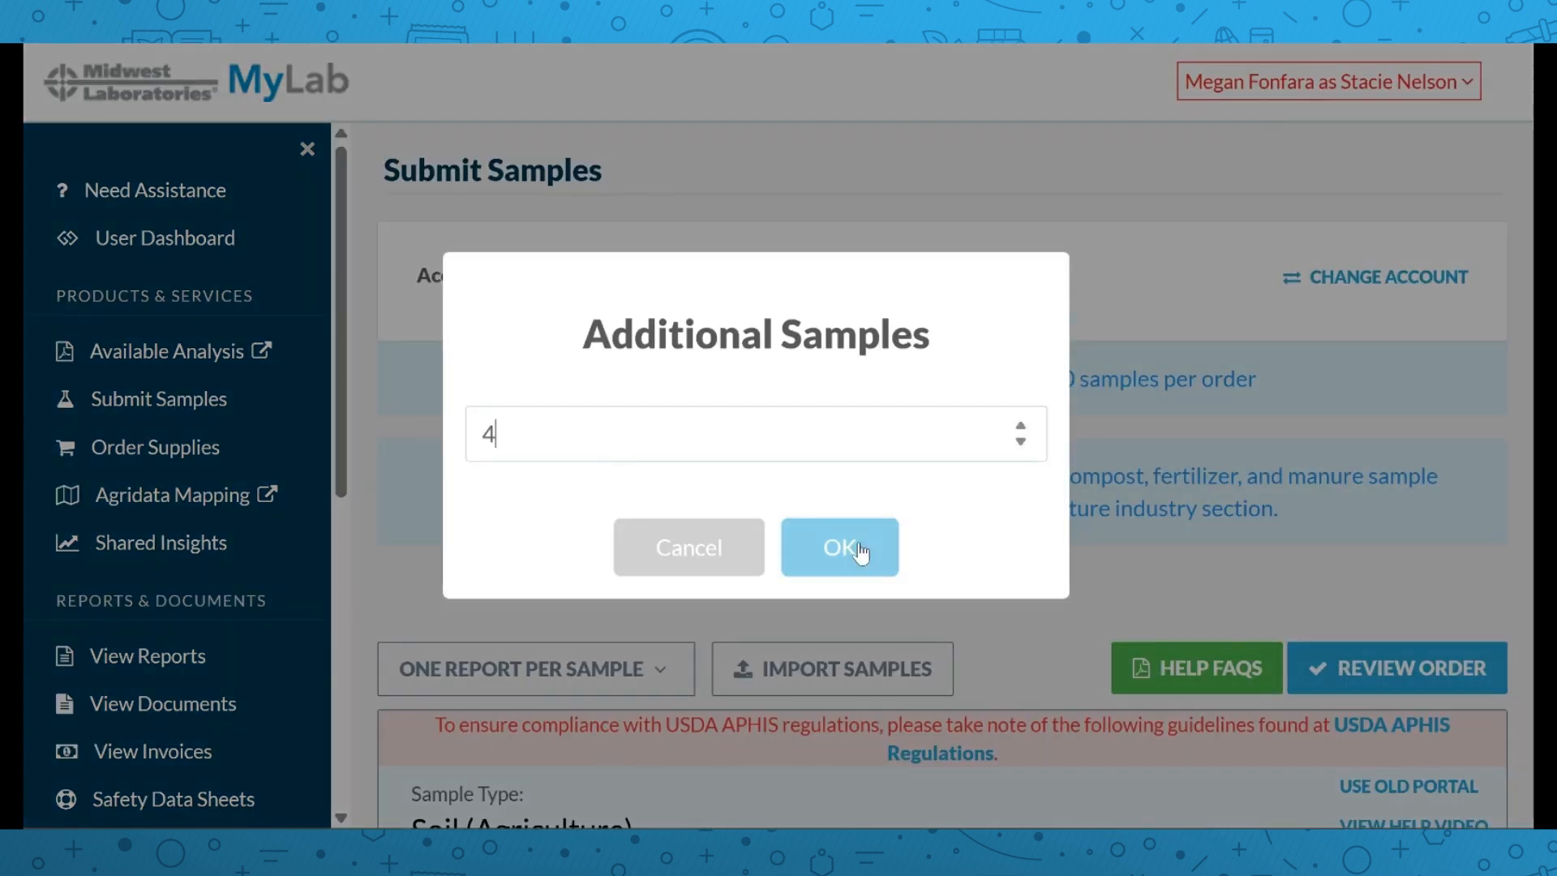
{"action": "left_click", "coordinate": [858, 550]}
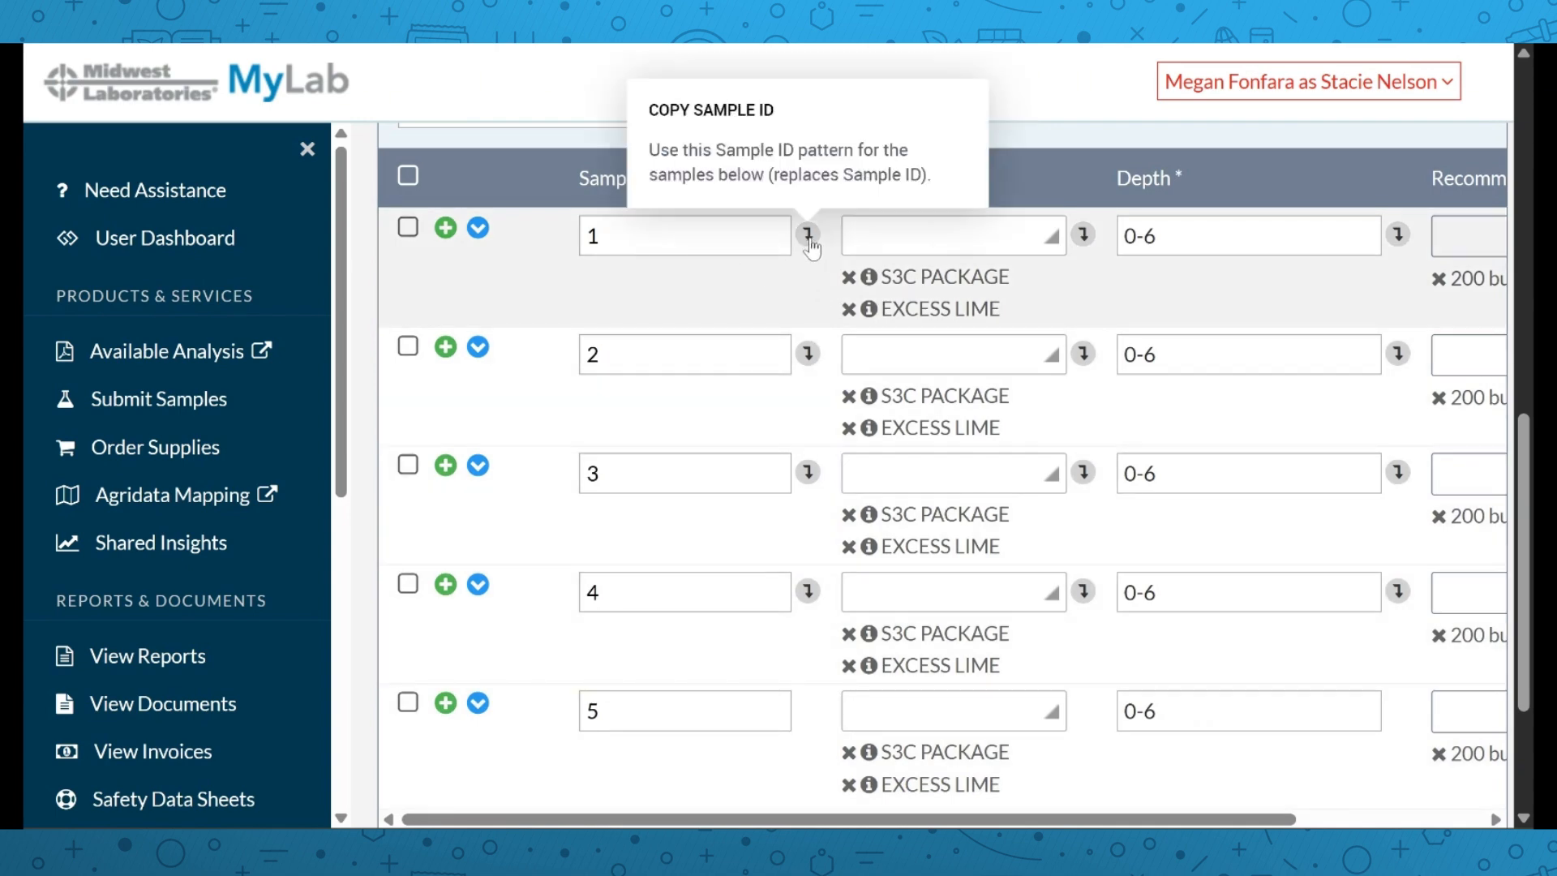
{"action": "left_click", "coordinate": [849, 310]}
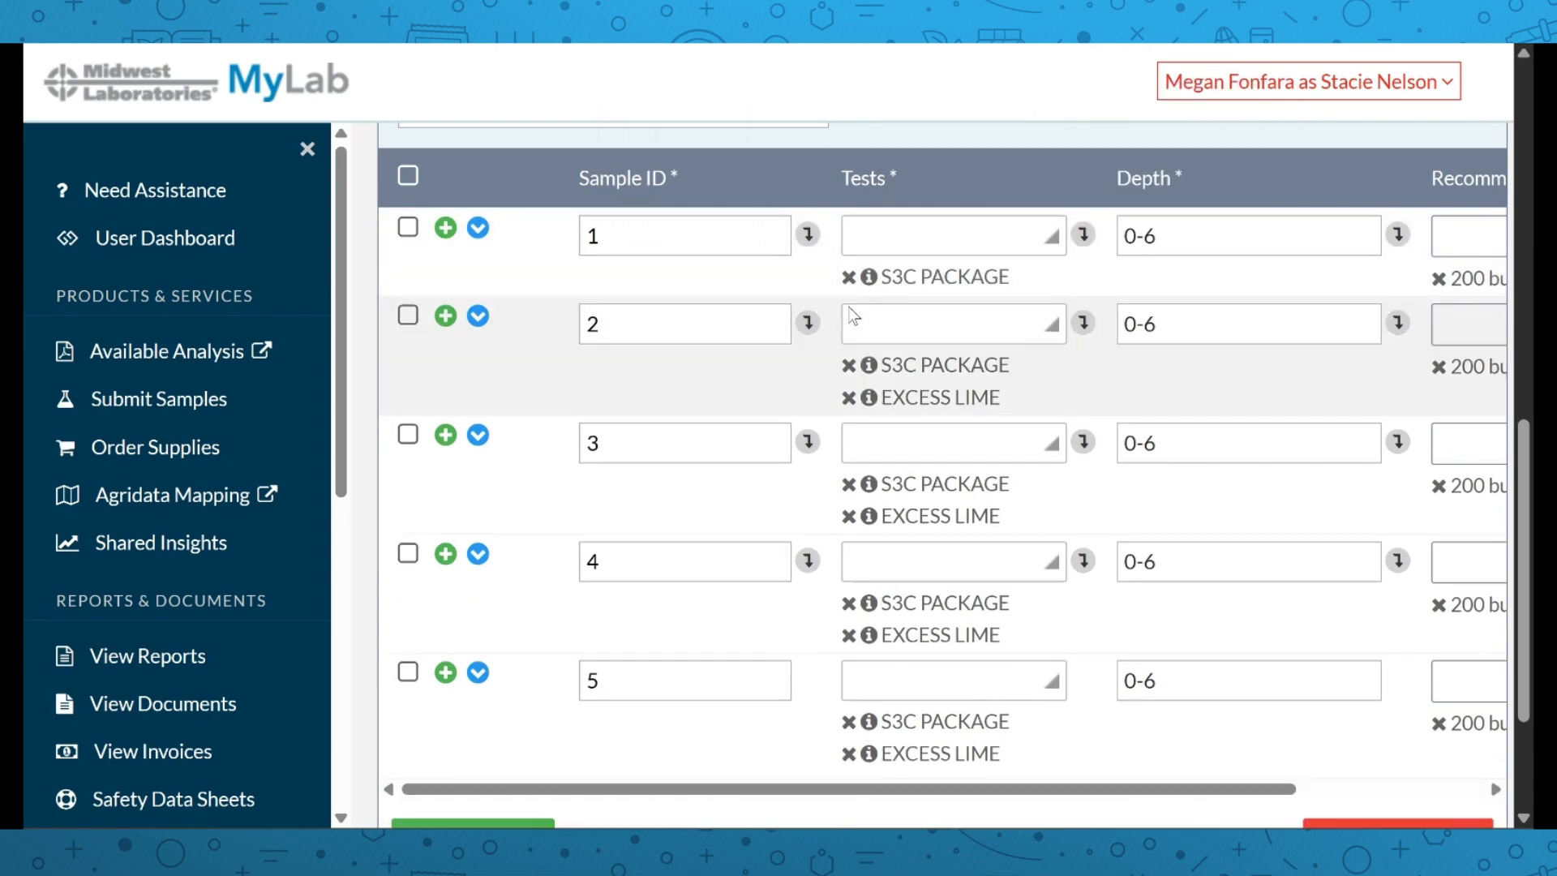
{"action": "left_click", "coordinate": [1083, 235]}
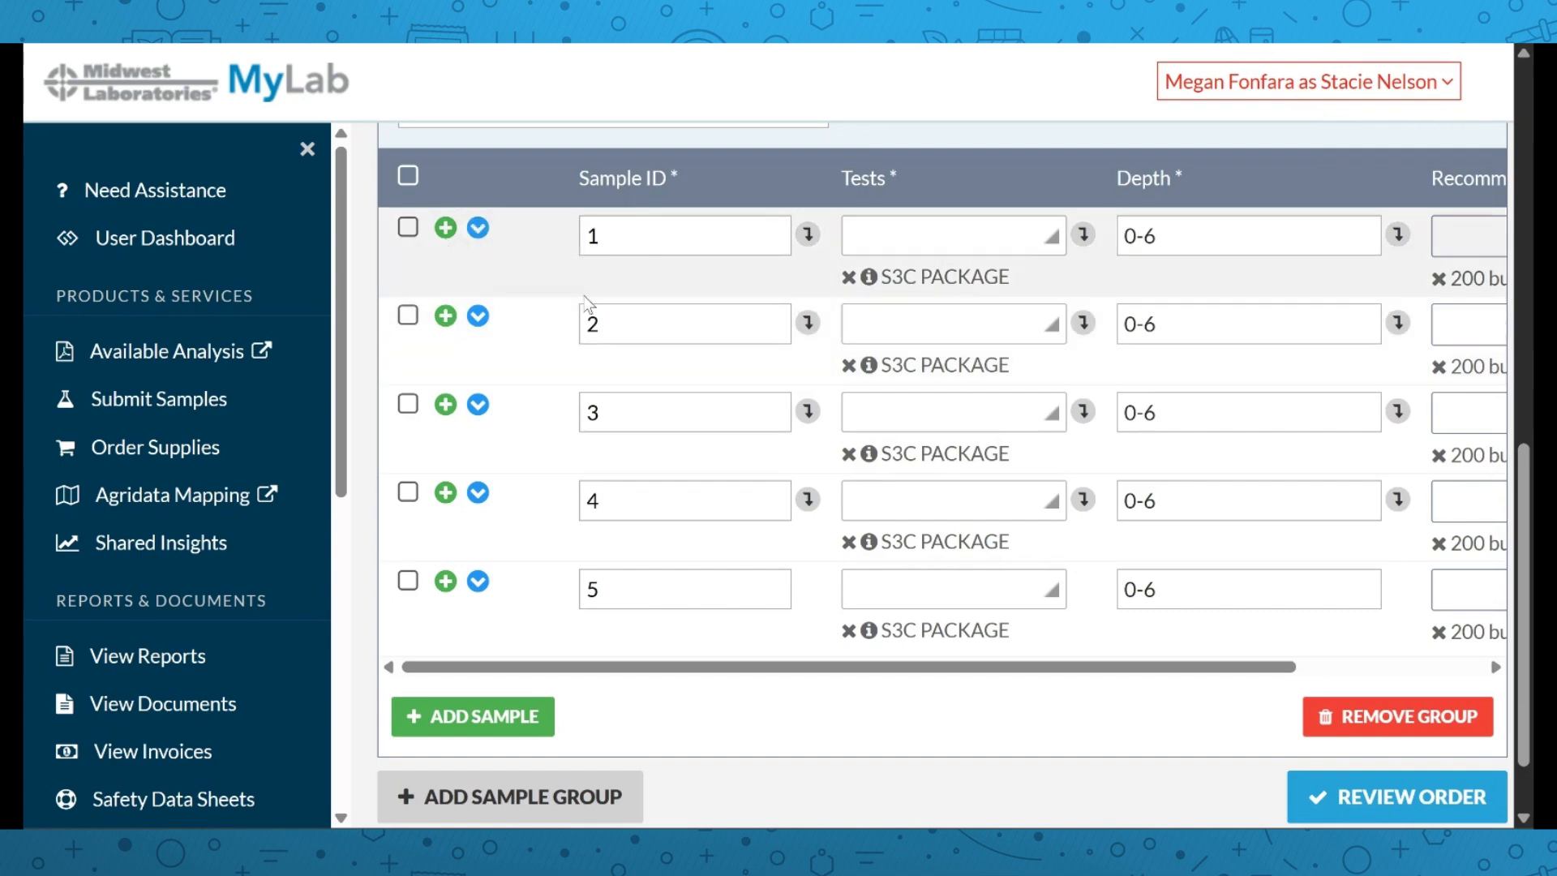
Add a NITRATE NITROGEN subsoil row beneath sample 1 with depth 6-12
{"action": "left_click", "coordinate": [477, 229]}
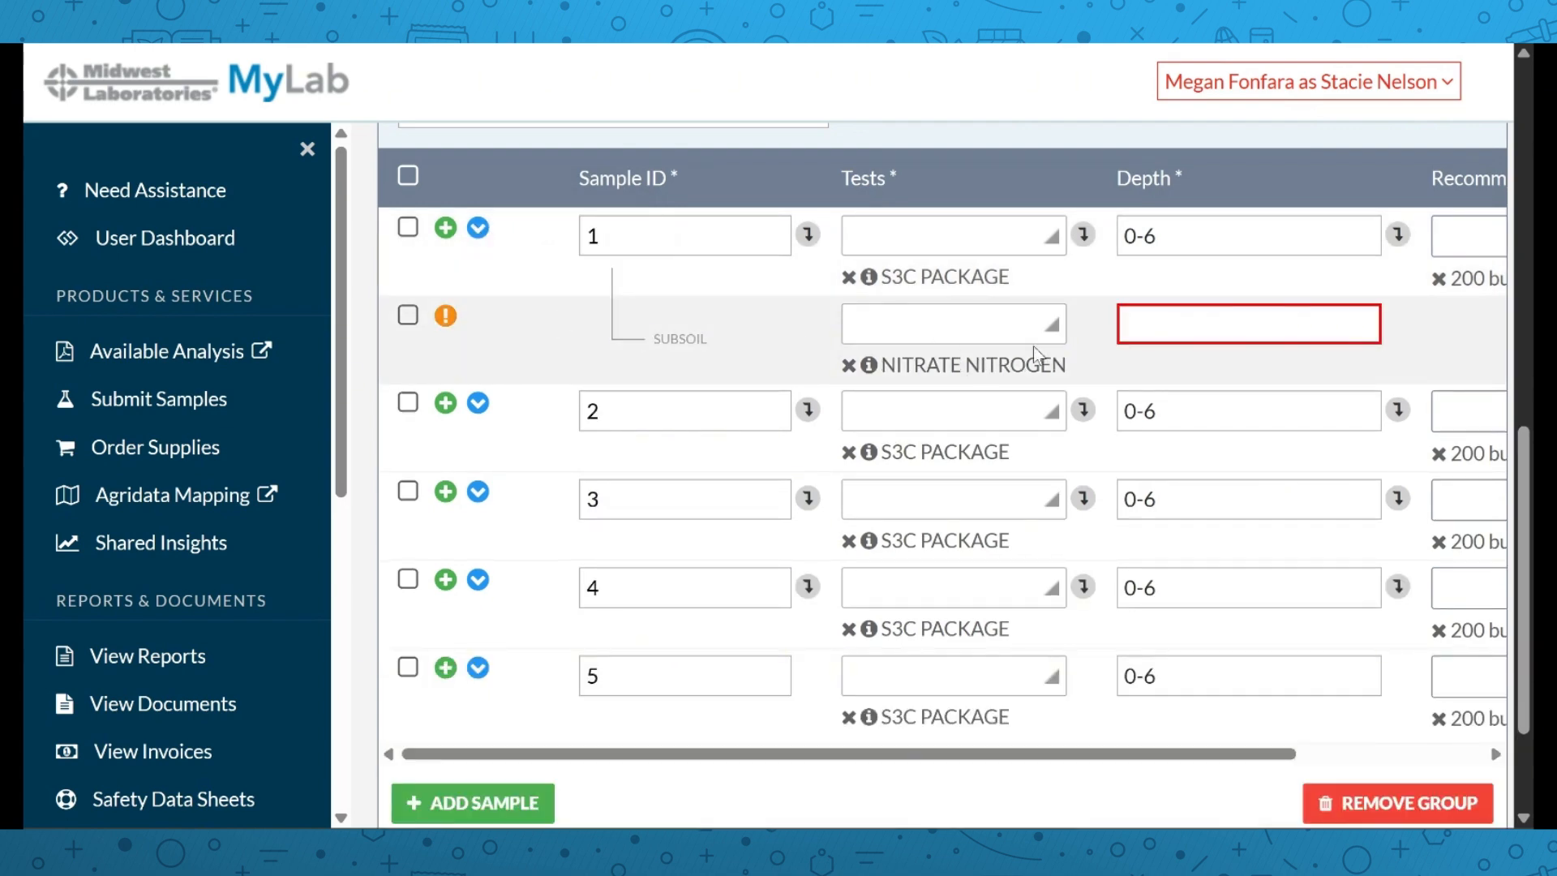
{"action": "left_click", "coordinate": [1143, 334]}
{"action": "type", "text": "6-12"}
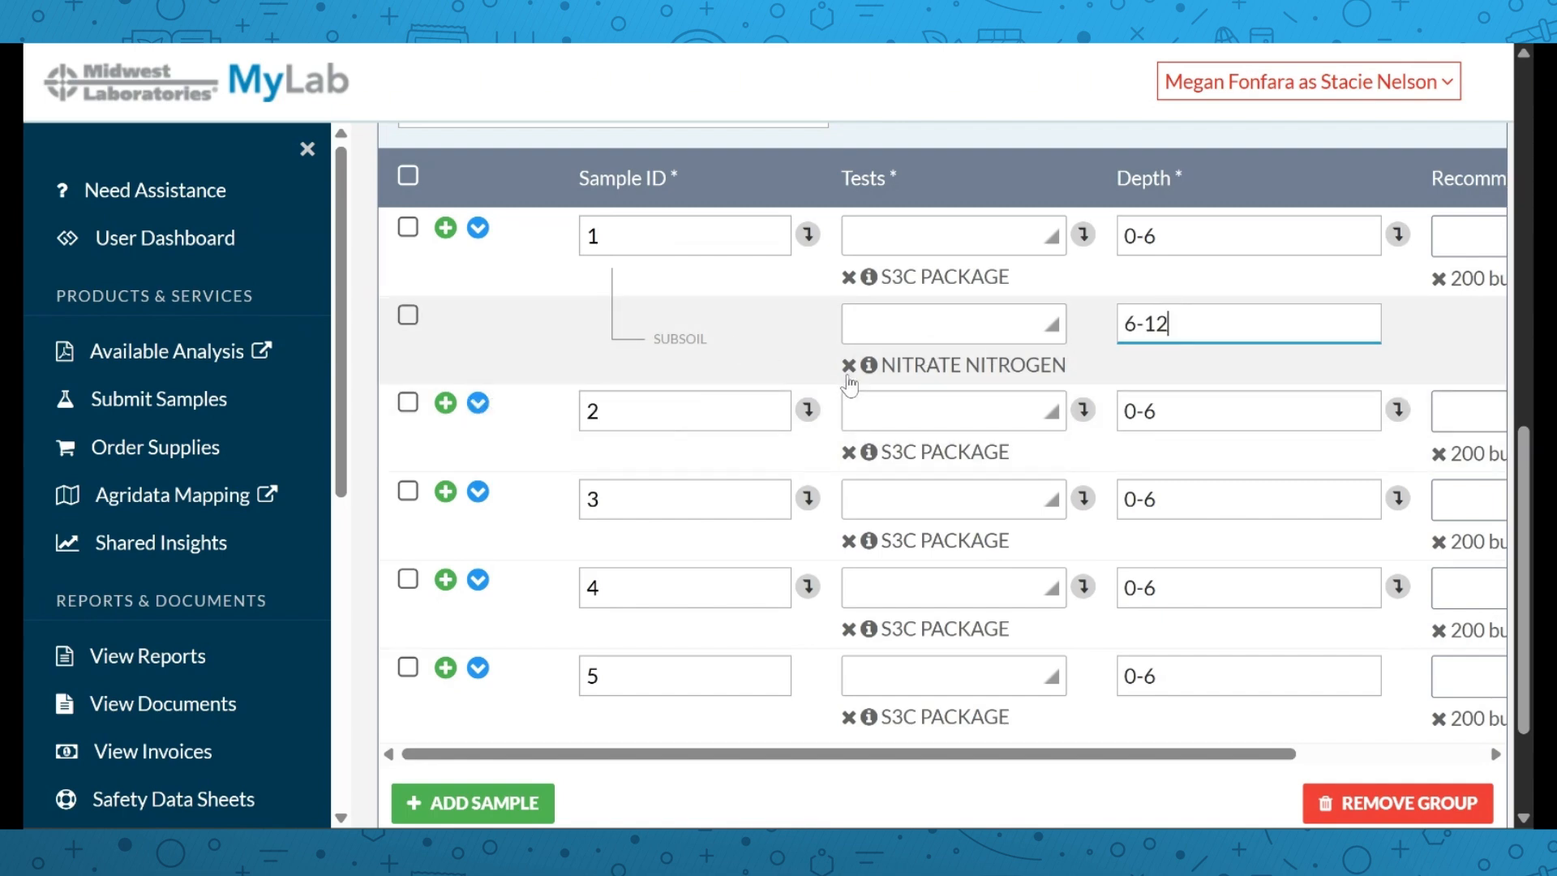
{"action": "scroll", "coordinate": [853, 381], "scroll_direction": "down", "scroll_amount": 1}
{"action": "scroll", "coordinate": [855, 395], "scroll_direction": "down", "scroll_amount": 1}
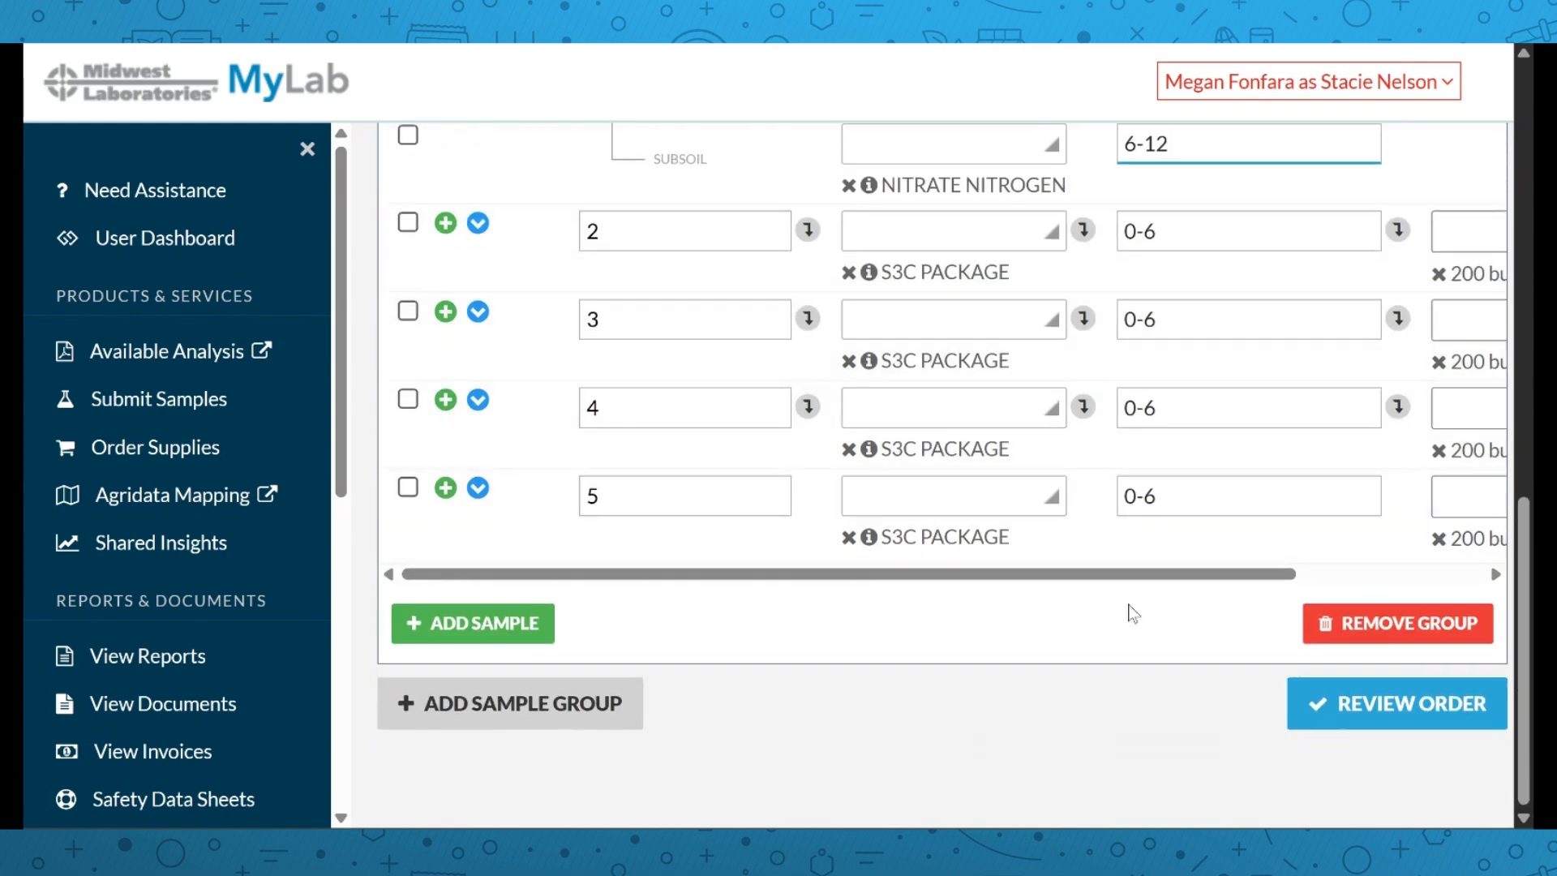
Review the $144.93 order summary and submit the soil sample order
{"action": "left_click", "coordinate": [1324, 713]}
{"action": "scroll", "coordinate": [1072, 414], "scroll_direction": "up", "scroll_amount": 2}
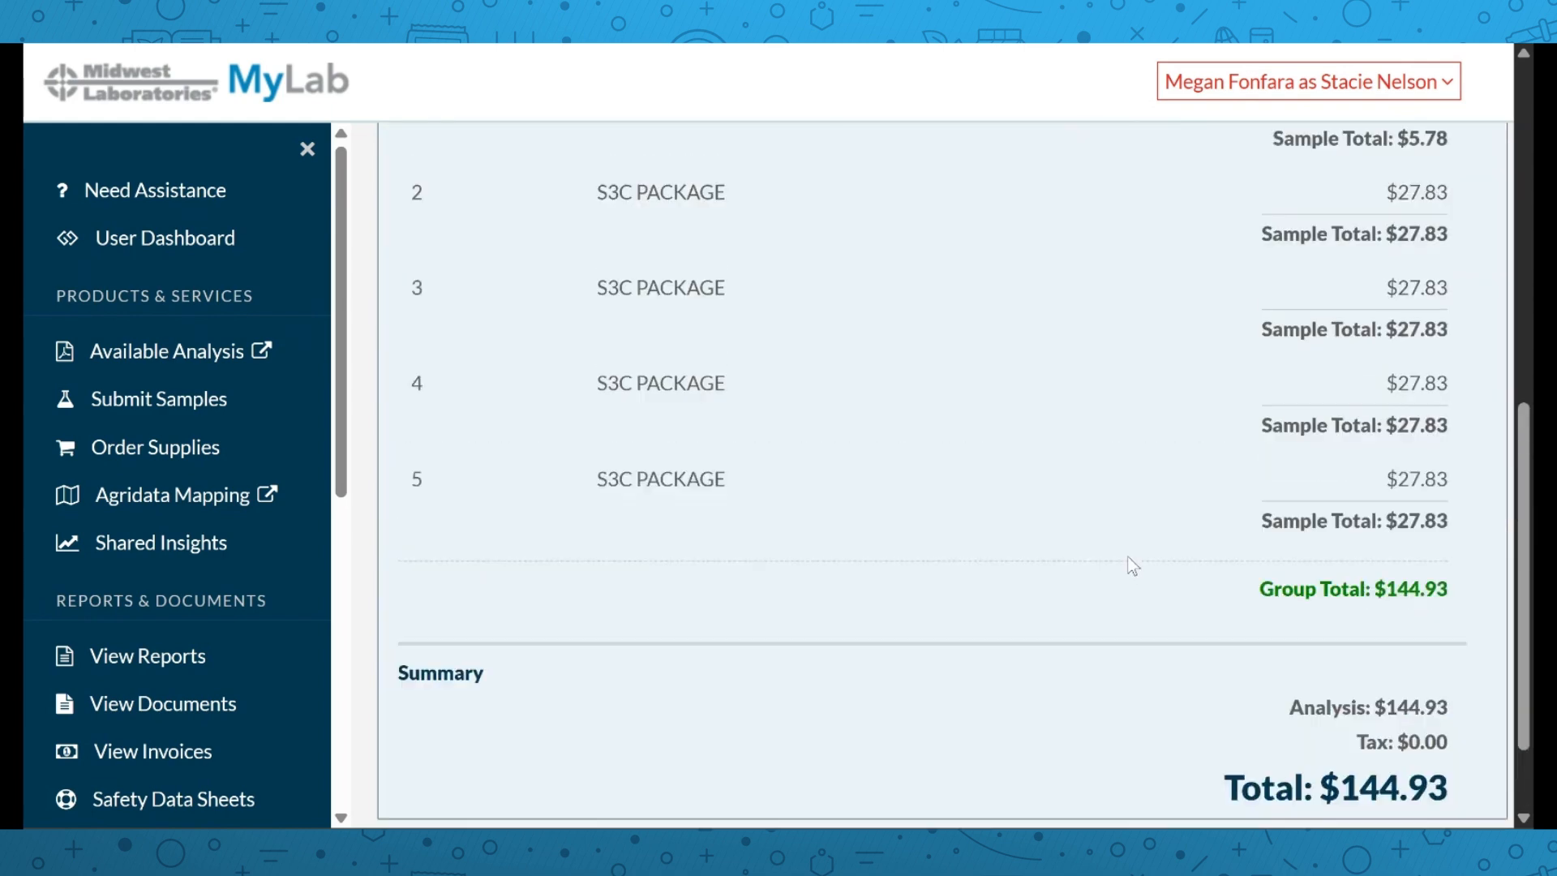
{"action": "scroll", "coordinate": [1072, 413], "scroll_direction": "up", "scroll_amount": 6}
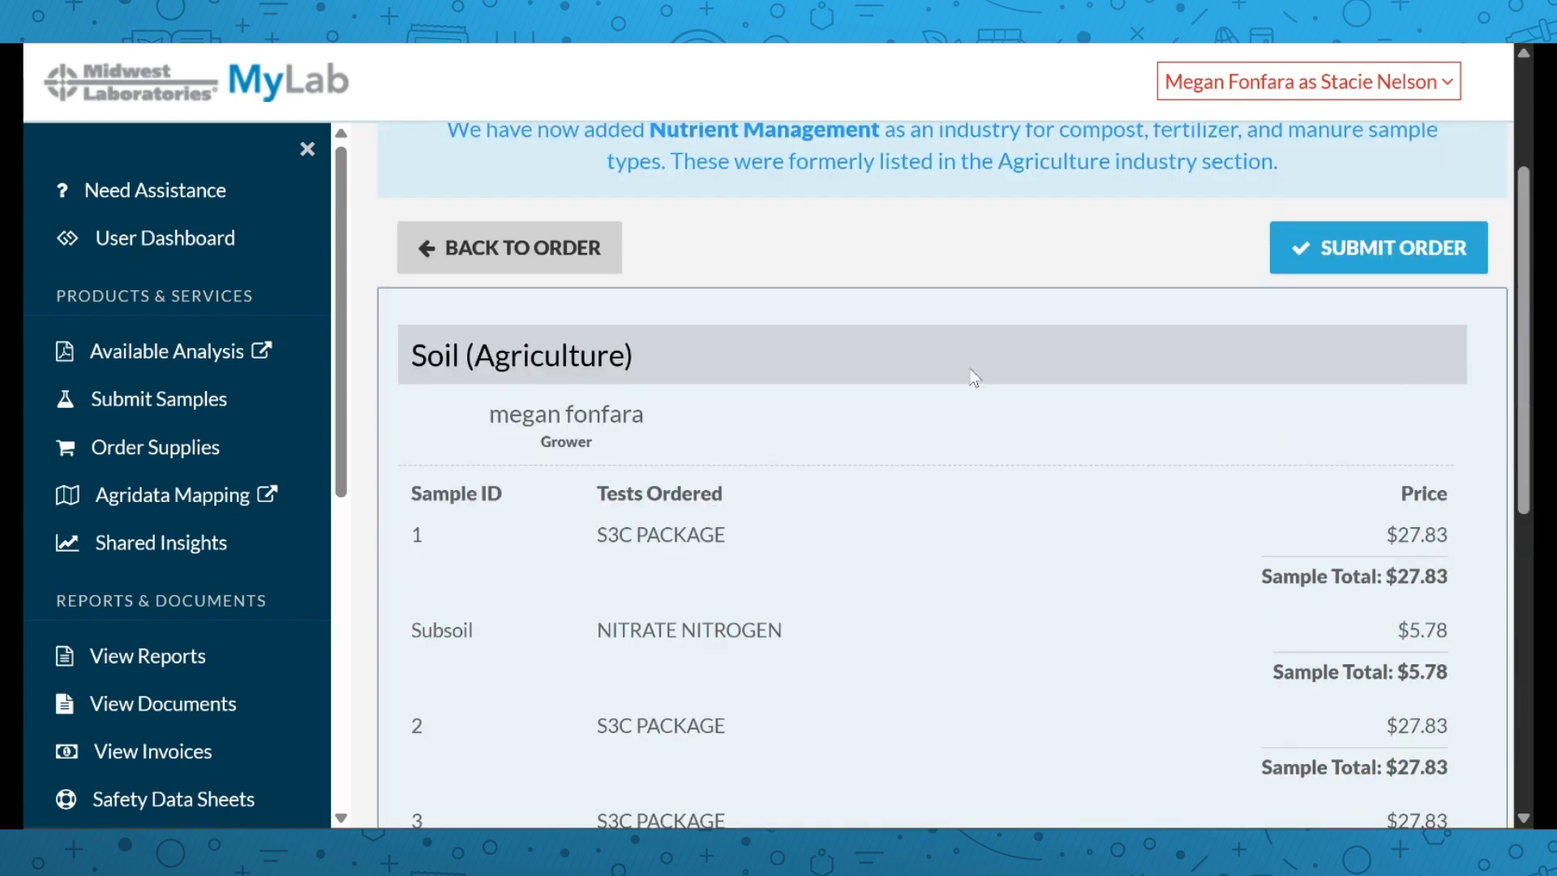
{"action": "scroll", "coordinate": [973, 382], "scroll_direction": "down", "scroll_amount": 1}
{"action": "scroll", "coordinate": [962, 373], "scroll_direction": "down", "scroll_amount": 1}
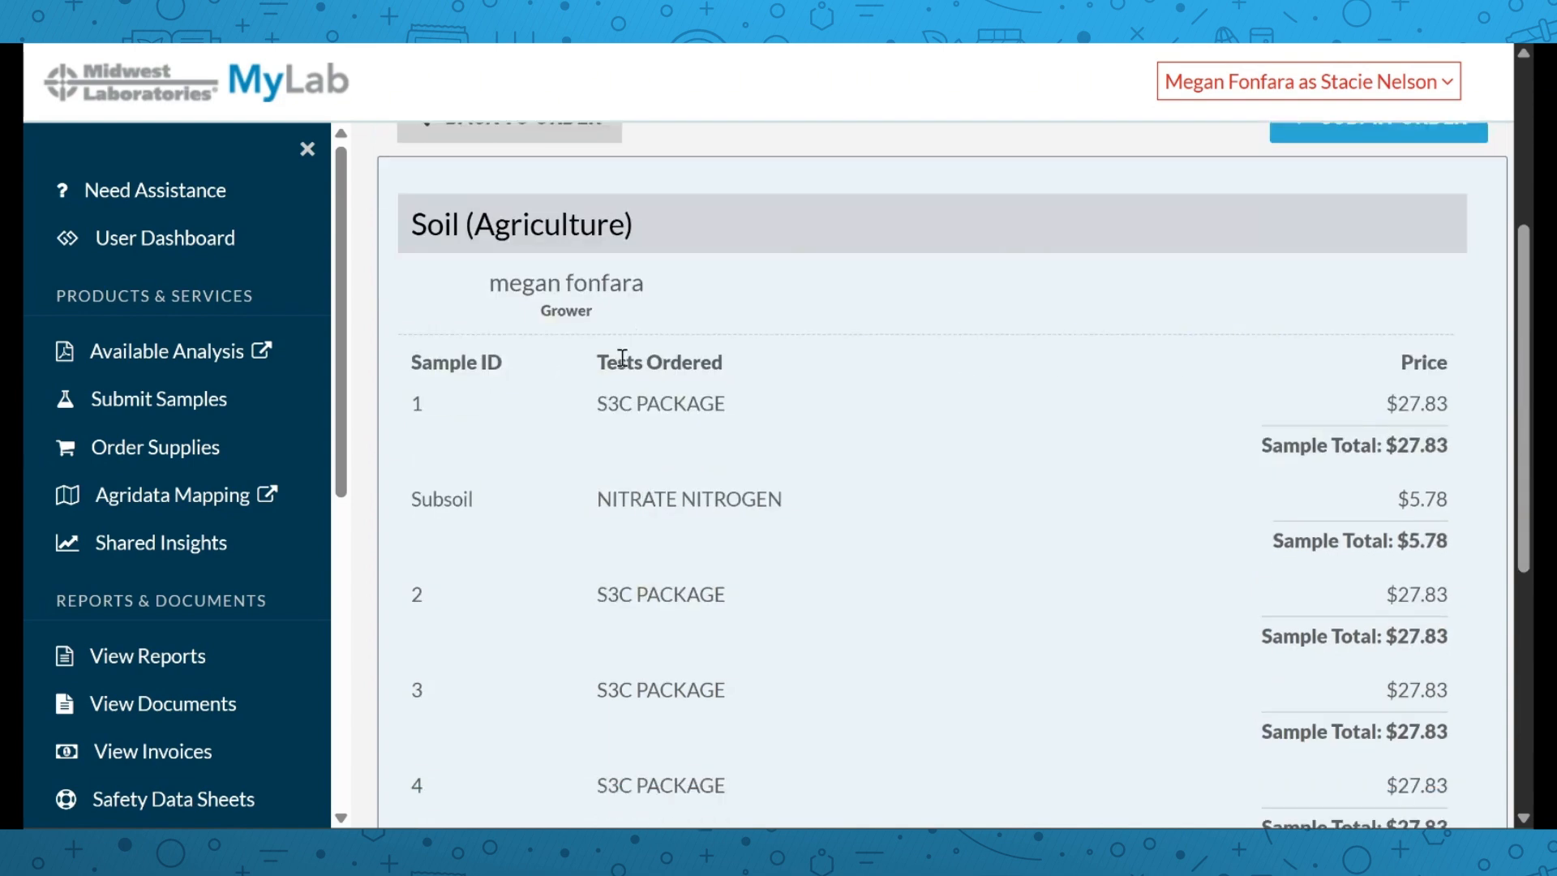
{"action": "scroll", "coordinate": [738, 404], "scroll_direction": "down", "scroll_amount": 5}
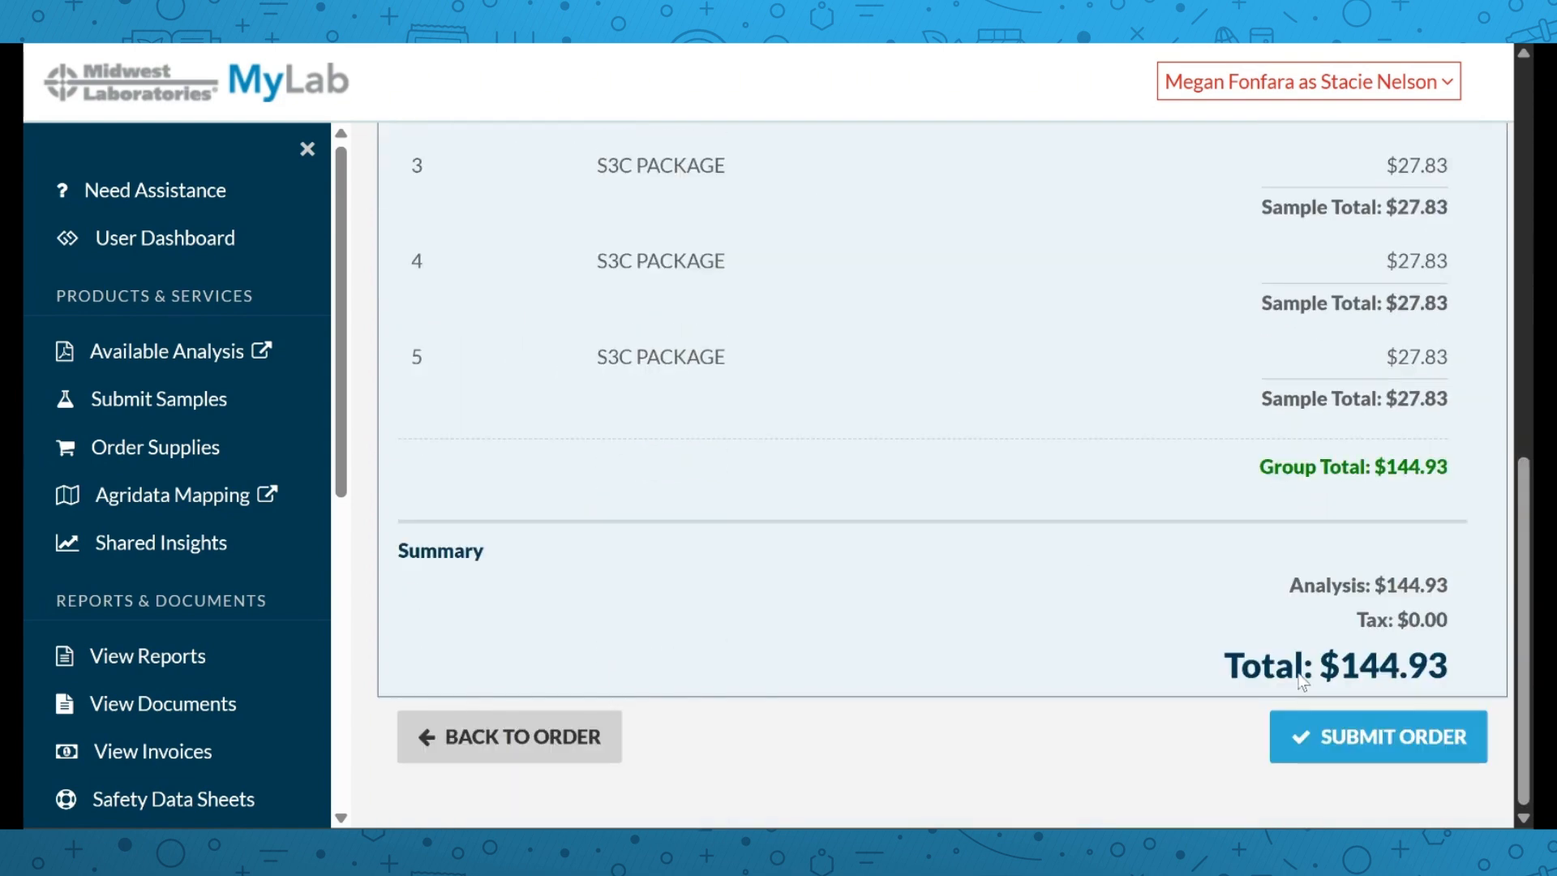
{"action": "left_click", "coordinate": [1342, 747]}
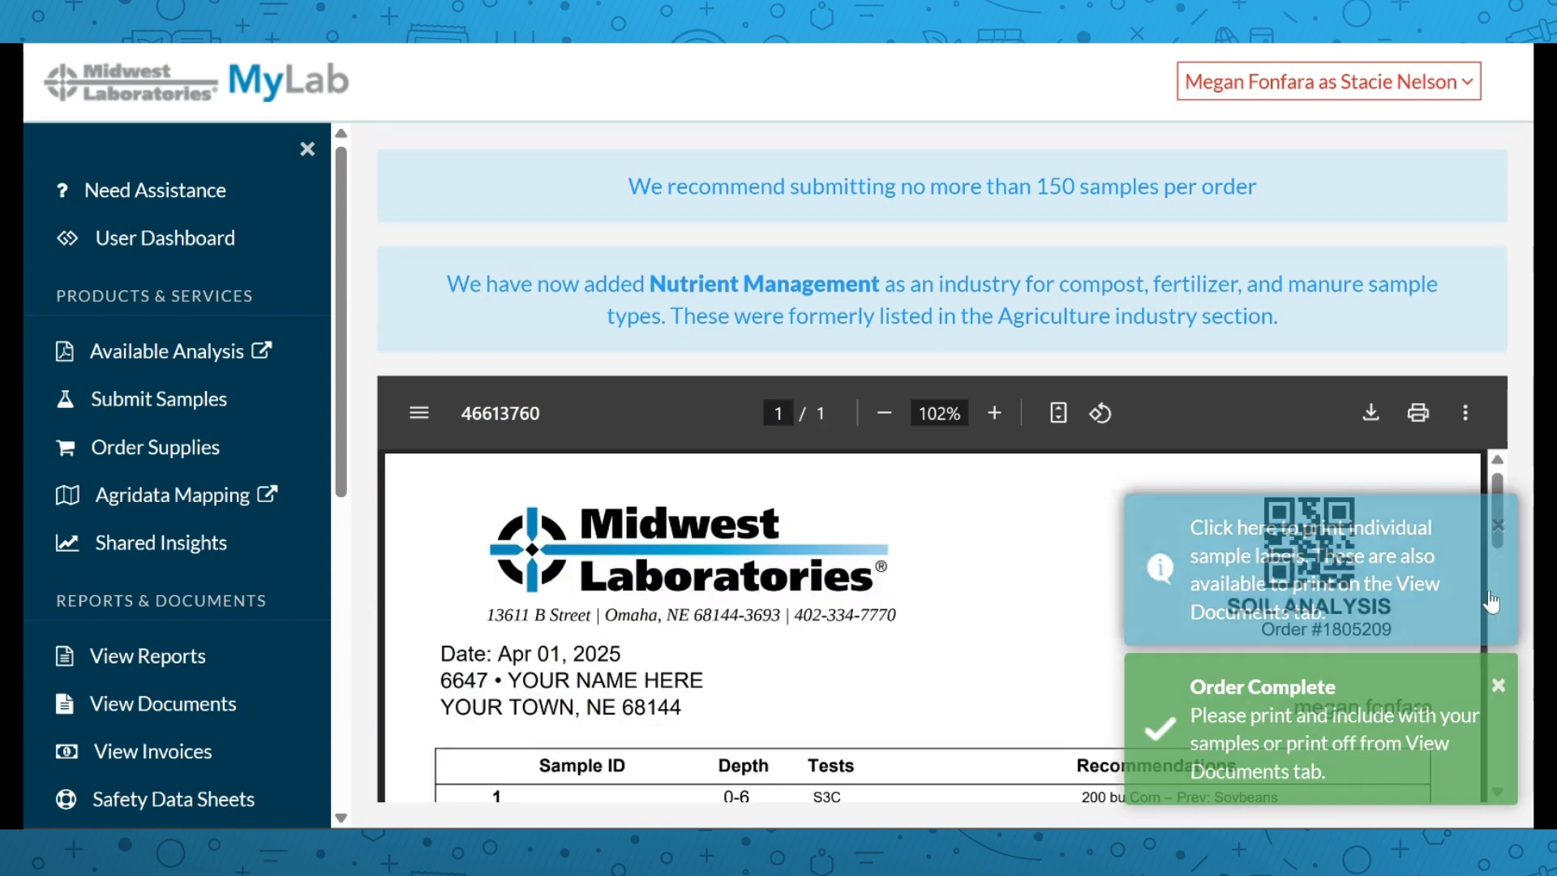
Dismiss the Order Complete notice and look over the printable Soil Analysis submission form
{"action": "double_click", "coordinate": [1498, 687]}
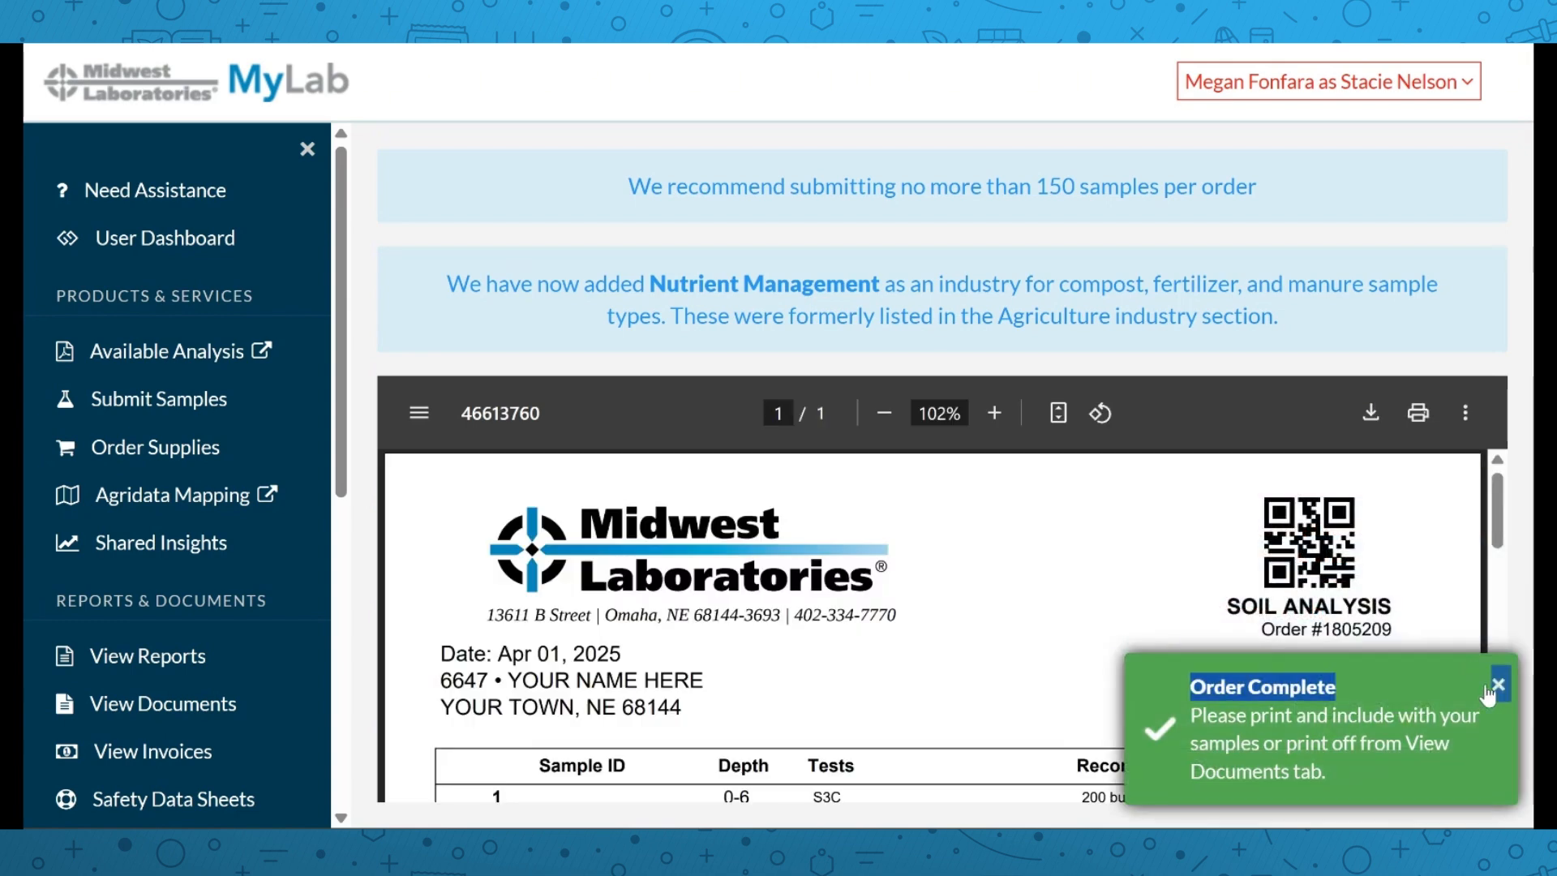
{"action": "left_click", "coordinate": [1496, 688]}
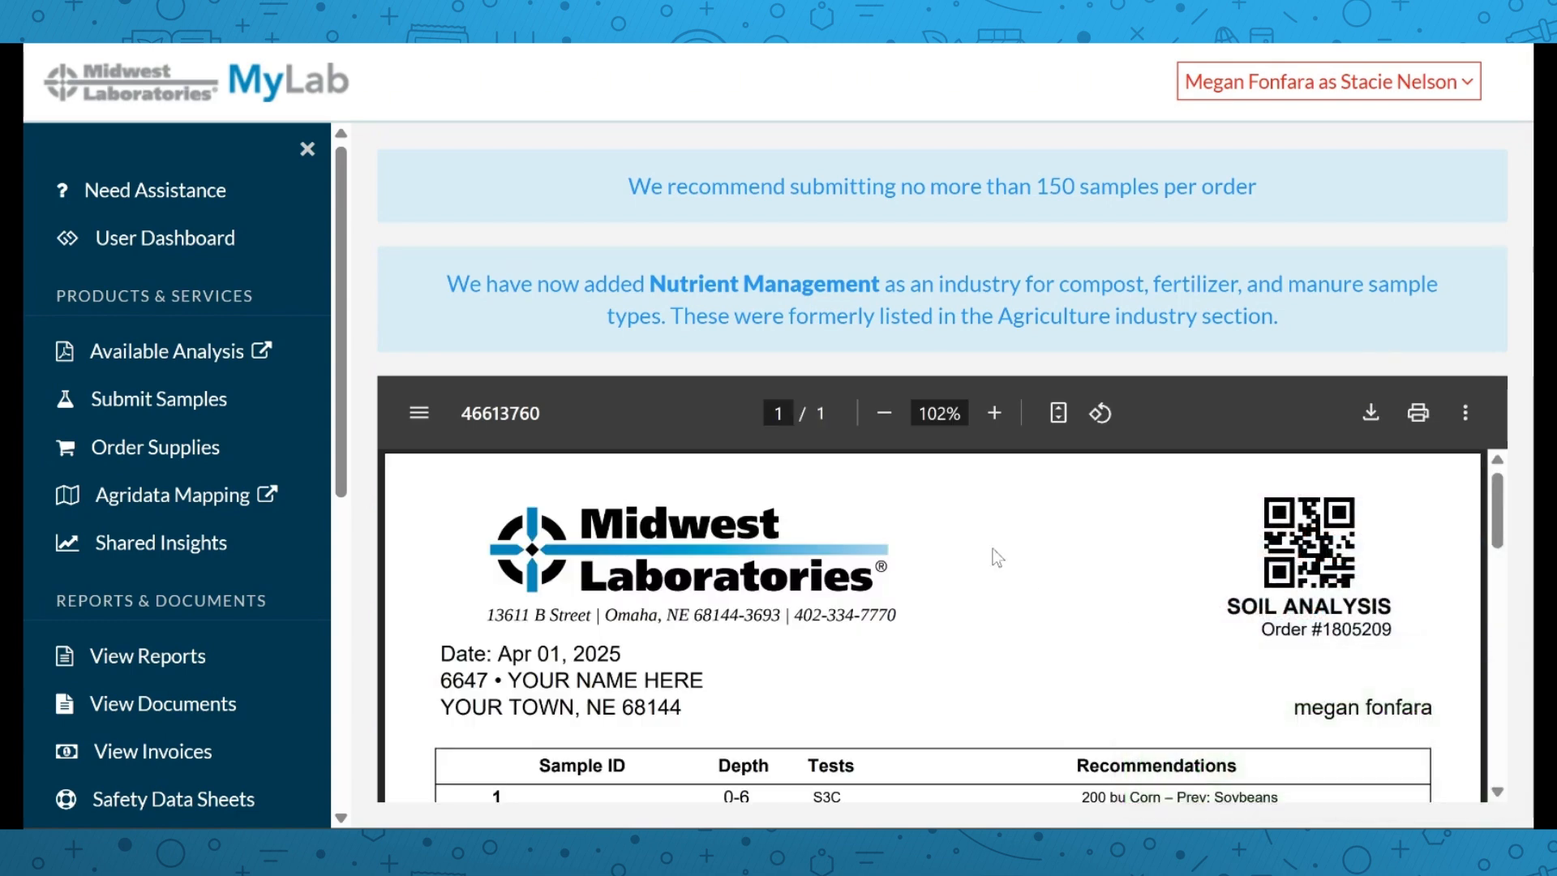
{"action": "scroll", "coordinate": [993, 550], "scroll_direction": "down", "scroll_amount": 2}
{"action": "scroll", "coordinate": [992, 549], "scroll_direction": "up", "scroll_amount": 2}
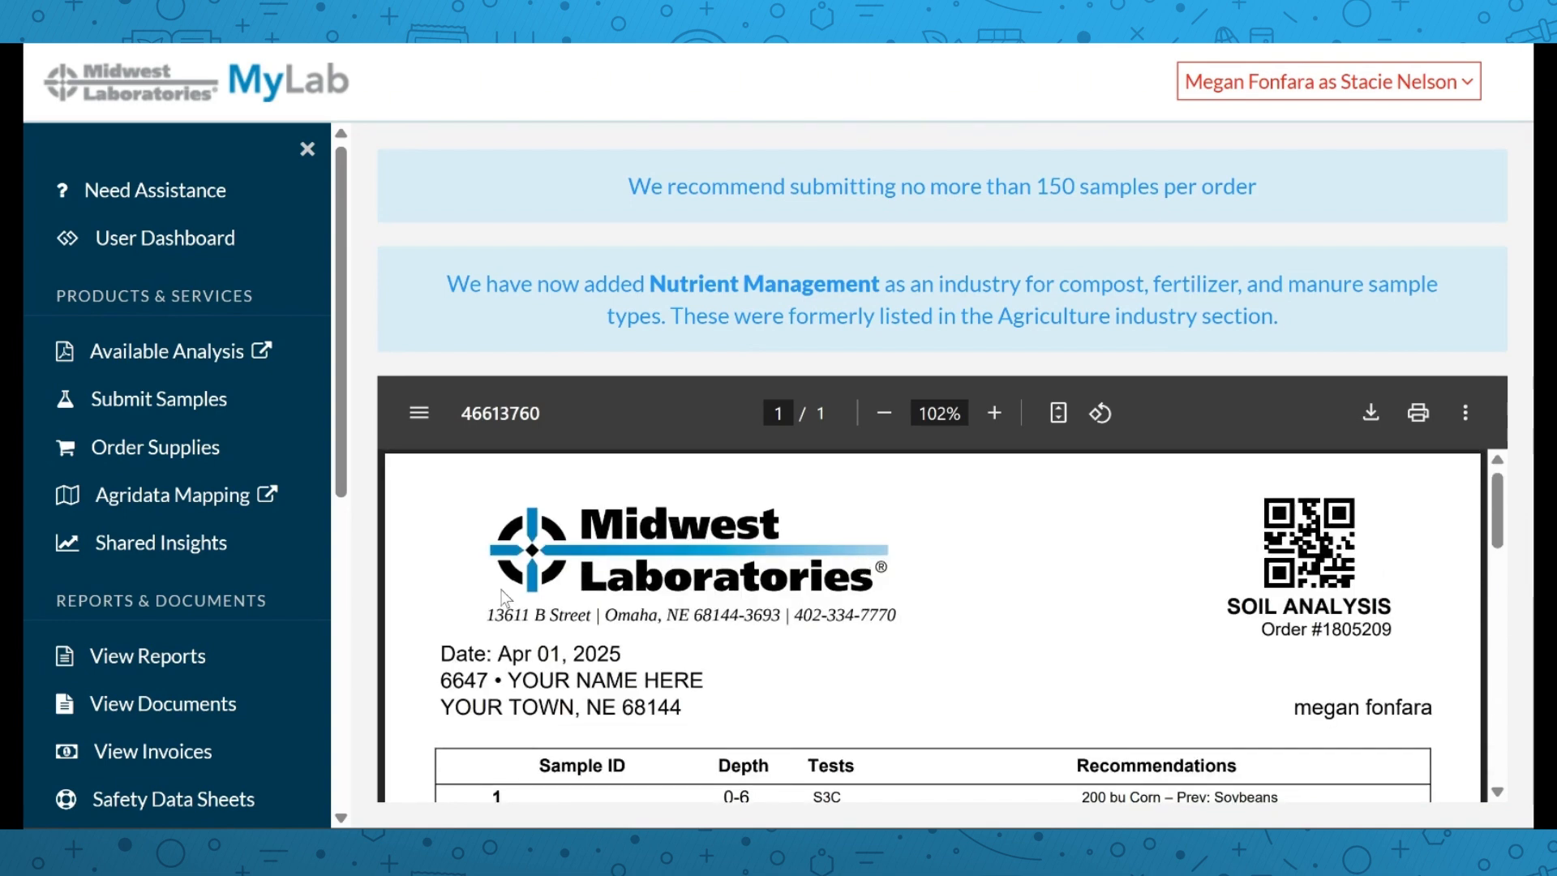
{"action": "left_click_drag", "start_coordinate": [480, 606], "coordinate": [900, 618]}
{"action": "left_click", "coordinate": [1023, 611]}
{"action": "scroll", "coordinate": [1027, 619], "scroll_direction": "down", "scroll_amount": 2}
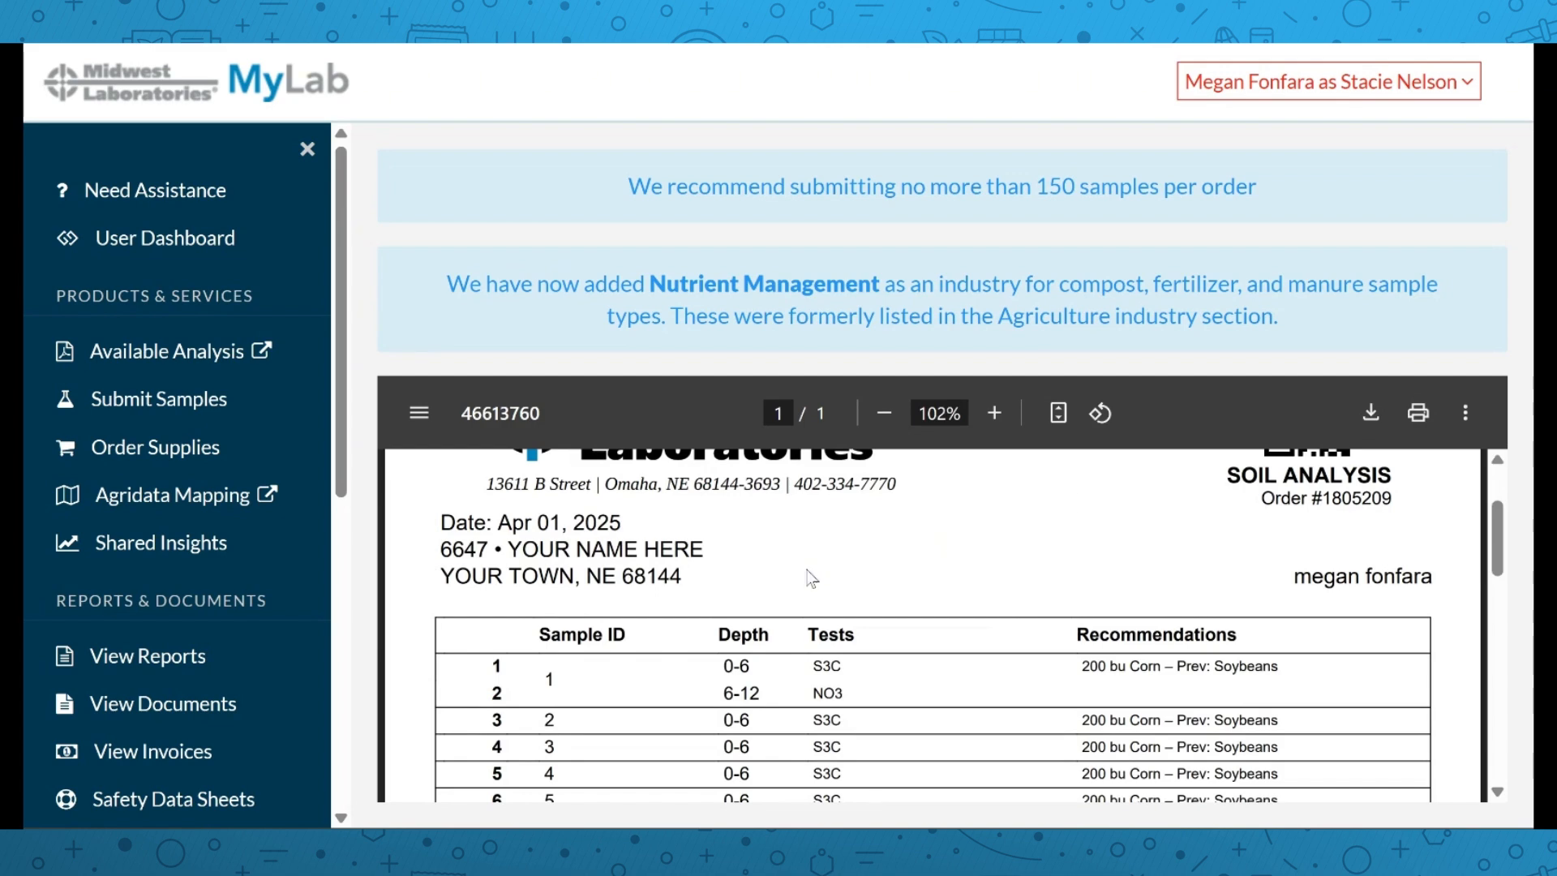
{"action": "scroll", "coordinate": [785, 558], "scroll_direction": "up", "scroll_amount": 2}
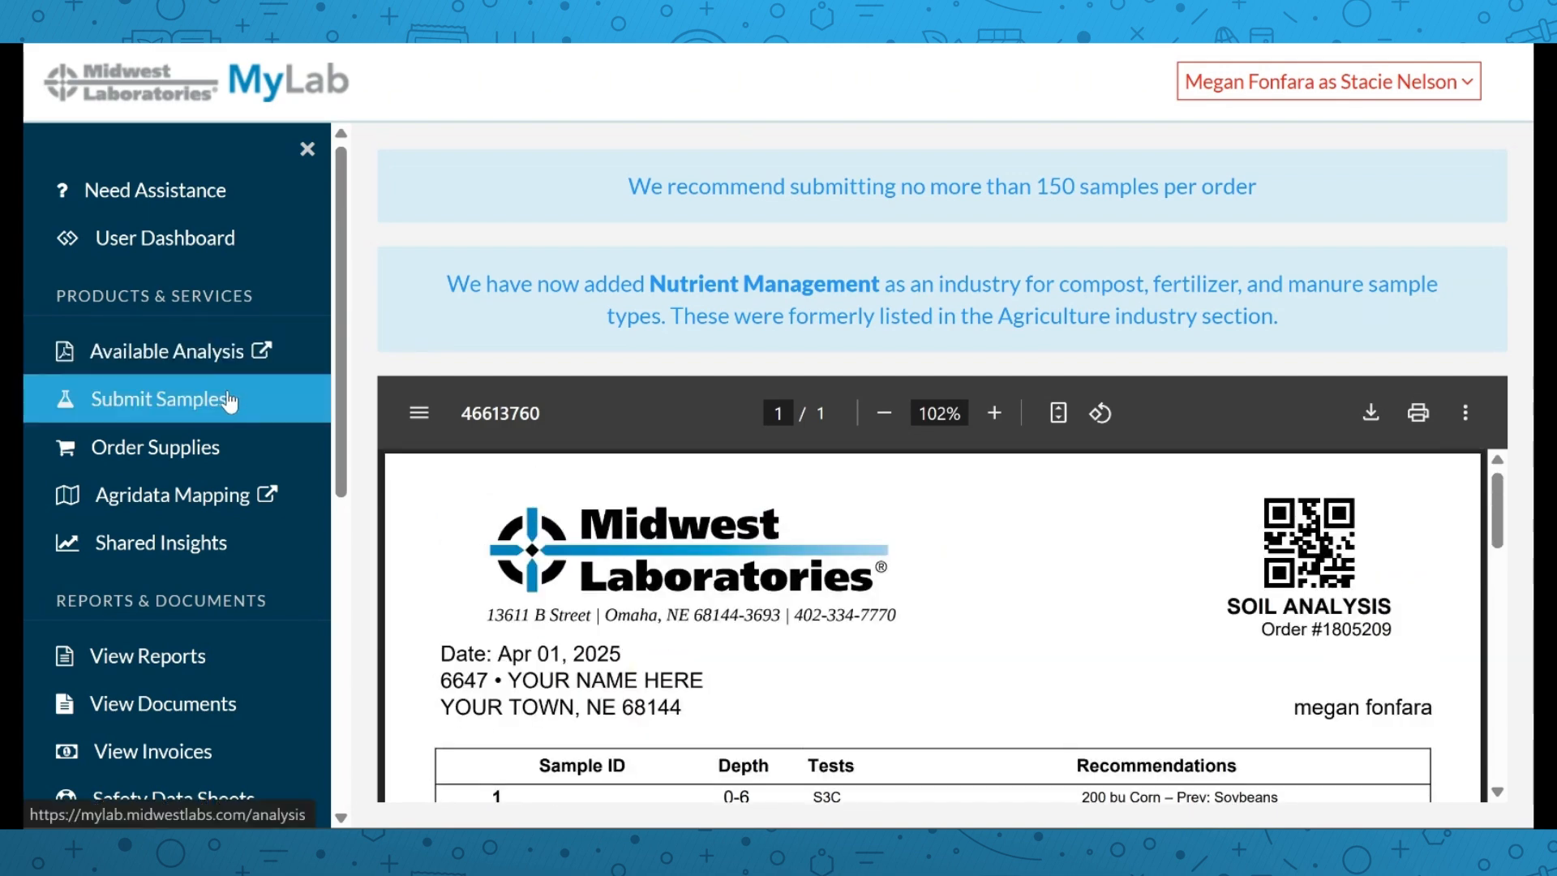
Start a new sample submission with category Environmental and sample type Water
{"action": "left_click", "coordinate": [230, 400]}
{"action": "scroll", "coordinate": [552, 441], "scroll_direction": "down", "scroll_amount": 3}
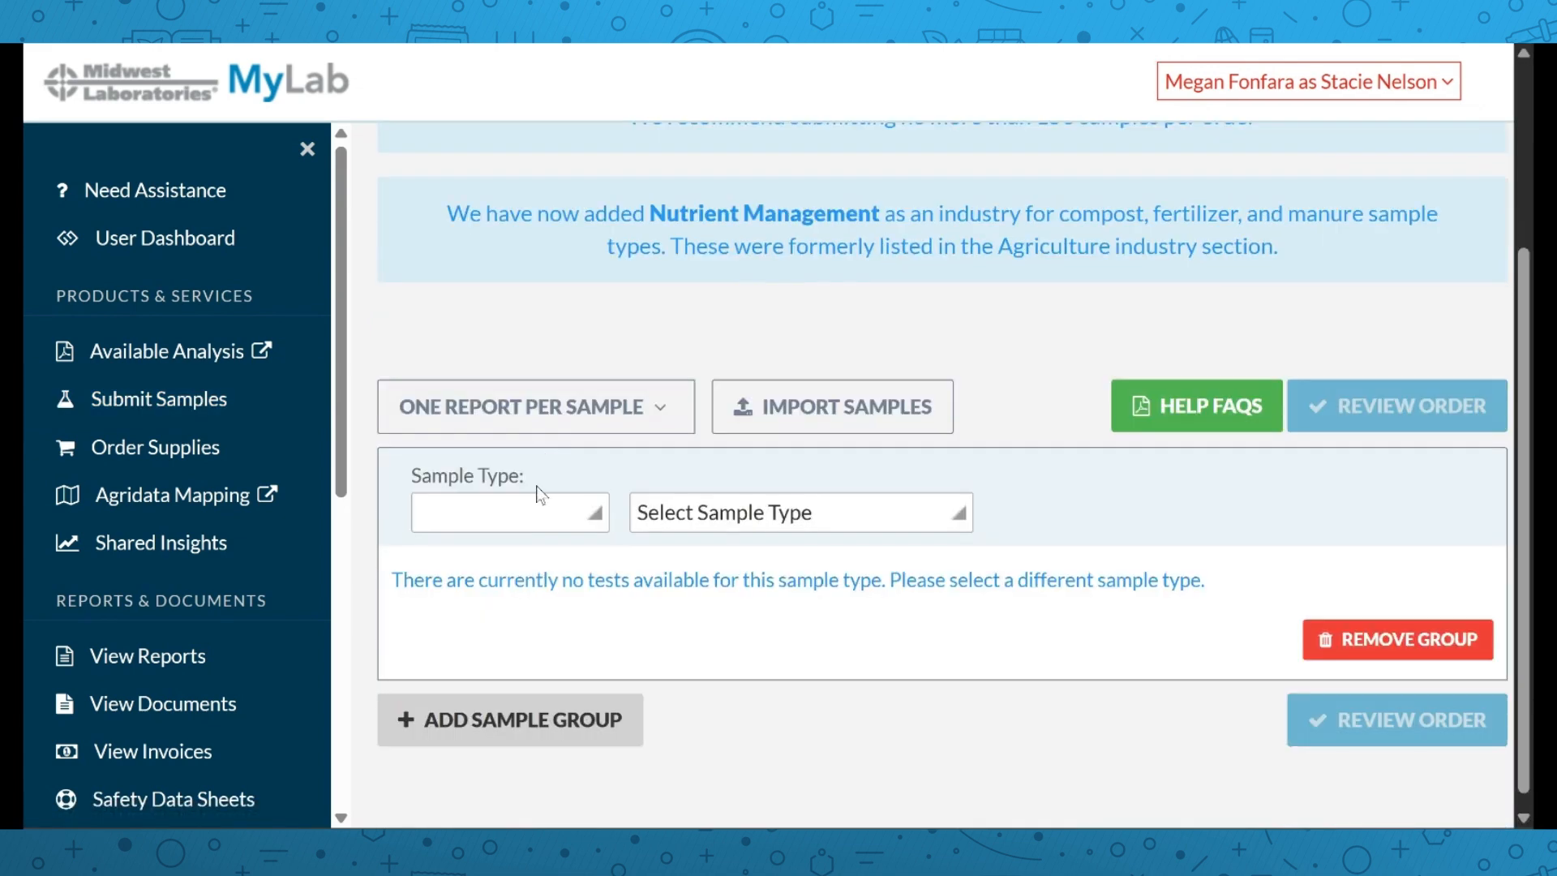
{"action": "left_click", "coordinate": [521, 505]}
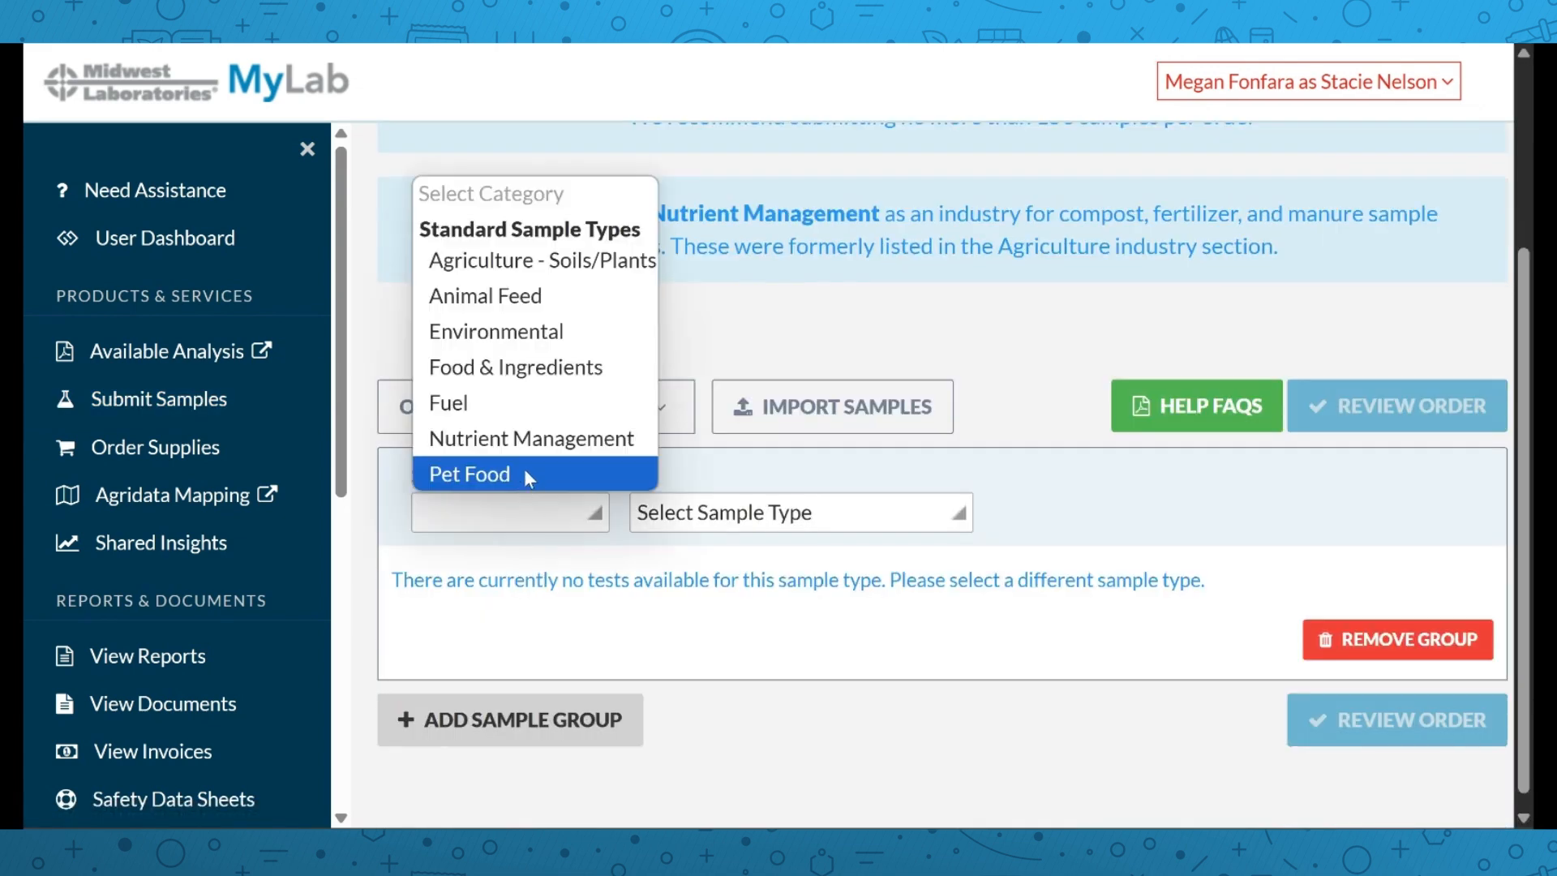
{"action": "left_click", "coordinate": [536, 334]}
{"action": "left_click", "coordinate": [727, 524]}
{"action": "left_click", "coordinate": [763, 276]}
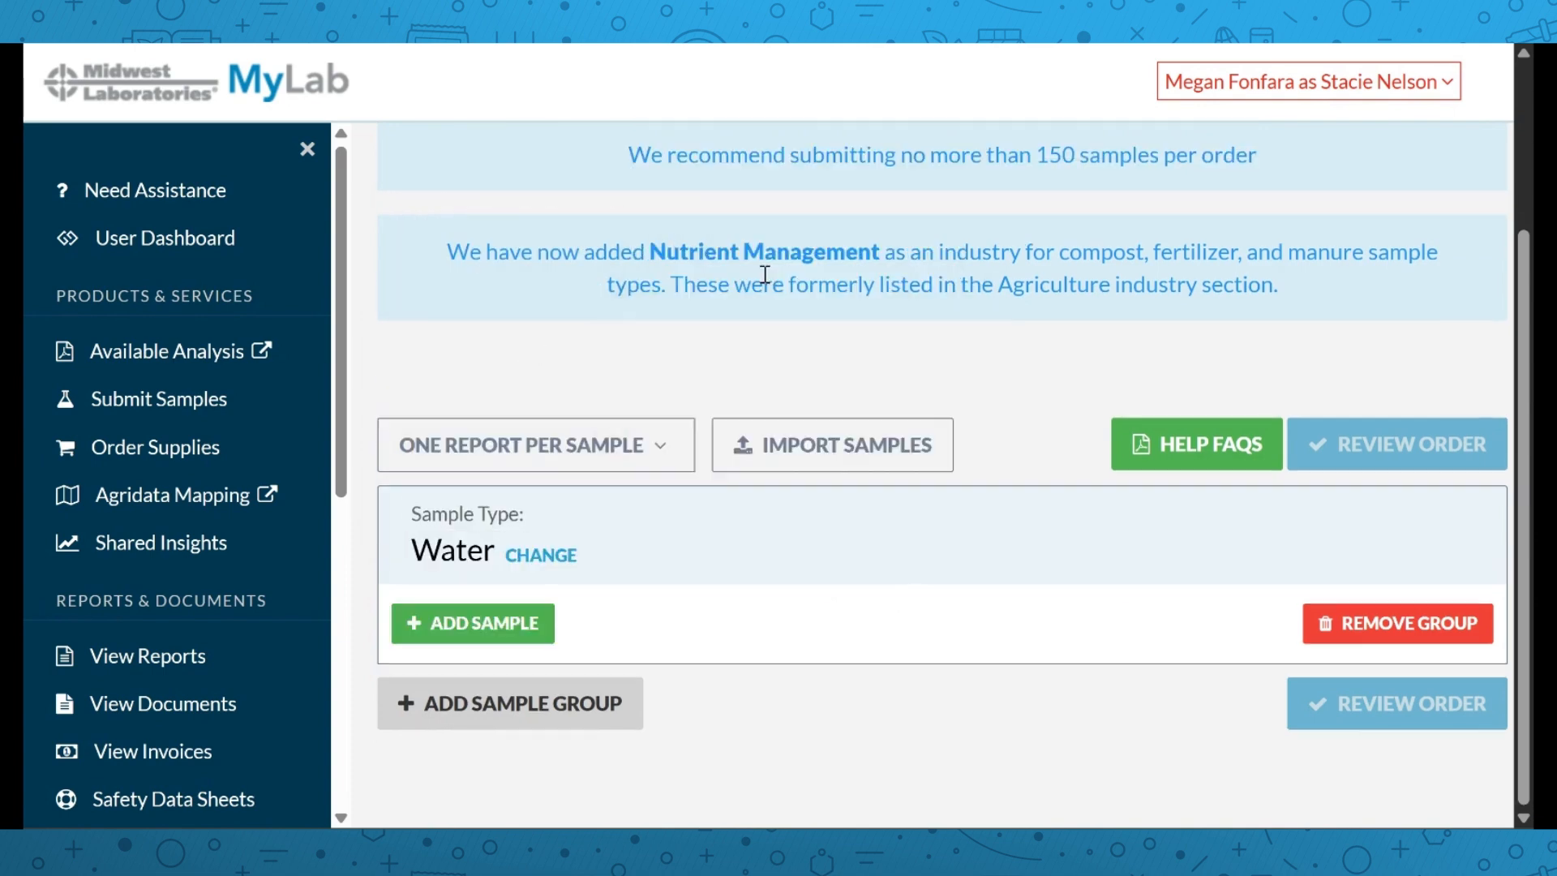
Enter 'water samples' as the Water sample group's description
{"action": "scroll", "coordinate": [897, 530], "scroll_direction": "down", "scroll_amount": 2}
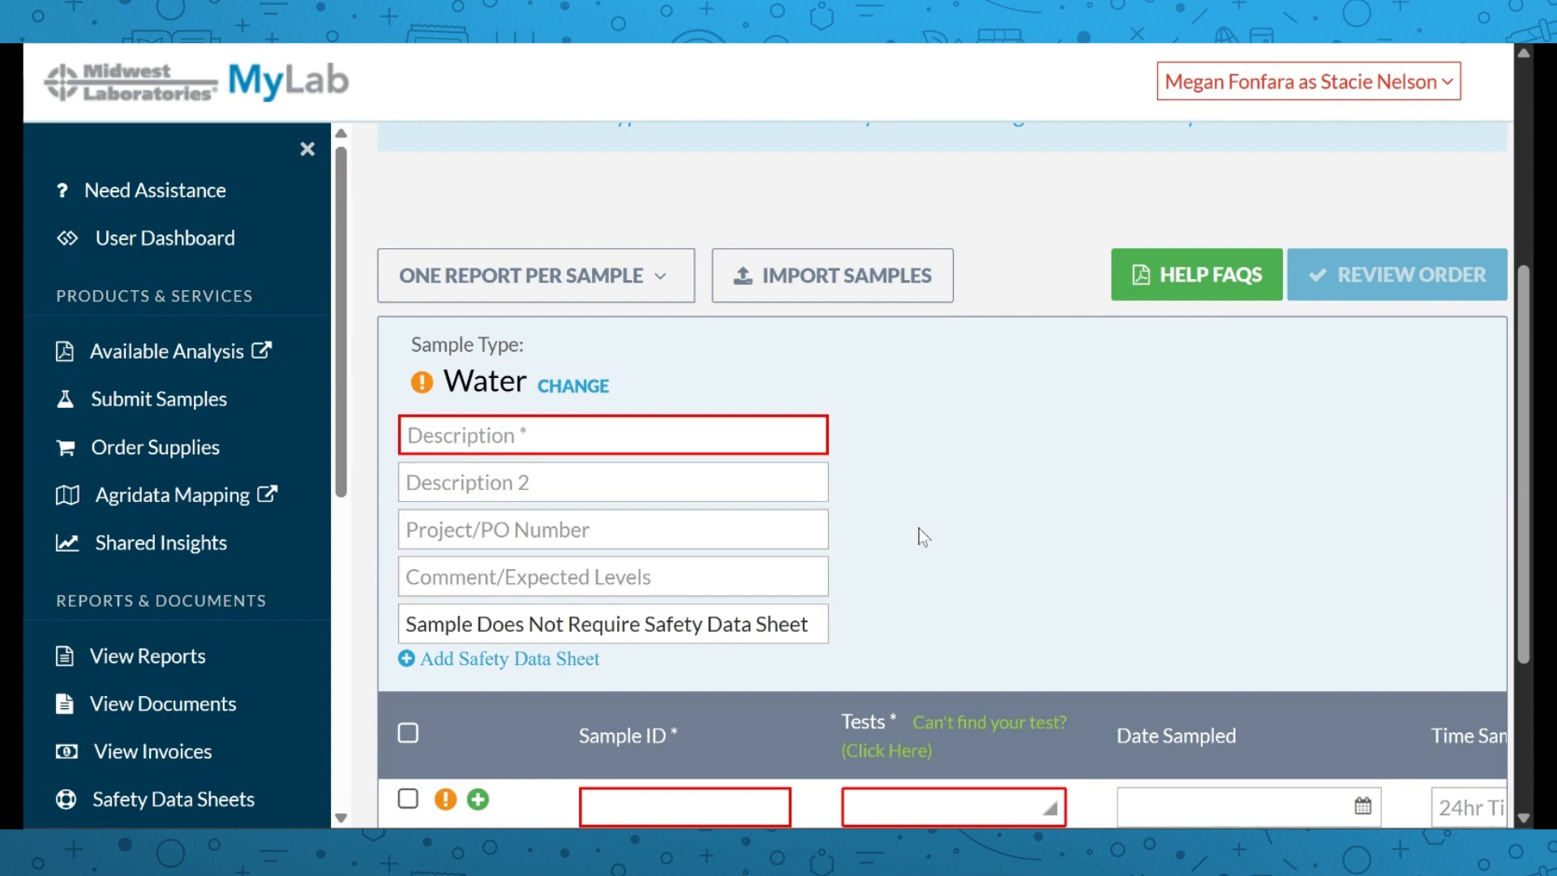
{"action": "scroll", "coordinate": [920, 531], "scroll_direction": "down", "scroll_amount": 2}
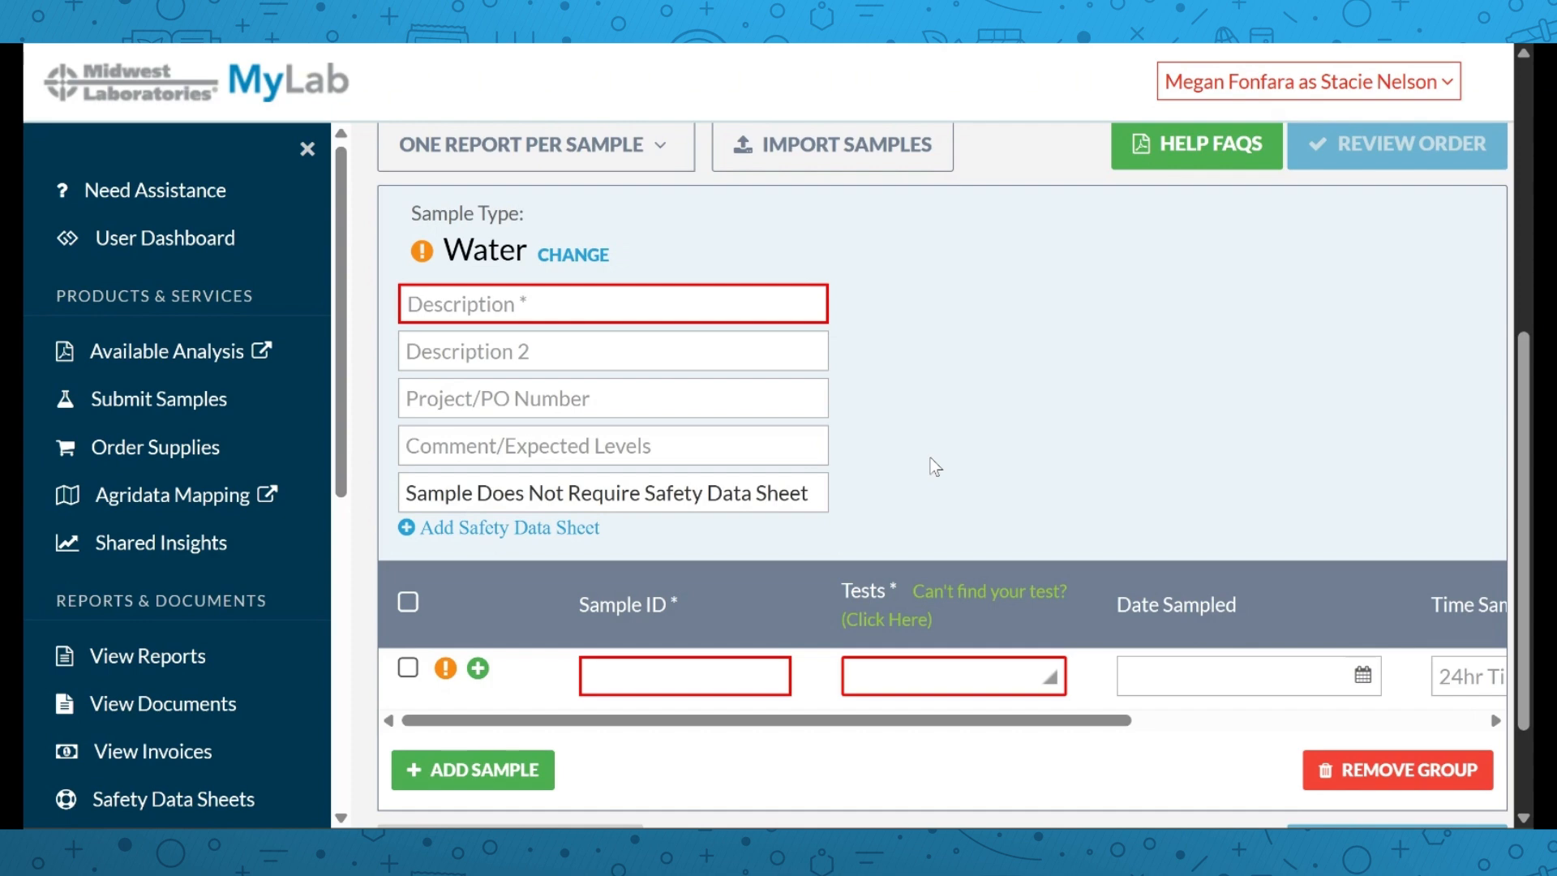
{"action": "left_click", "coordinate": [585, 305]}
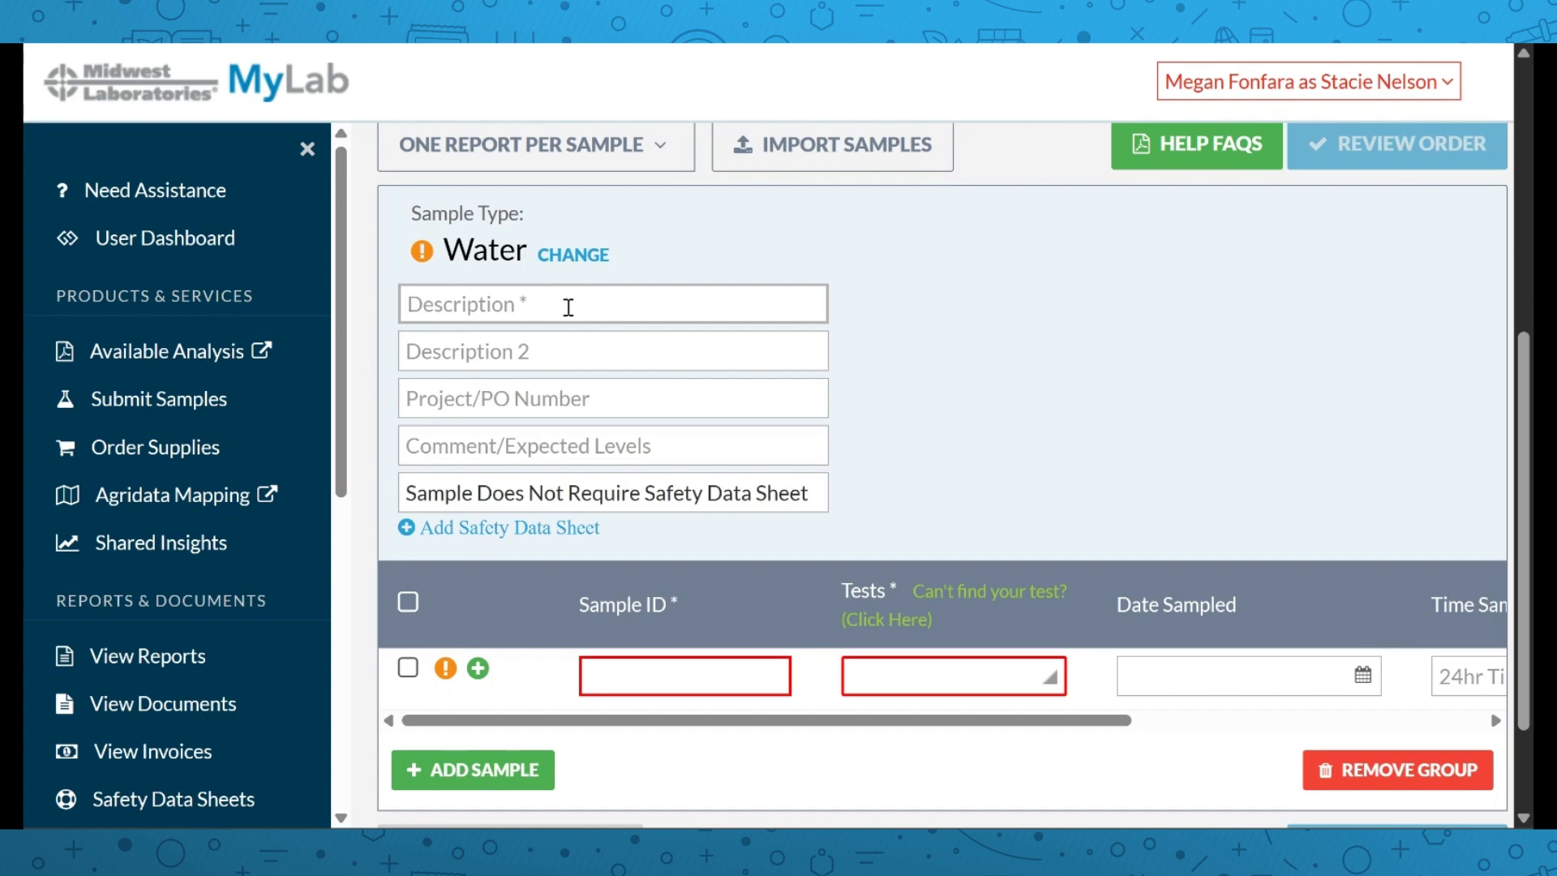
{"action": "type", "text": "water samples"}
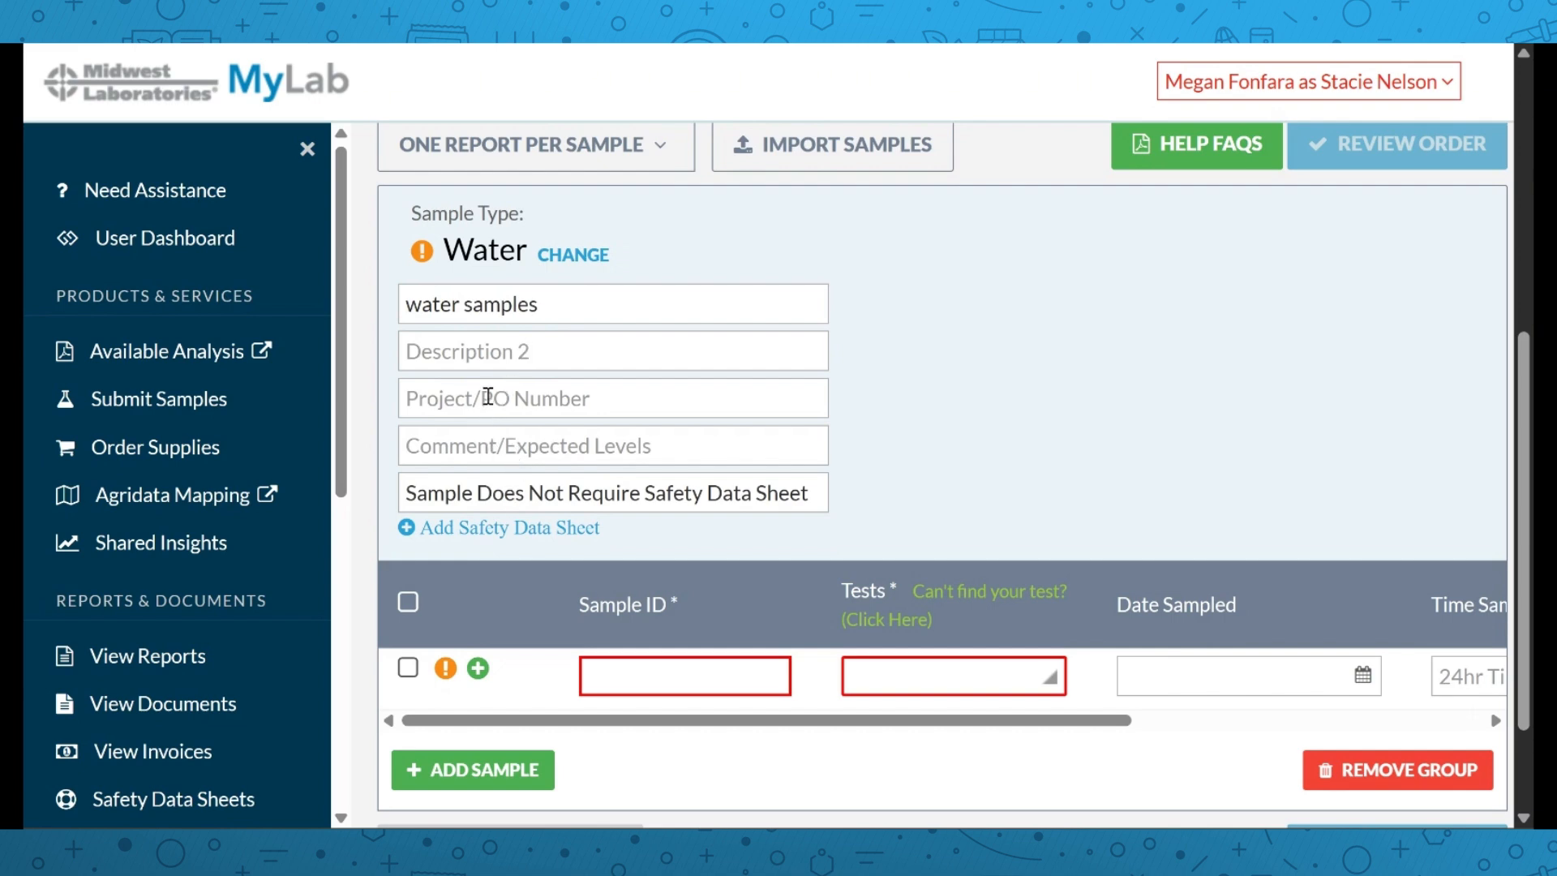
{"action": "scroll", "coordinate": [471, 410], "scroll_direction": "down", "scroll_amount": 2}
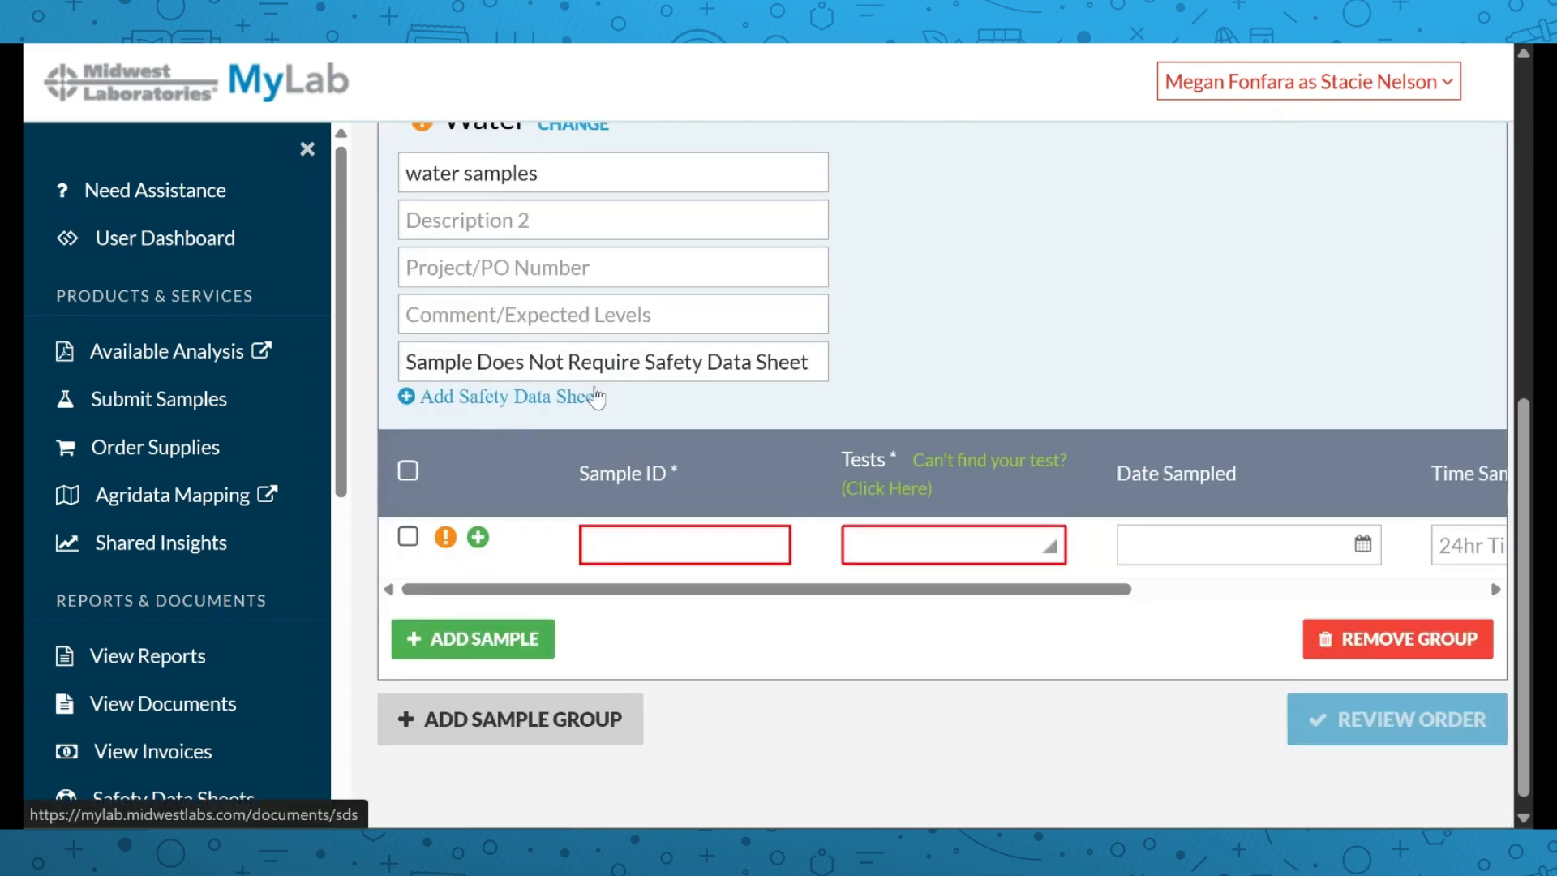
{"action": "scroll", "coordinate": [613, 393], "scroll_direction": "up", "scroll_amount": 2}
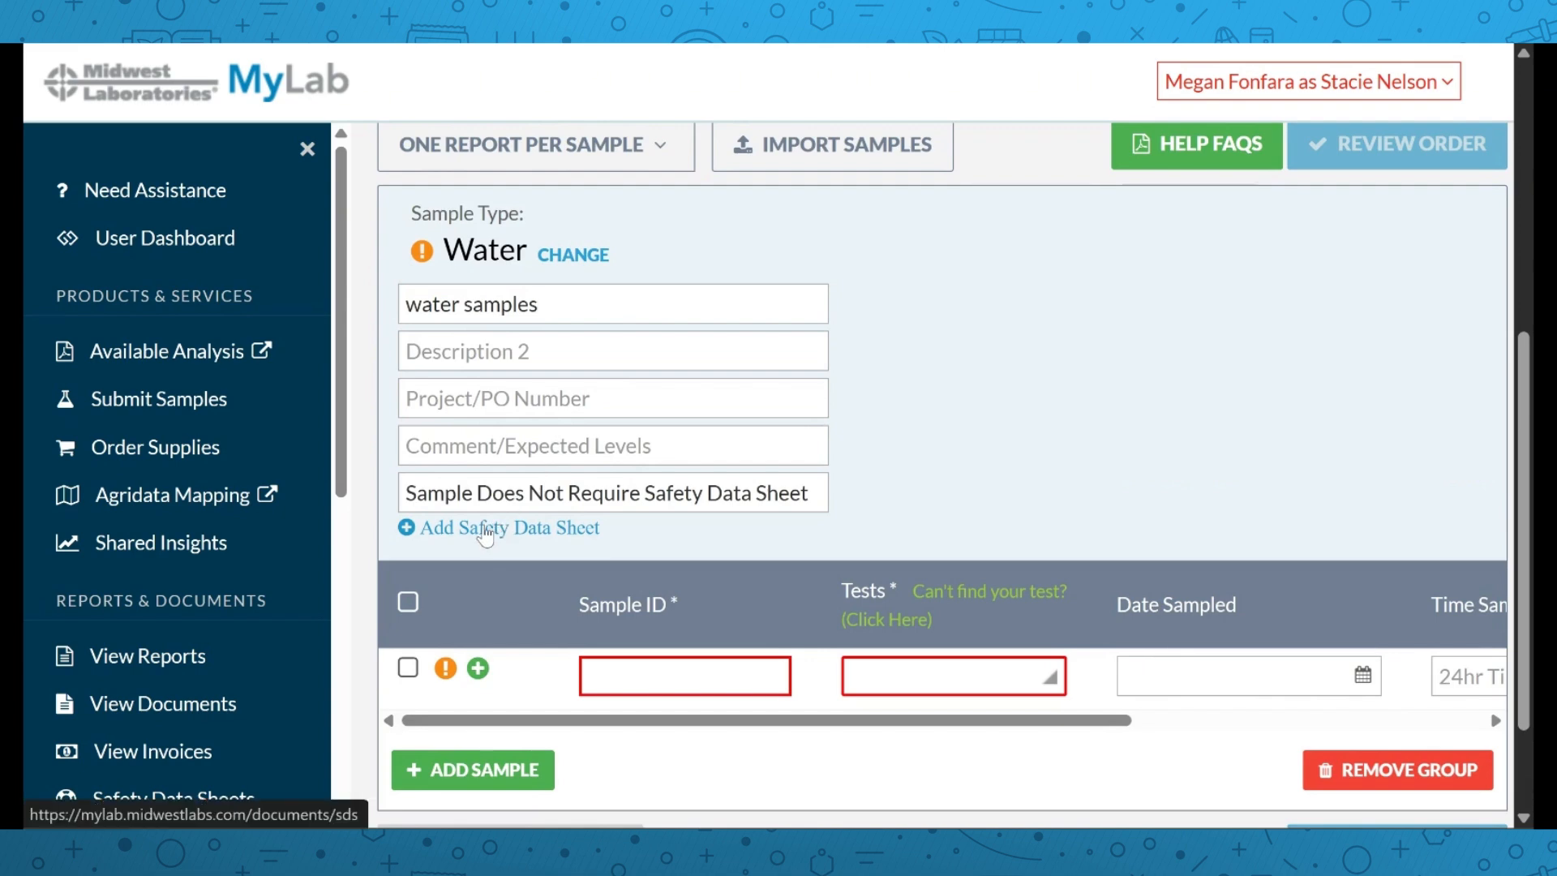
{"action": "scroll", "coordinate": [485, 536], "scroll_direction": "down", "scroll_amount": 2}
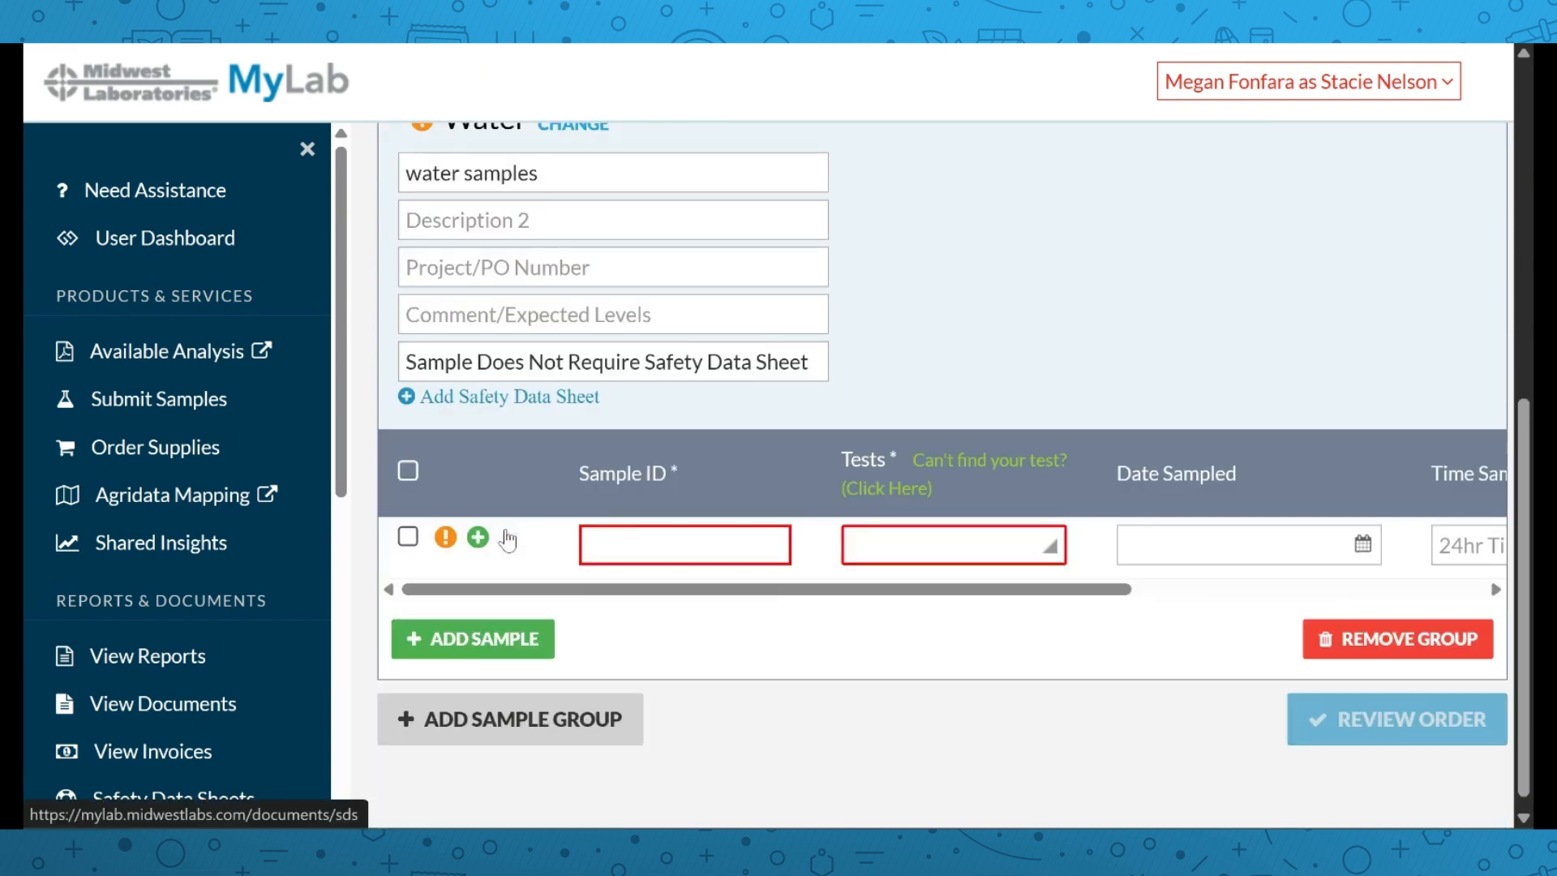
Give the first sample ID 'sink' with the Drinking Water Quality Package test
{"action": "left_click", "coordinate": [639, 548]}
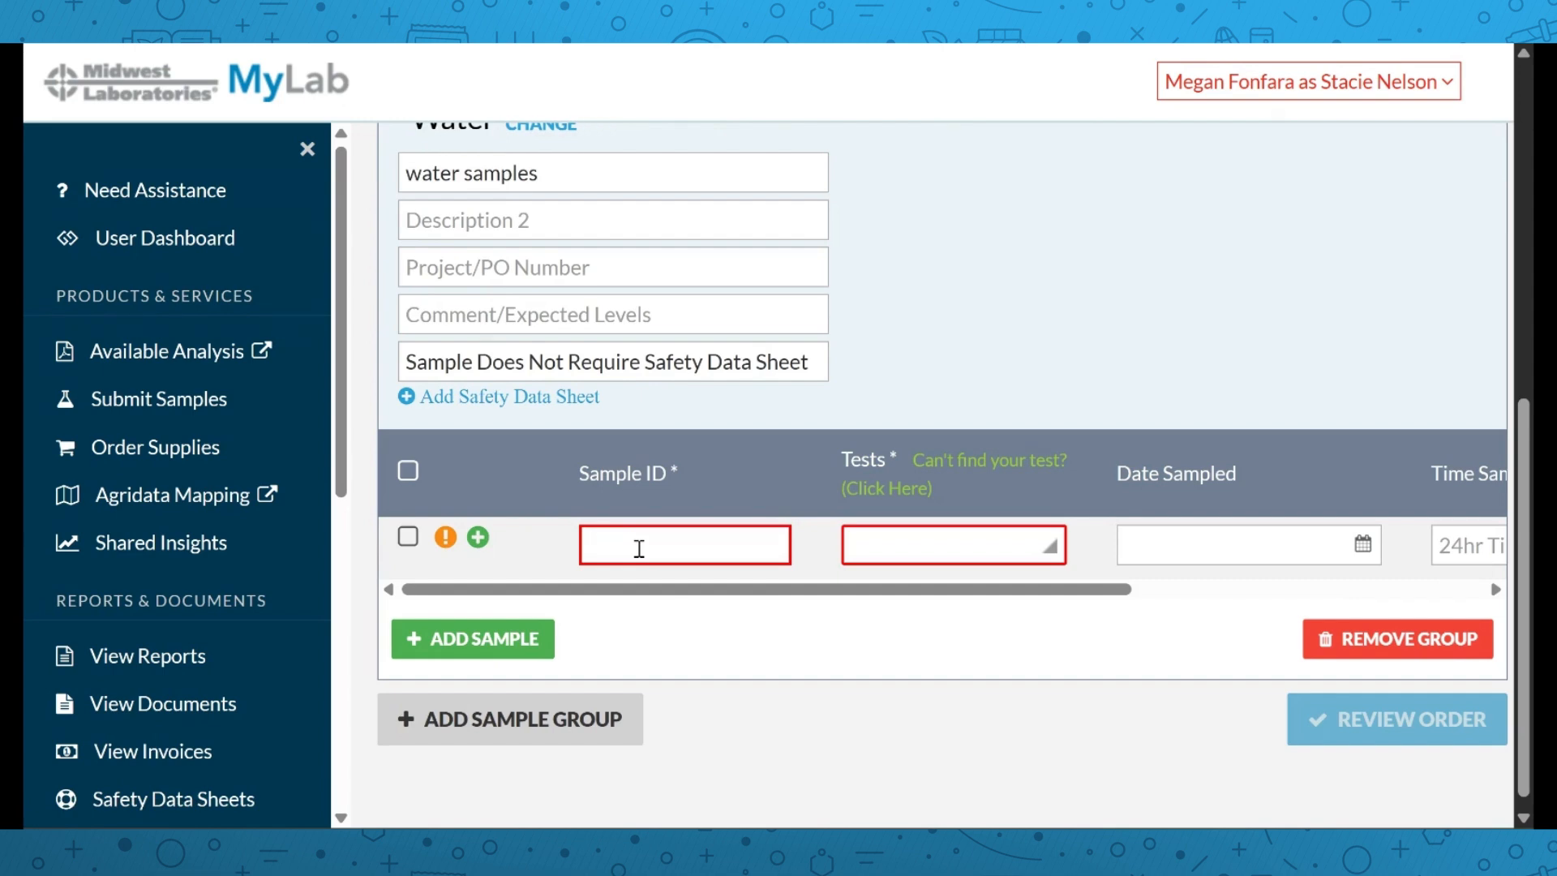
{"action": "type", "text": "sink"}
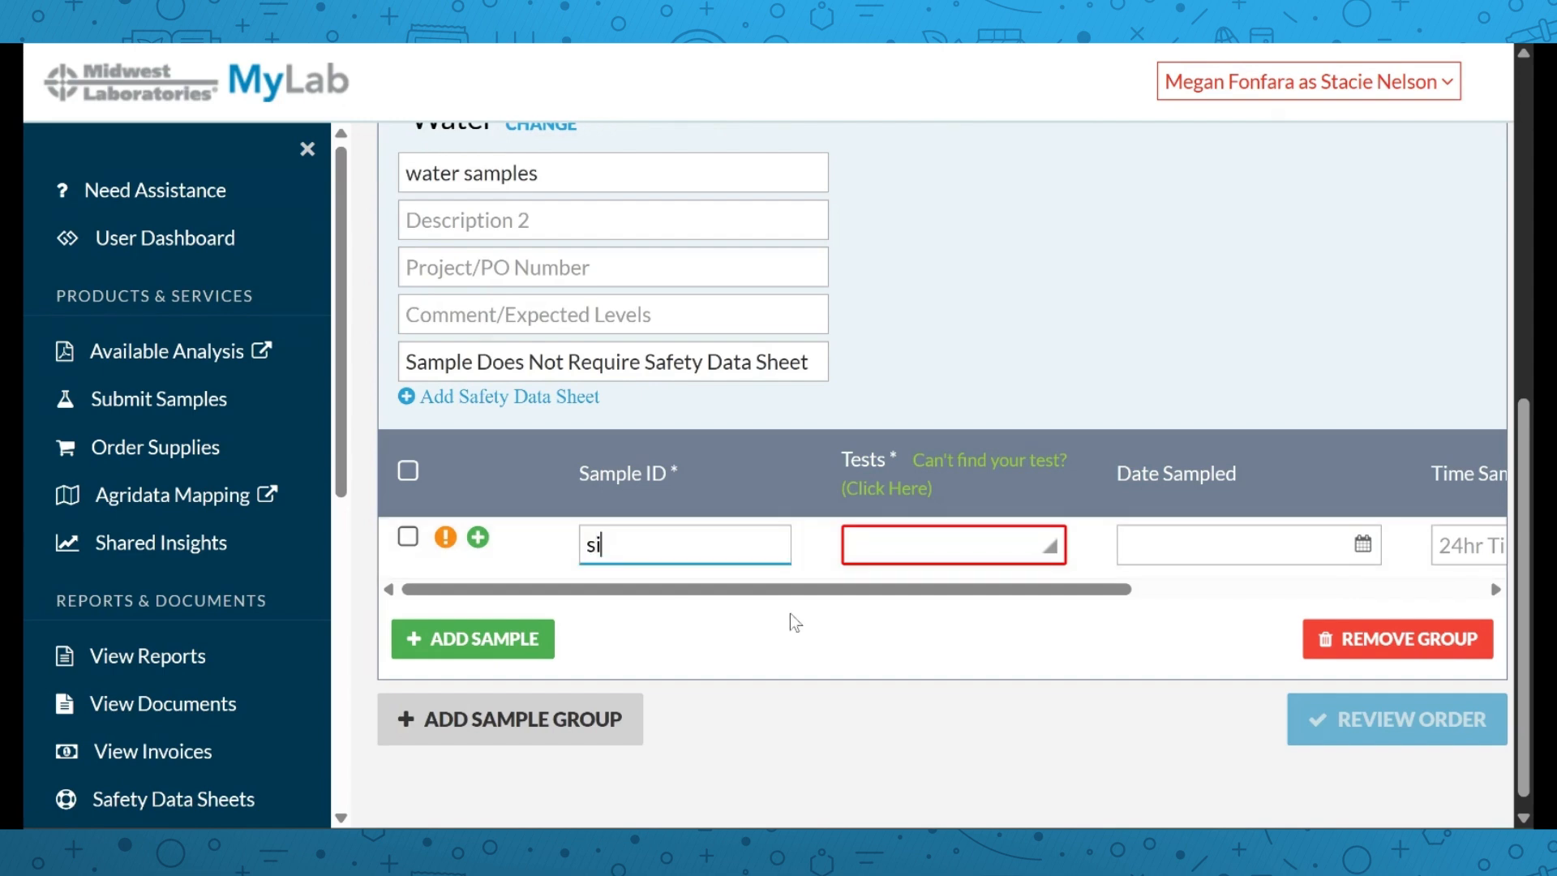
{"action": "left_click", "coordinate": [910, 558]}
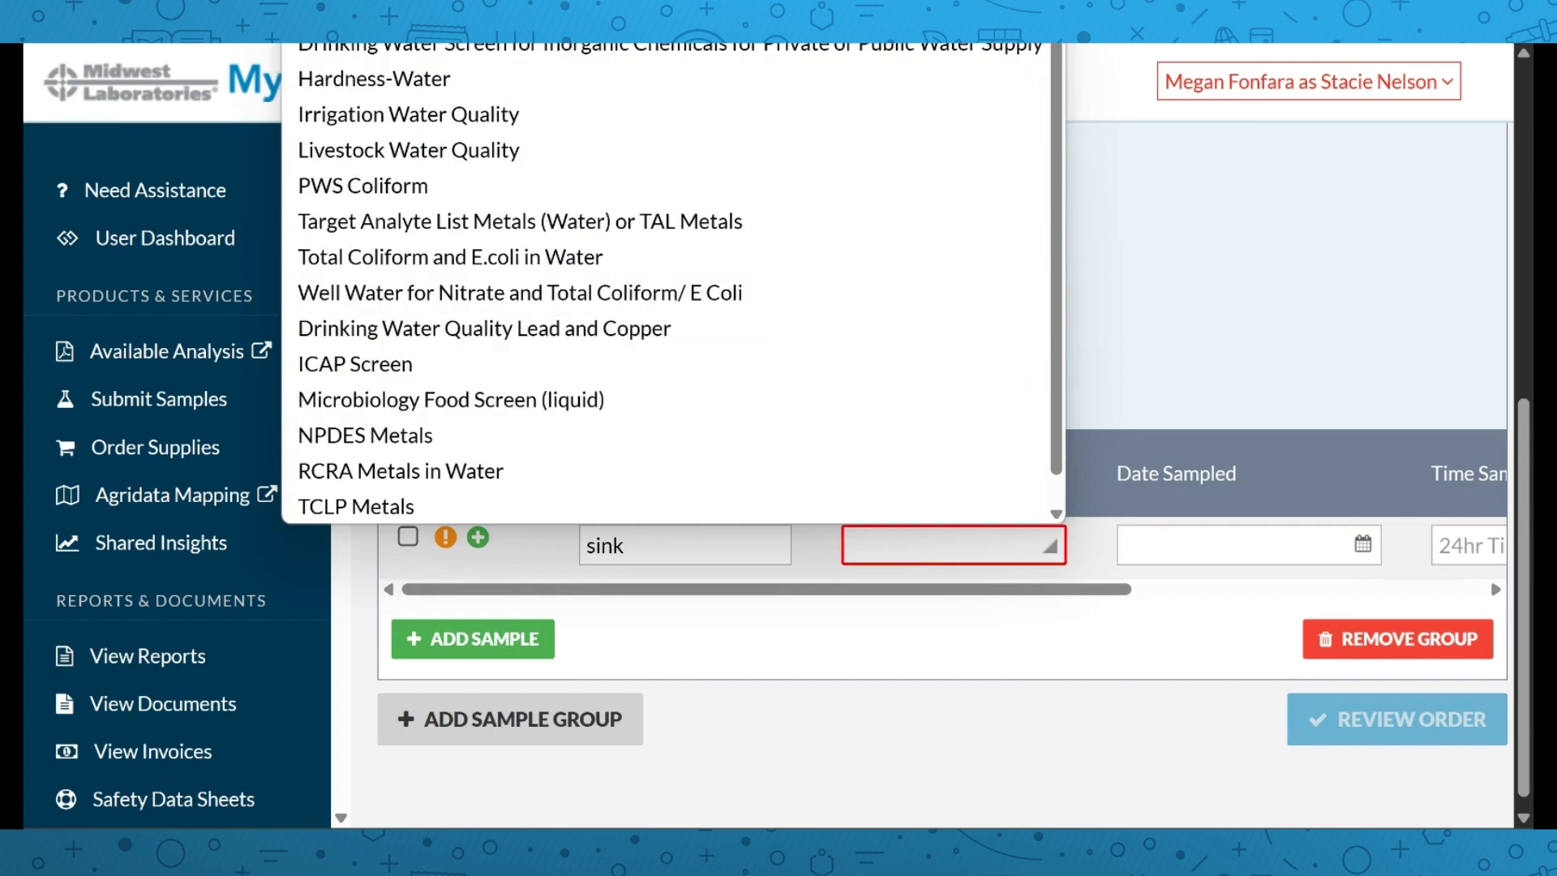
{"action": "left_click", "coordinate": [763, 8]}
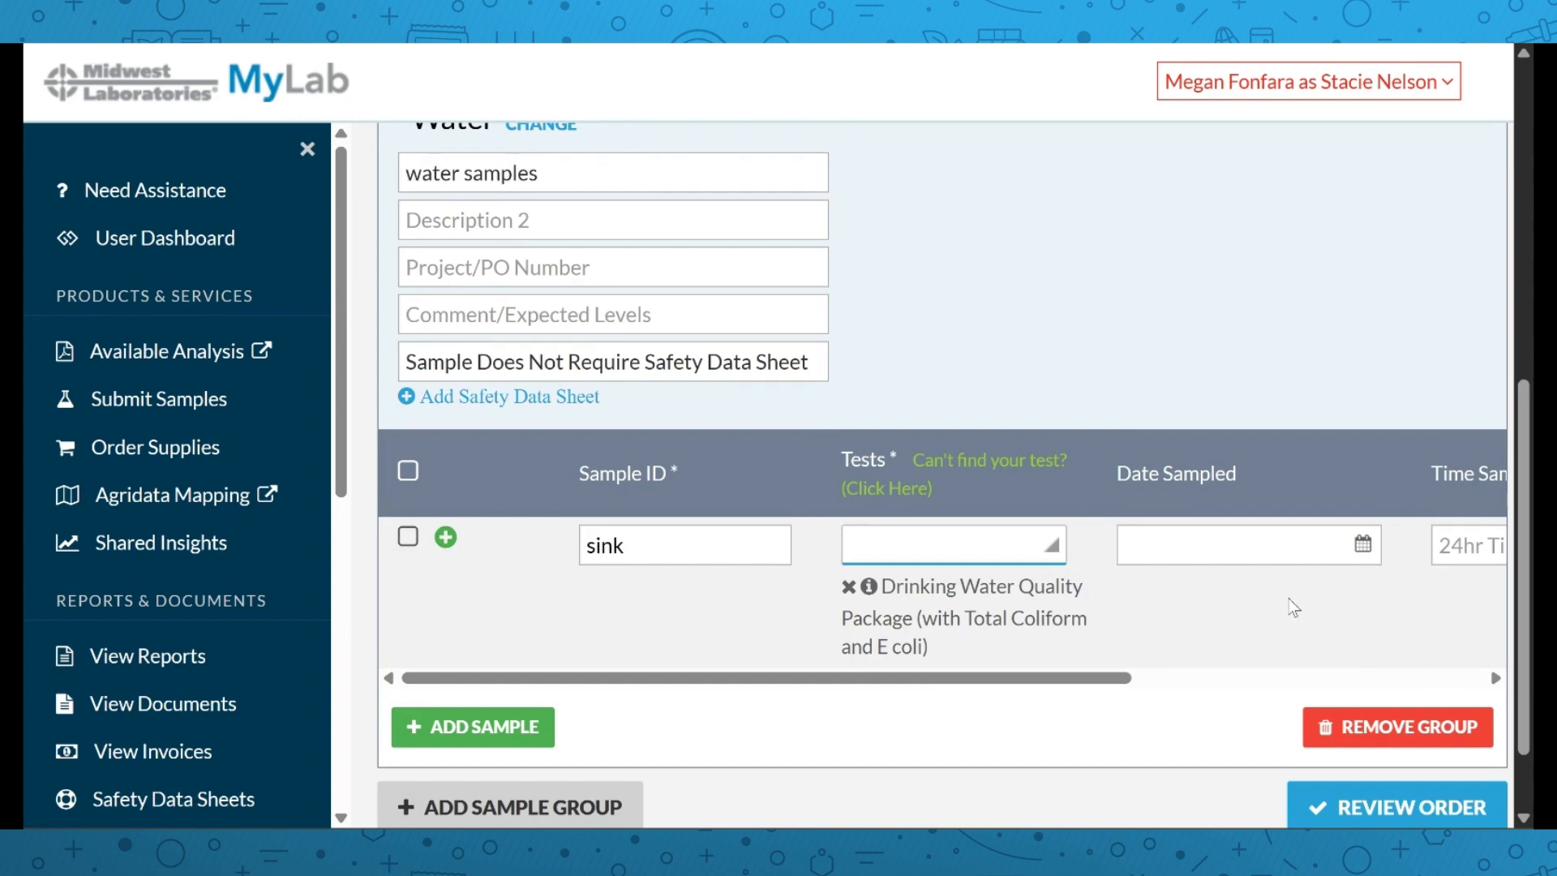
Set the sink sample's date sampled to 2025-04-01 and time sampled to 1500
{"action": "left_click", "coordinate": [1369, 551]}
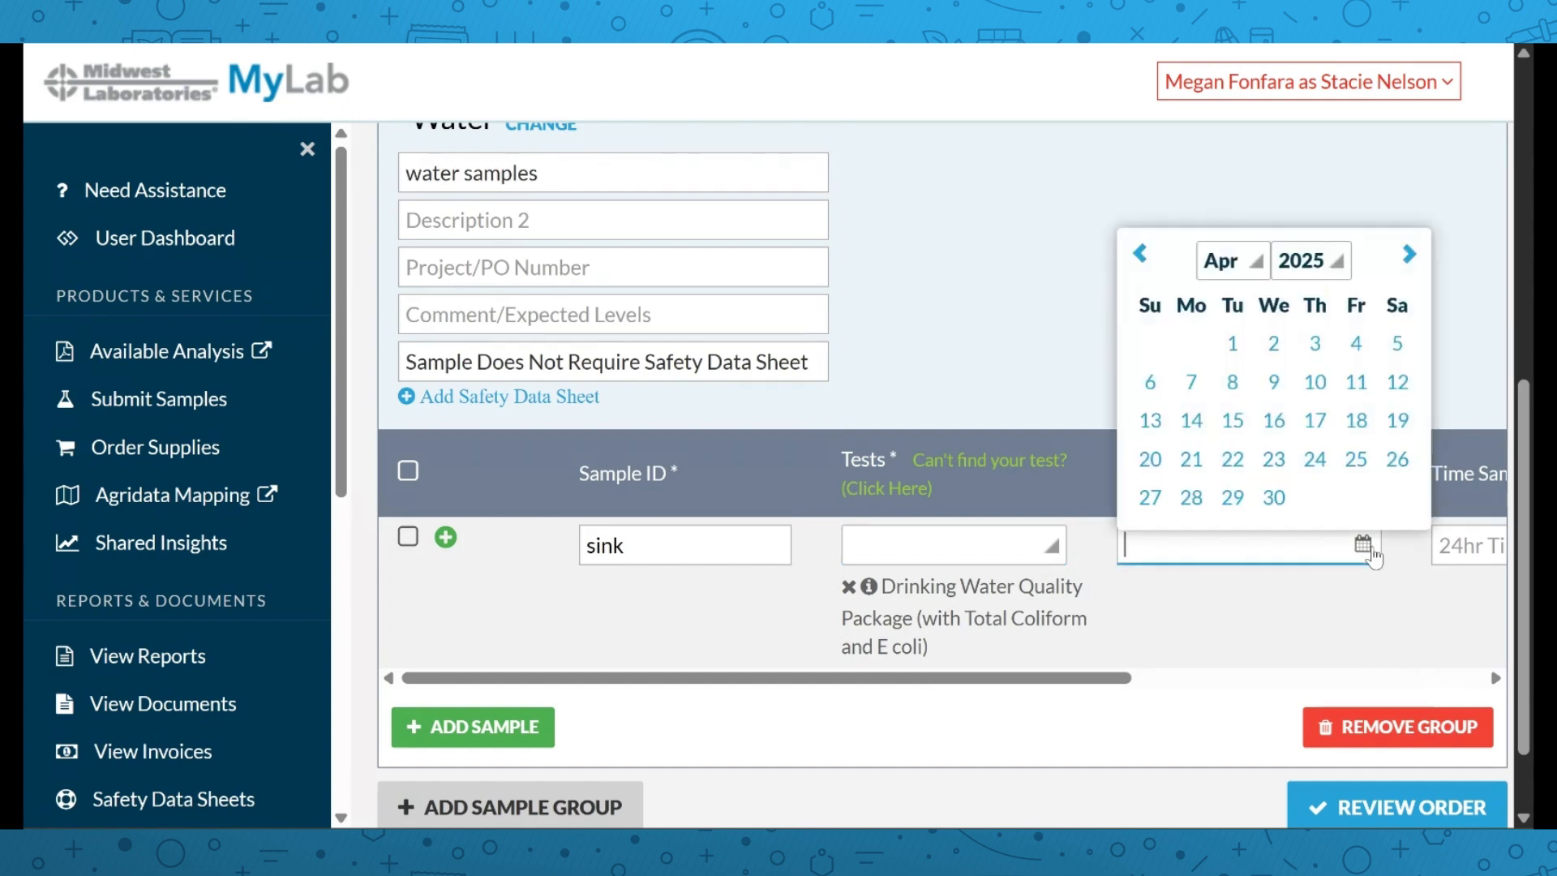
{"action": "left_click", "coordinate": [1233, 343]}
{"action": "left_click_drag", "start_coordinate": [1040, 684], "coordinate": [1205, 694]}
{"action": "left_click", "coordinate": [1248, 531]}
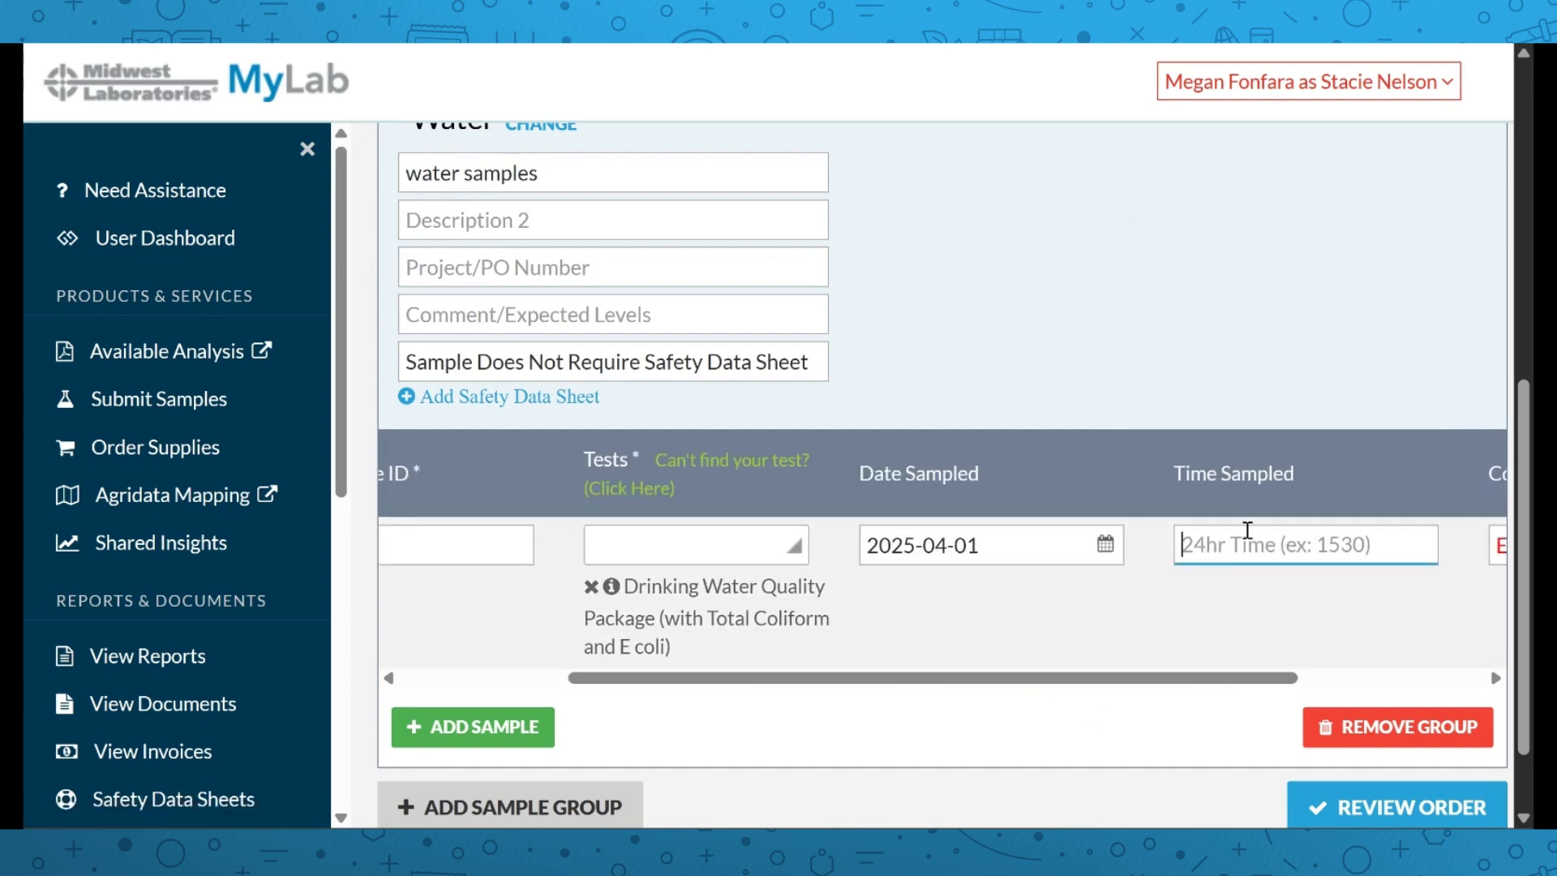
{"action": "type", "text": "15"}
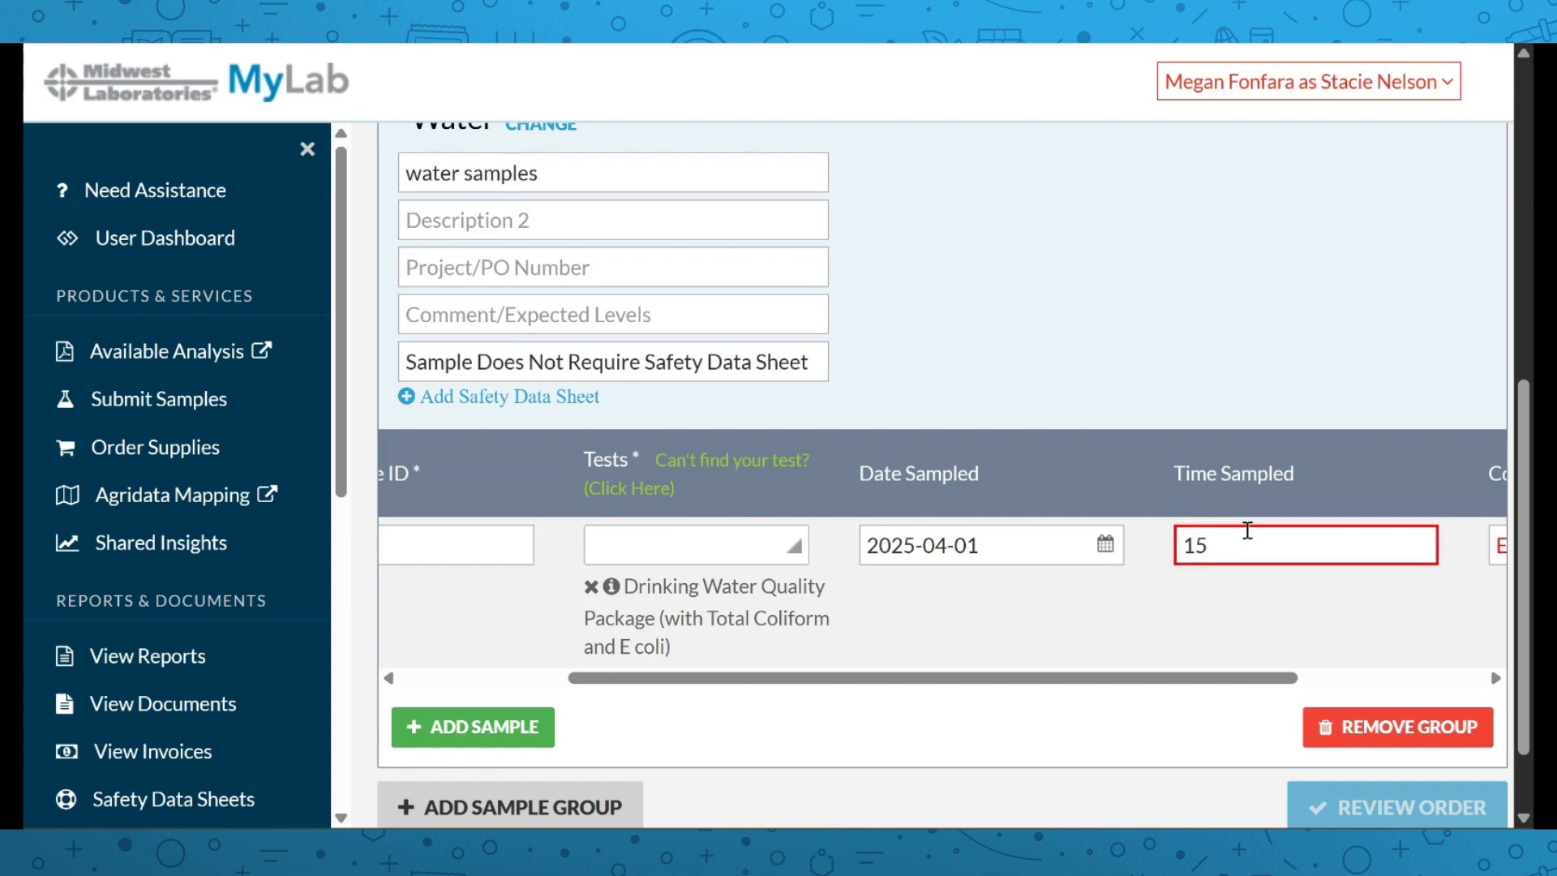
{"action": "type", "text": "00"}
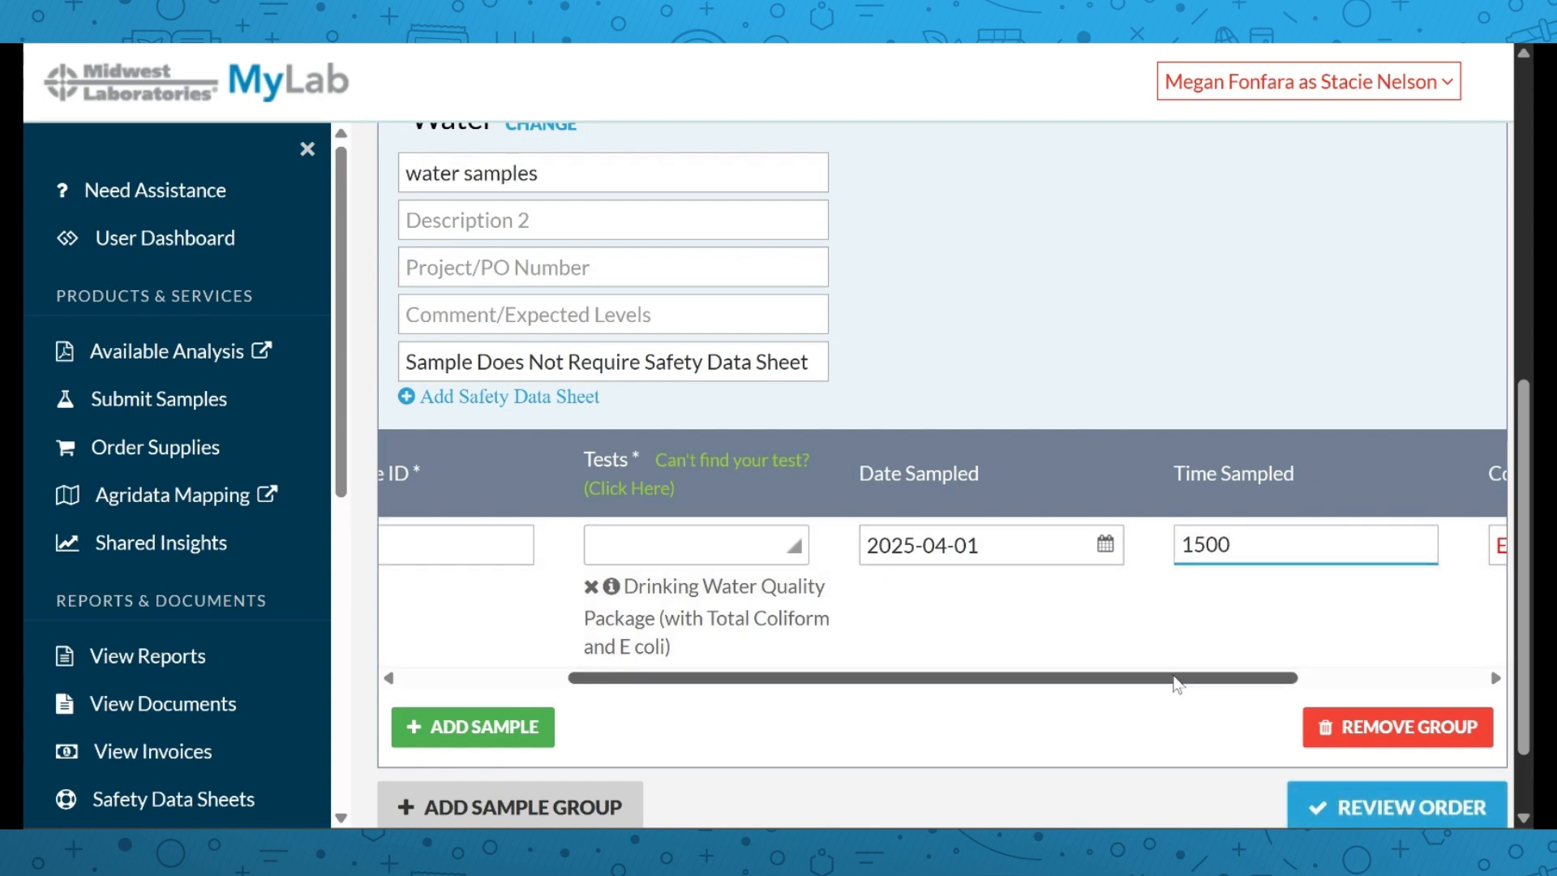
{"action": "left_click_drag", "start_coordinate": [1176, 674], "coordinate": [1350, 680]}
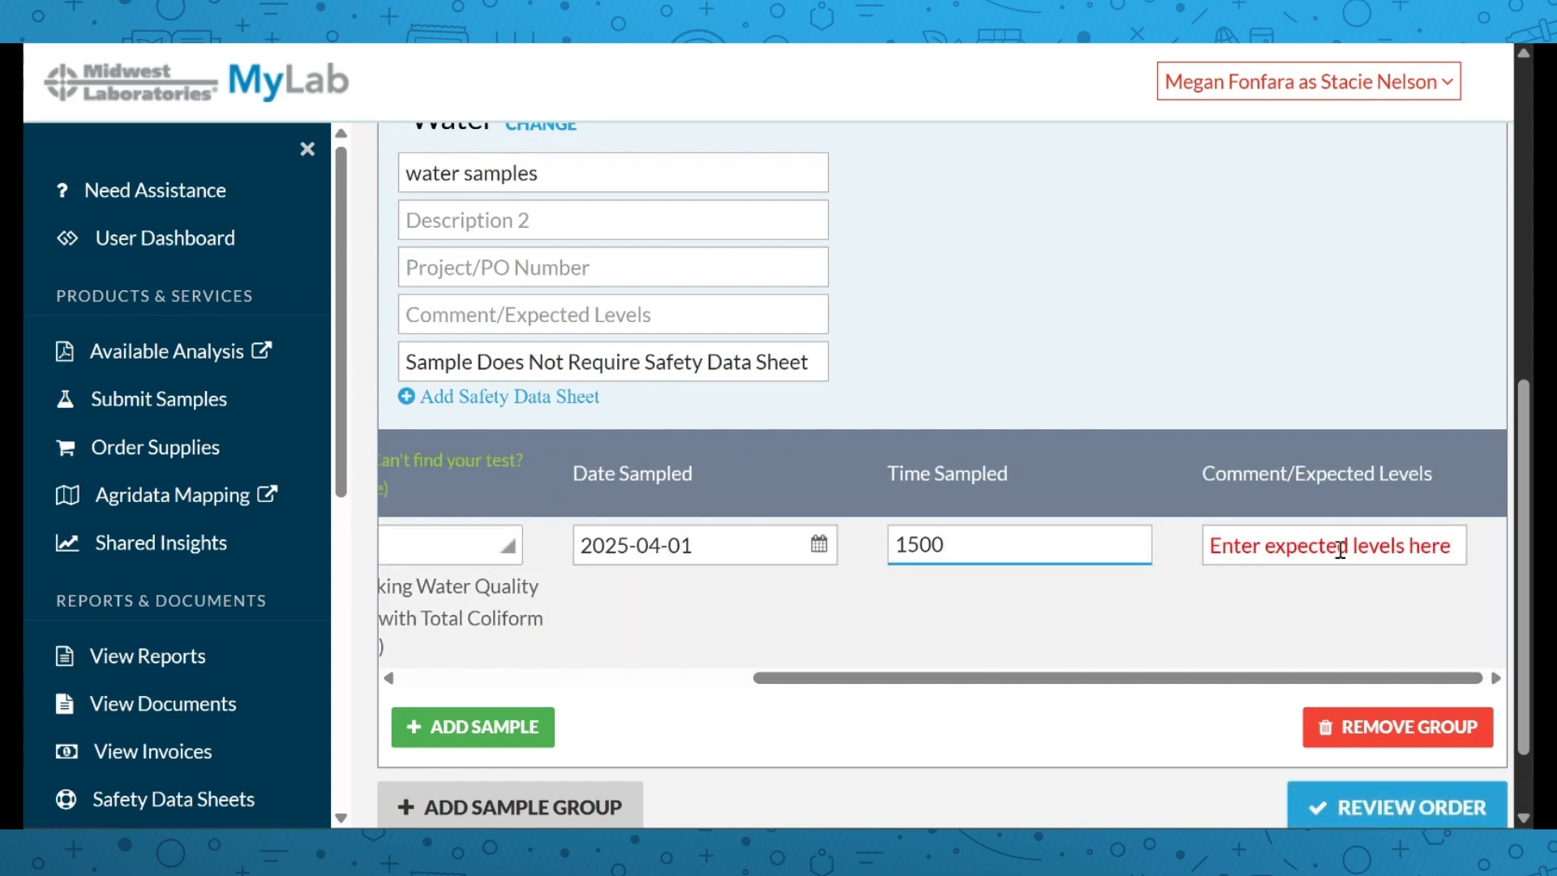
{"action": "left_click_drag", "start_coordinate": [1071, 680], "coordinate": [719, 678]}
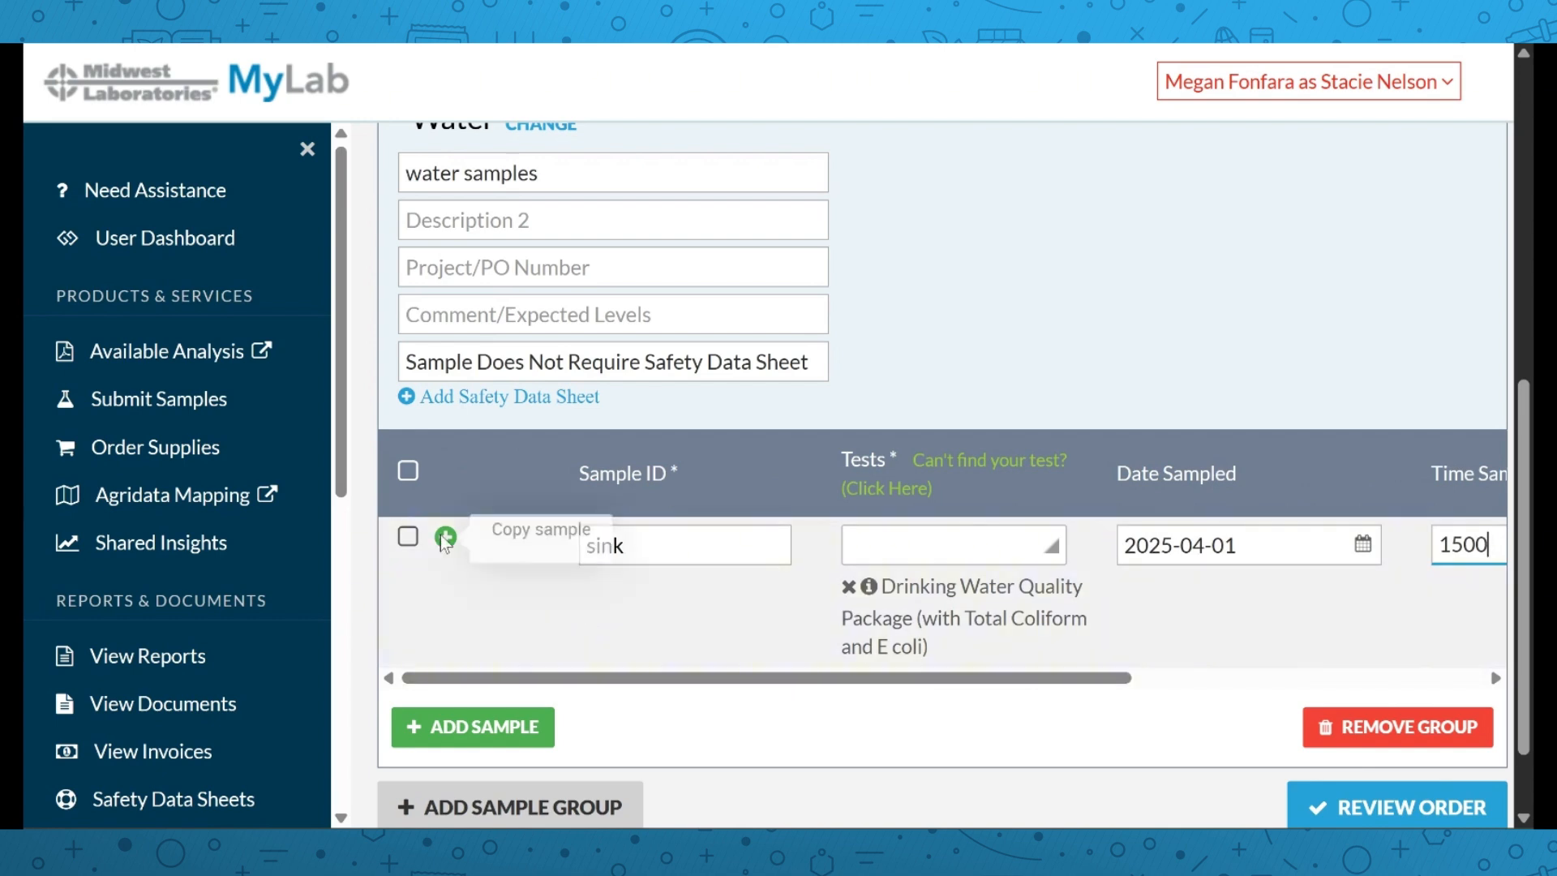
Add sample 'hose' with sink's Drinking Water Quality Package test, 2025-04-01 date and 1500 time
{"action": "left_click", "coordinate": [621, 674]}
{"action": "type", "text": "hose"}
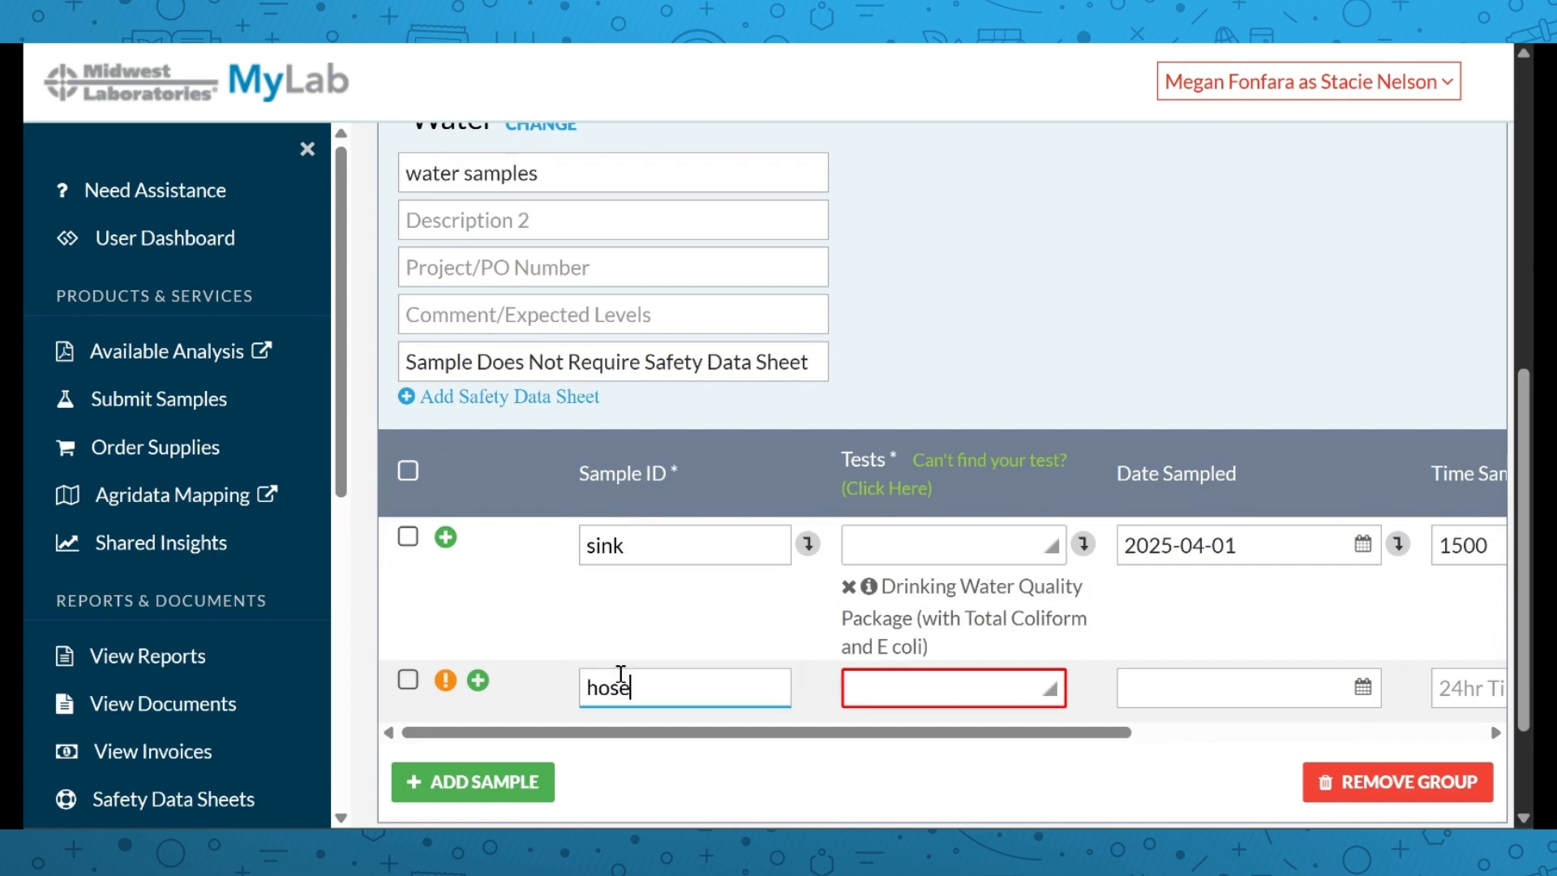
{"action": "left_click", "coordinate": [1084, 543]}
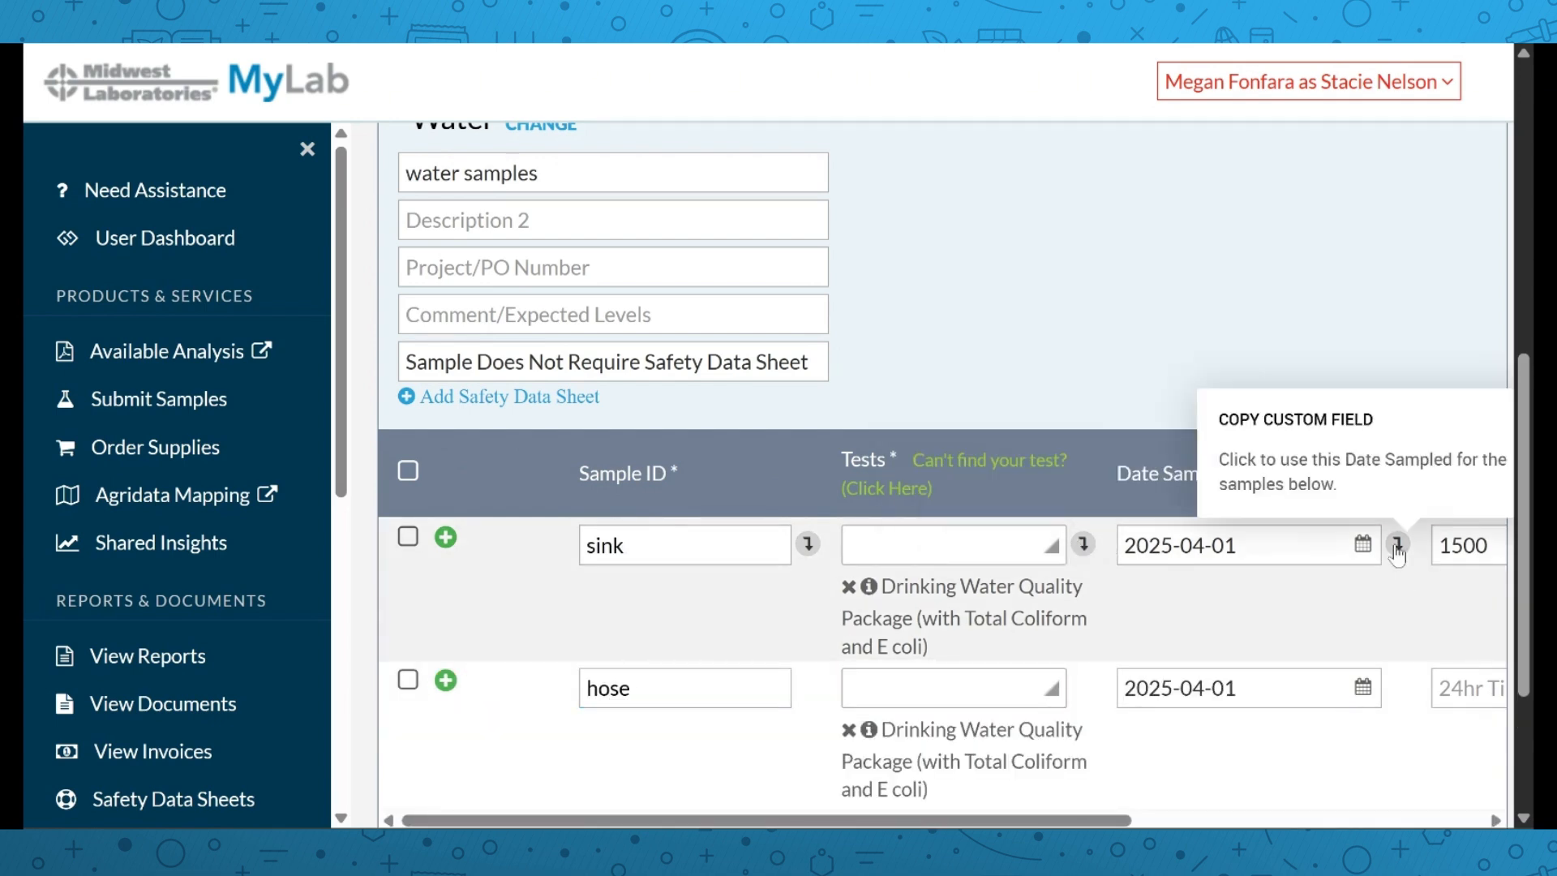
{"action": "left_click", "coordinate": [1398, 543]}
{"action": "left_click_drag", "start_coordinate": [1023, 821], "coordinate": [1306, 821]}
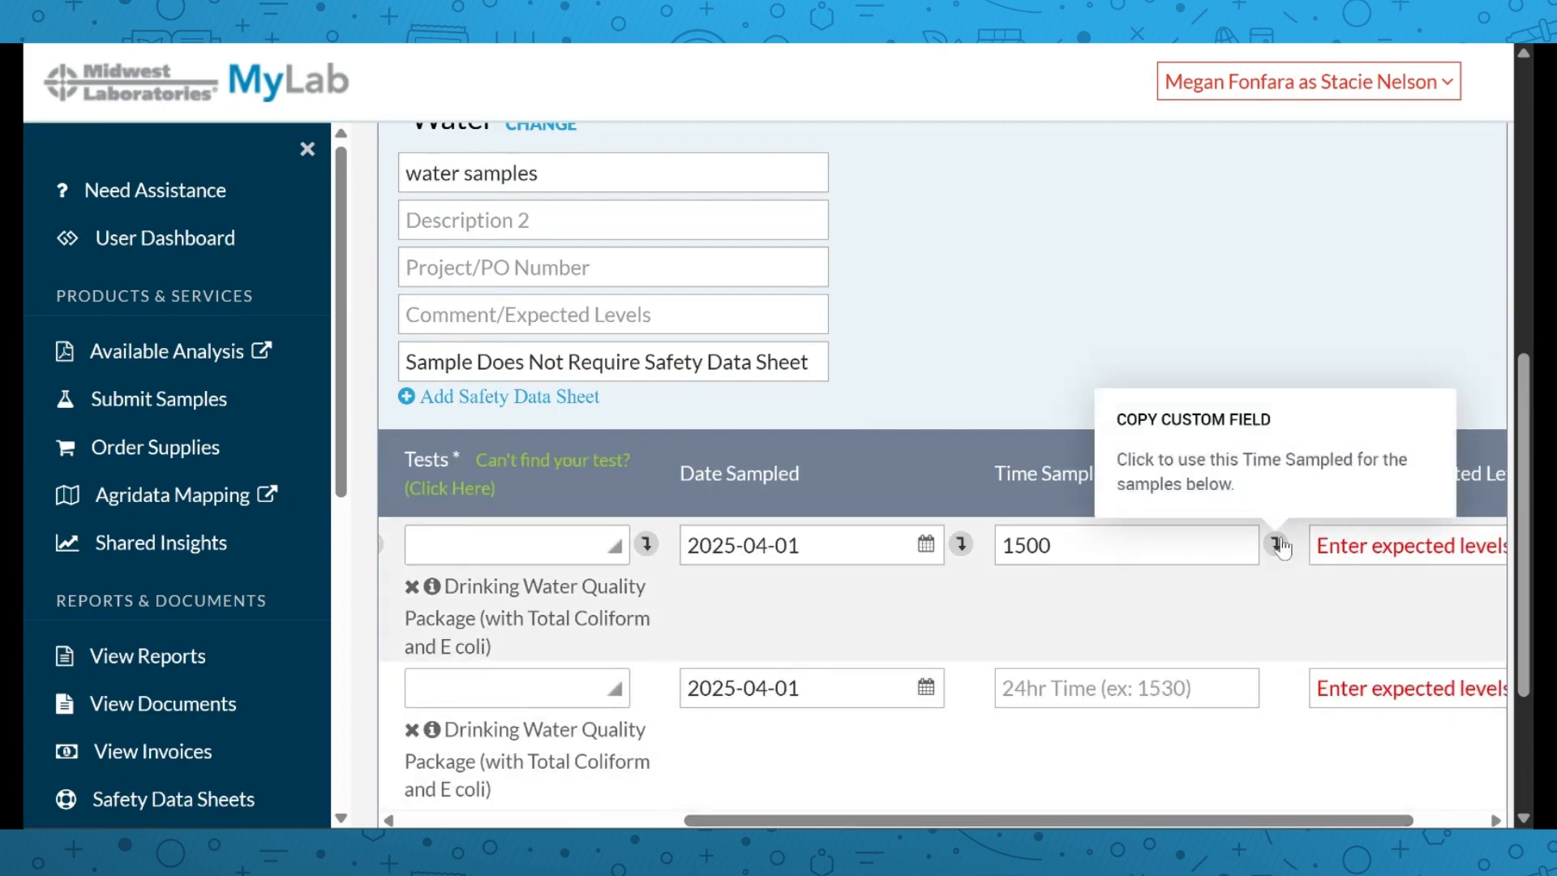
{"action": "left_click", "coordinate": [1276, 543]}
{"action": "scroll", "coordinate": [1087, 698], "scroll_direction": "down", "scroll_amount": 1}
{"action": "scroll", "coordinate": [1097, 670], "scroll_direction": "down", "scroll_amount": 2}
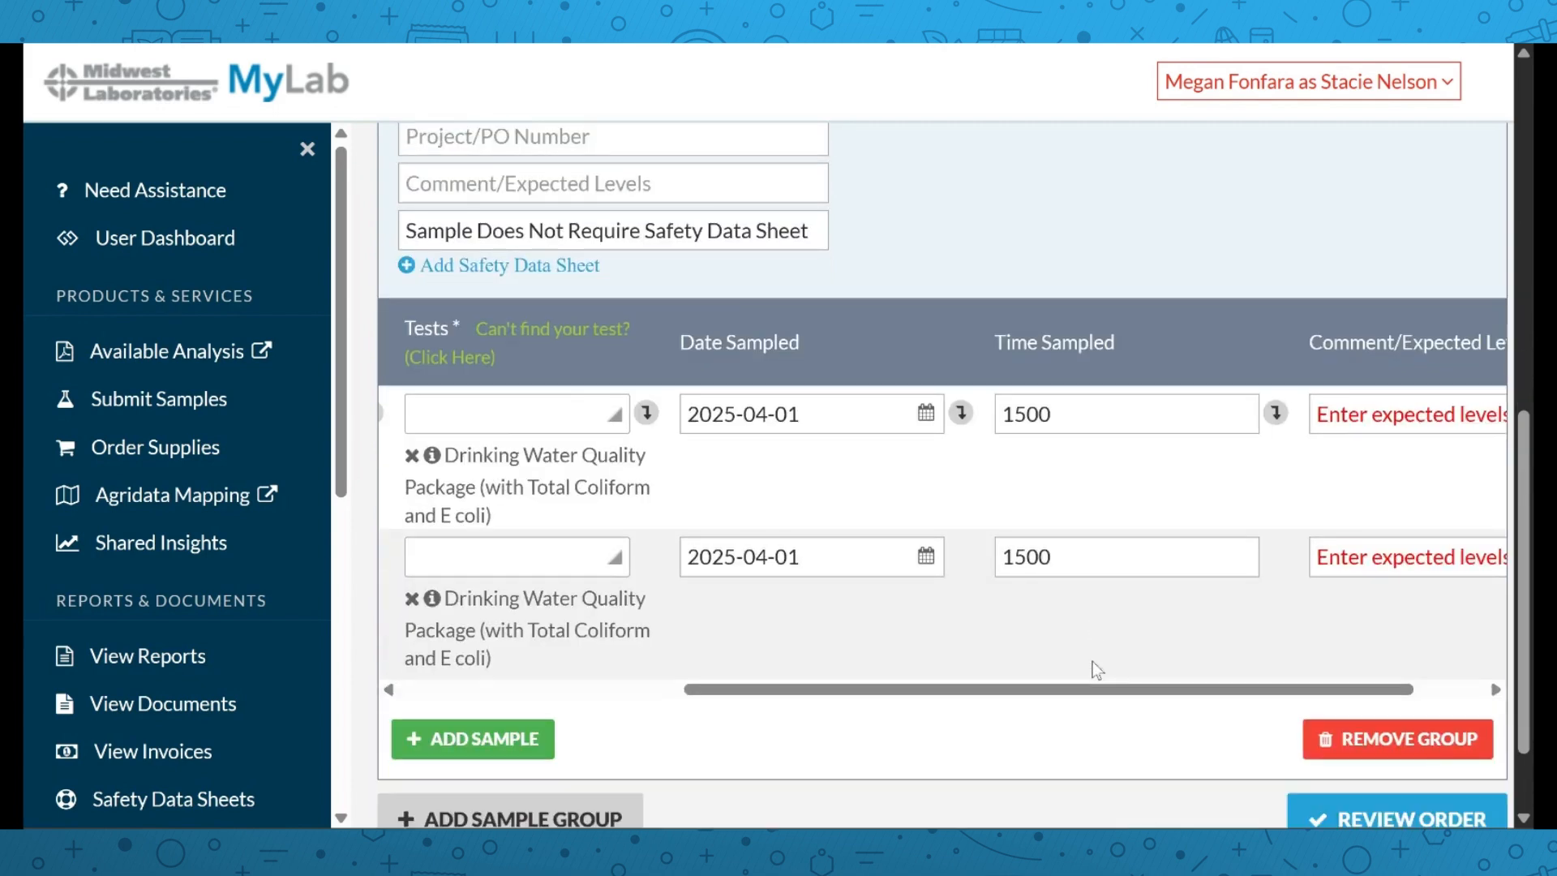
Review and submit the two-sample water order totalling $164.00
{"action": "left_click", "coordinate": [1346, 705]}
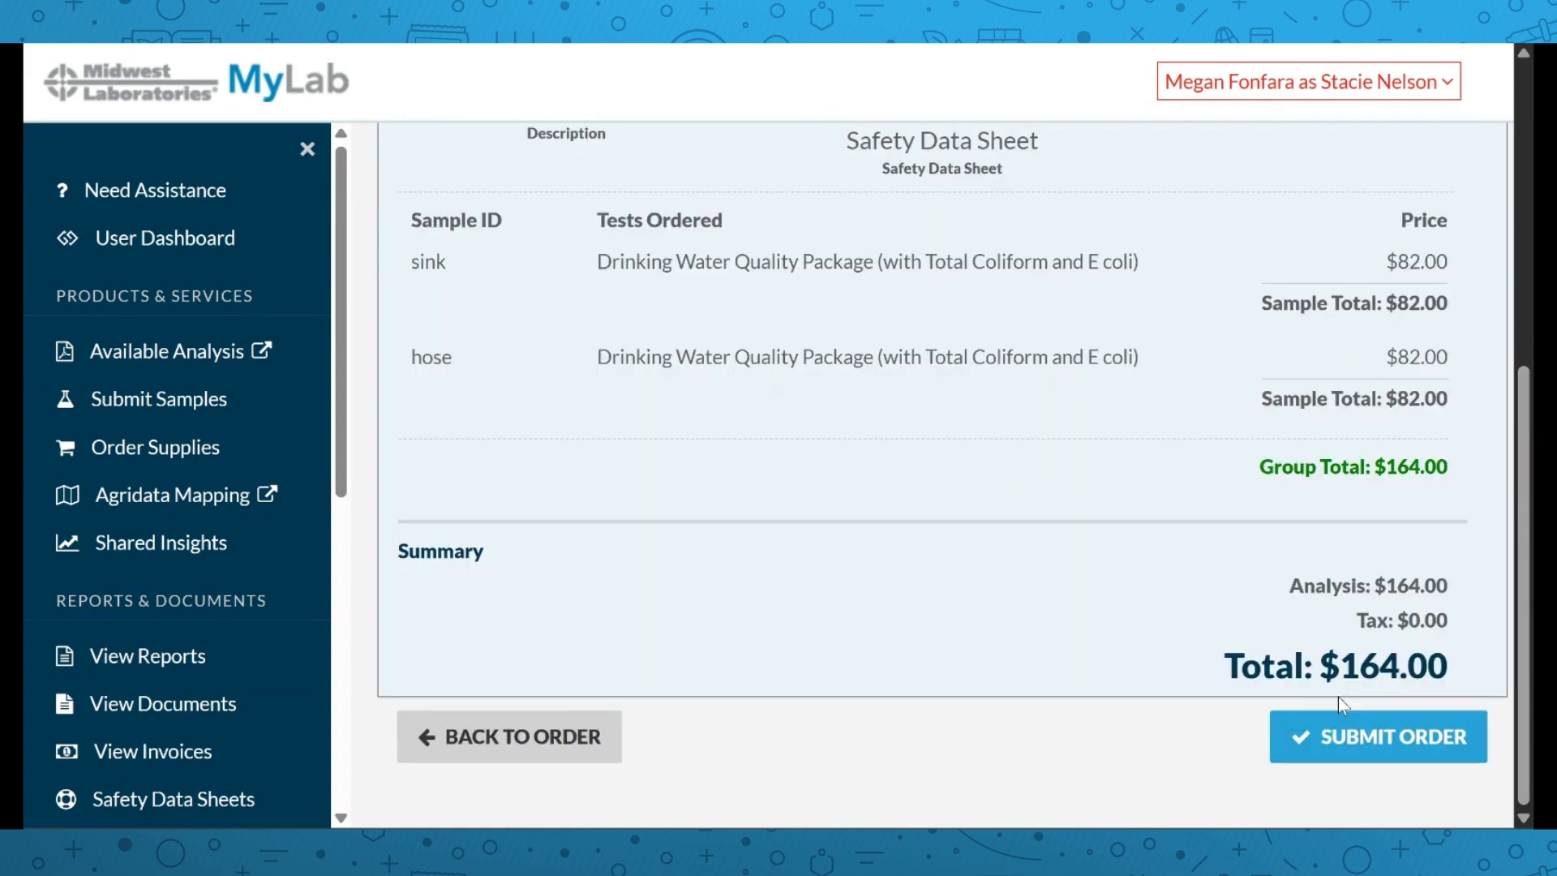
{"action": "scroll", "coordinate": [1006, 358], "scroll_direction": "up", "scroll_amount": 3}
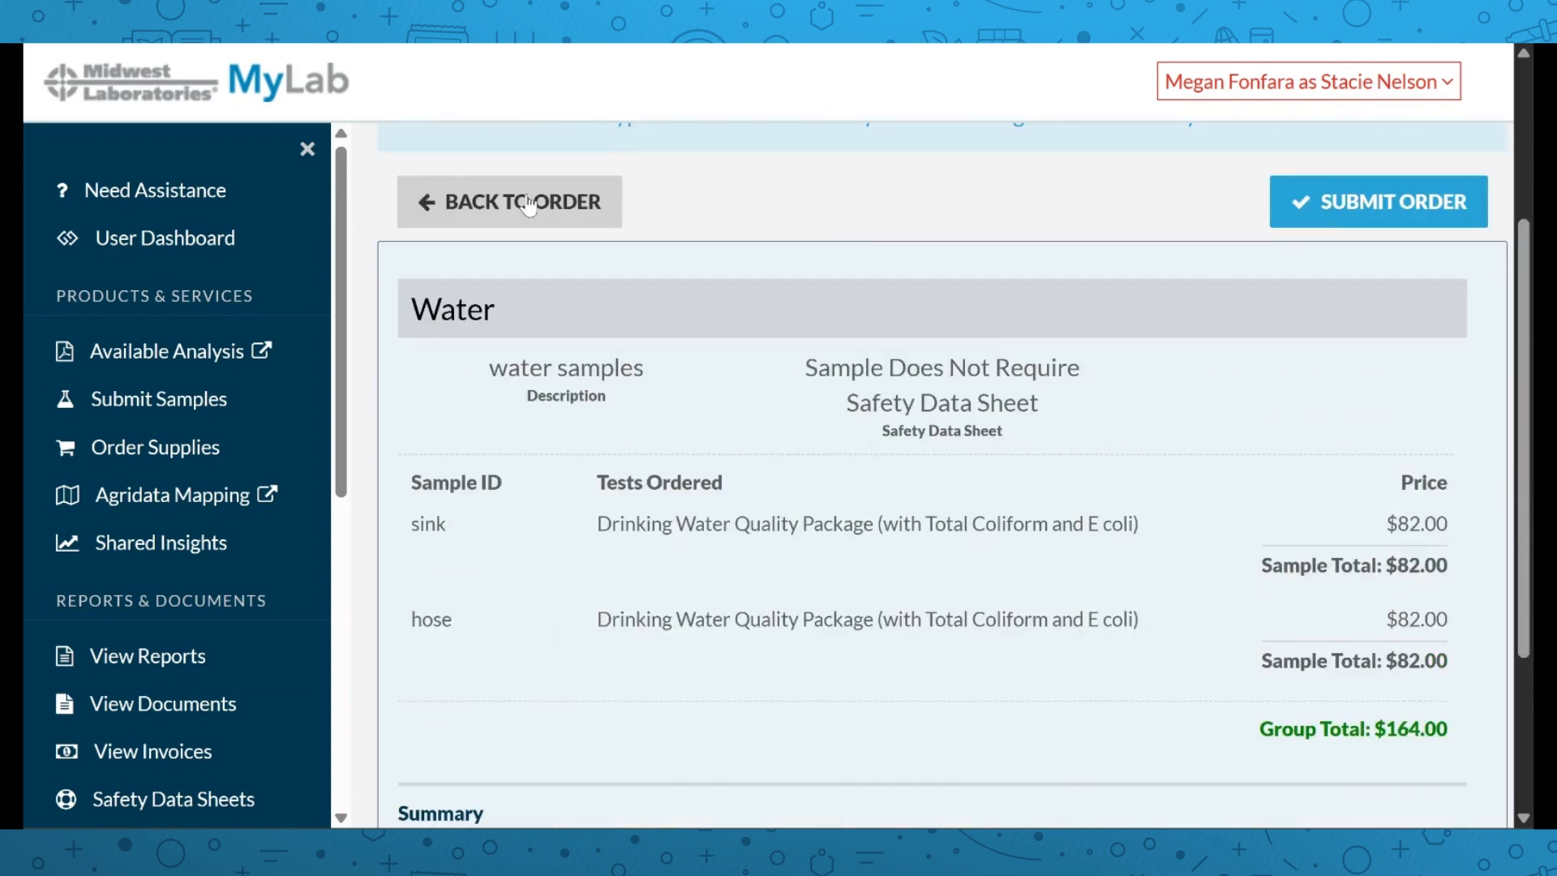
{"action": "scroll", "coordinate": [1484, 442], "scroll_direction": "down", "scroll_amount": 3}
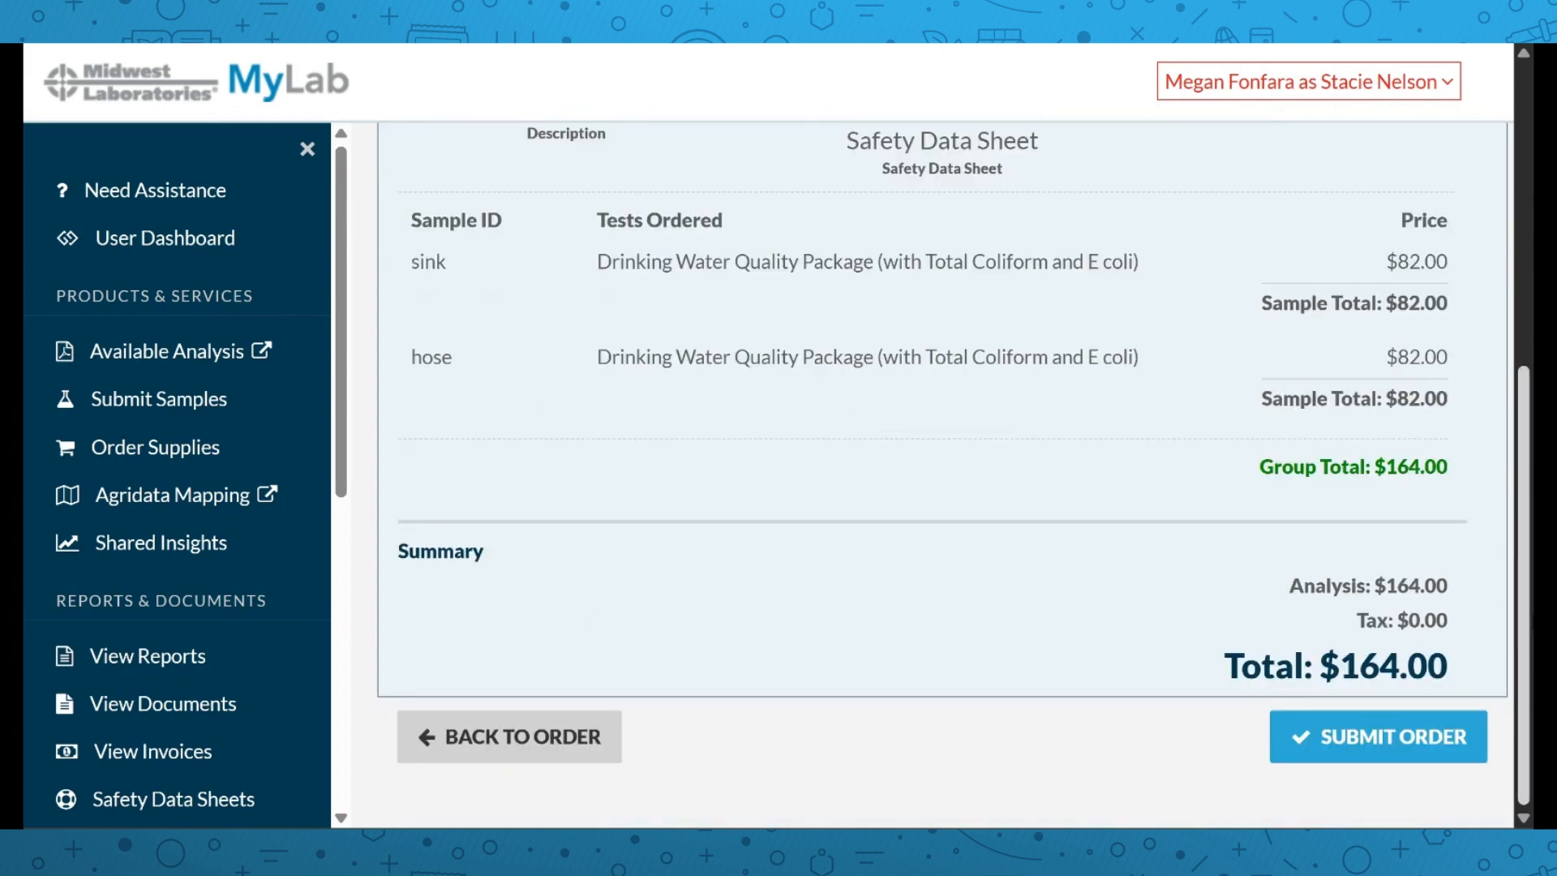
{"action": "left_click", "coordinate": [1327, 735]}
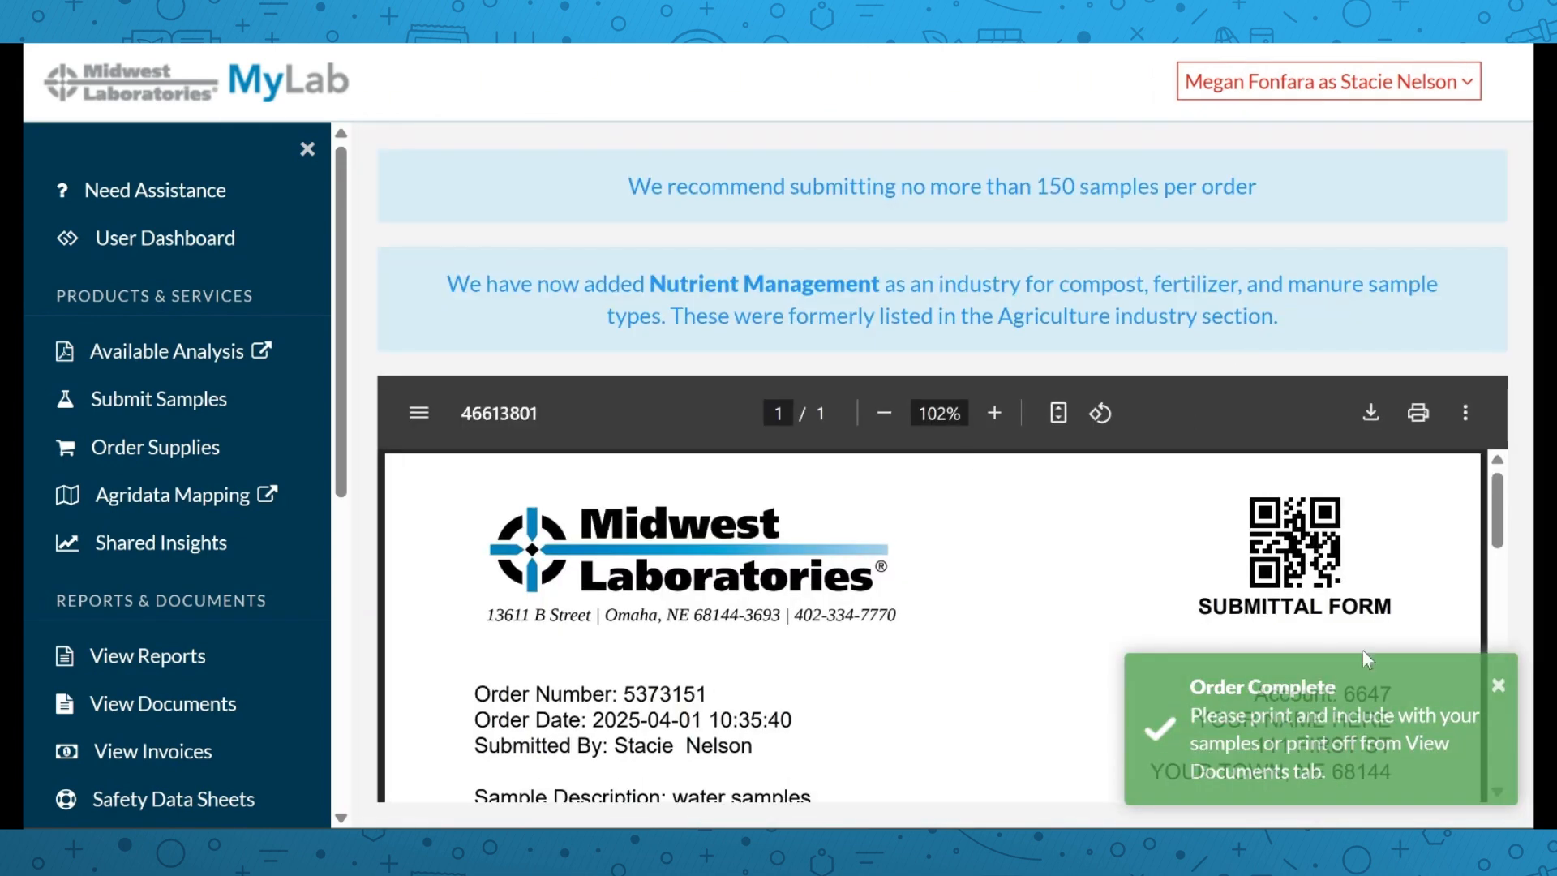
Dismiss the Order Complete notice and look over the new blank sample submission form
{"action": "left_click", "coordinate": [1498, 686]}
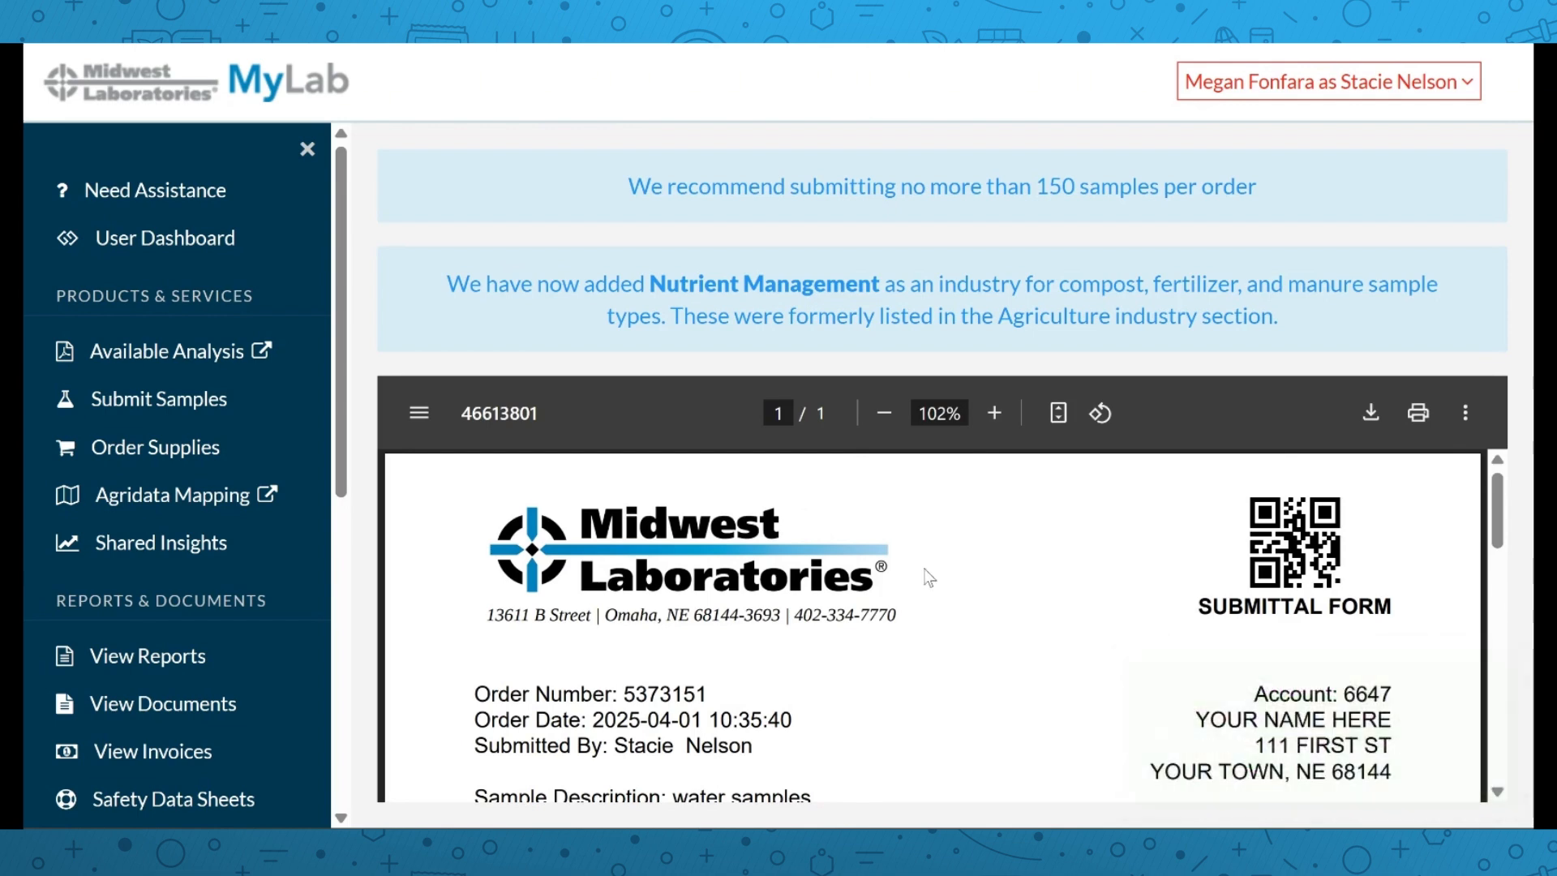
{"action": "scroll", "coordinate": [912, 576], "scroll_direction": "down", "scroll_amount": 2}
{"action": "scroll", "coordinate": [930, 577], "scroll_direction": "down", "scroll_amount": 3}
{"action": "scroll", "coordinate": [929, 577], "scroll_direction": "up", "scroll_amount": 3}
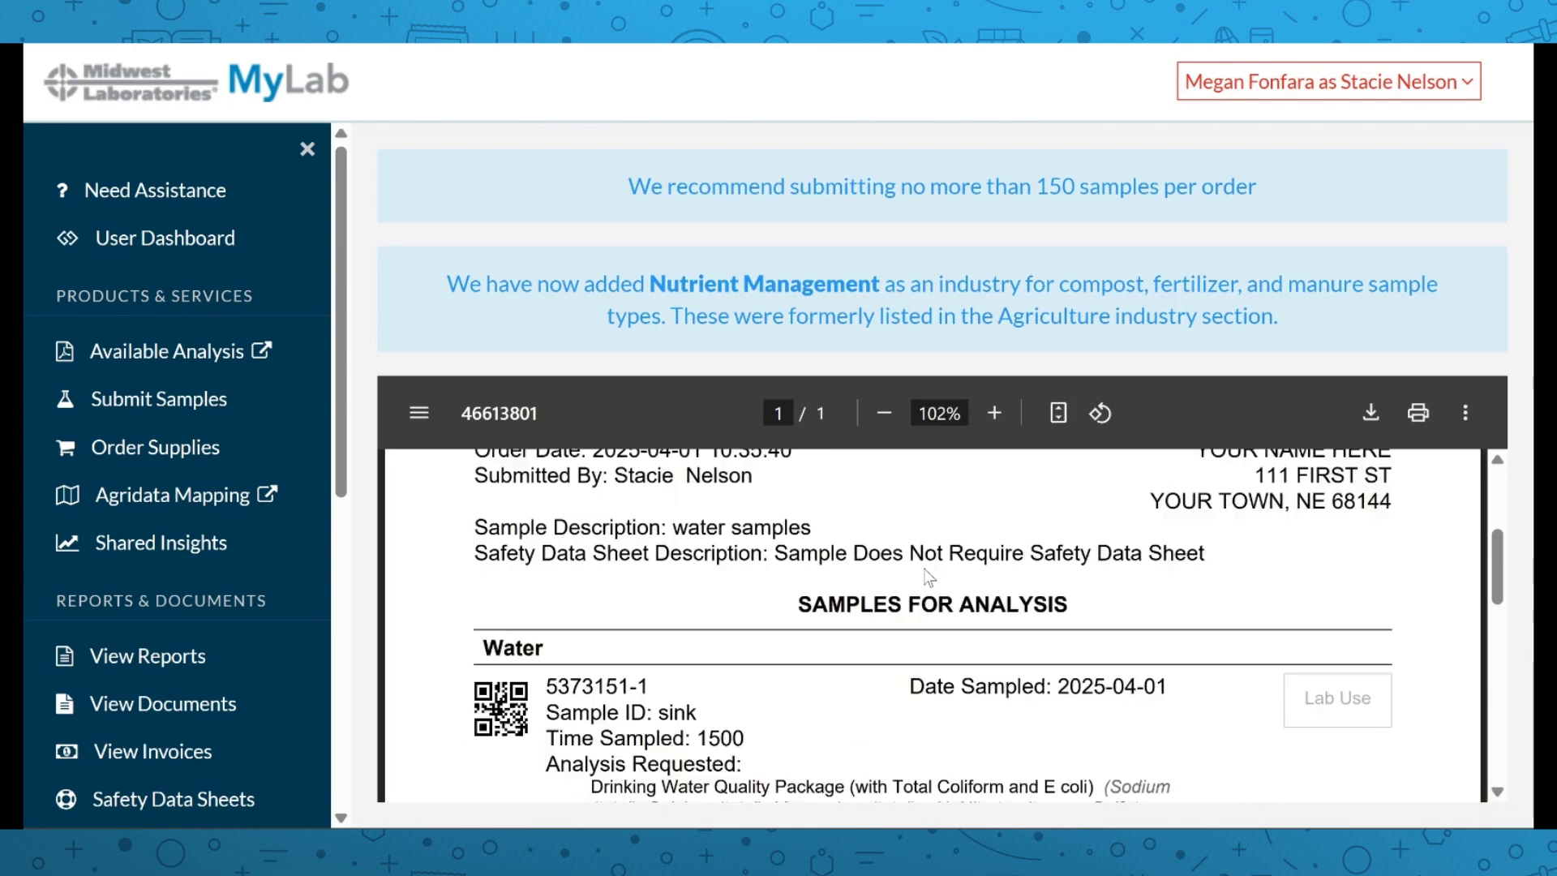
{"action": "scroll", "coordinate": [929, 578], "scroll_direction": "up", "scroll_amount": 2}
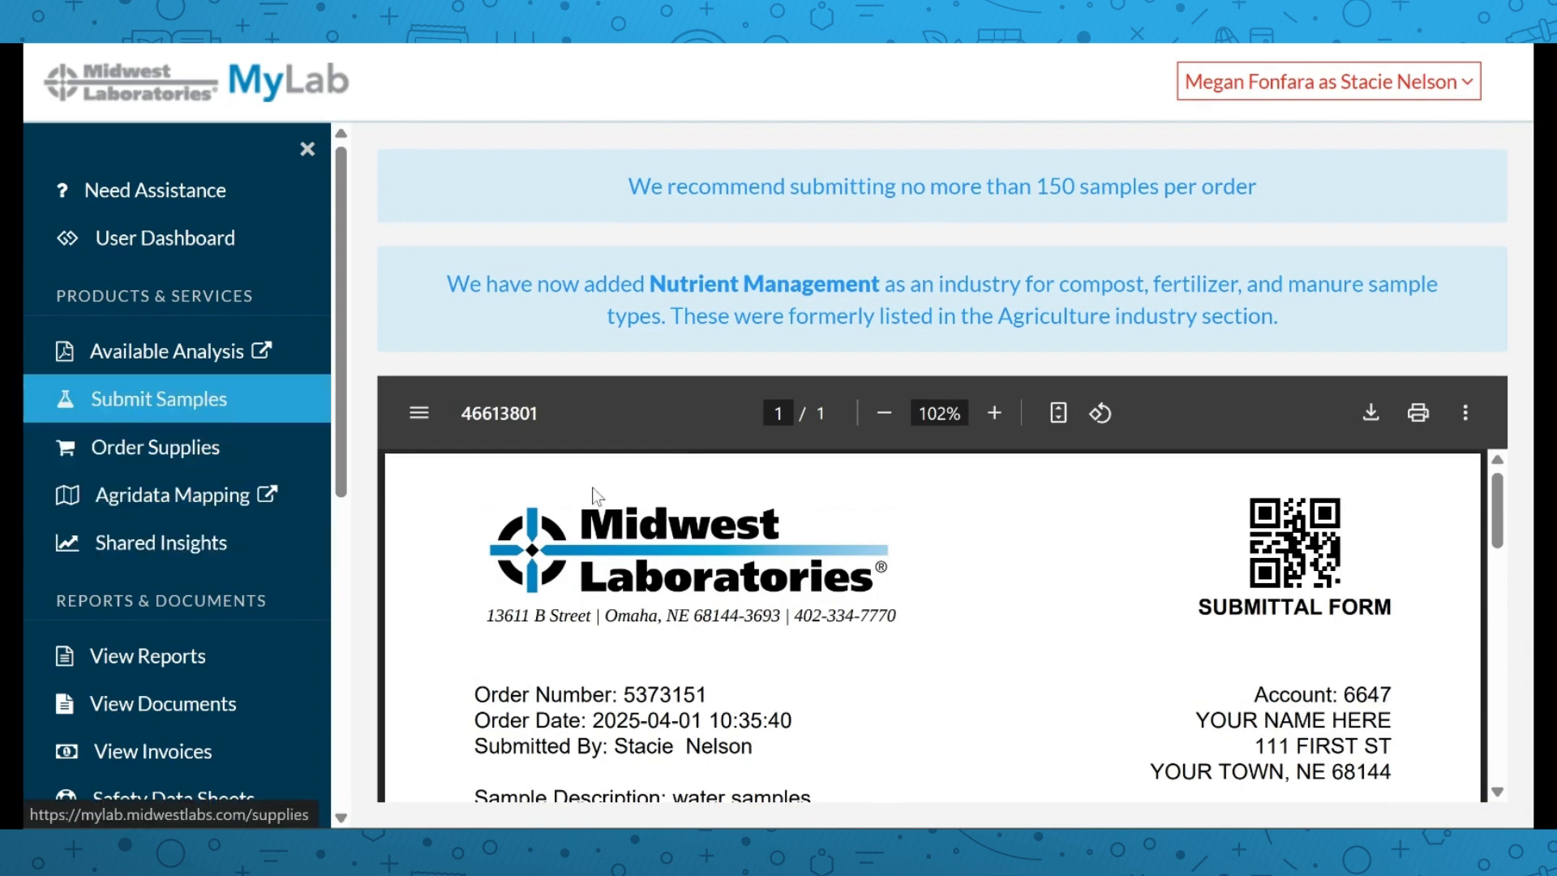
{"action": "scroll", "coordinate": [803, 493], "scroll_direction": "down", "scroll_amount": 2}
{"action": "scroll", "coordinate": [795, 493], "scroll_direction": "down", "scroll_amount": 1}
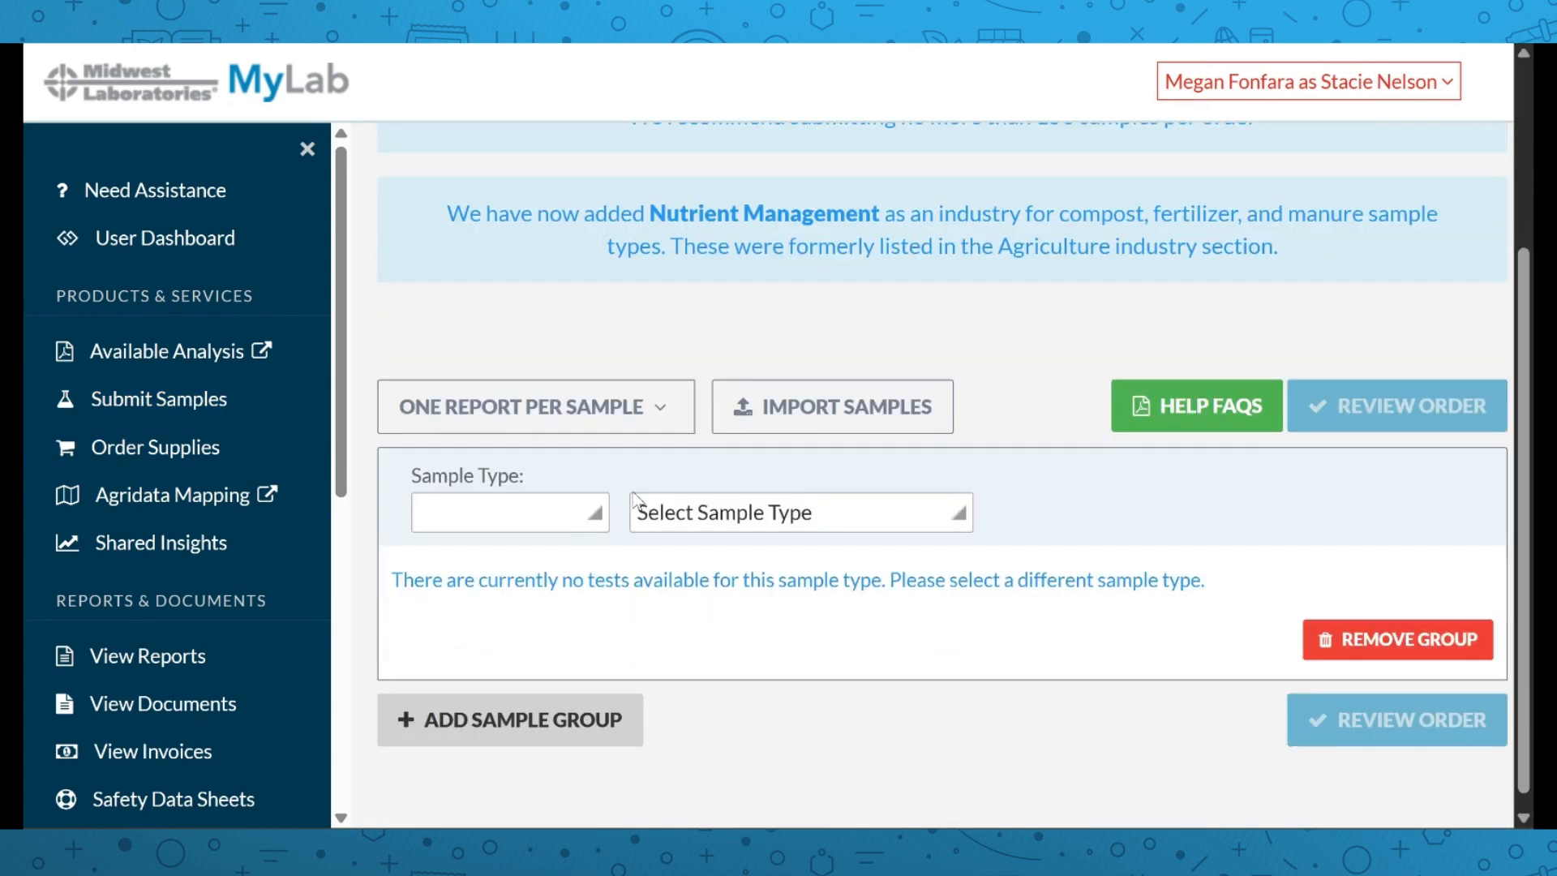
Choose Pet Food as the sample group category and list its pet food sample types
{"action": "left_click", "coordinate": [571, 503]}
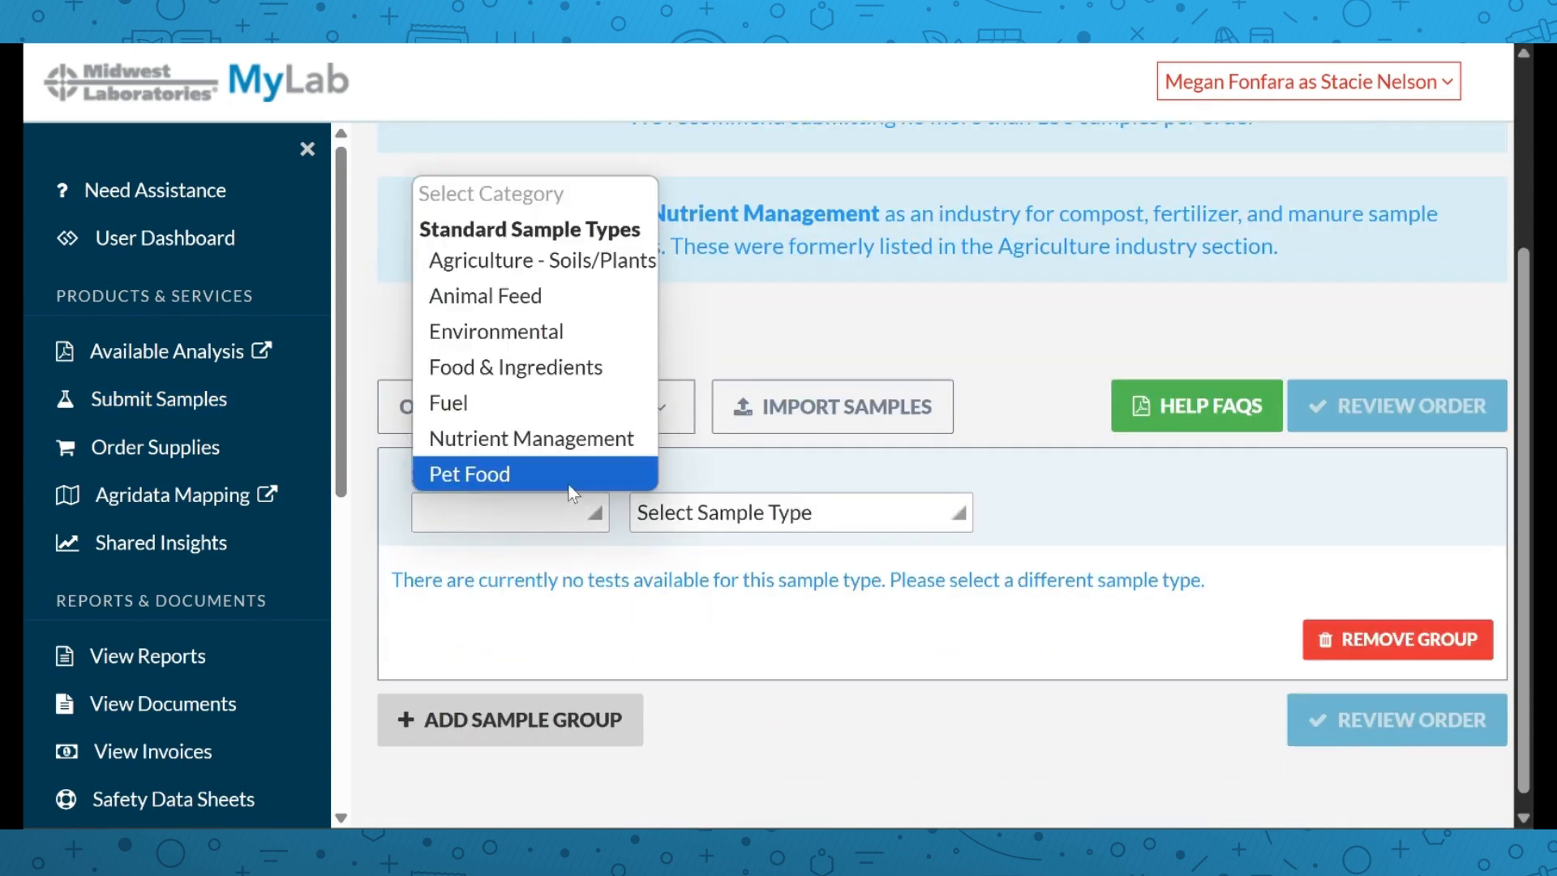
{"action": "left_click", "coordinate": [567, 475]}
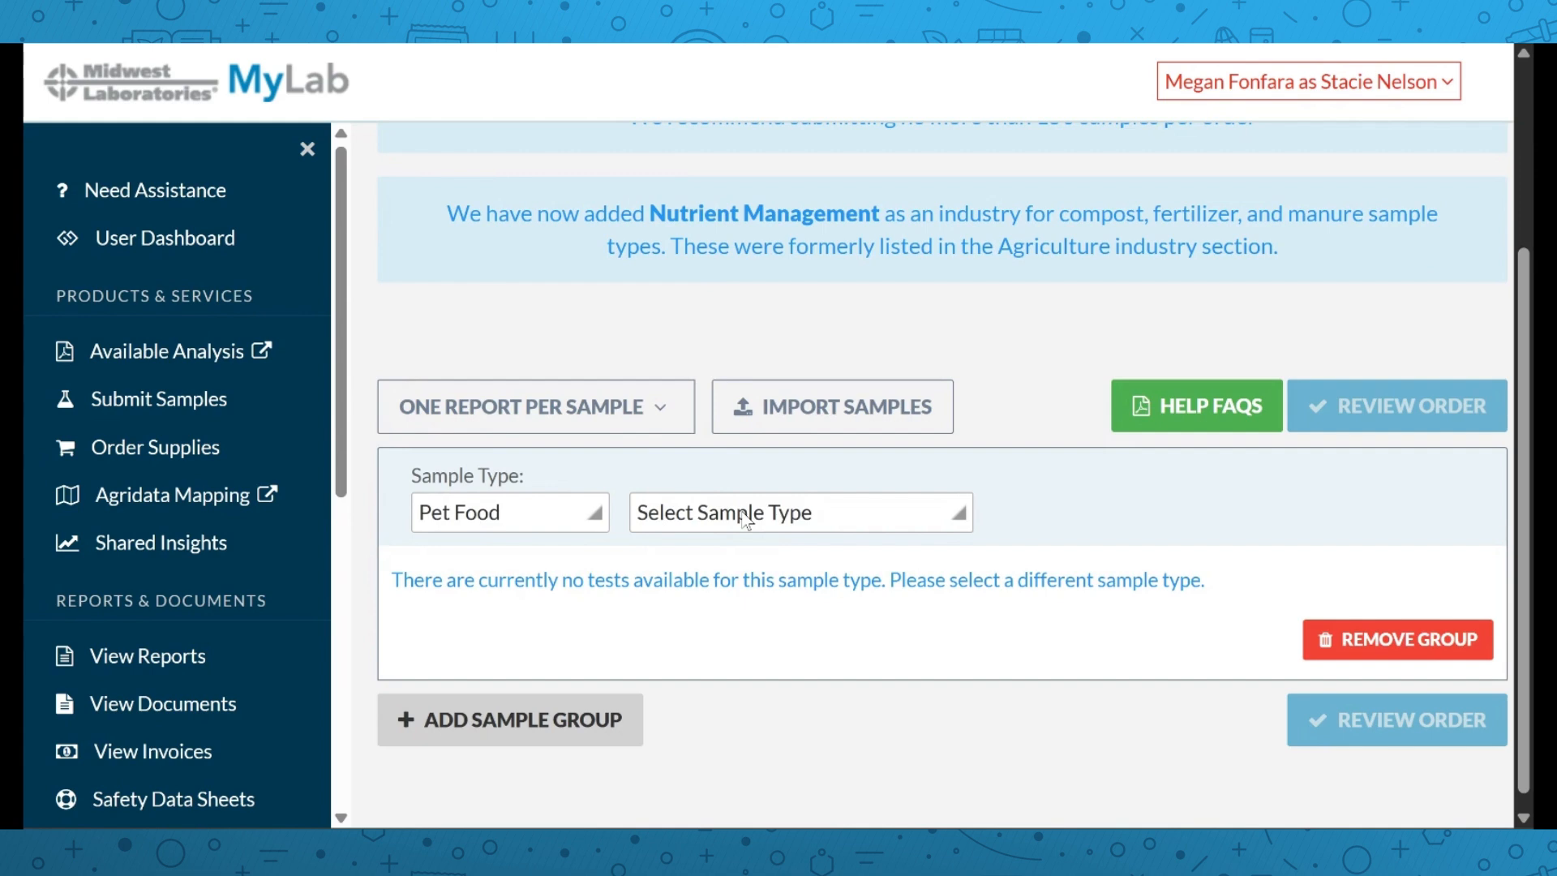
{"action": "left_click", "coordinate": [745, 520]}
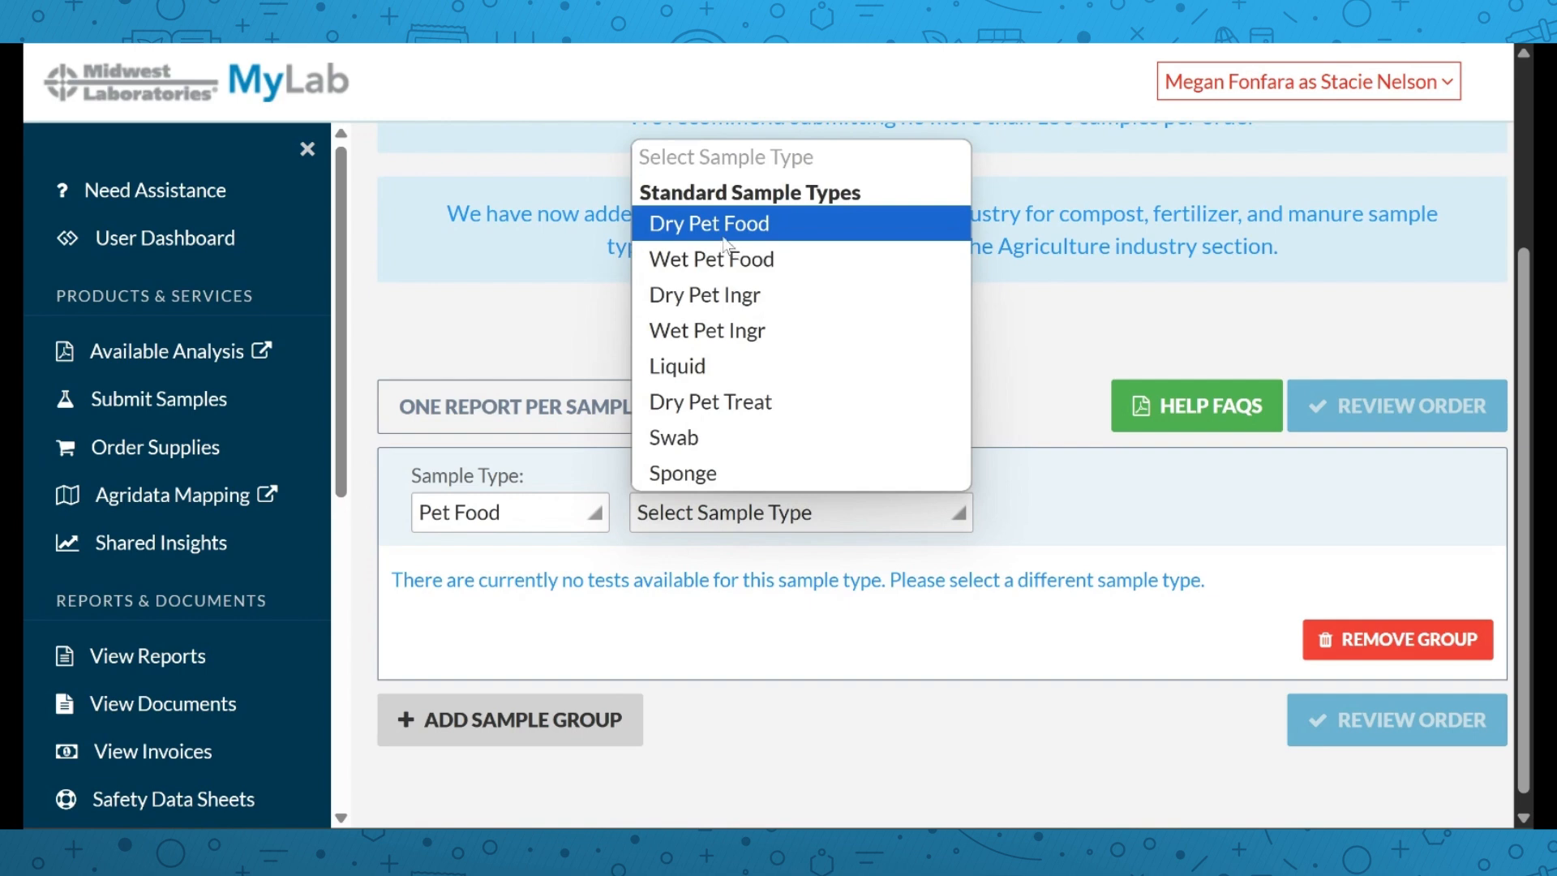
Choose Dry Pet Food as the sample type, described as 'peanut butter treats'
{"action": "left_click", "coordinate": [734, 231]}
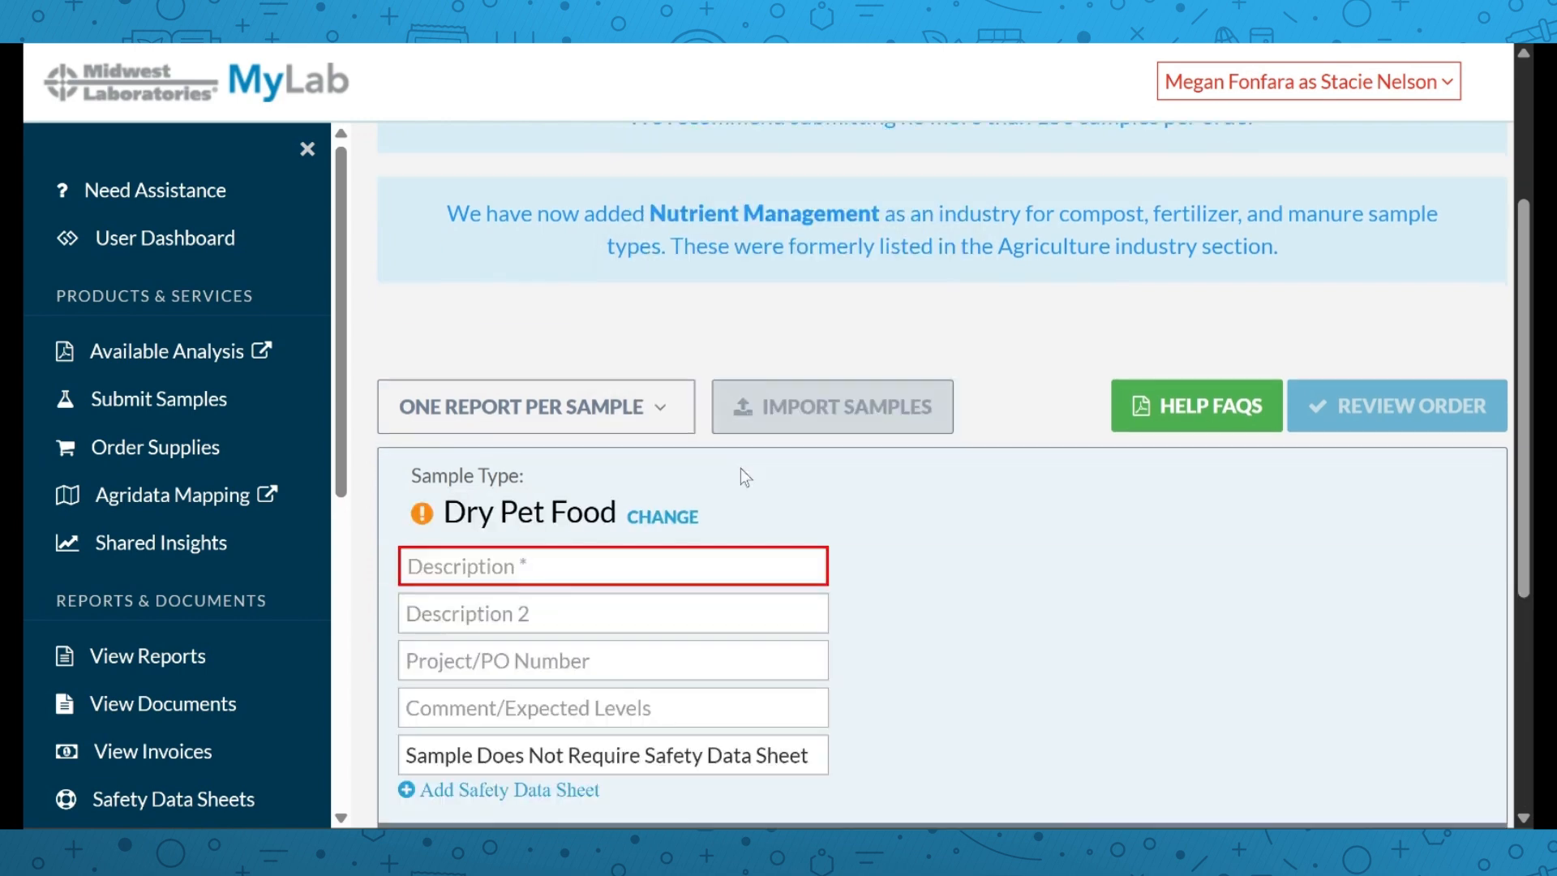
{"action": "scroll", "coordinate": [707, 510], "scroll_direction": "down", "scroll_amount": 3}
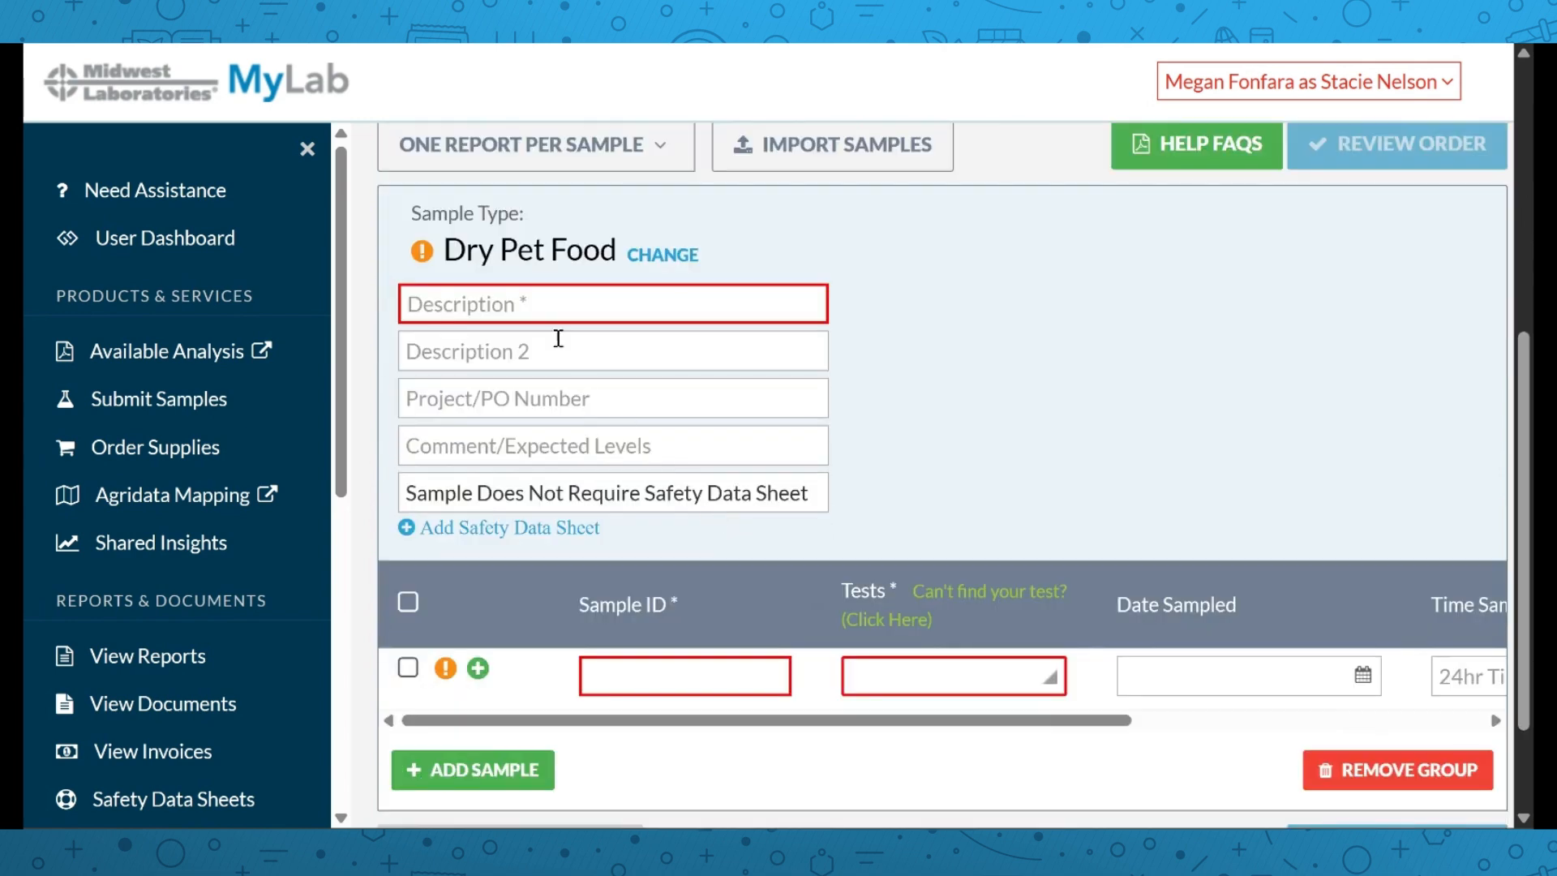
{"action": "left_click", "coordinate": [548, 308]}
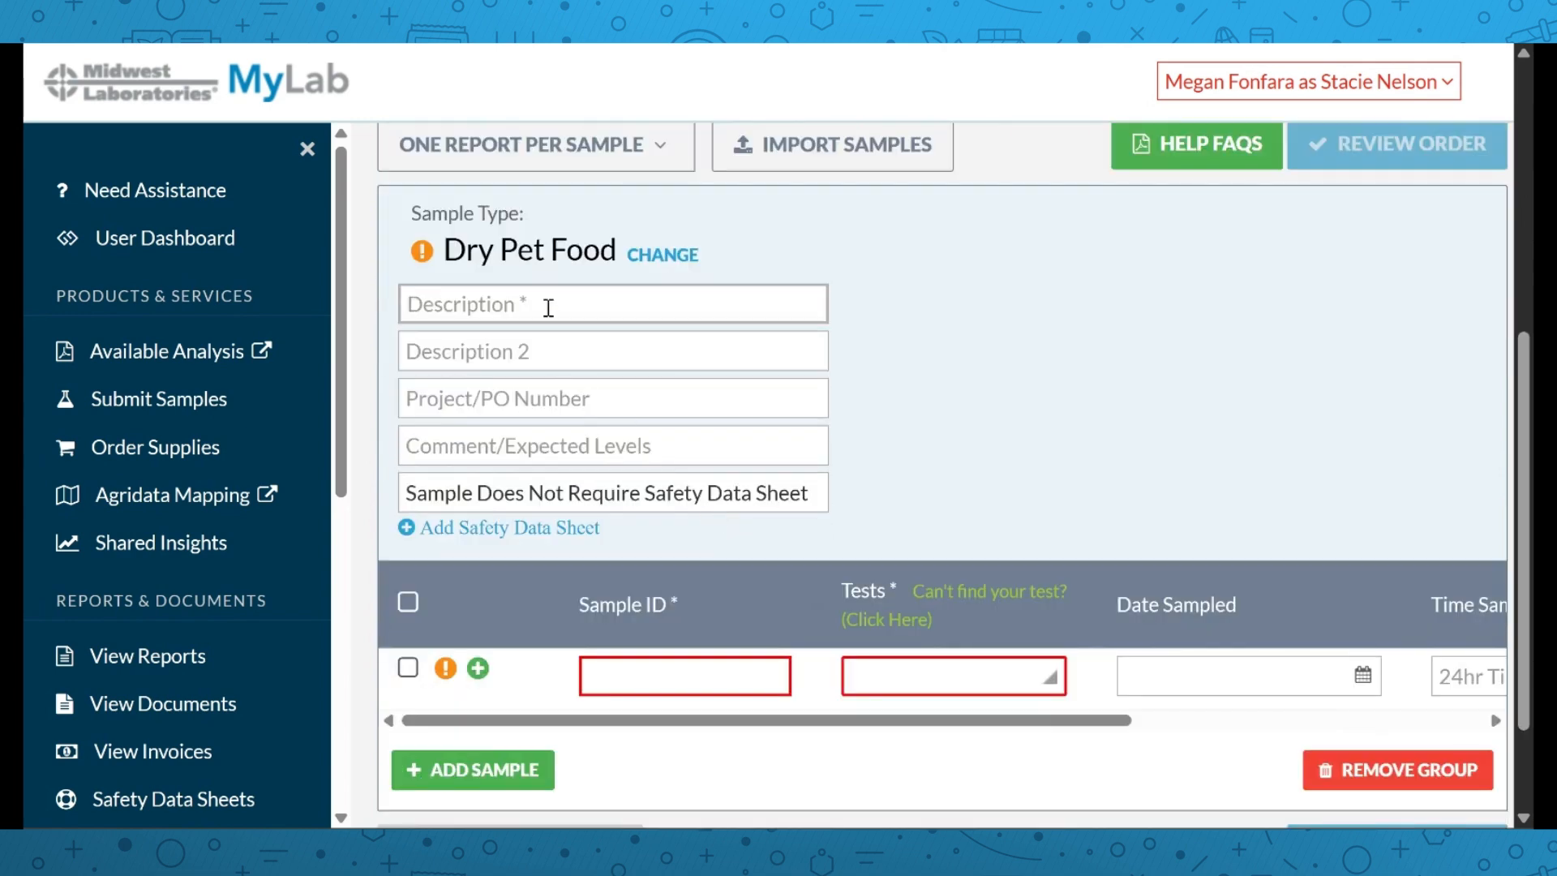
{"action": "type", "text": "peanut butt"}
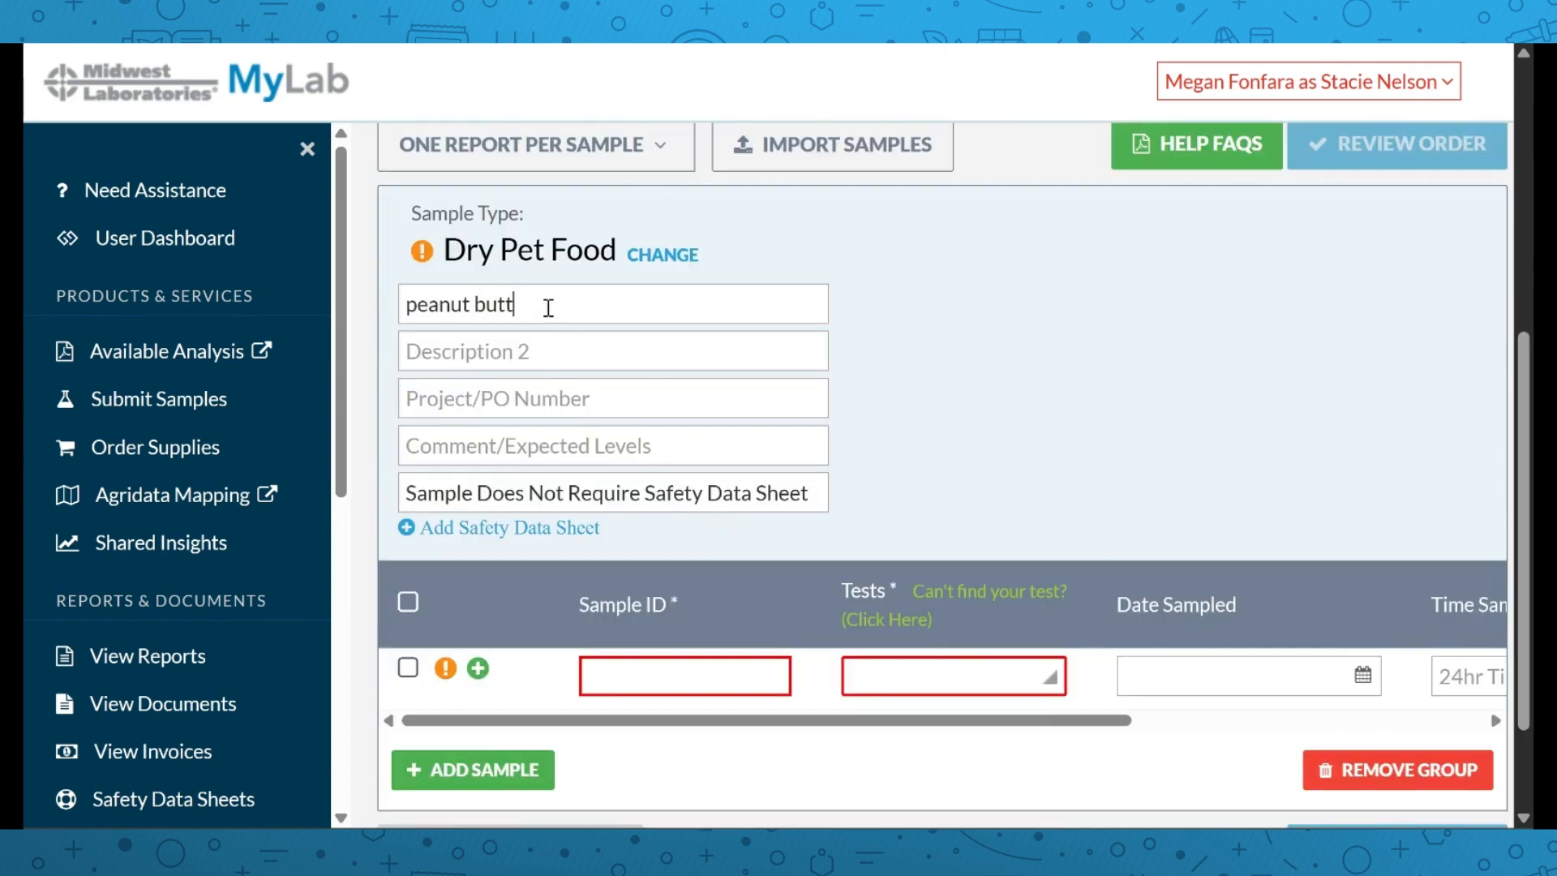
{"action": "type", "text": "er treatsw"}
{"action": "key", "text": "BackSpace"}
{"action": "scroll", "coordinate": [568, 487], "scroll_direction": "down", "scroll_amount": 2}
Add sample 'pb treat' with the F2 Complete Proximate Package test
{"action": "left_click", "coordinate": [655, 538]}
{"action": "type", "text": "pb treat"}
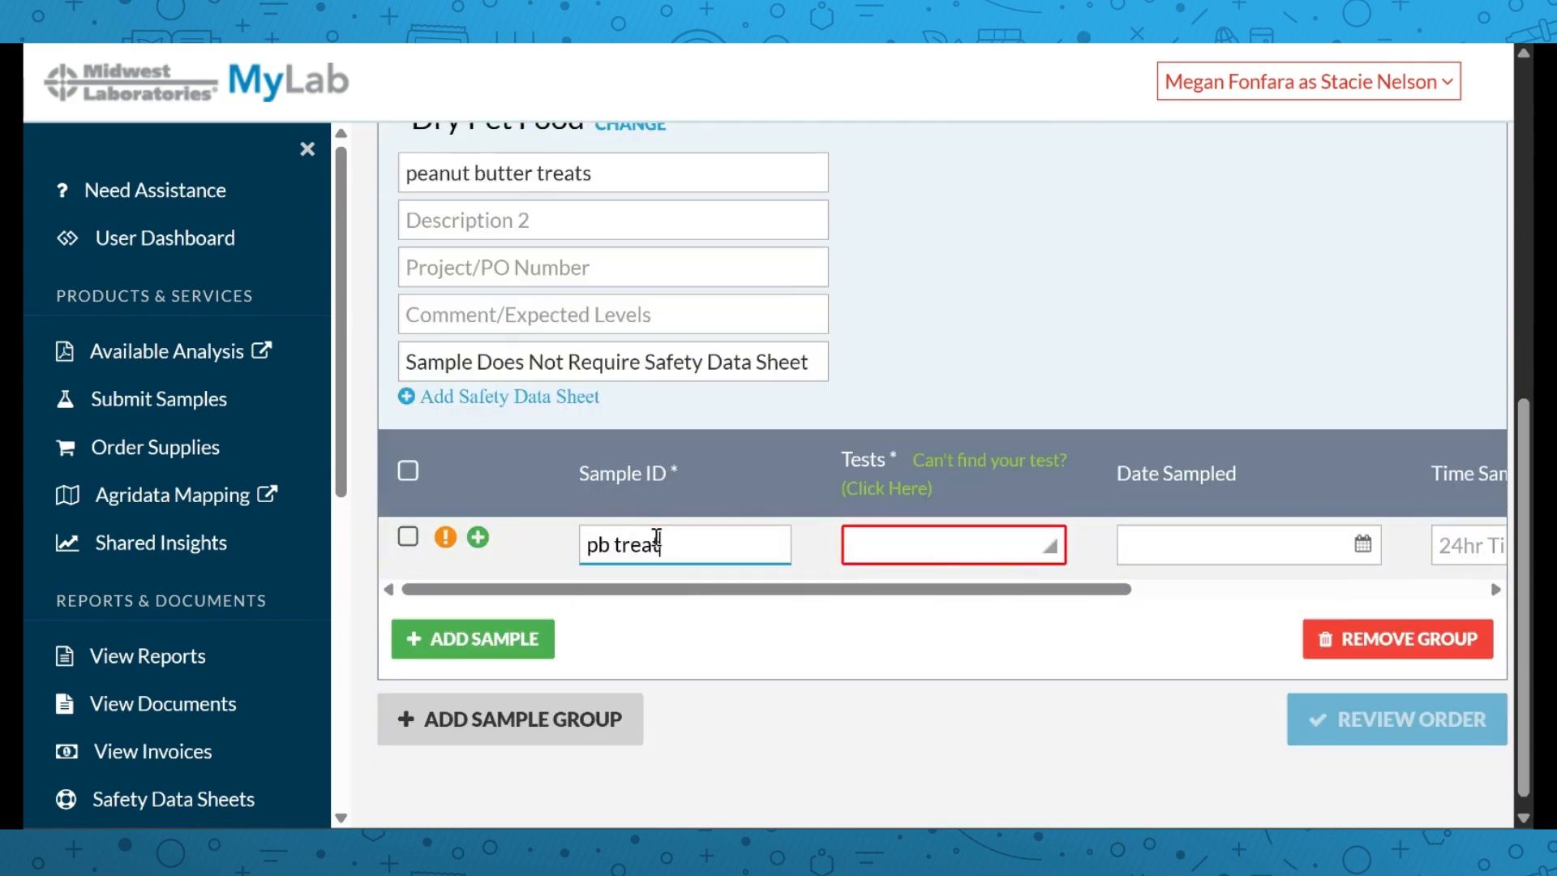
{"action": "left_click", "coordinate": [901, 562]}
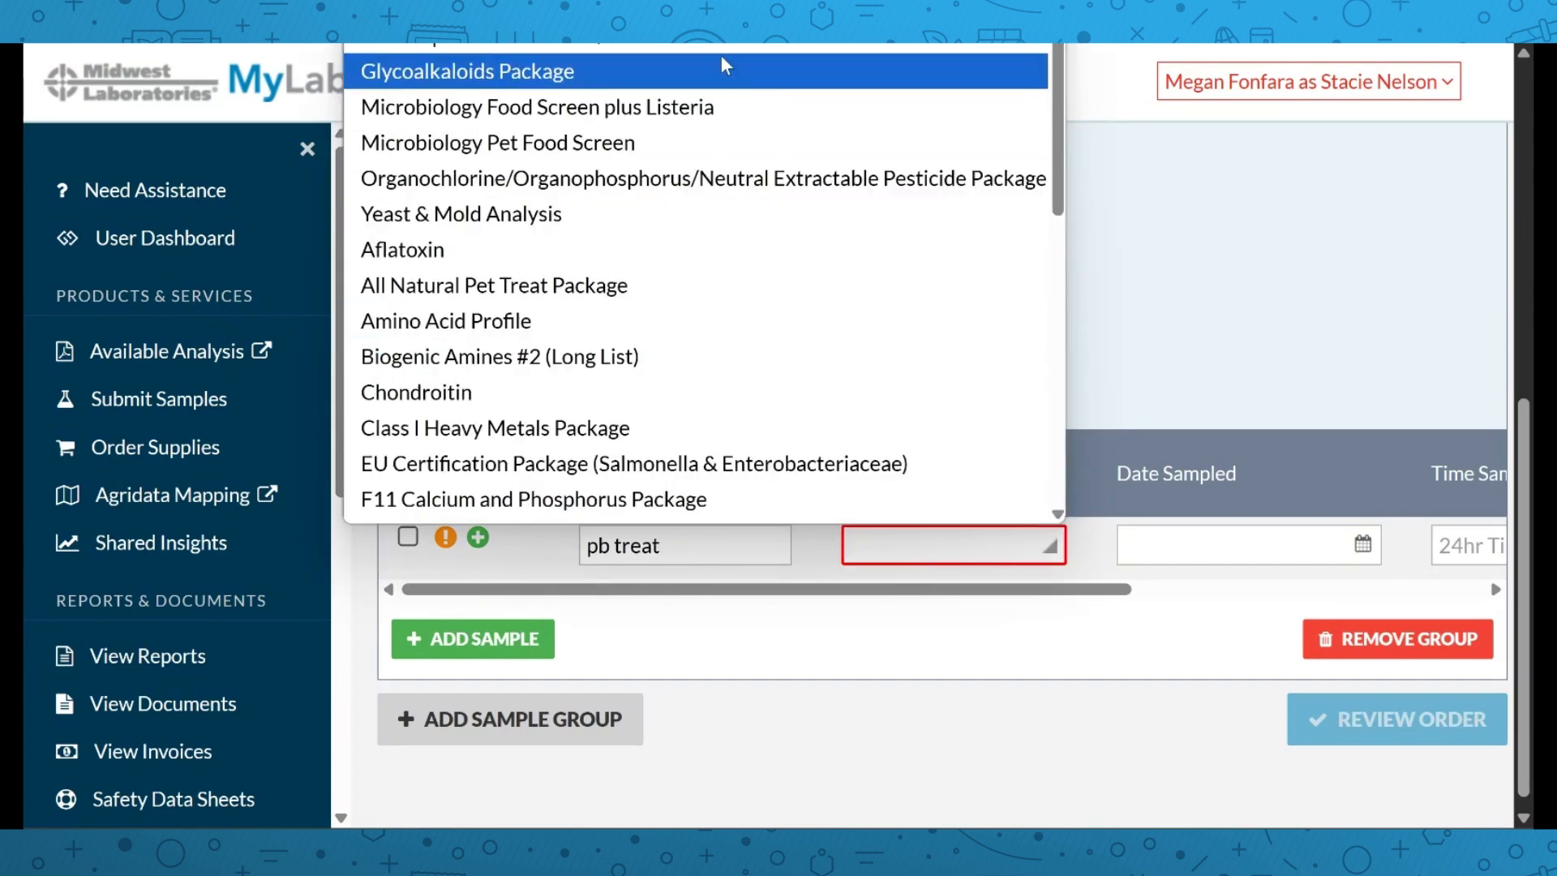
{"action": "scroll", "coordinate": [723, 59], "scroll_direction": "down", "scroll_amount": 3}
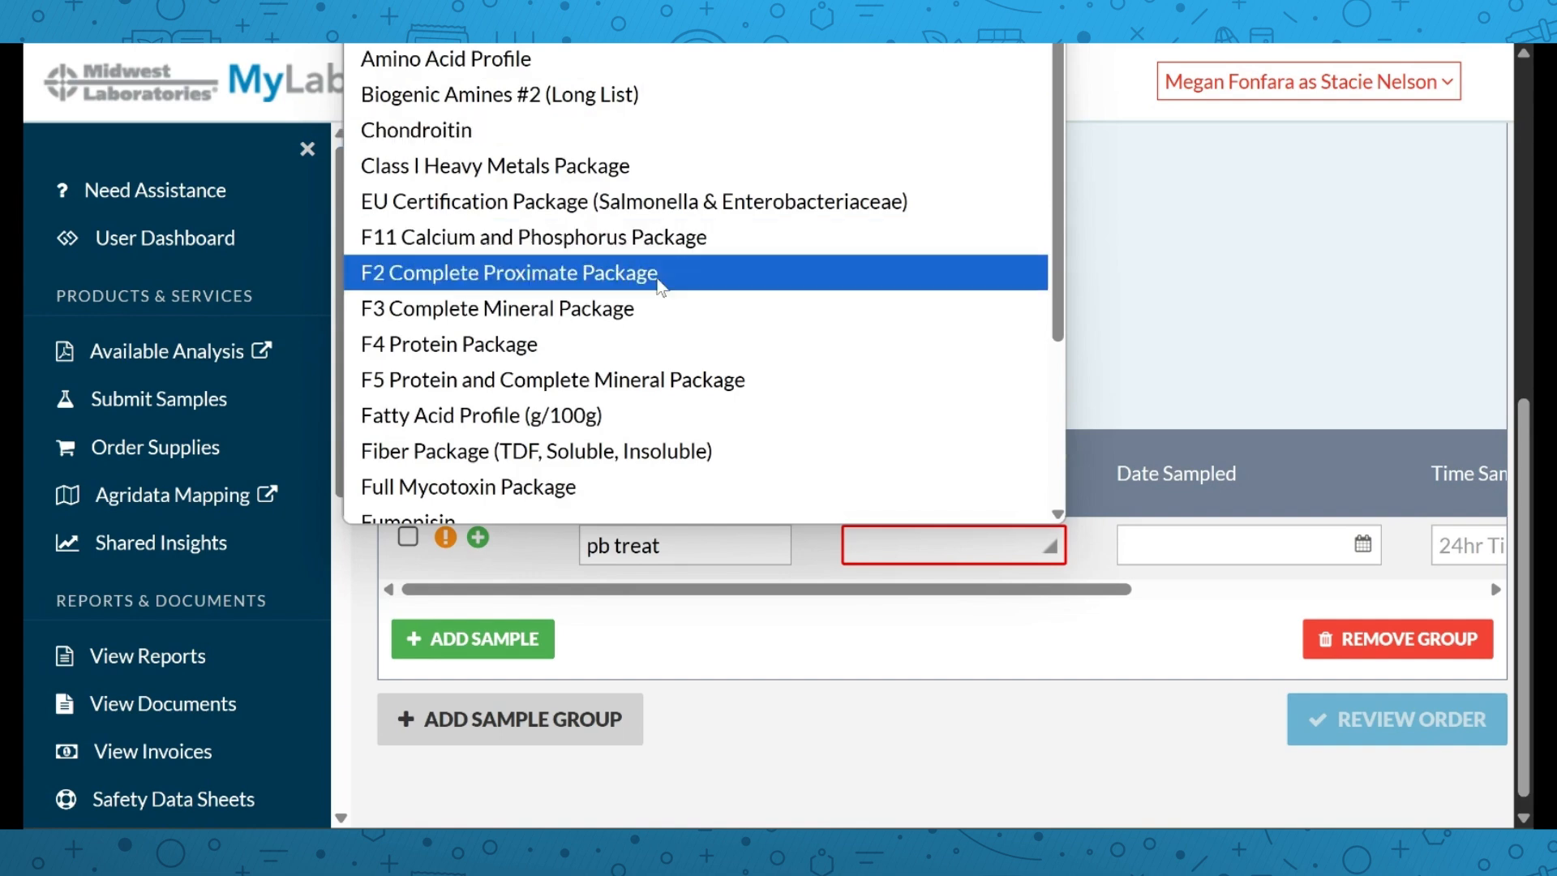
{"action": "left_click", "coordinate": [659, 276]}
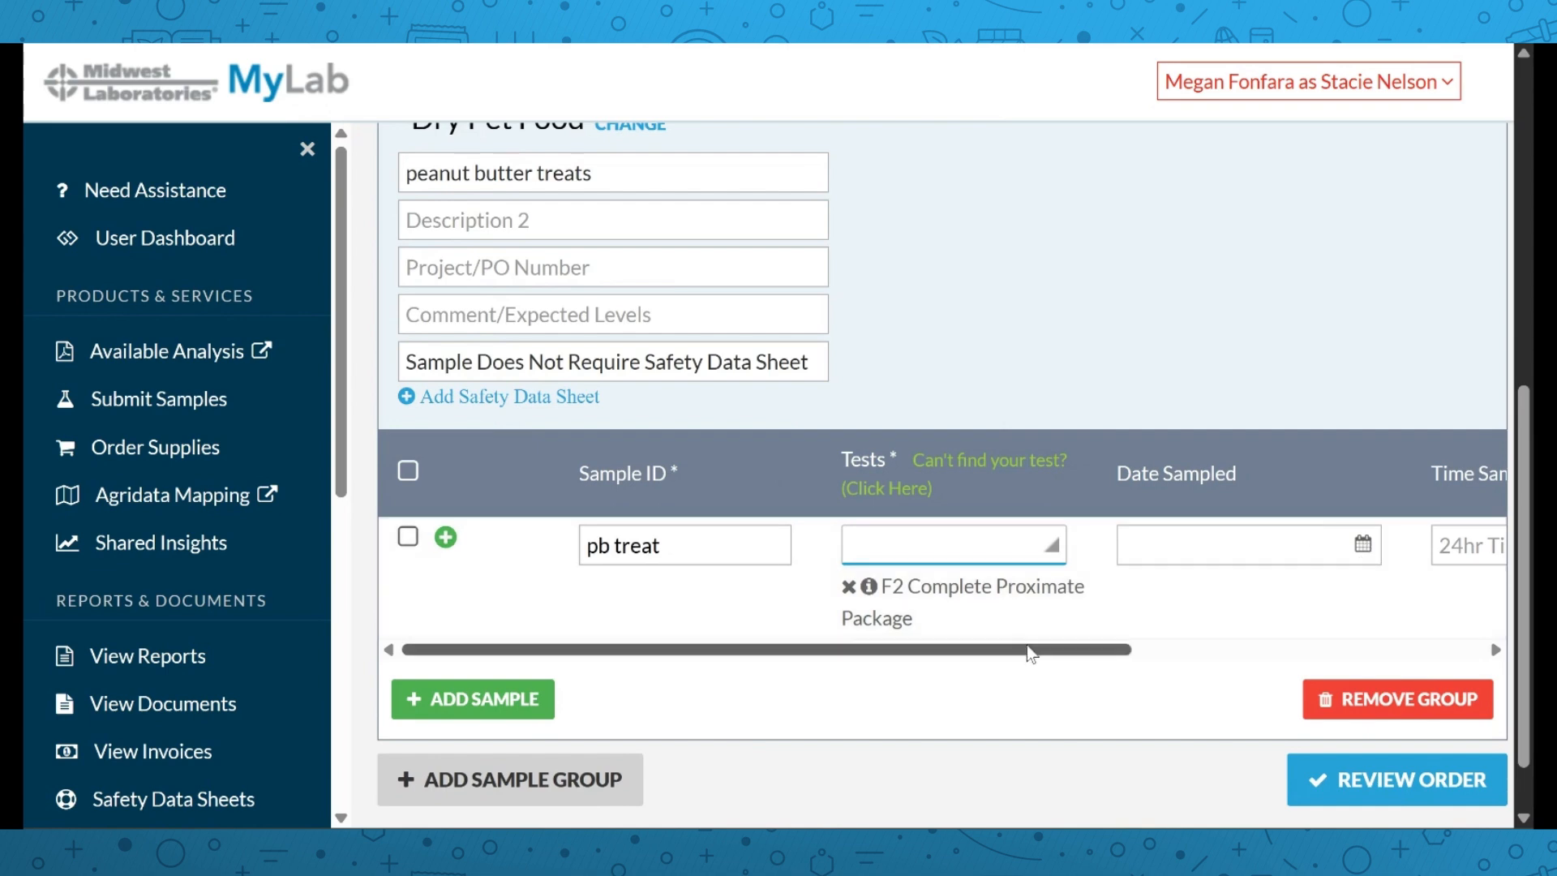
{"action": "left_click_drag", "start_coordinate": [1029, 650], "coordinate": [1421, 661]}
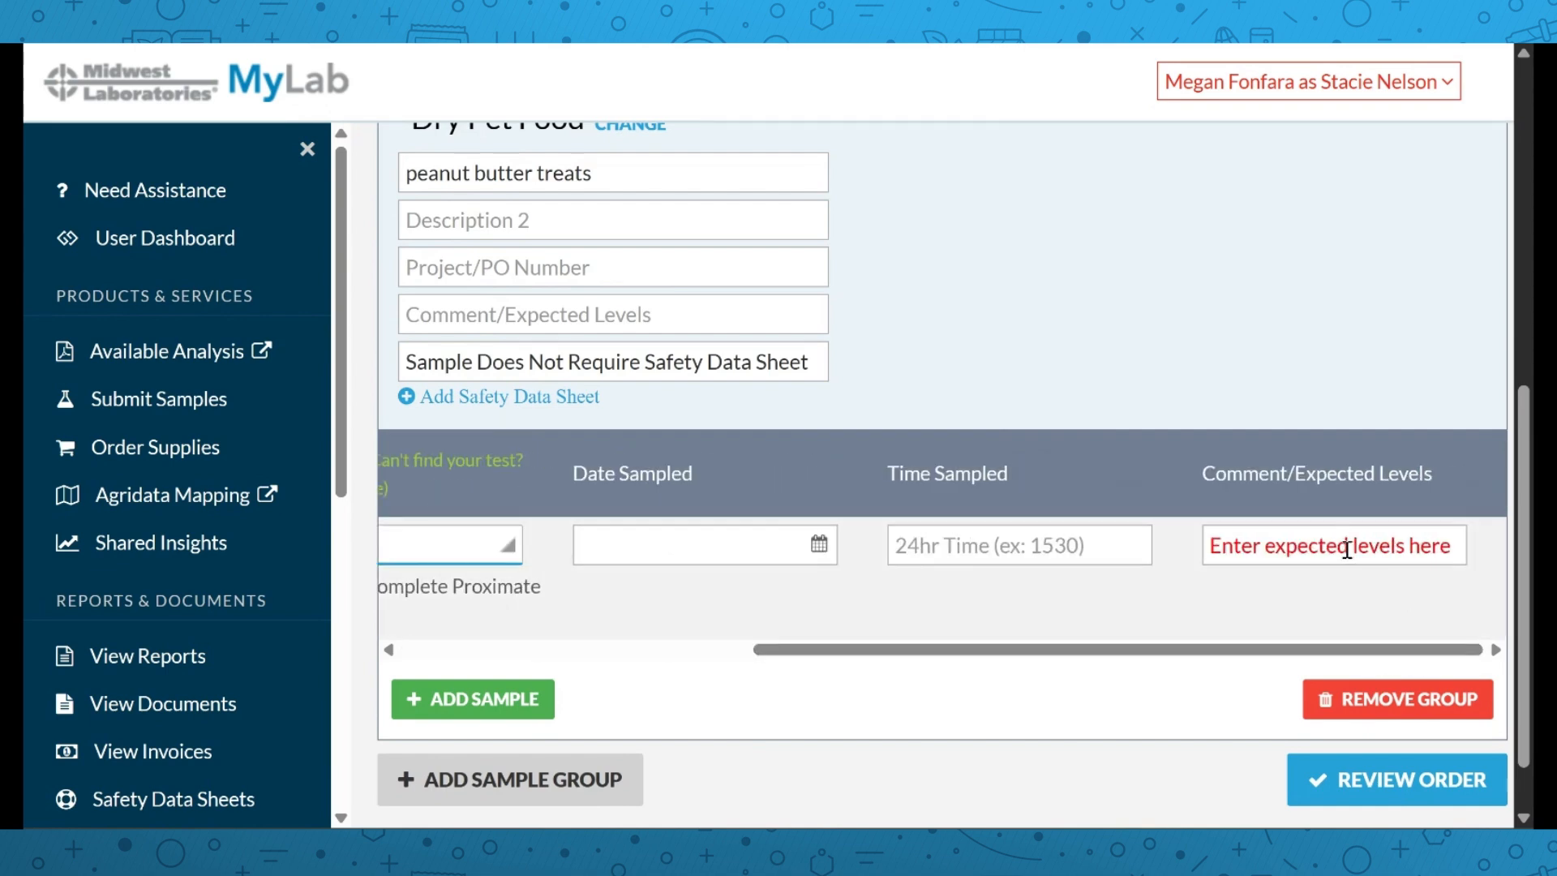
{"action": "scroll", "coordinate": [748, 528], "scroll_direction": "left", "scroll_amount": 5}
{"action": "scroll", "coordinate": [591, 502], "scroll_direction": "right", "scroll_amount": 5}
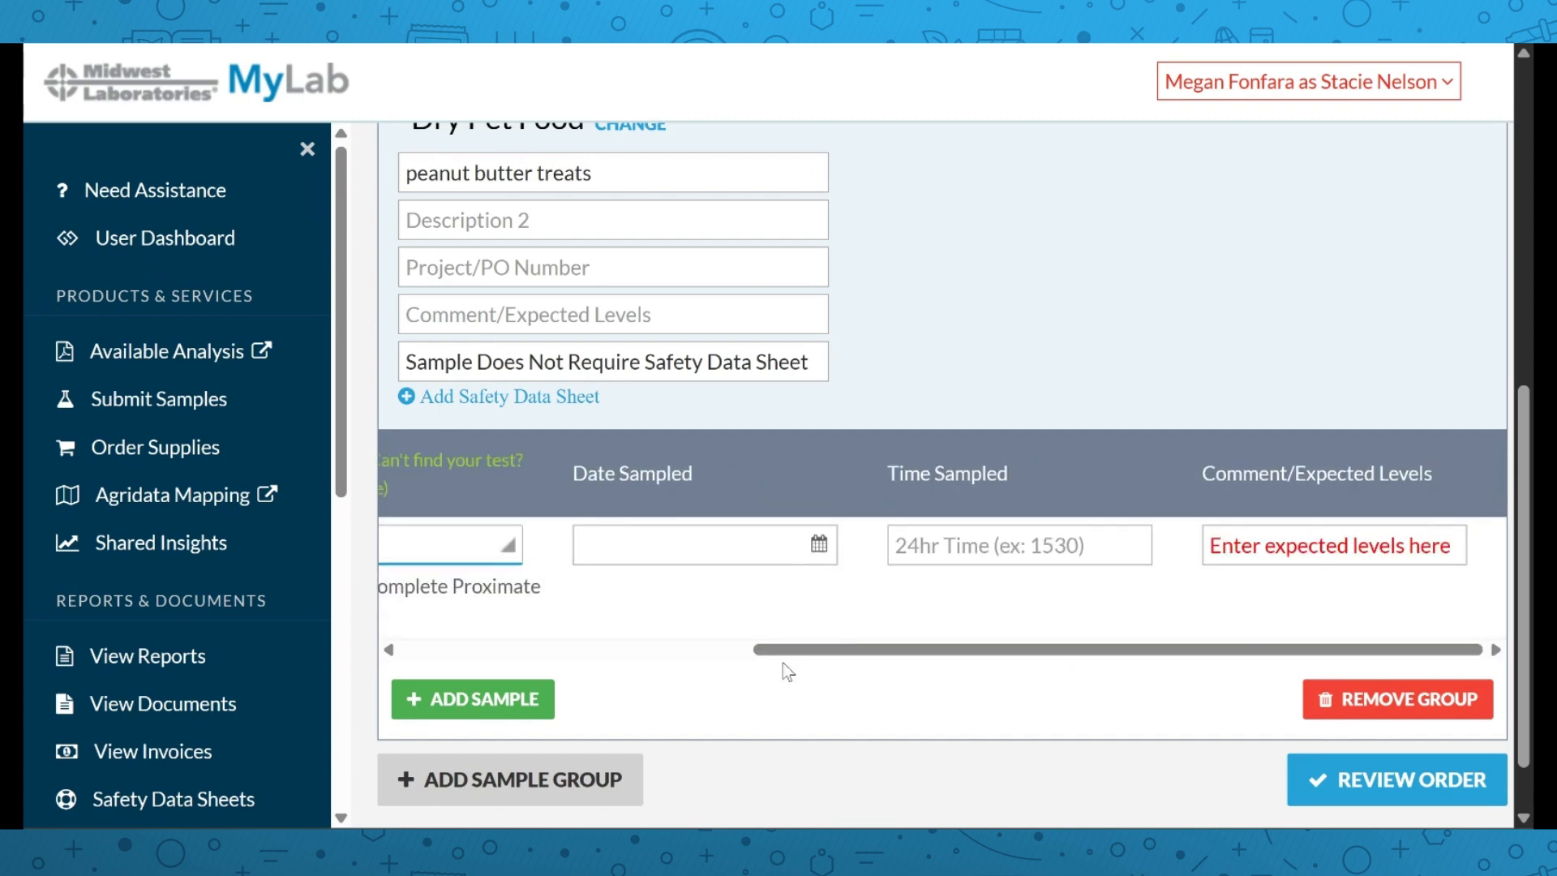
{"action": "scroll", "coordinate": [762, 649], "scroll_direction": "left", "scroll_amount": 5}
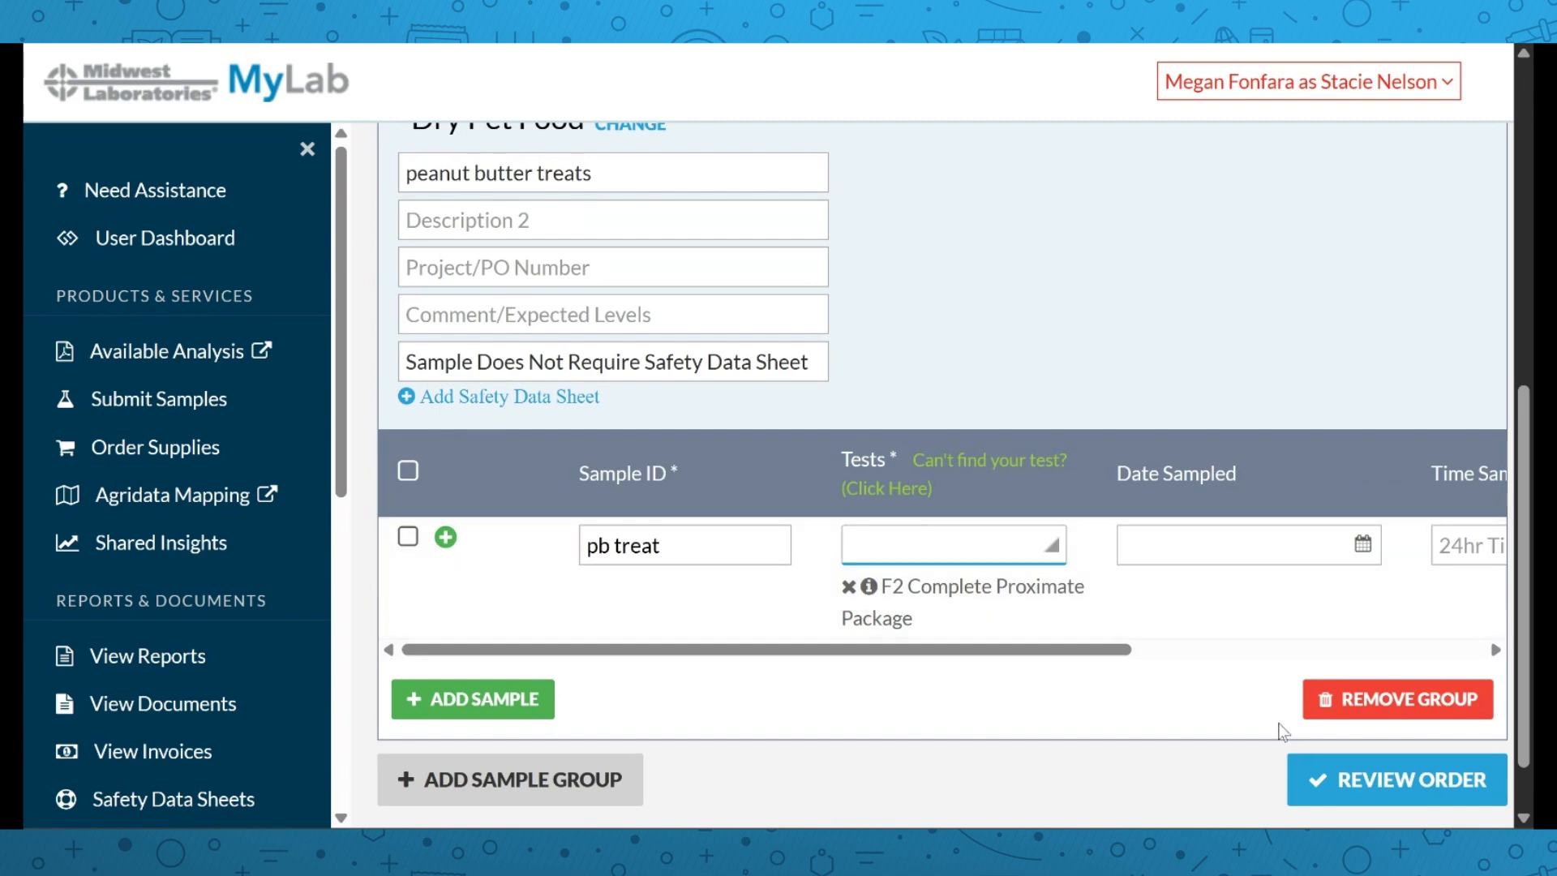
Submit the $40.00 pet food order, check its submittal form, and go to View Documents
{"action": "left_click", "coordinate": [1340, 787]}
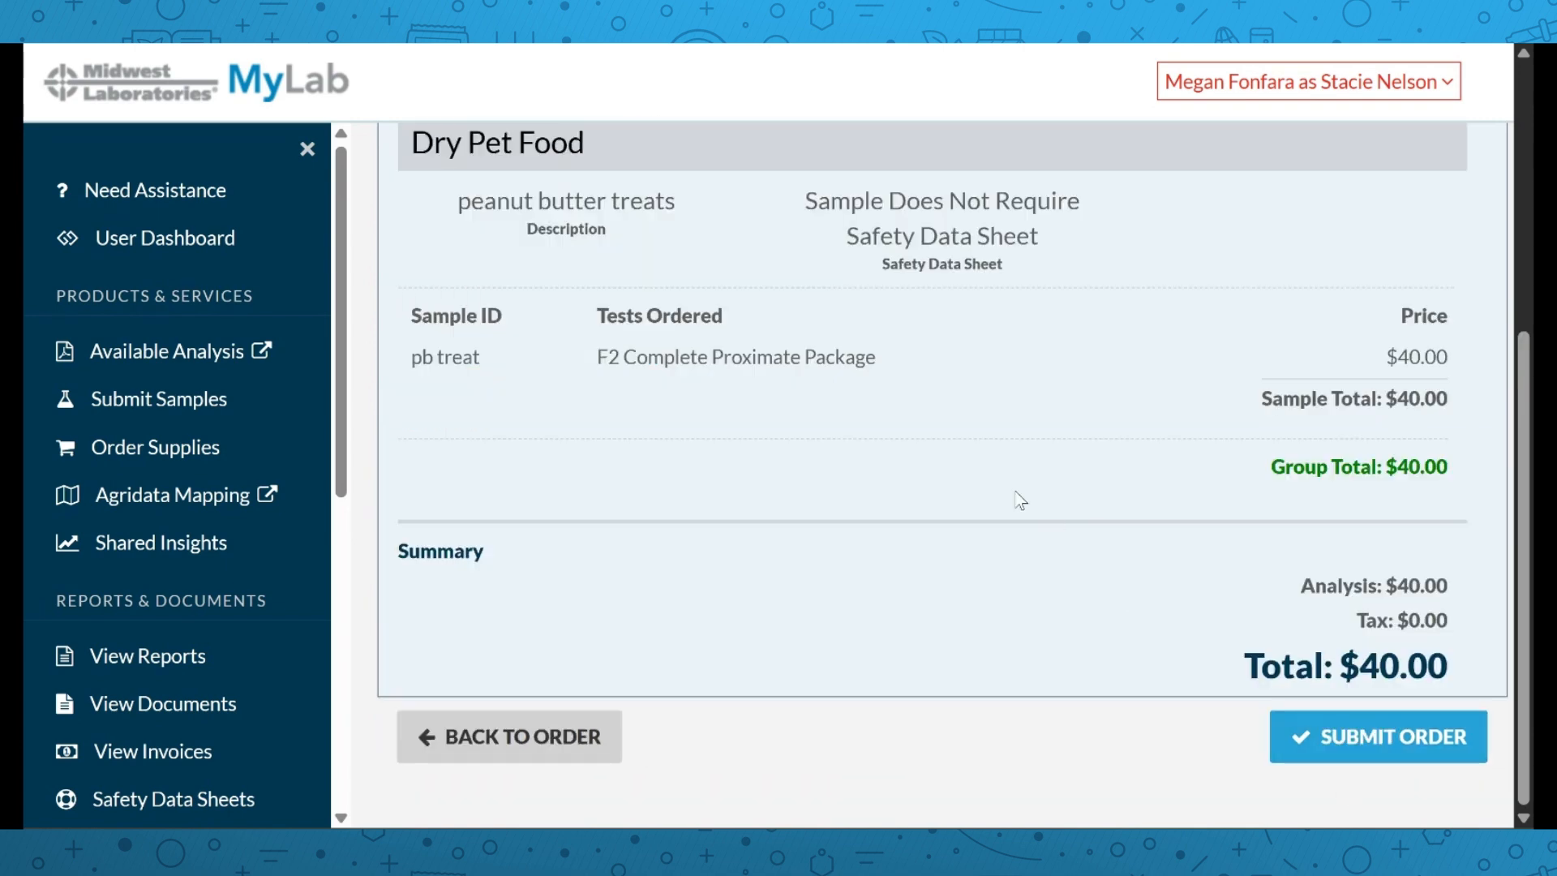
{"action": "left_click", "coordinate": [1363, 739]}
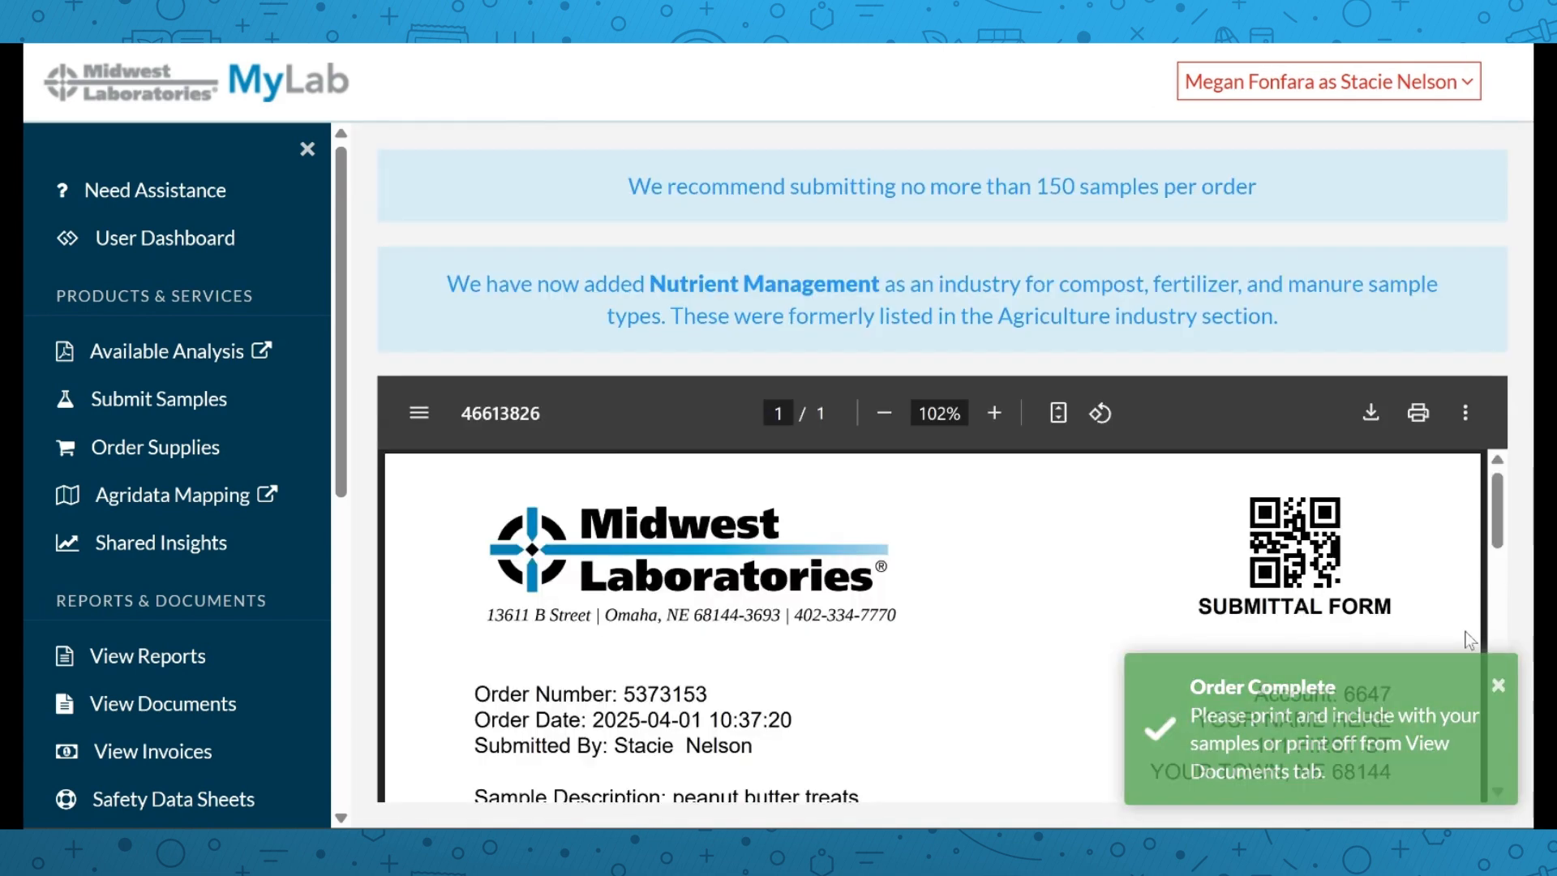
{"action": "left_click", "coordinate": [1499, 685]}
{"action": "scroll", "coordinate": [964, 537], "scroll_direction": "down", "scroll_amount": 3}
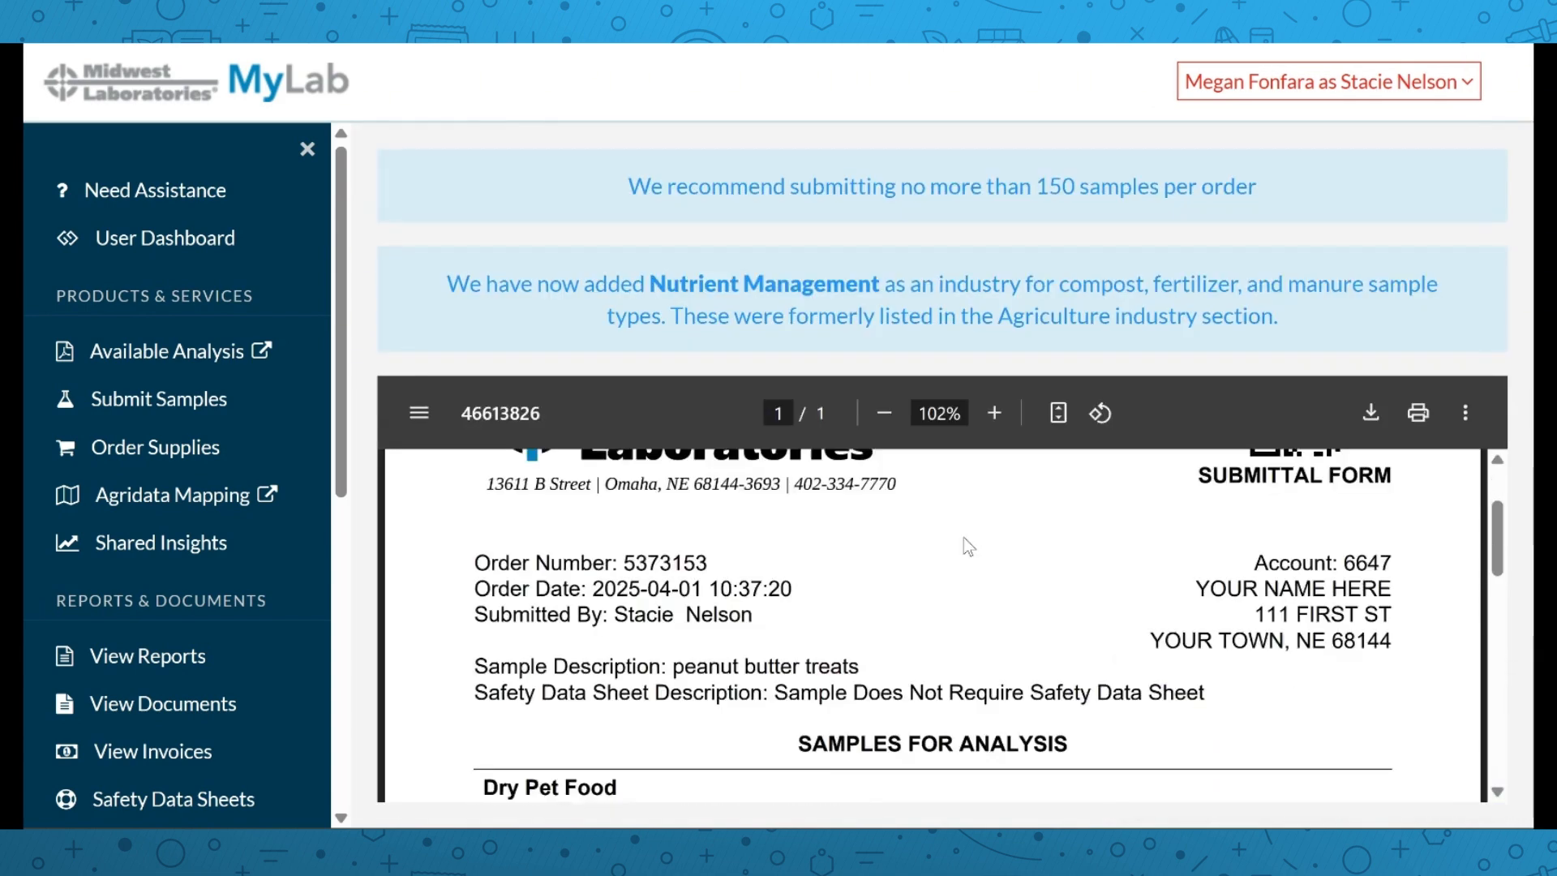
{"action": "scroll", "coordinate": [964, 537], "scroll_direction": "down", "scroll_amount": 2}
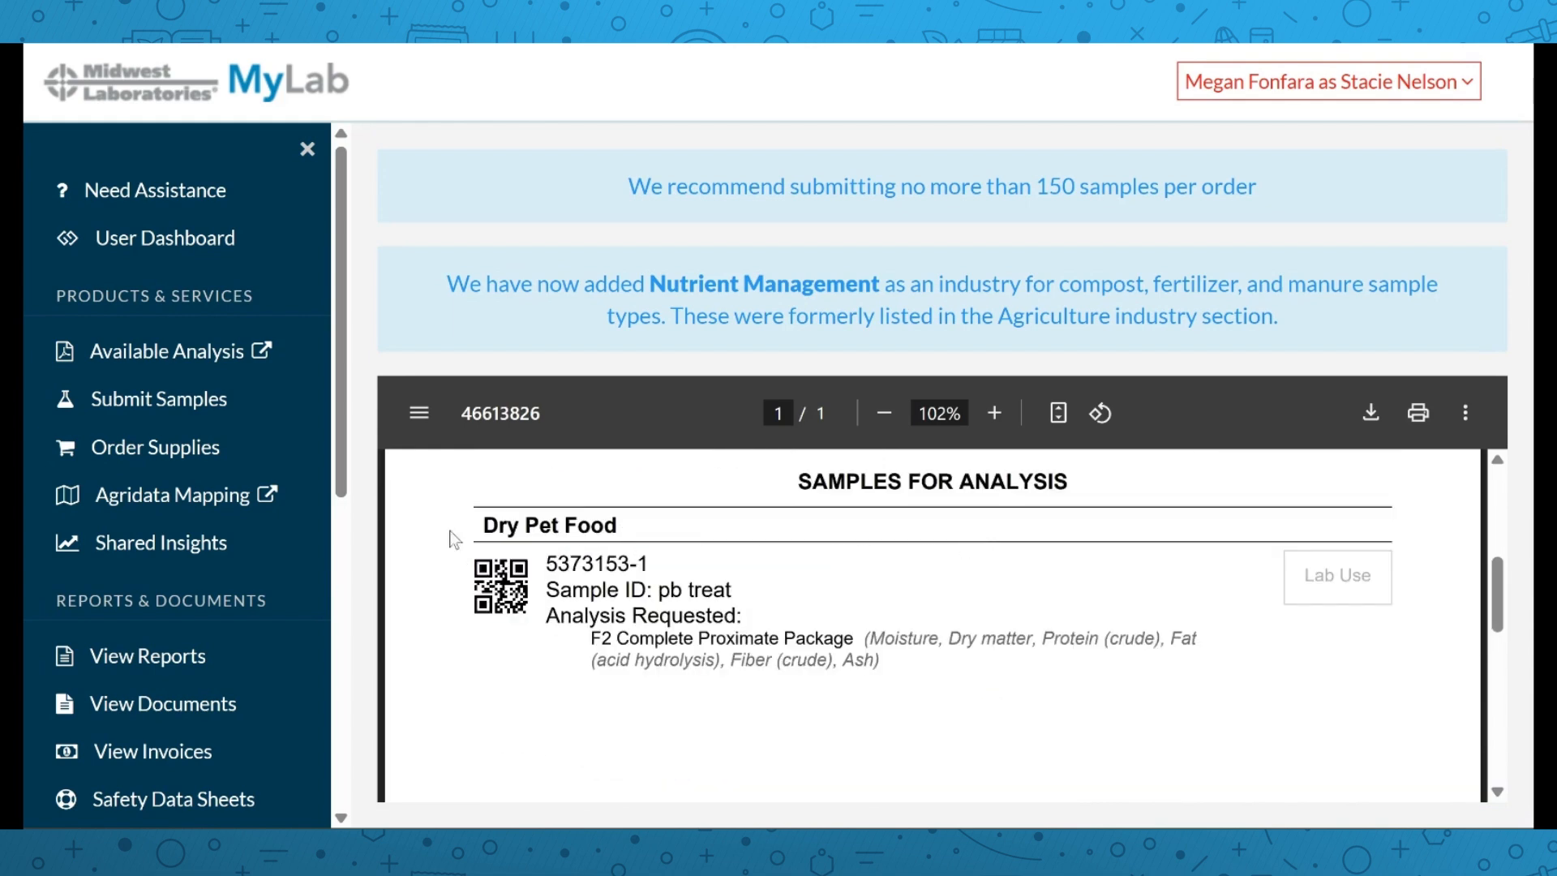
{"action": "left_click", "coordinate": [134, 702]}
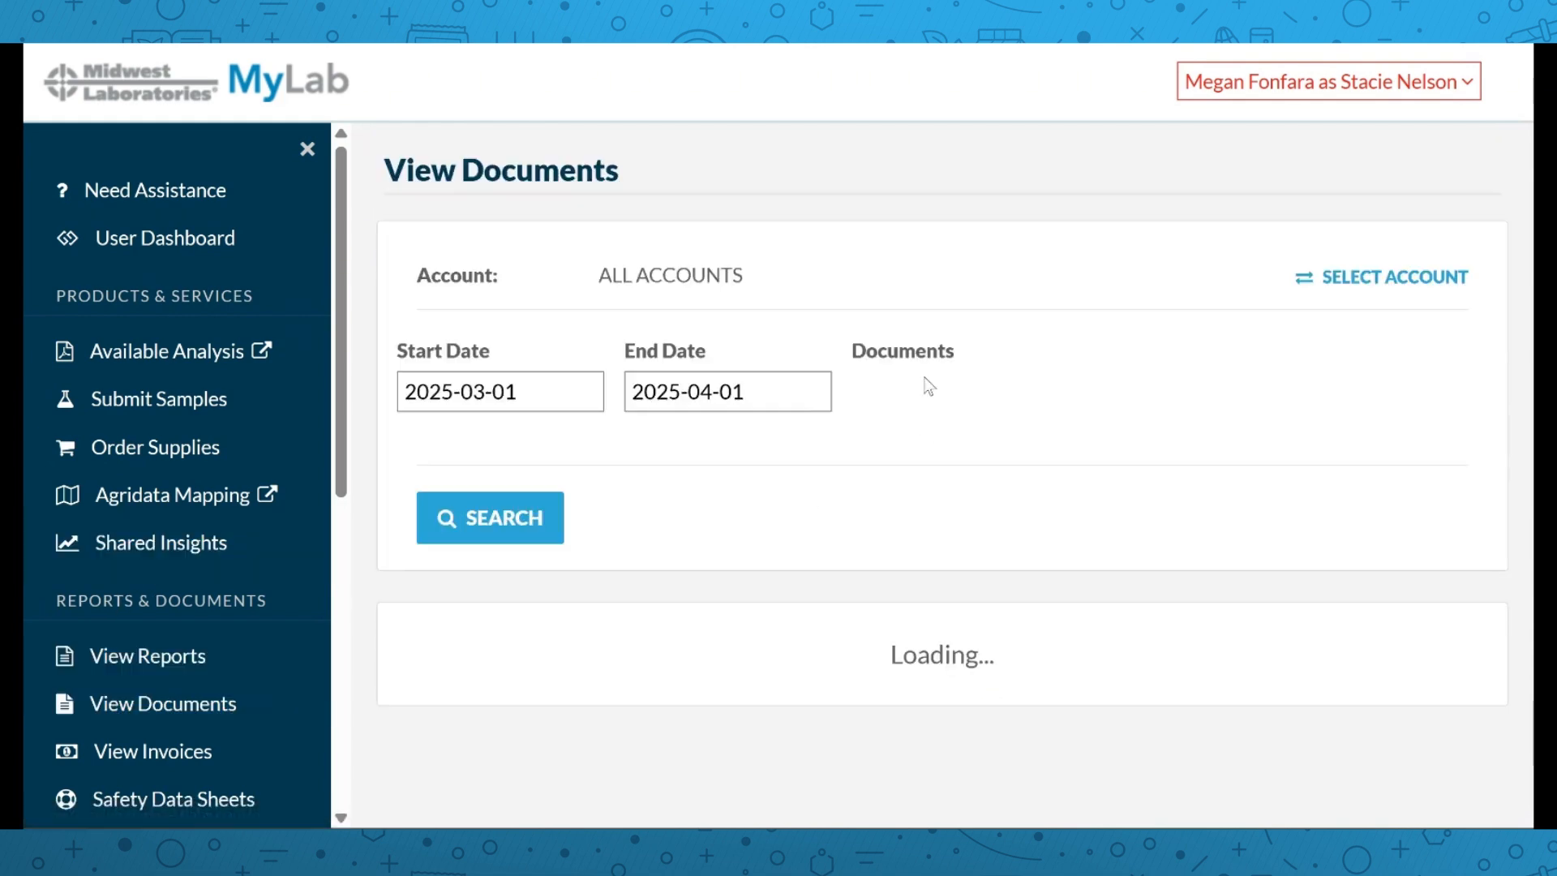
Scroll to the loaded documents table listing two order forms and two soil forms
{"action": "scroll", "coordinate": [1030, 344], "scroll_direction": "down", "scroll_amount": 4}
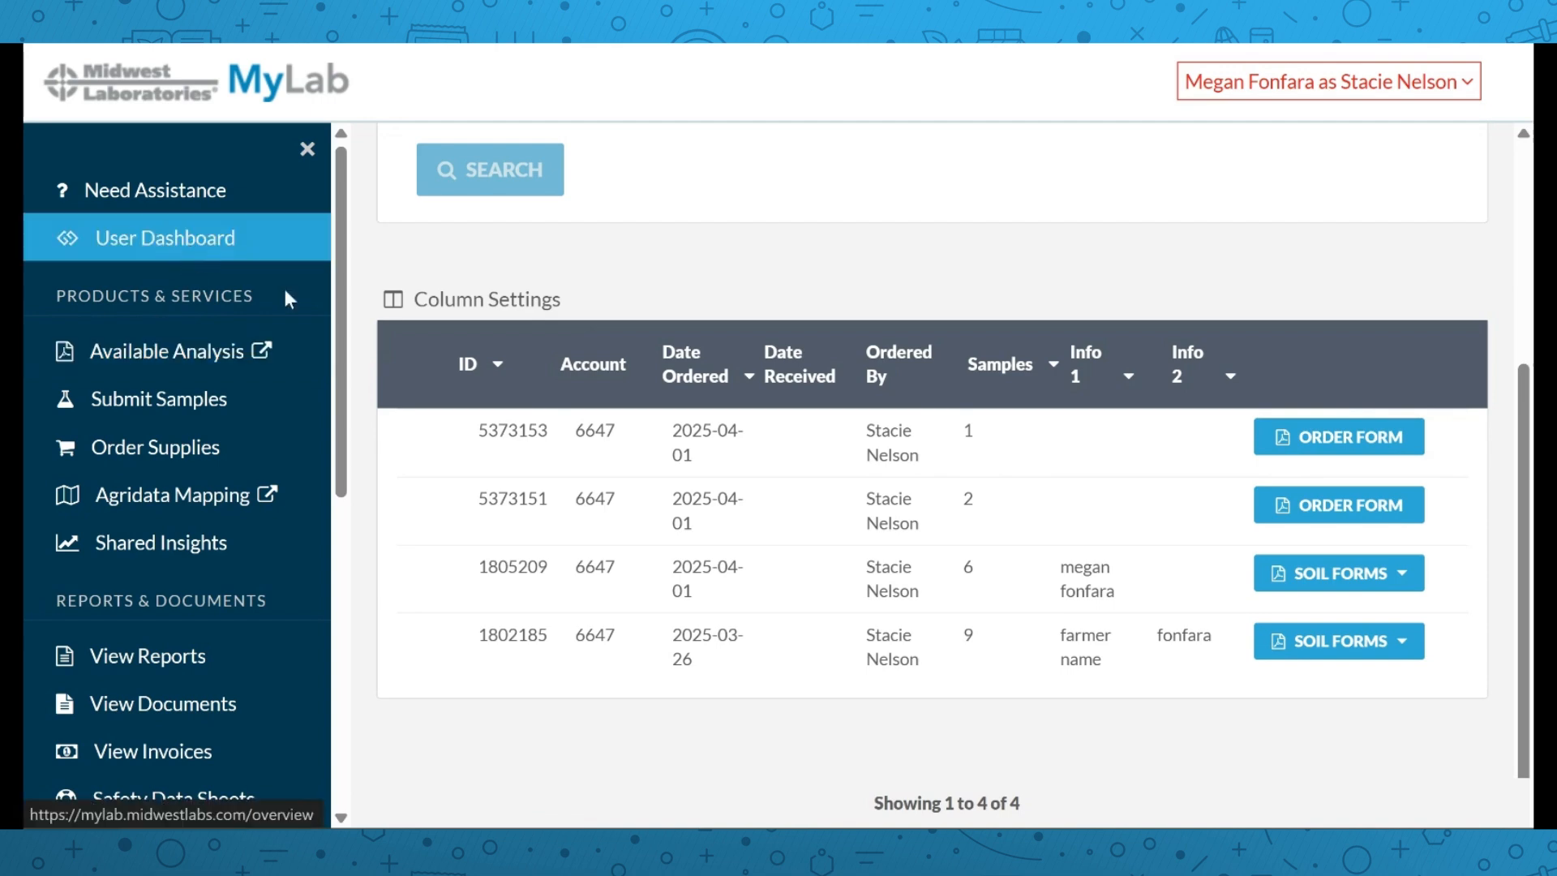
Back on the user dashboard, browse Analysis Orders dated 2025-04-01 and 2025-03-26
{"action": "left_click", "coordinate": [193, 256]}
{"action": "scroll", "coordinate": [718, 380], "scroll_direction": "down", "scroll_amount": 1}
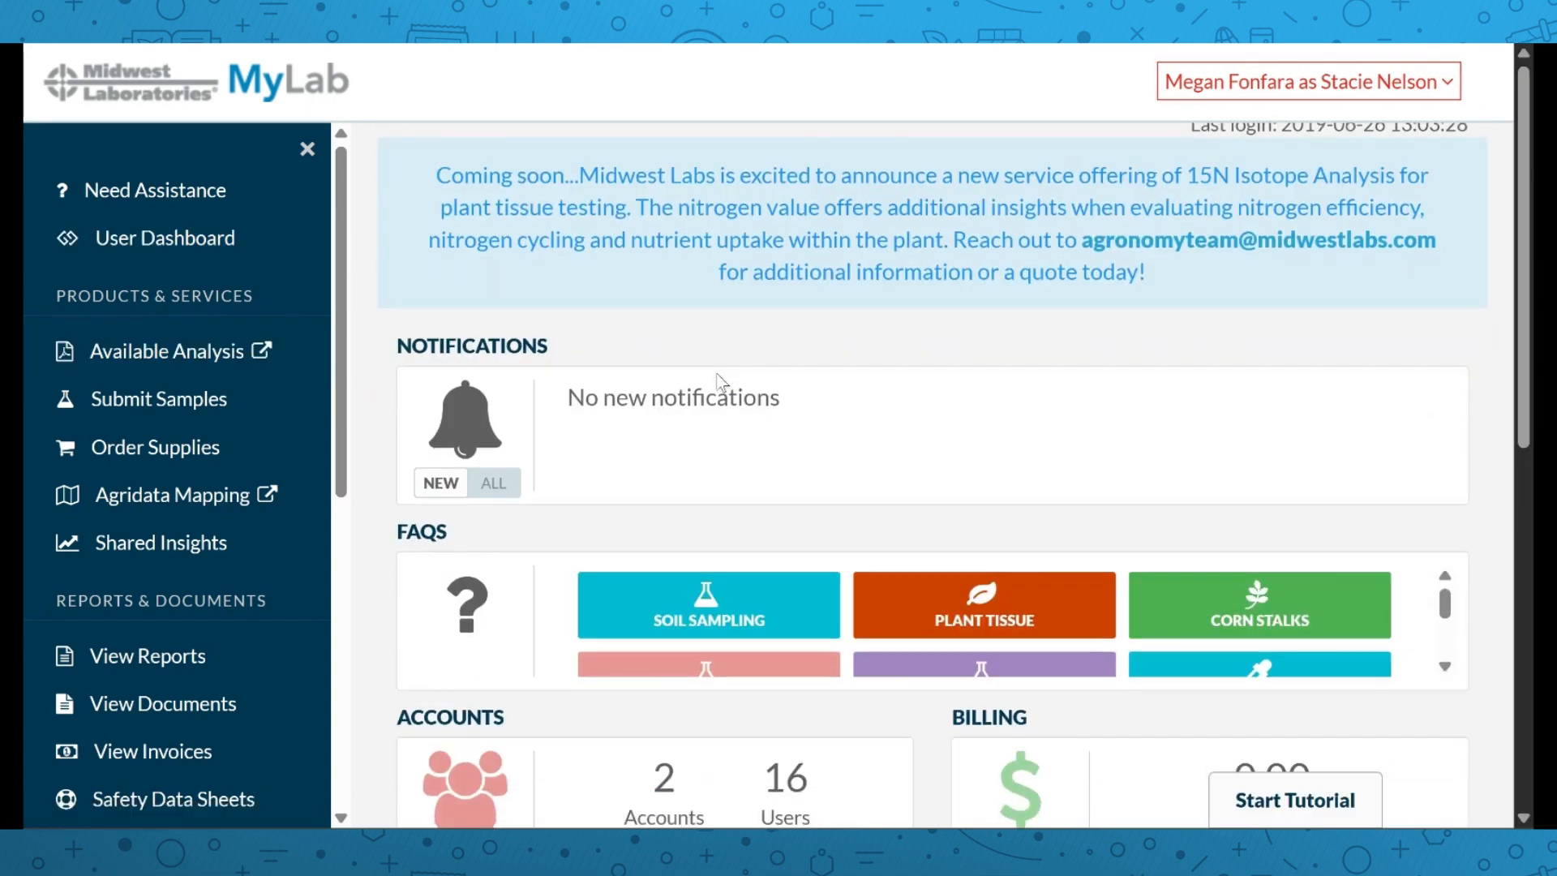
{"action": "scroll", "coordinate": [720, 381], "scroll_direction": "down", "scroll_amount": 2}
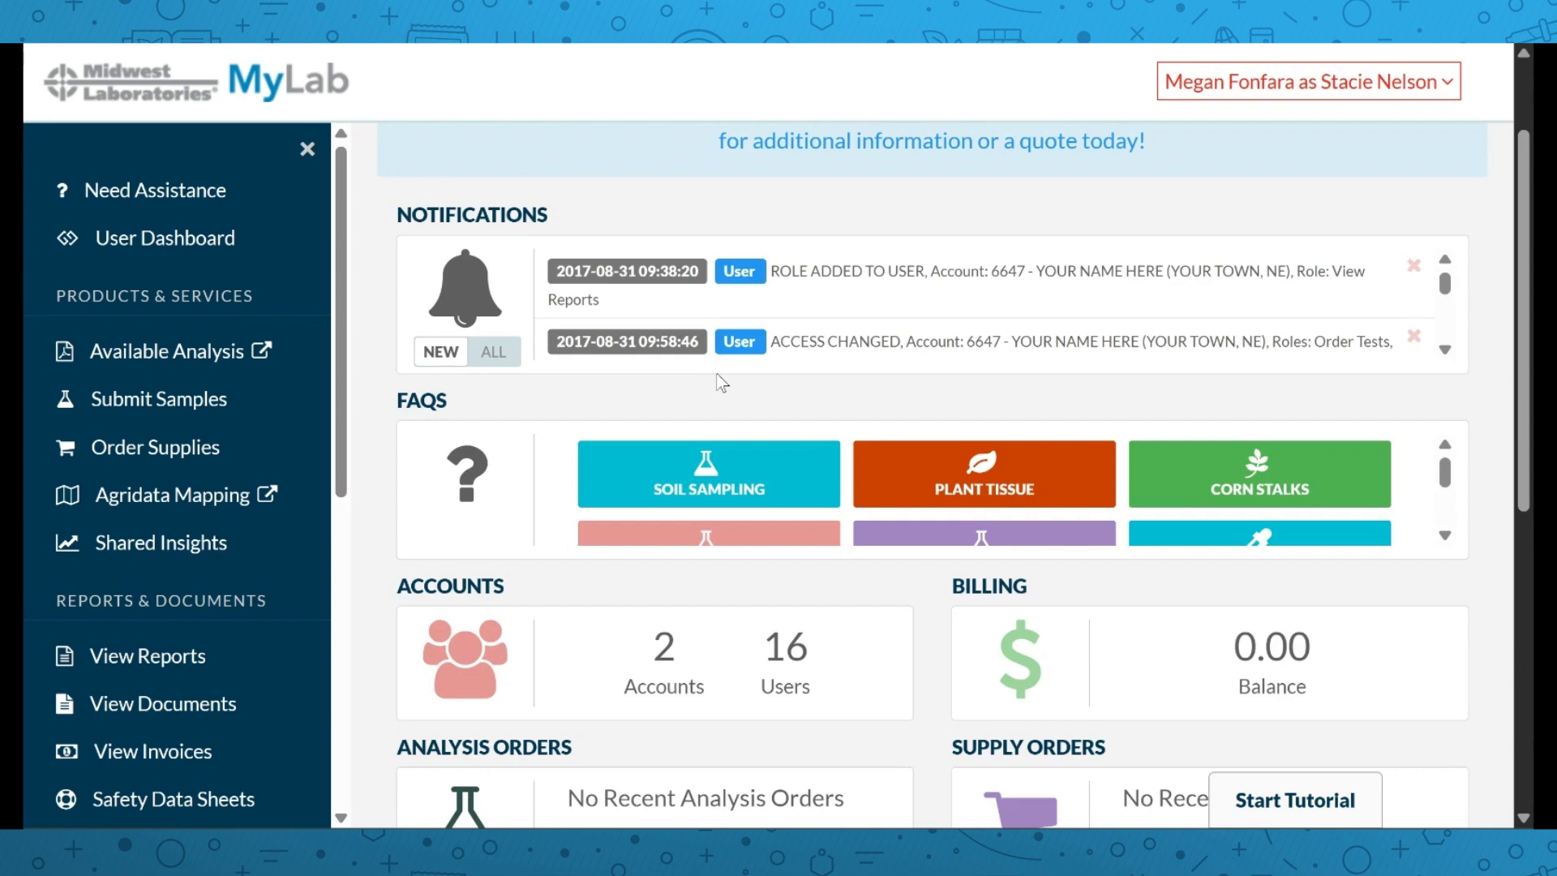
{"action": "scroll", "coordinate": [721, 382], "scroll_direction": "down", "scroll_amount": 2}
{"action": "scroll", "coordinate": [694, 388], "scroll_direction": "down", "scroll_amount": 2}
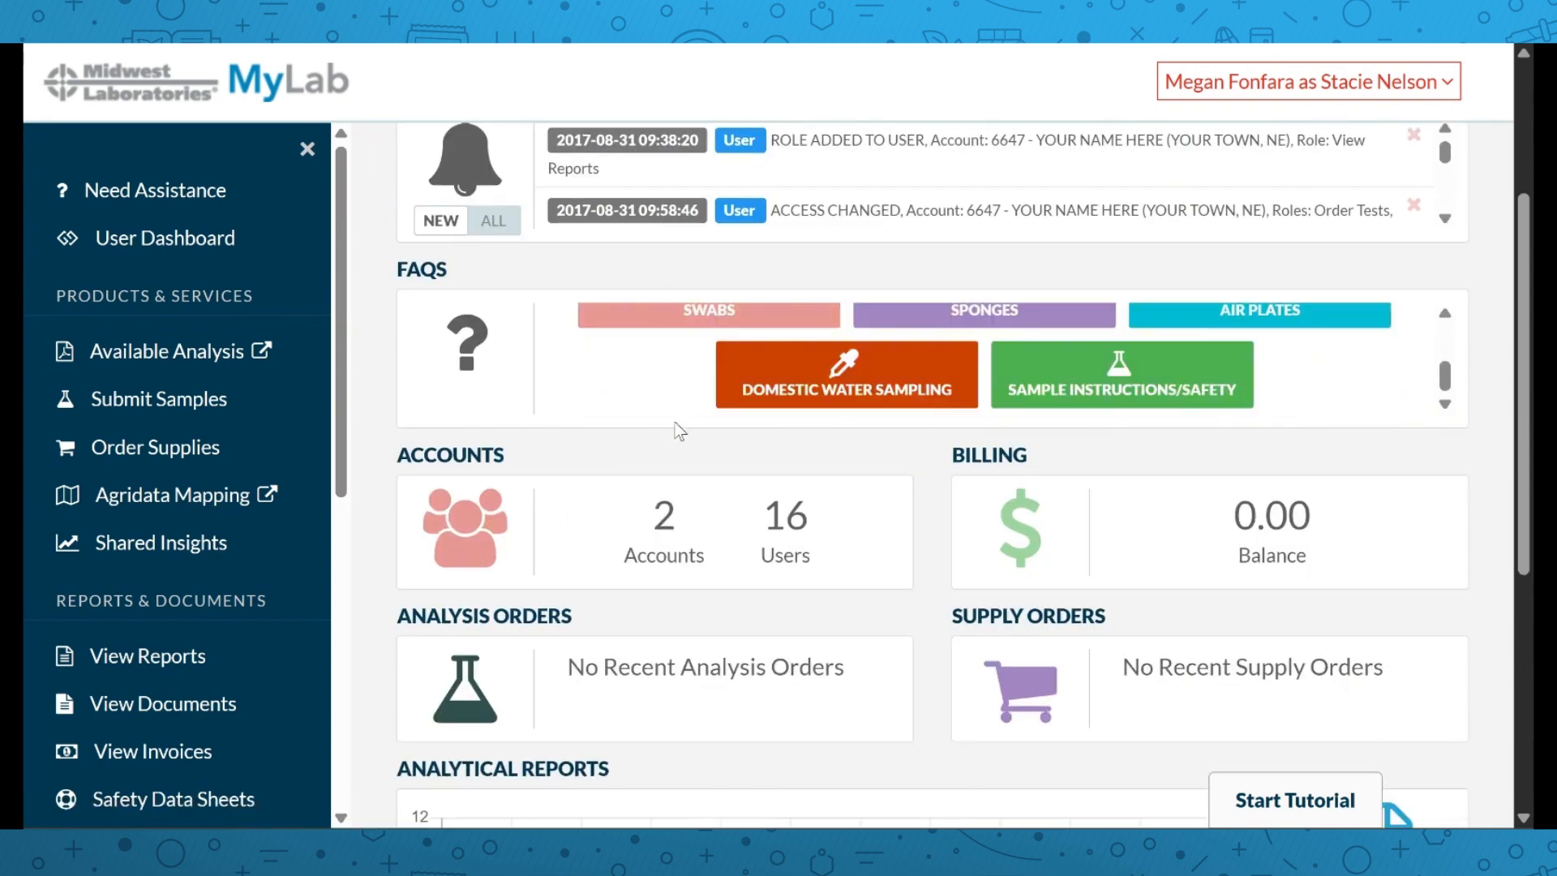
{"action": "scroll", "coordinate": [694, 387], "scroll_direction": "down", "scroll_amount": 2}
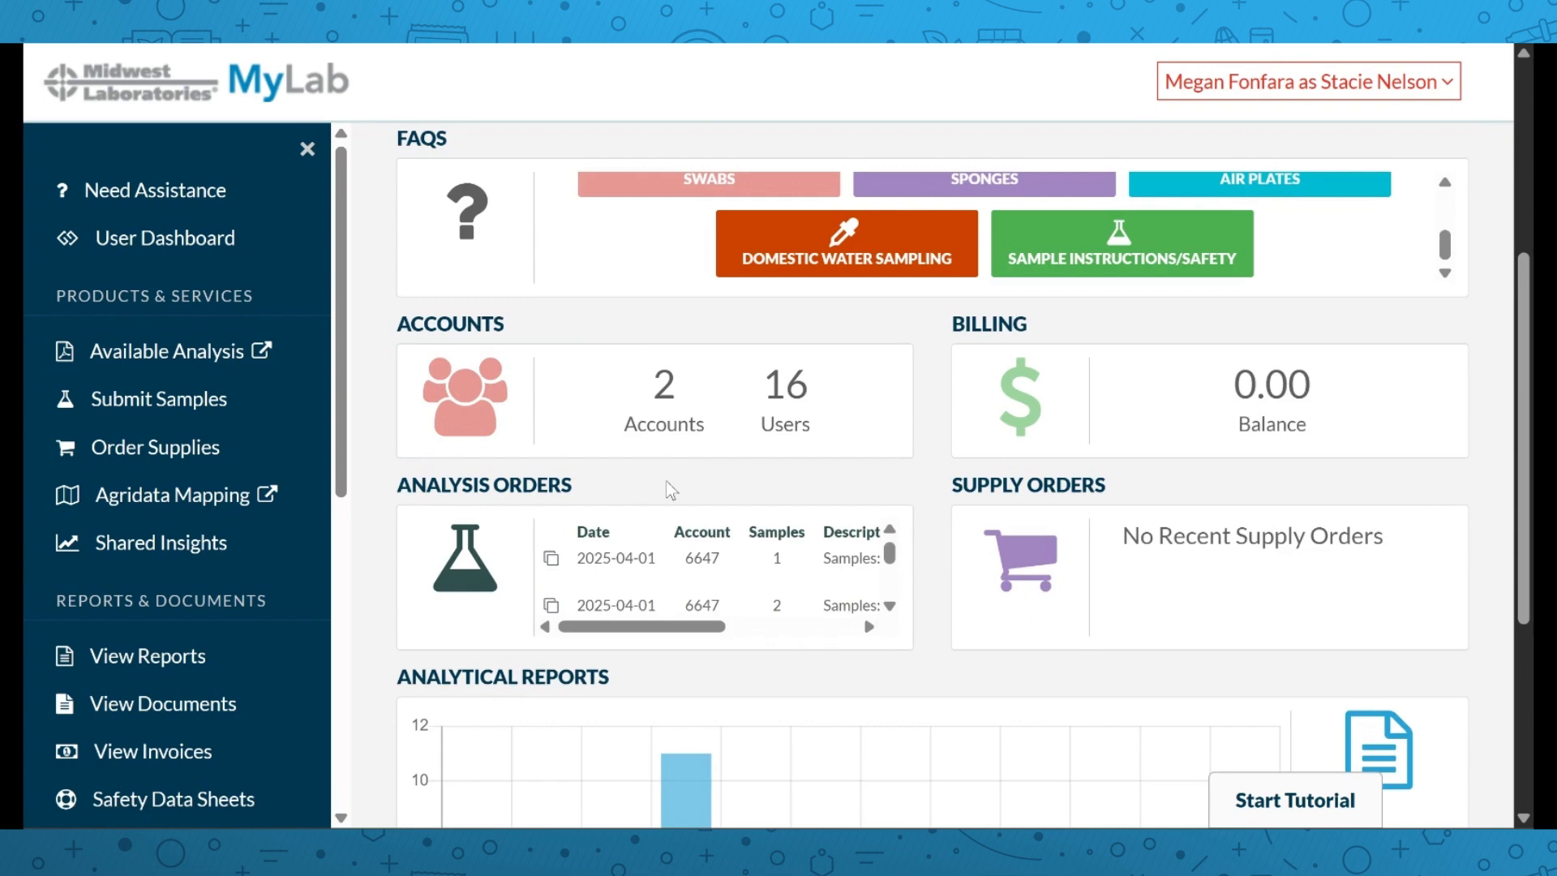
{"action": "scroll", "coordinate": [637, 535], "scroll_direction": "down", "scroll_amount": 3}
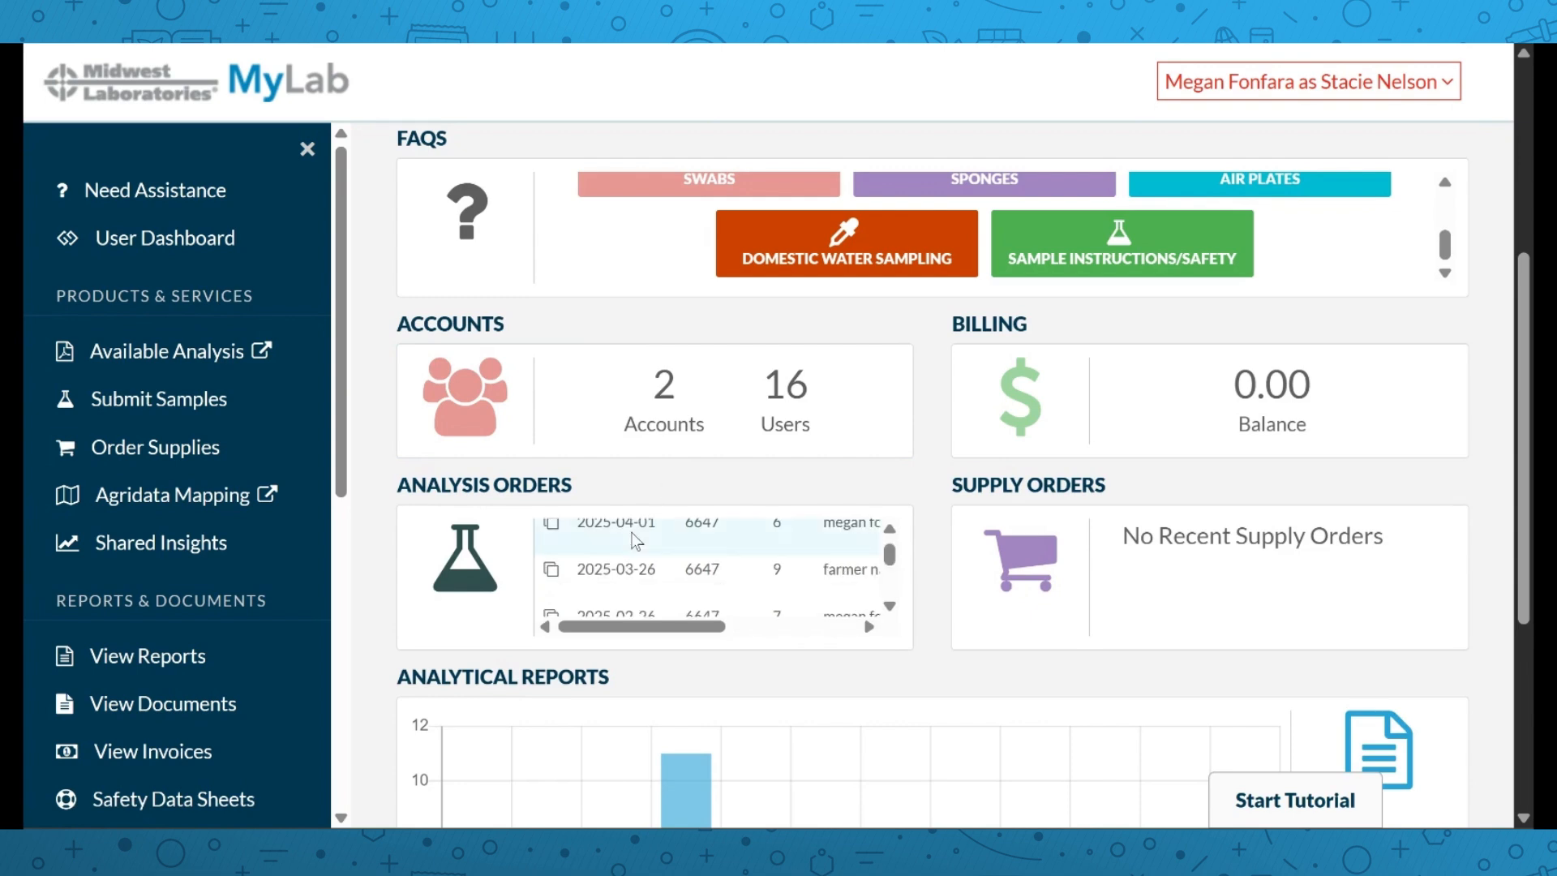
{"action": "scroll", "coordinate": [633, 539], "scroll_direction": "up", "scroll_amount": 3}
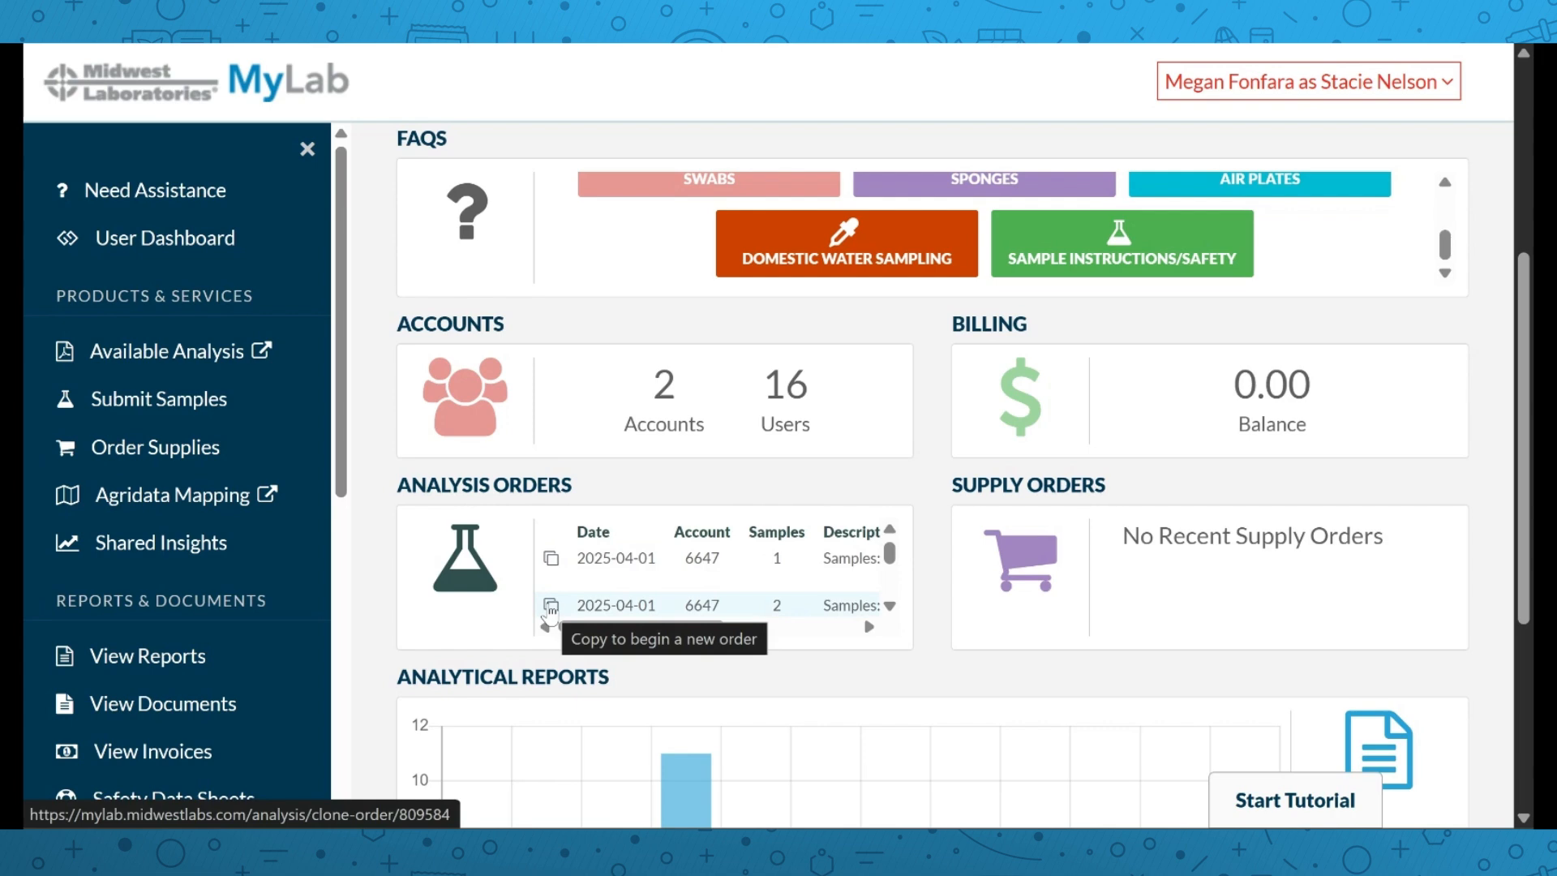
{"action": "scroll", "coordinate": [548, 588], "scroll_direction": "down", "scroll_amount": 3}
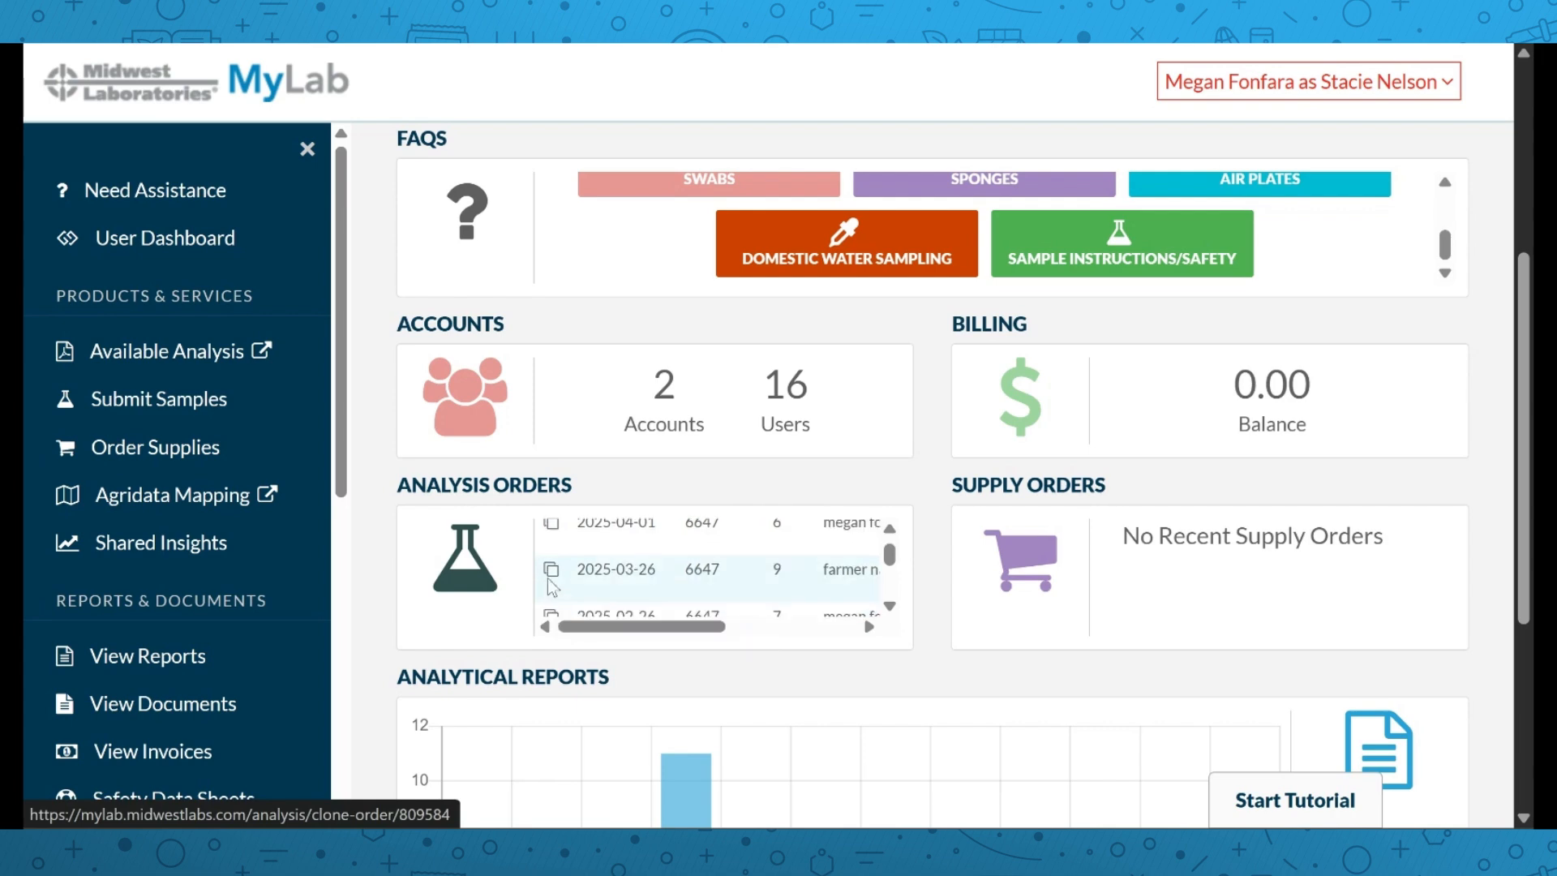
Copy an earlier soil order as the starting point for a new one
{"action": "left_click", "coordinate": [553, 527]}
{"action": "scroll", "coordinate": [966, 498], "scroll_direction": "down", "scroll_amount": 2}
{"action": "scroll", "coordinate": [962, 490], "scroll_direction": "down", "scroll_amount": 10}
{"action": "scroll", "coordinate": [962, 490], "scroll_direction": "down", "scroll_amount": 2}
{"action": "scroll", "coordinate": [962, 490], "scroll_direction": "up", "scroll_amount": 6}
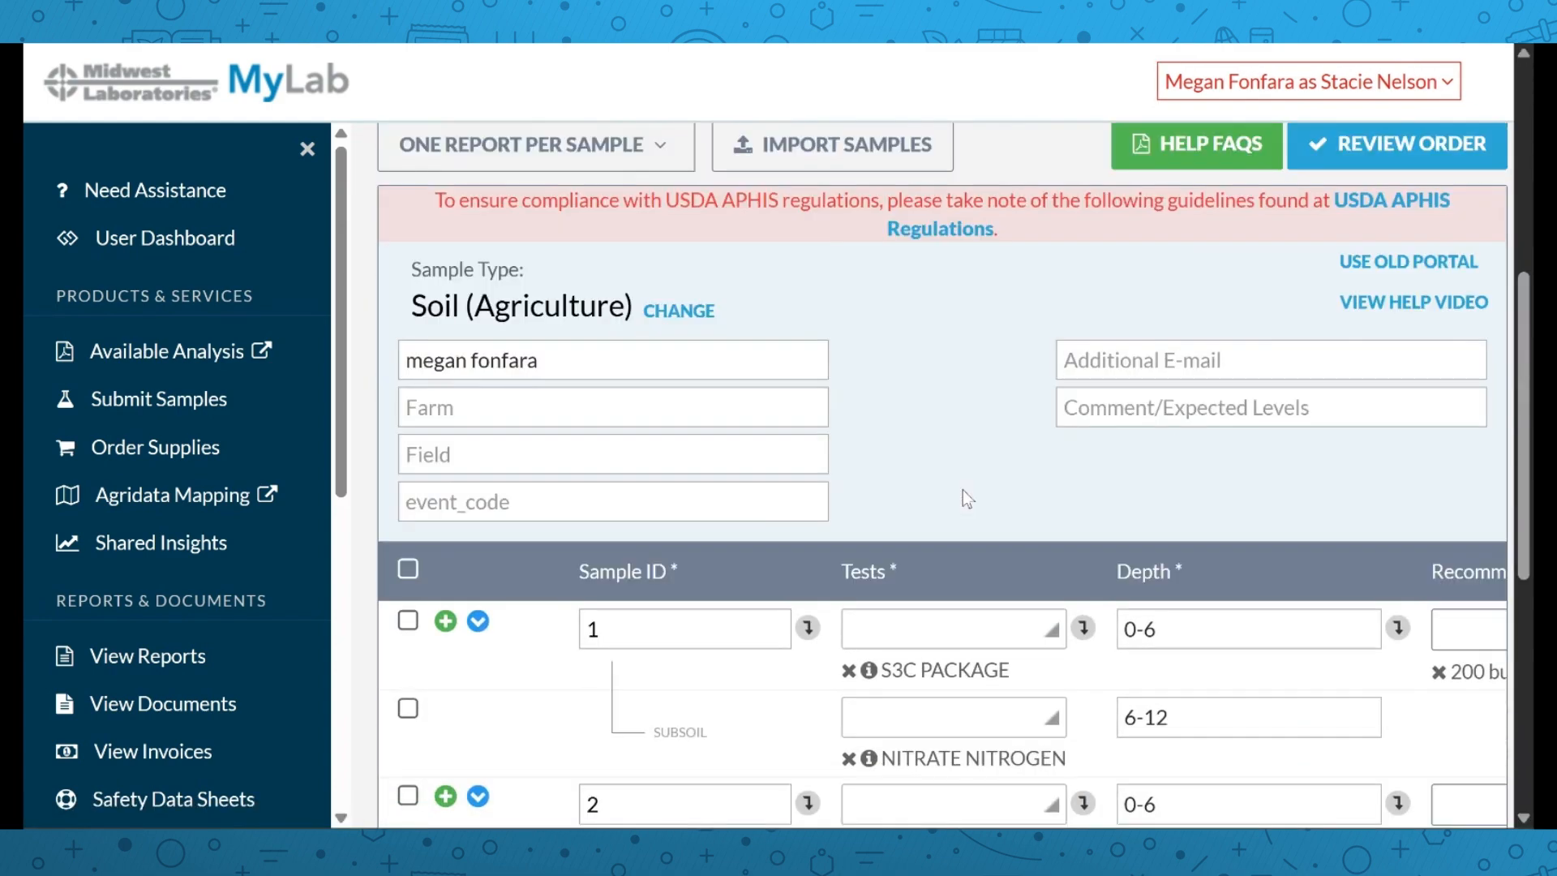
{"action": "scroll", "coordinate": [958, 503], "scroll_direction": "down", "scroll_amount": 3}
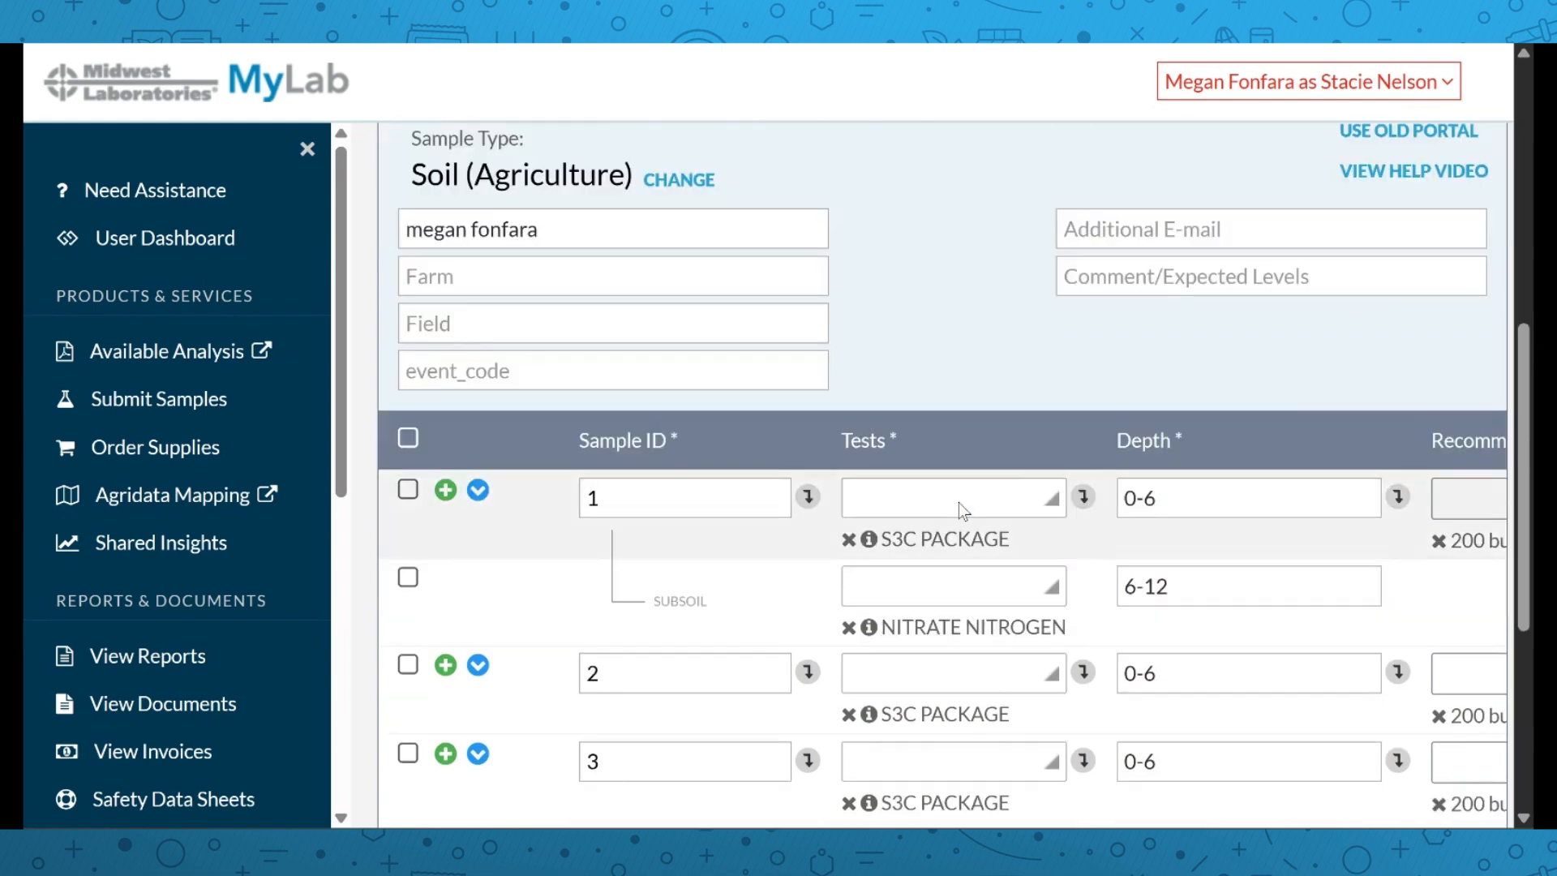
Remove the subsoil row and sample 5, then review the four-sample $111.32 S3C PACKAGE order
{"action": "left_click", "coordinate": [408, 446]}
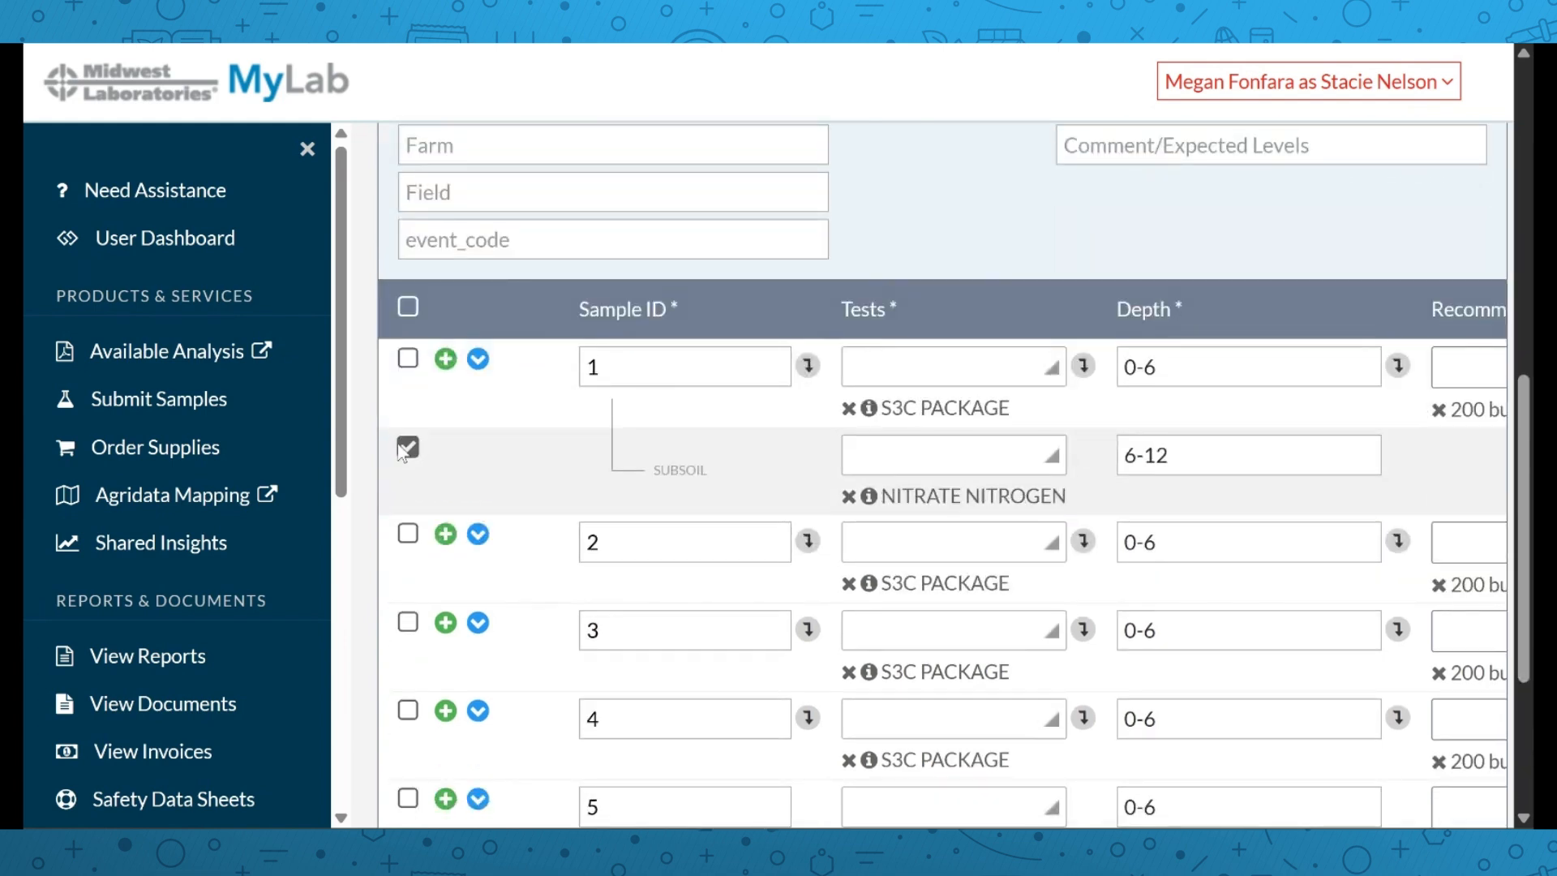
{"action": "scroll", "coordinate": [612, 511], "scroll_direction": "down", "scroll_amount": 4}
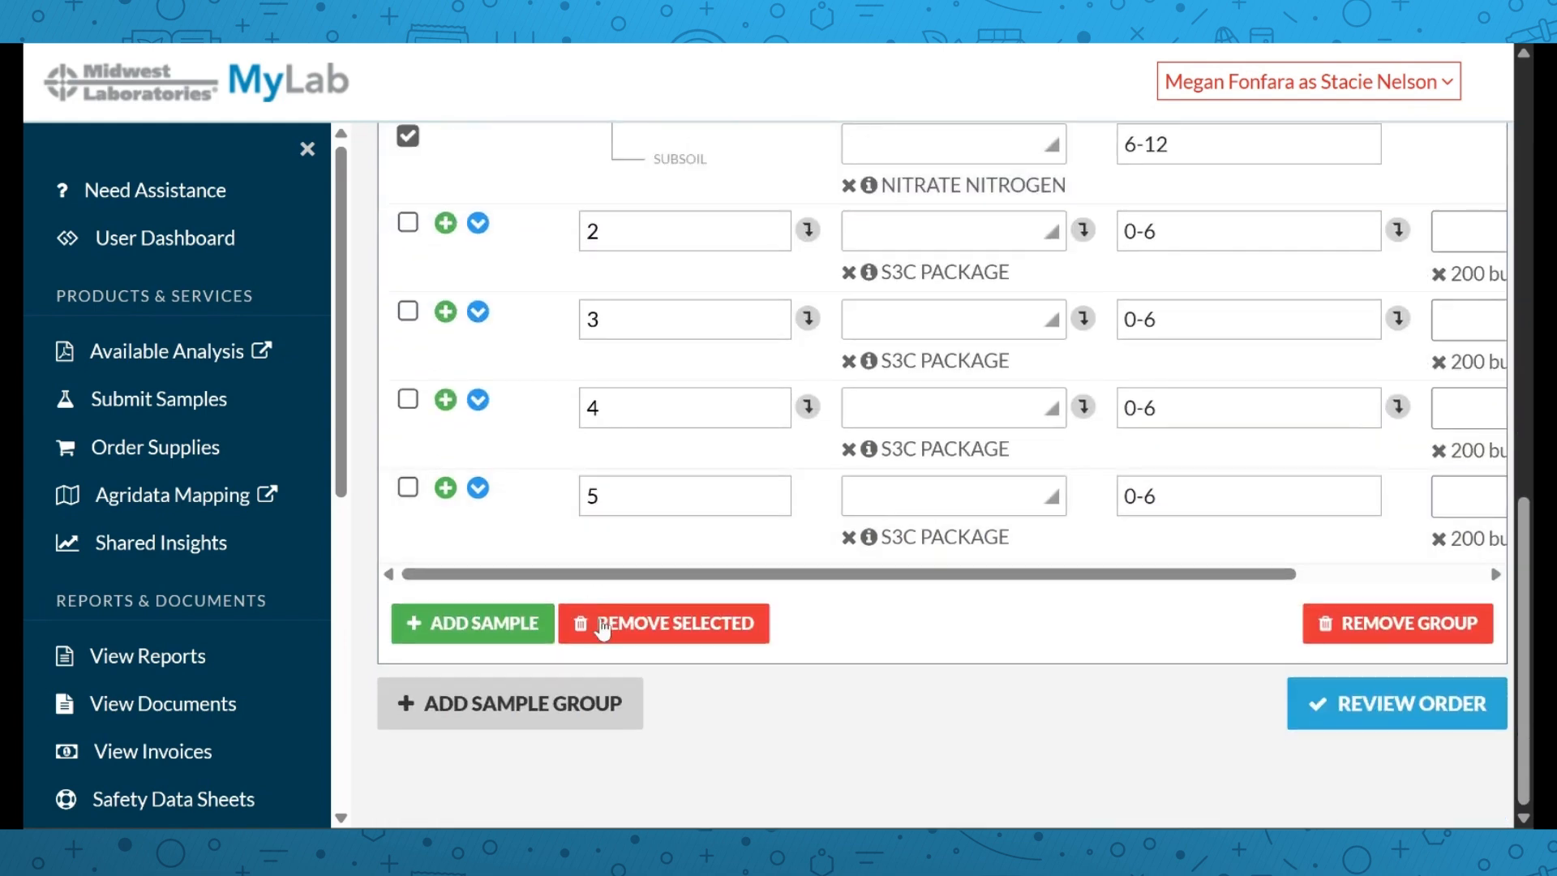
{"action": "left_click", "coordinate": [600, 628]}
{"action": "scroll", "coordinate": [832, 519], "scroll_direction": "up", "scroll_amount": 3}
{"action": "scroll", "coordinate": [832, 519], "scroll_direction": "down", "scroll_amount": 3}
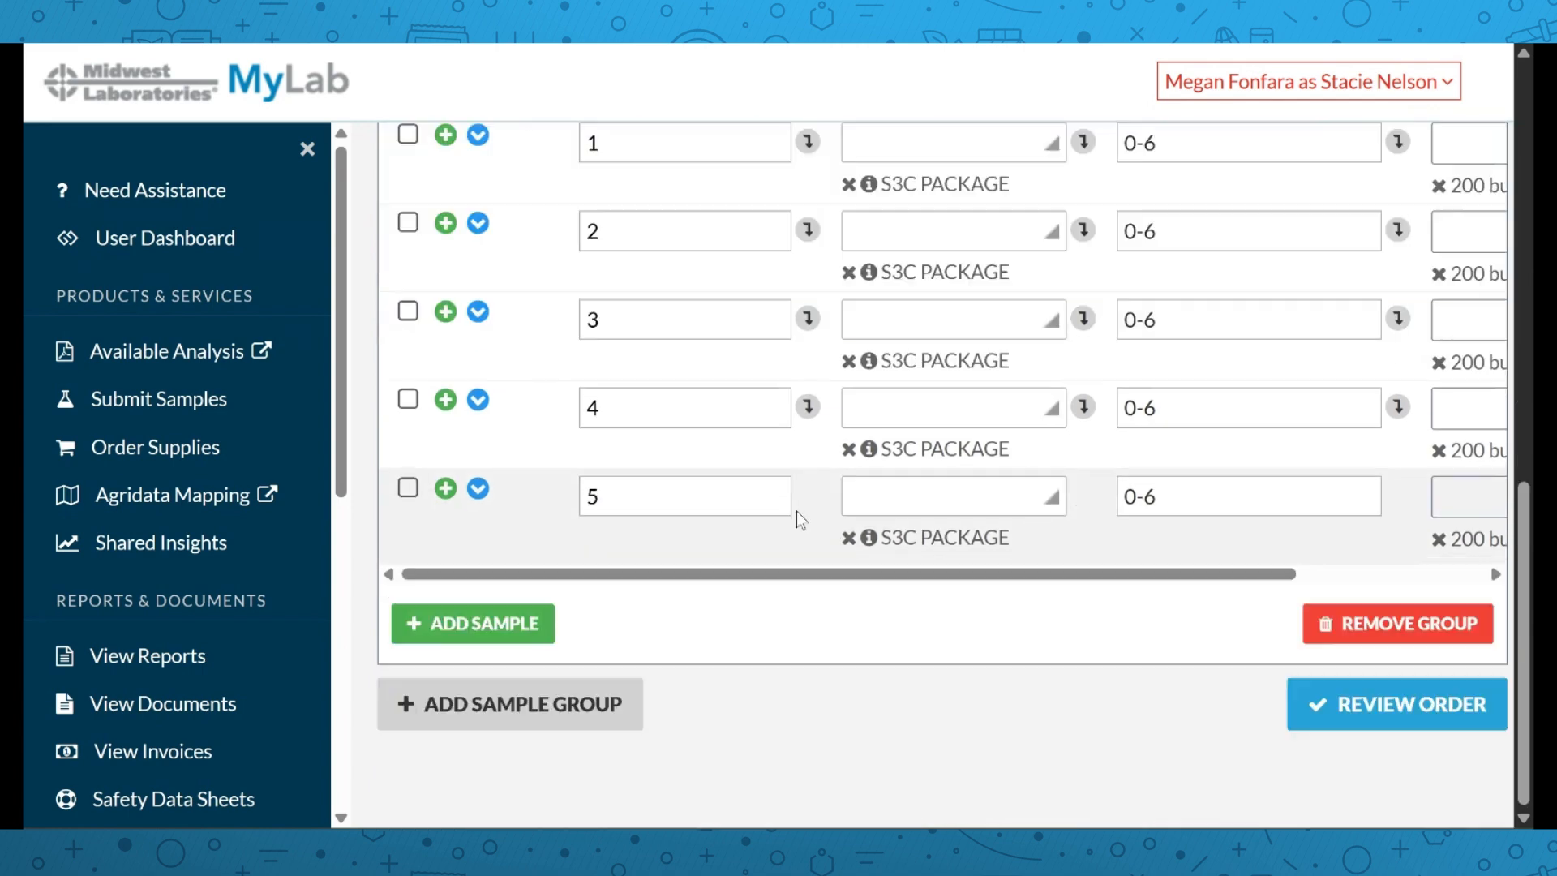
{"action": "left_click", "coordinate": [408, 490]}
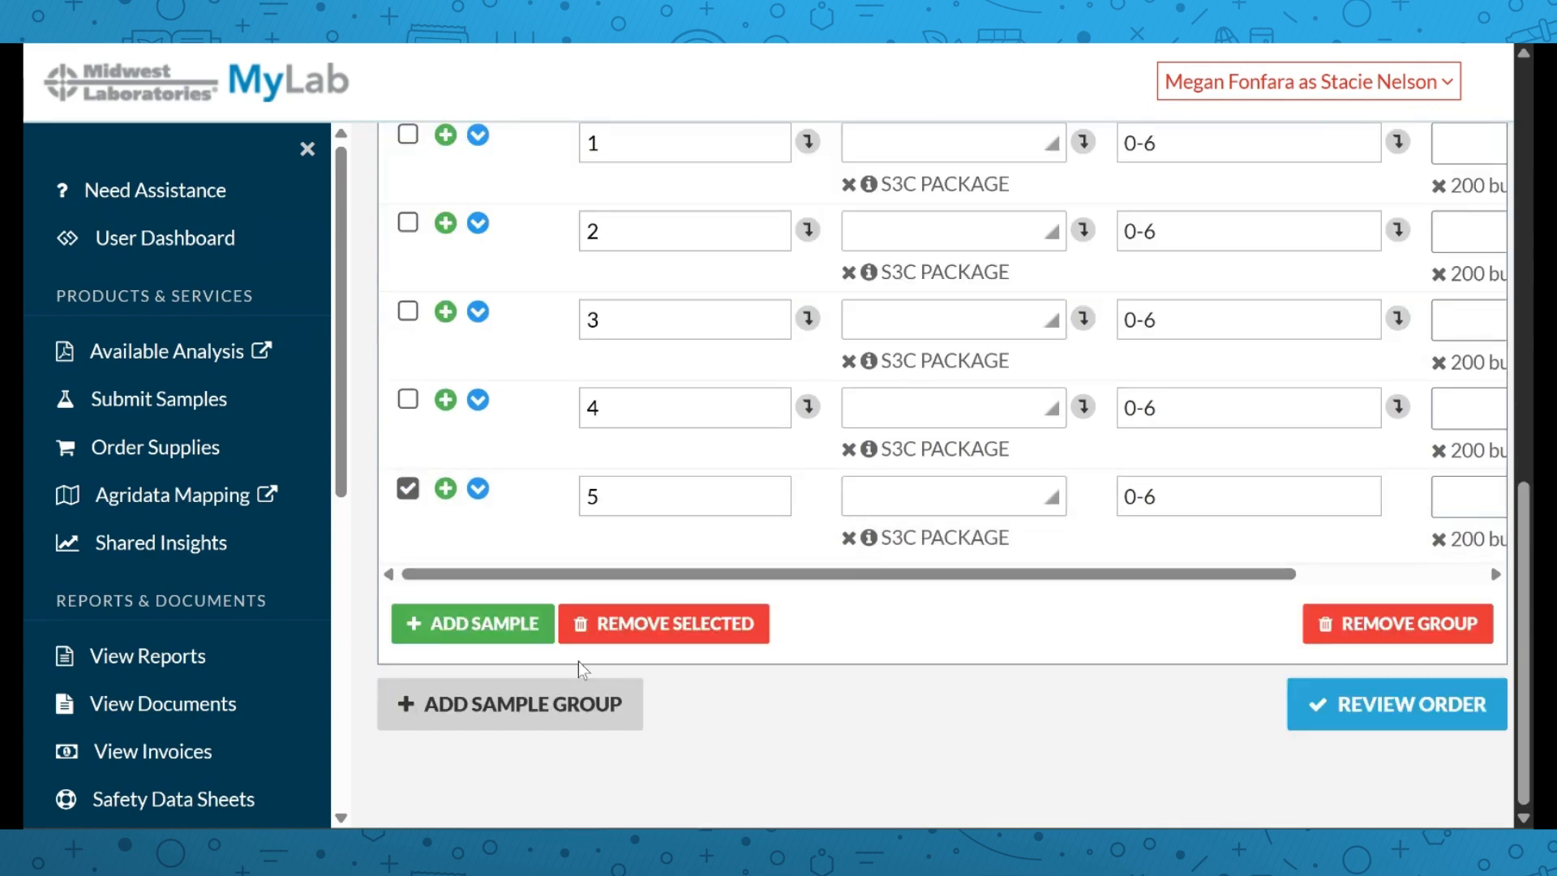
{"action": "left_click", "coordinate": [642, 626]}
{"action": "scroll", "coordinate": [1034, 524], "scroll_direction": "up", "scroll_amount": 3}
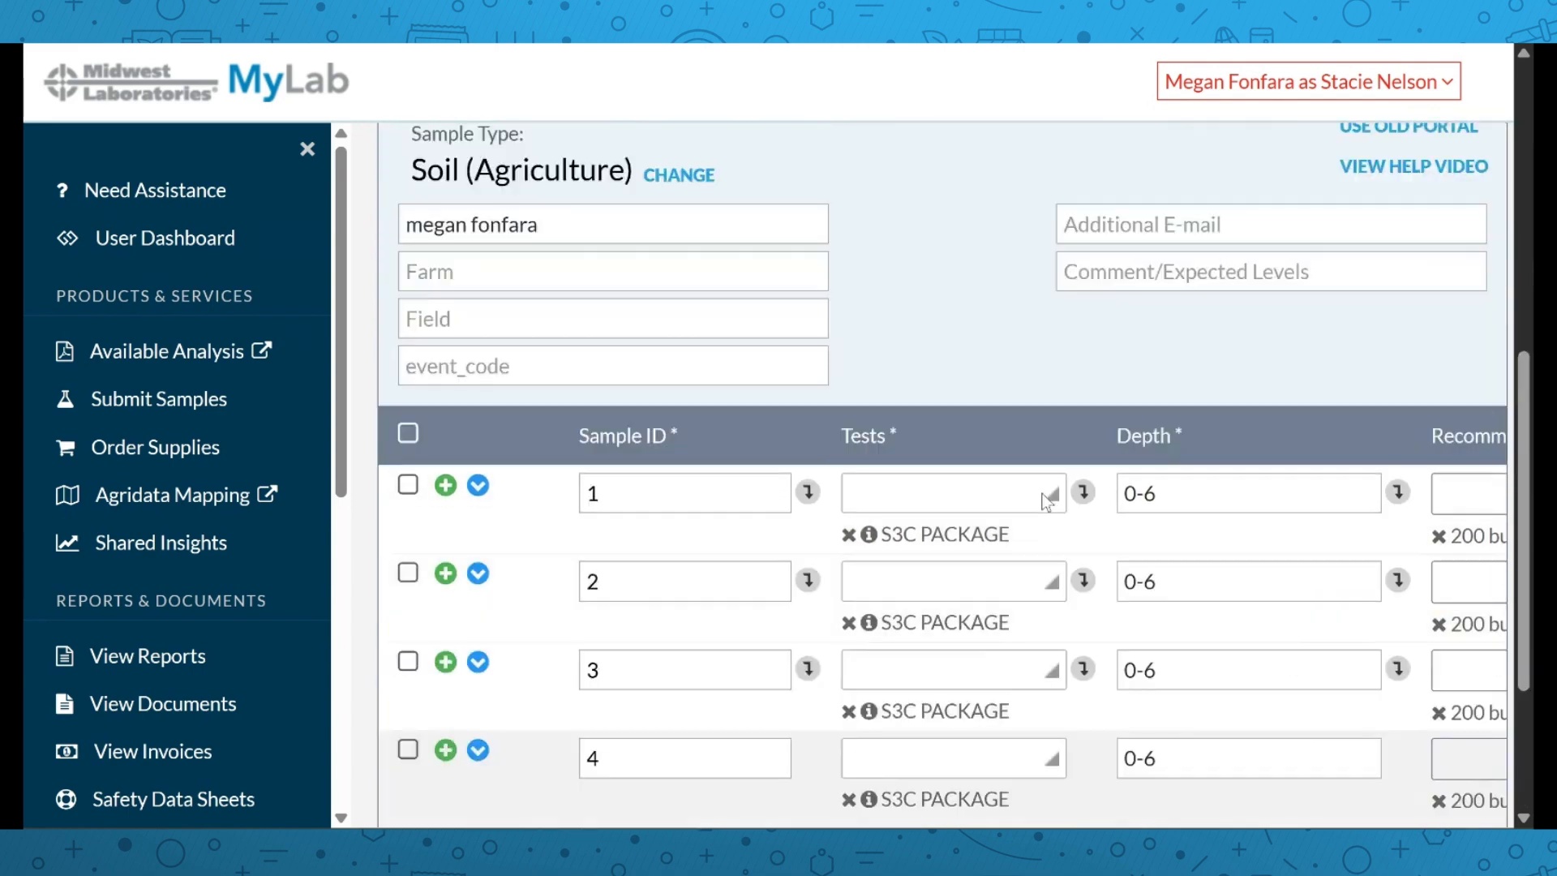
{"action": "scroll", "coordinate": [1043, 507], "scroll_direction": "down", "scroll_amount": 3}
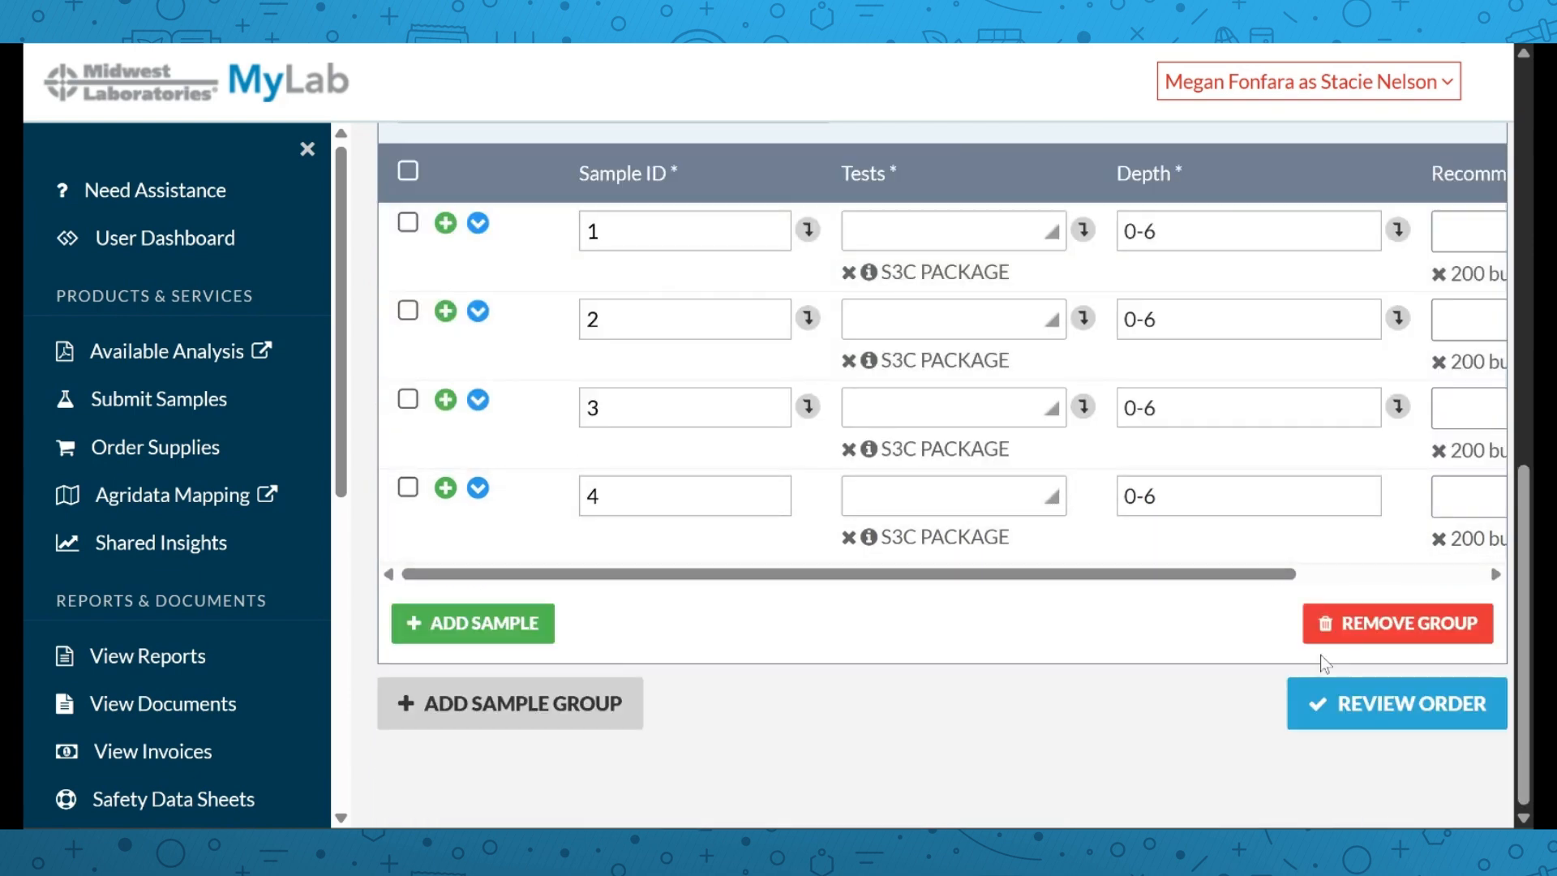
{"action": "left_click", "coordinate": [1349, 712]}
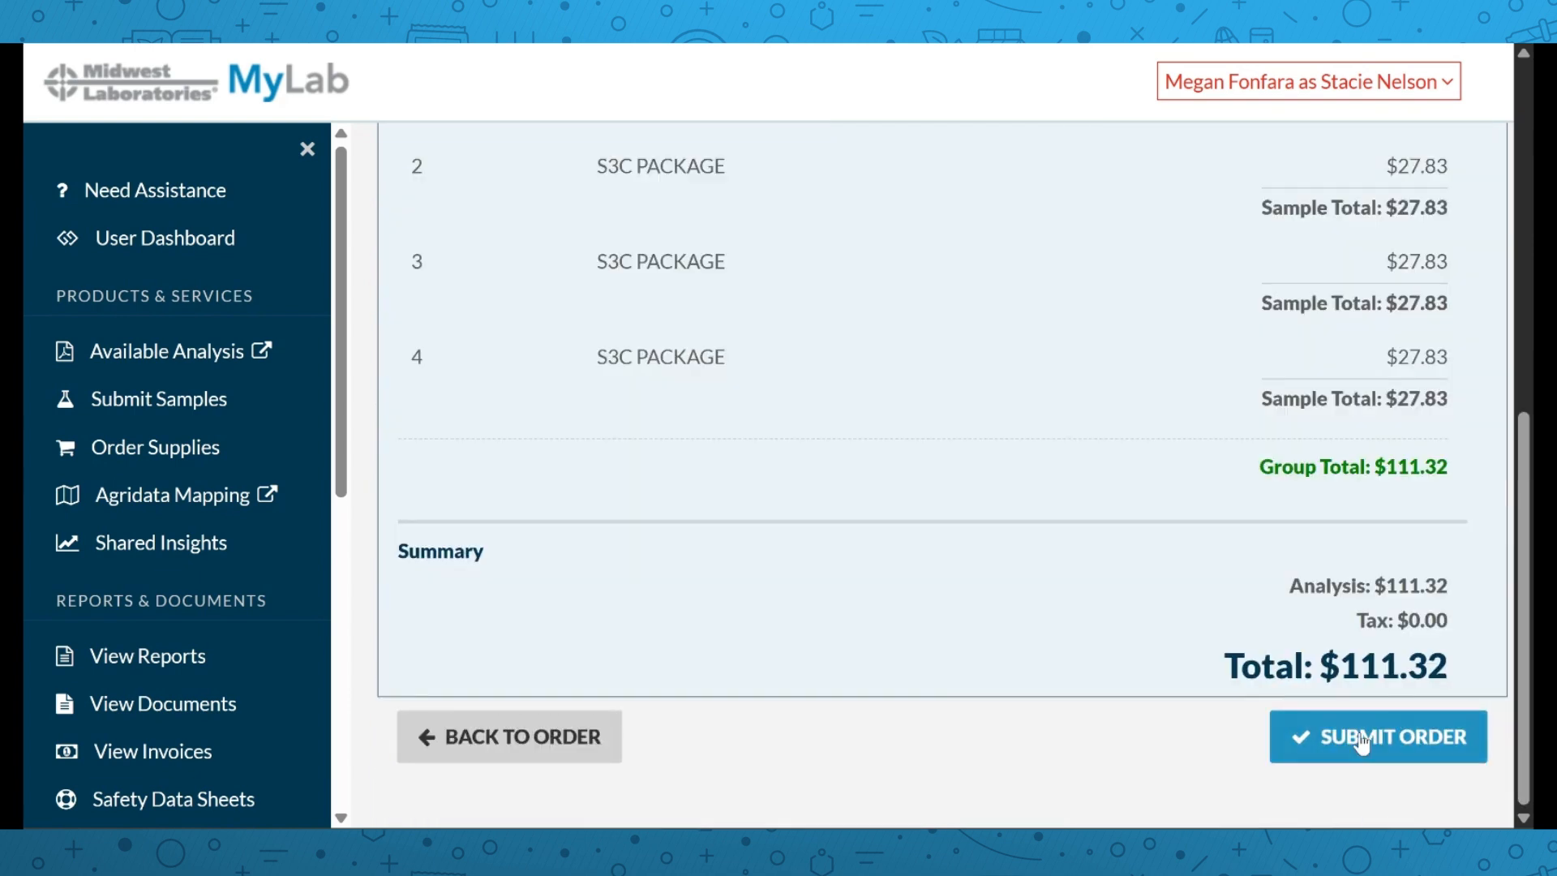
Submit the soil order, close both notices, and scroll through the printable Soil Analysis form
{"action": "left_click", "coordinate": [1365, 740]}
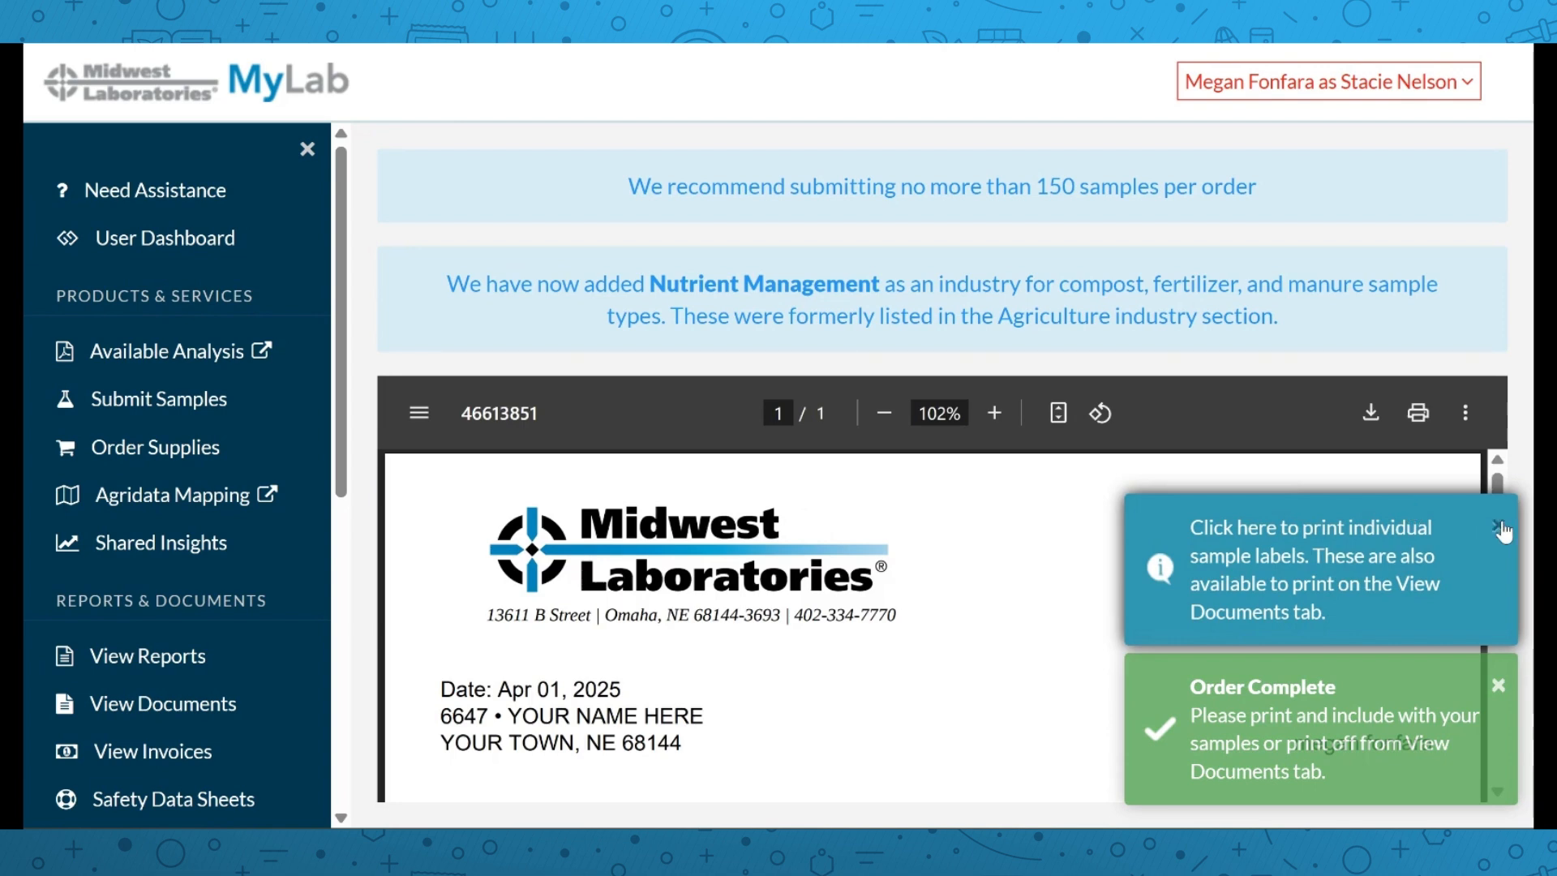
{"action": "left_click", "coordinate": [1501, 528]}
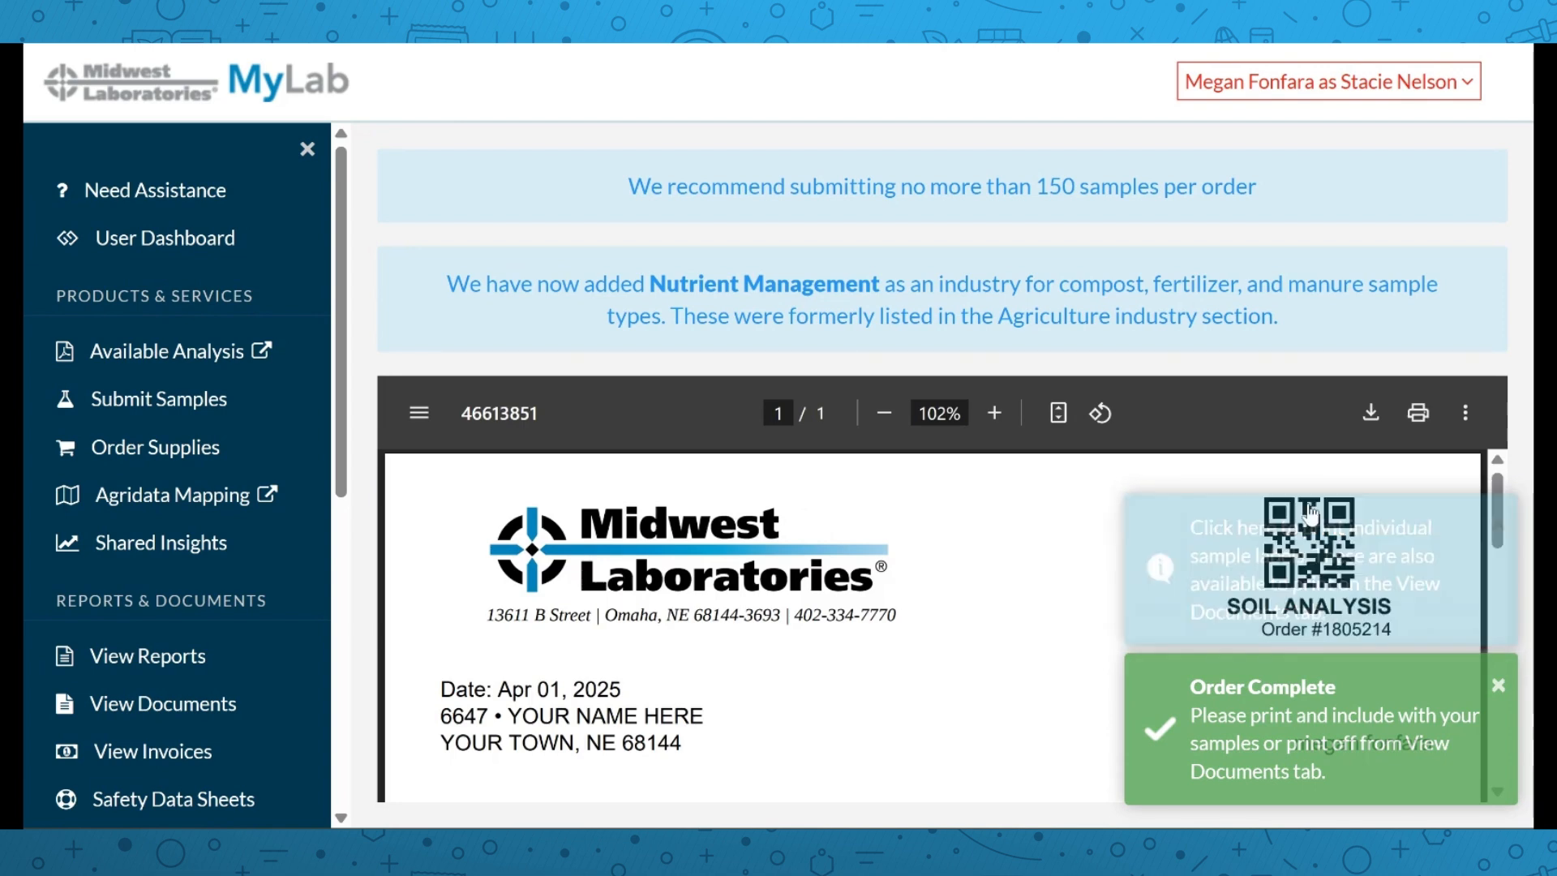
{"action": "left_click", "coordinate": [1497, 685]}
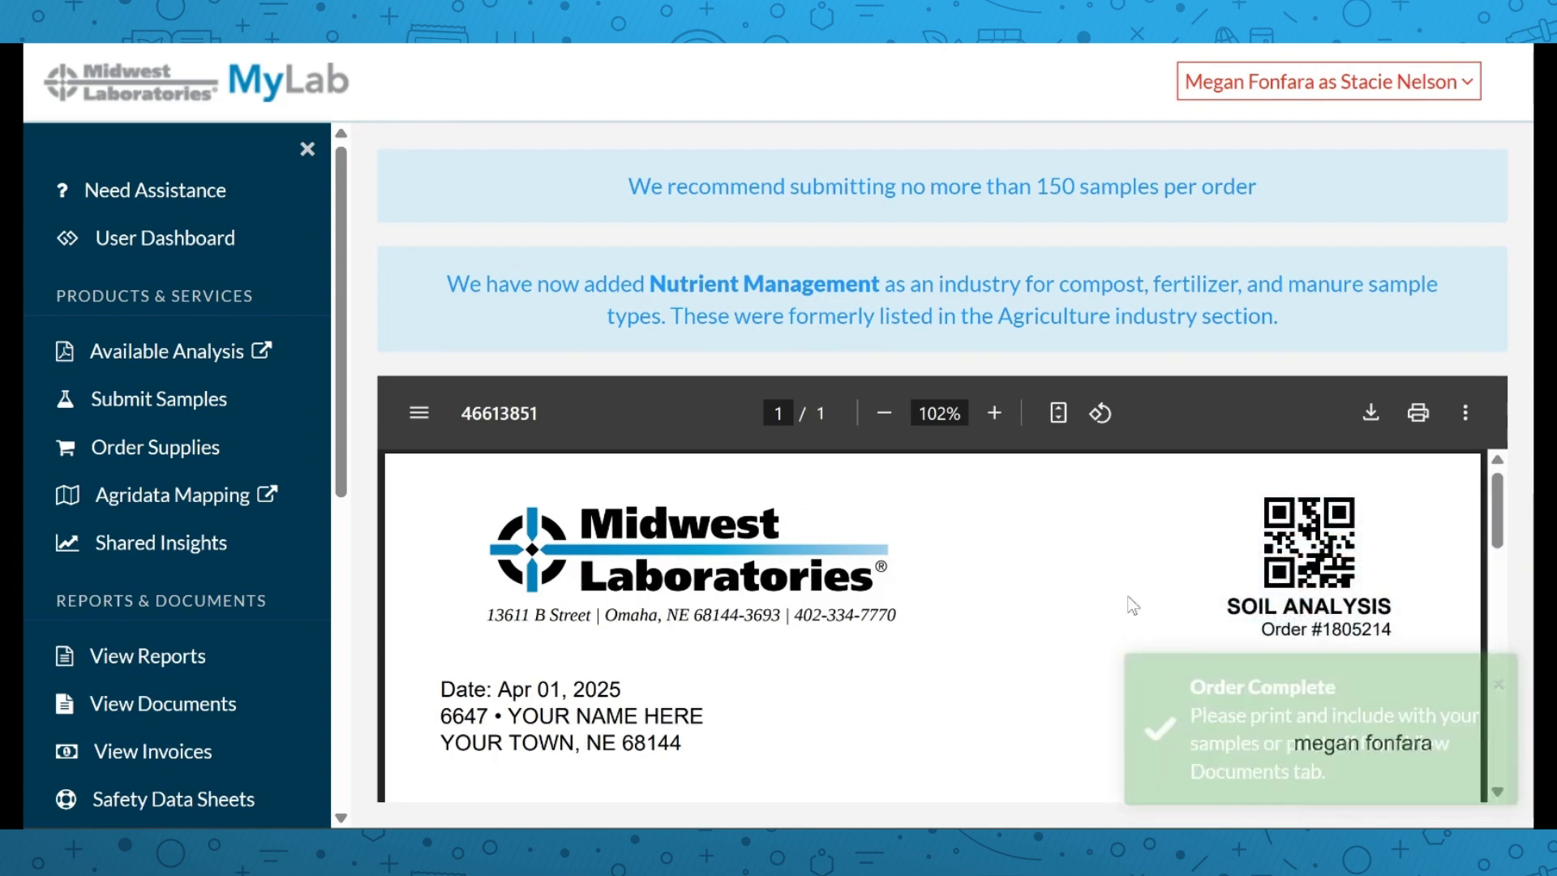
{"action": "scroll", "coordinate": [925, 550], "scroll_direction": "down", "scroll_amount": 1}
{"action": "scroll", "coordinate": [925, 550], "scroll_direction": "down", "scroll_amount": 1}
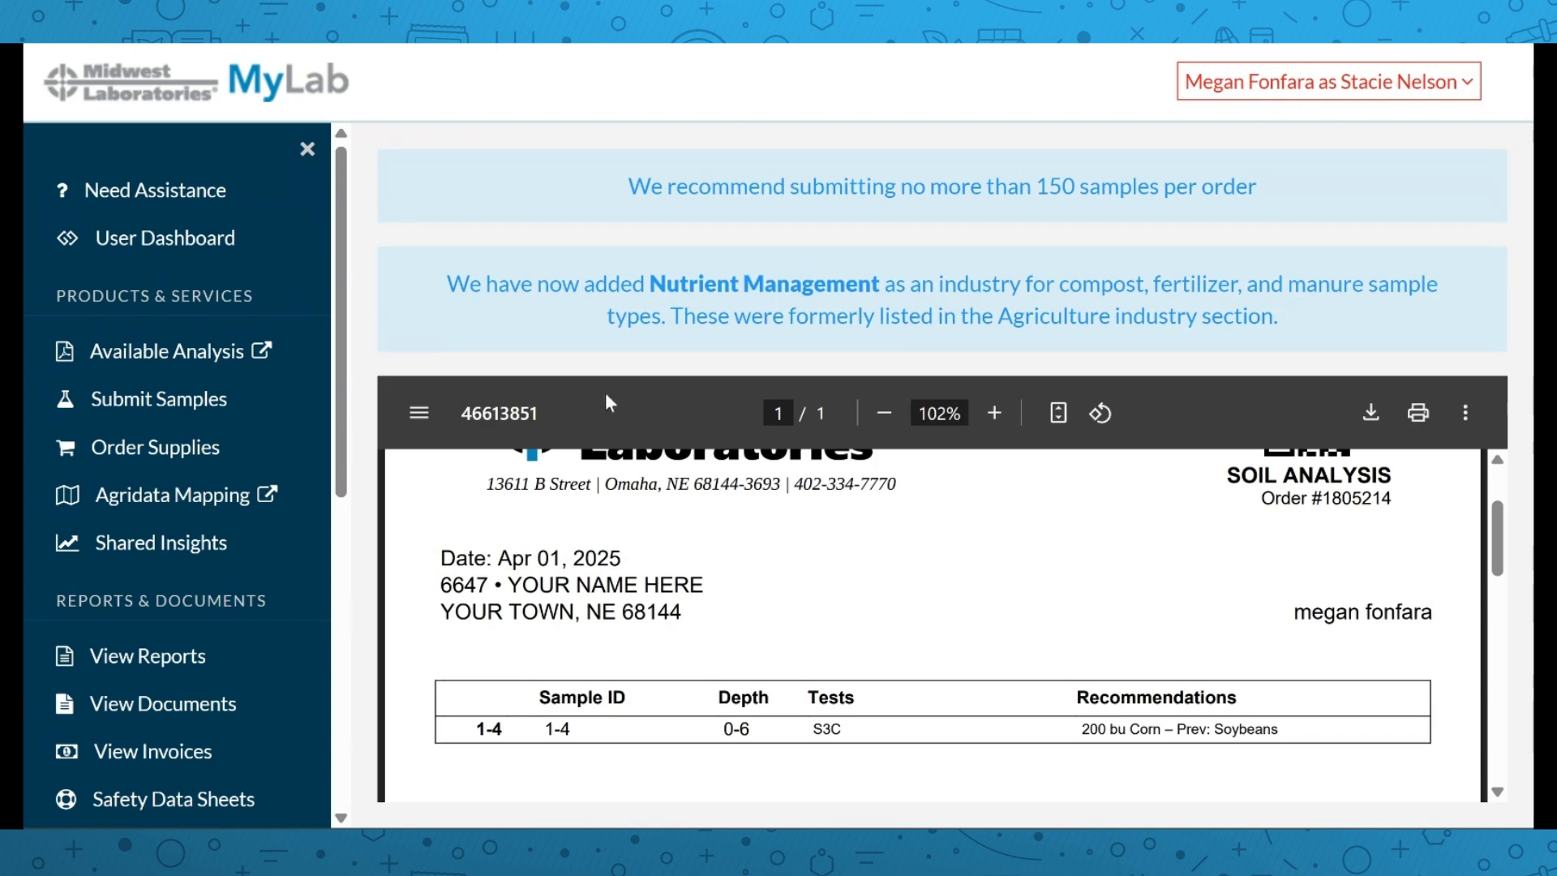
Open the Order Supplies page from the sidebar
{"action": "left_click", "coordinate": [227, 451]}
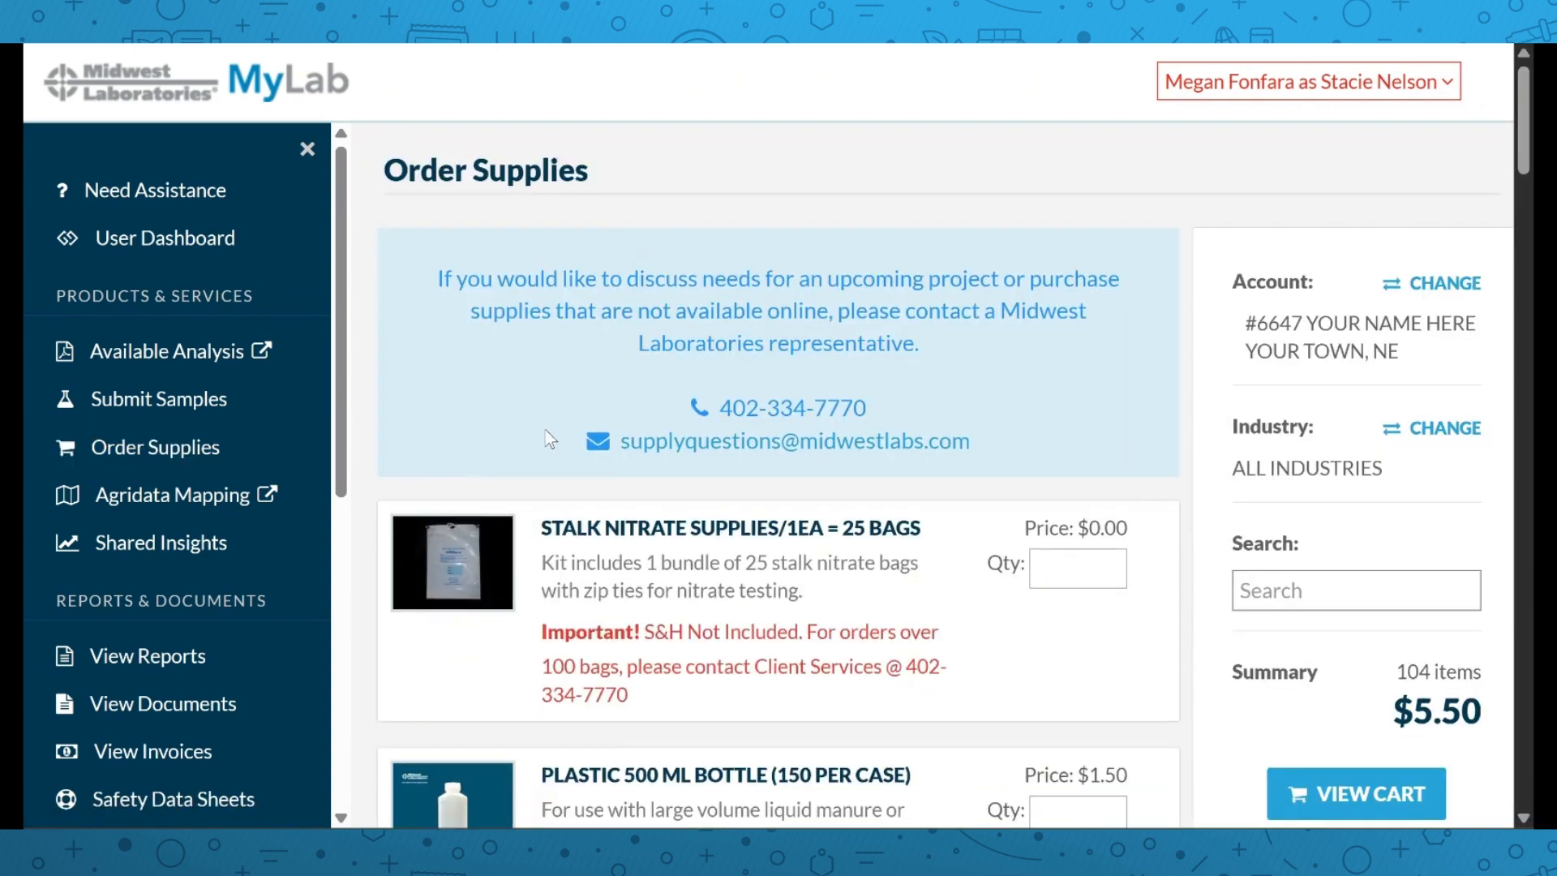
{"action": "scroll", "coordinate": [637, 418], "scroll_direction": "down", "scroll_amount": 2}
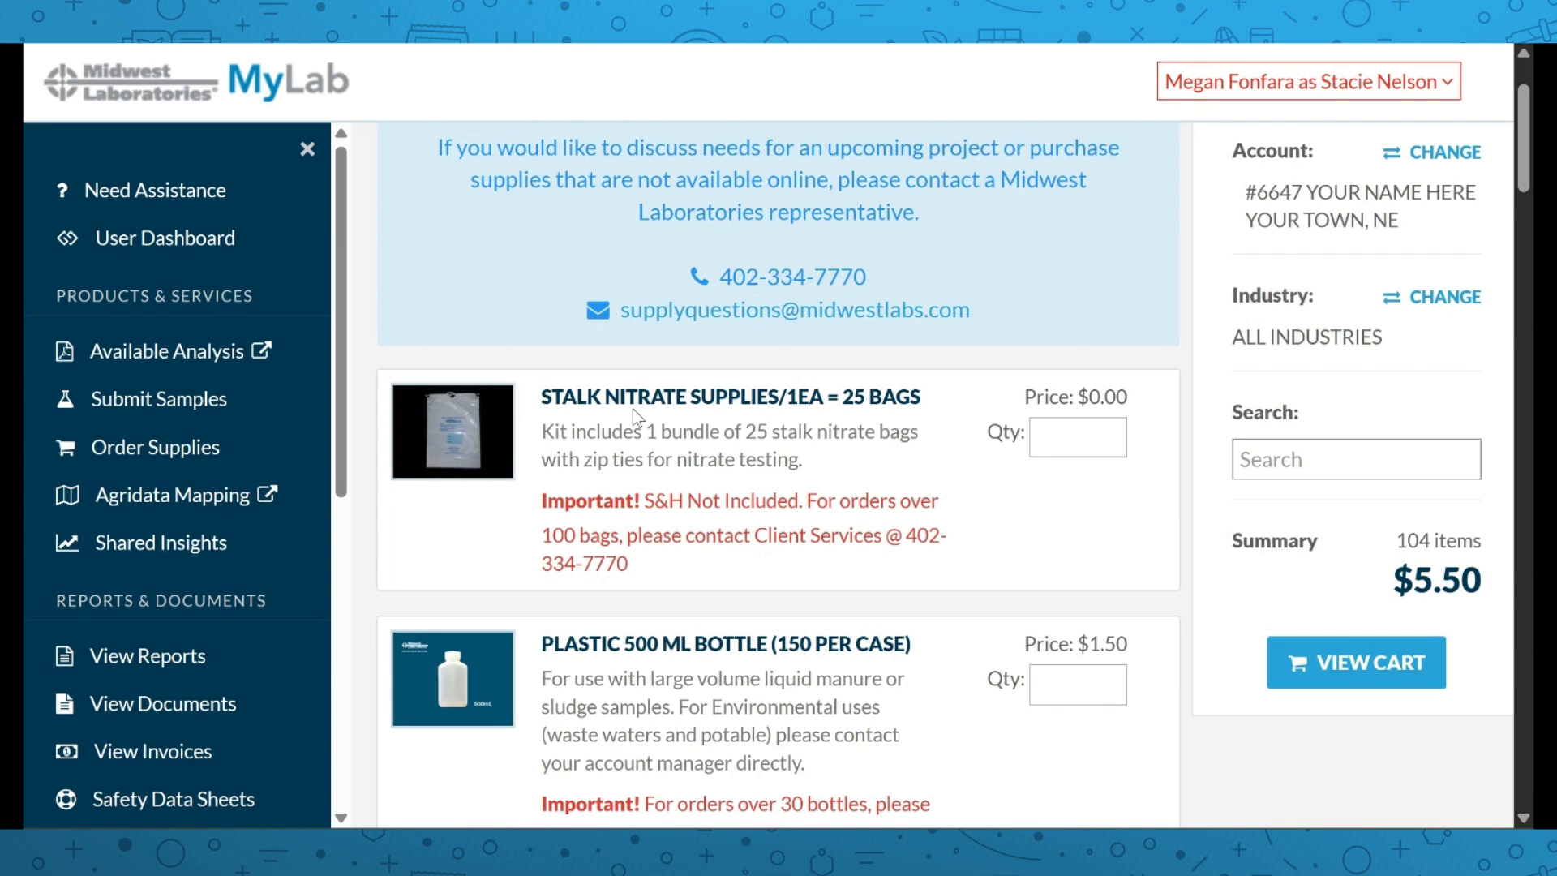
{"action": "scroll", "coordinate": [663, 456], "scroll_direction": "down", "scroll_amount": 10}
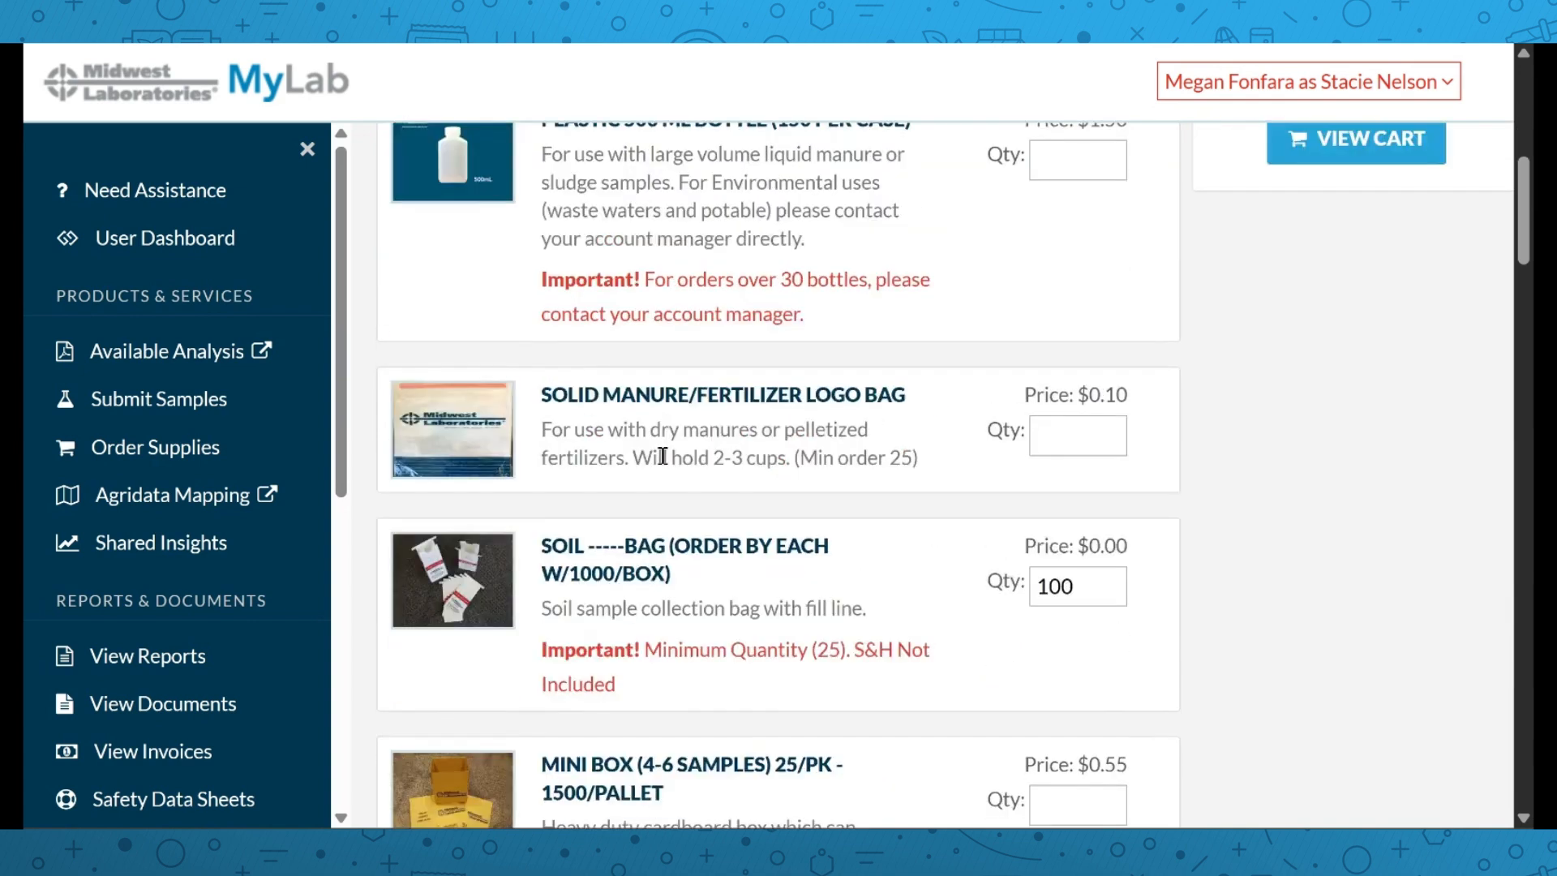
Check the soil bag quantity of 100 and review the product list with small and medium boxes
{"action": "left_click", "coordinate": [1083, 331]}
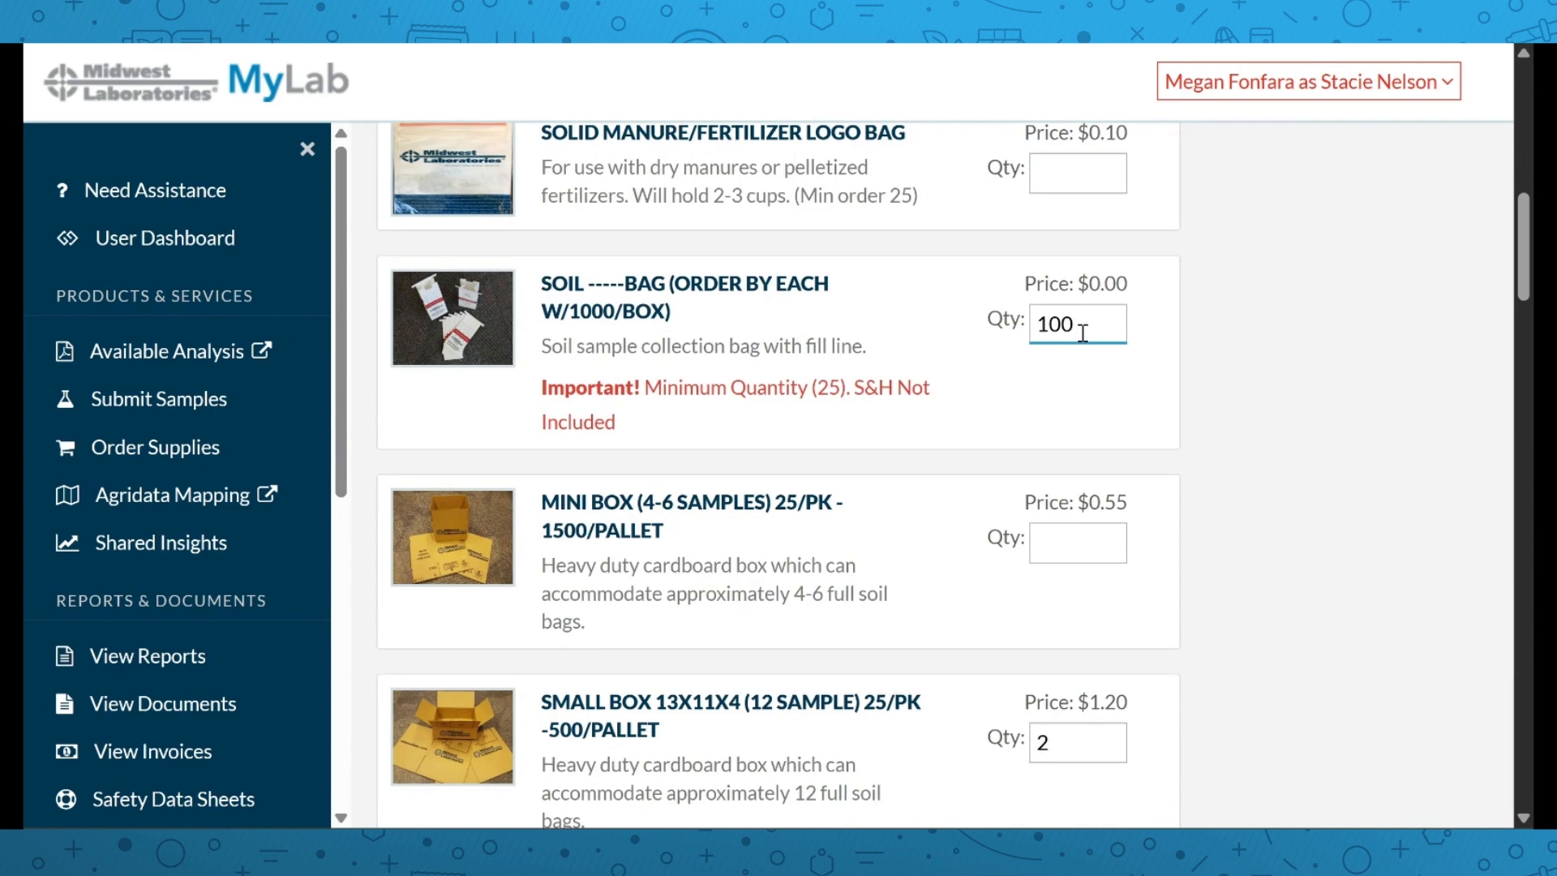
{"action": "scroll", "coordinate": [1082, 337], "scroll_direction": "down", "scroll_amount": 8}
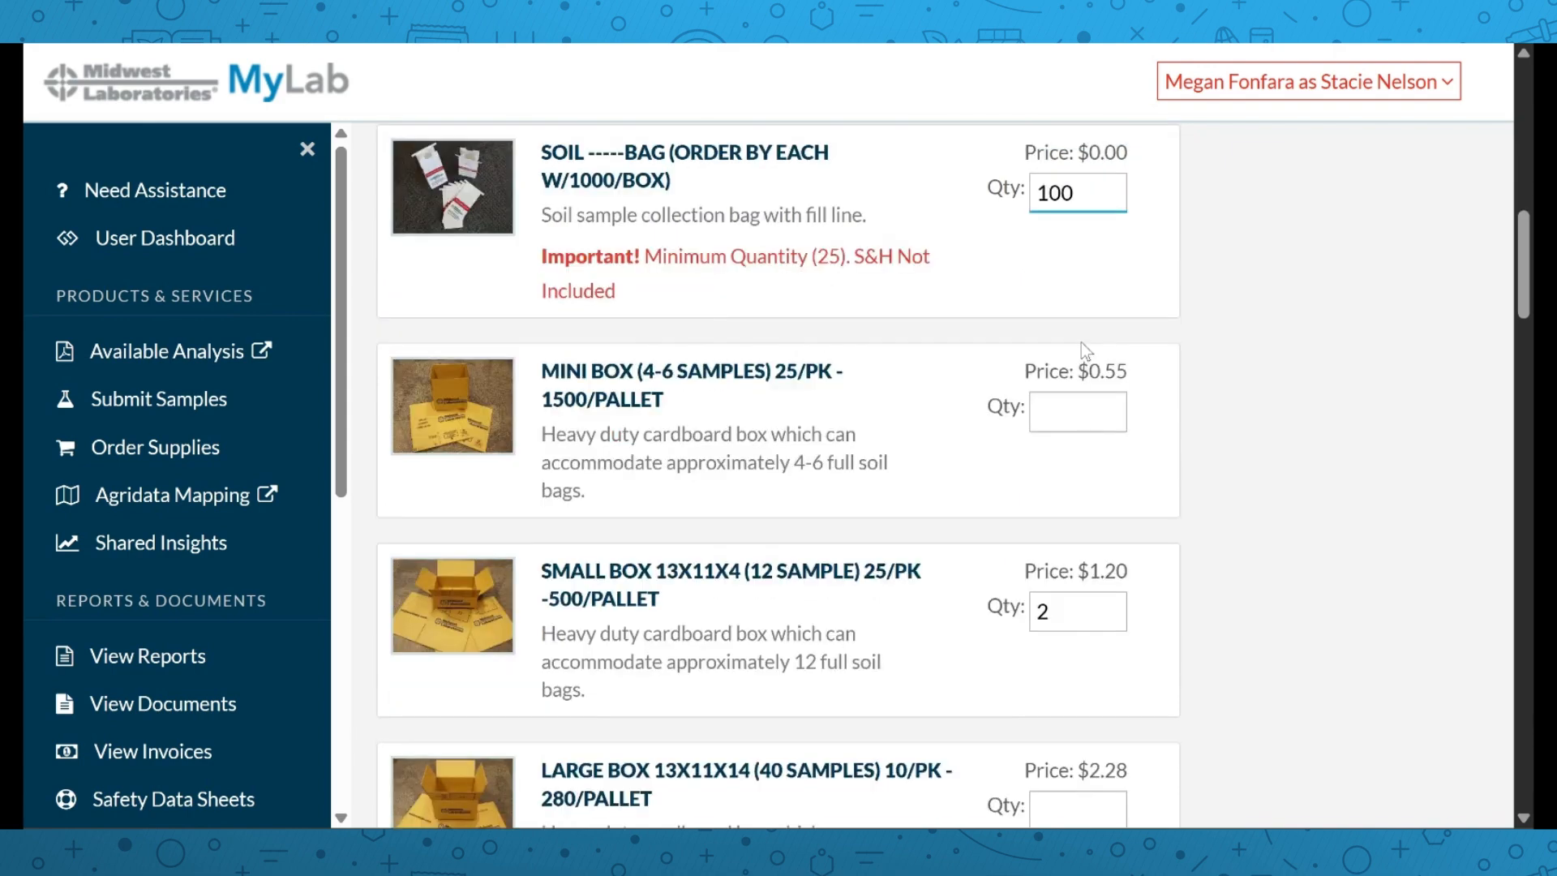
{"action": "scroll", "coordinate": [799, 316], "scroll_direction": "down", "scroll_amount": 3}
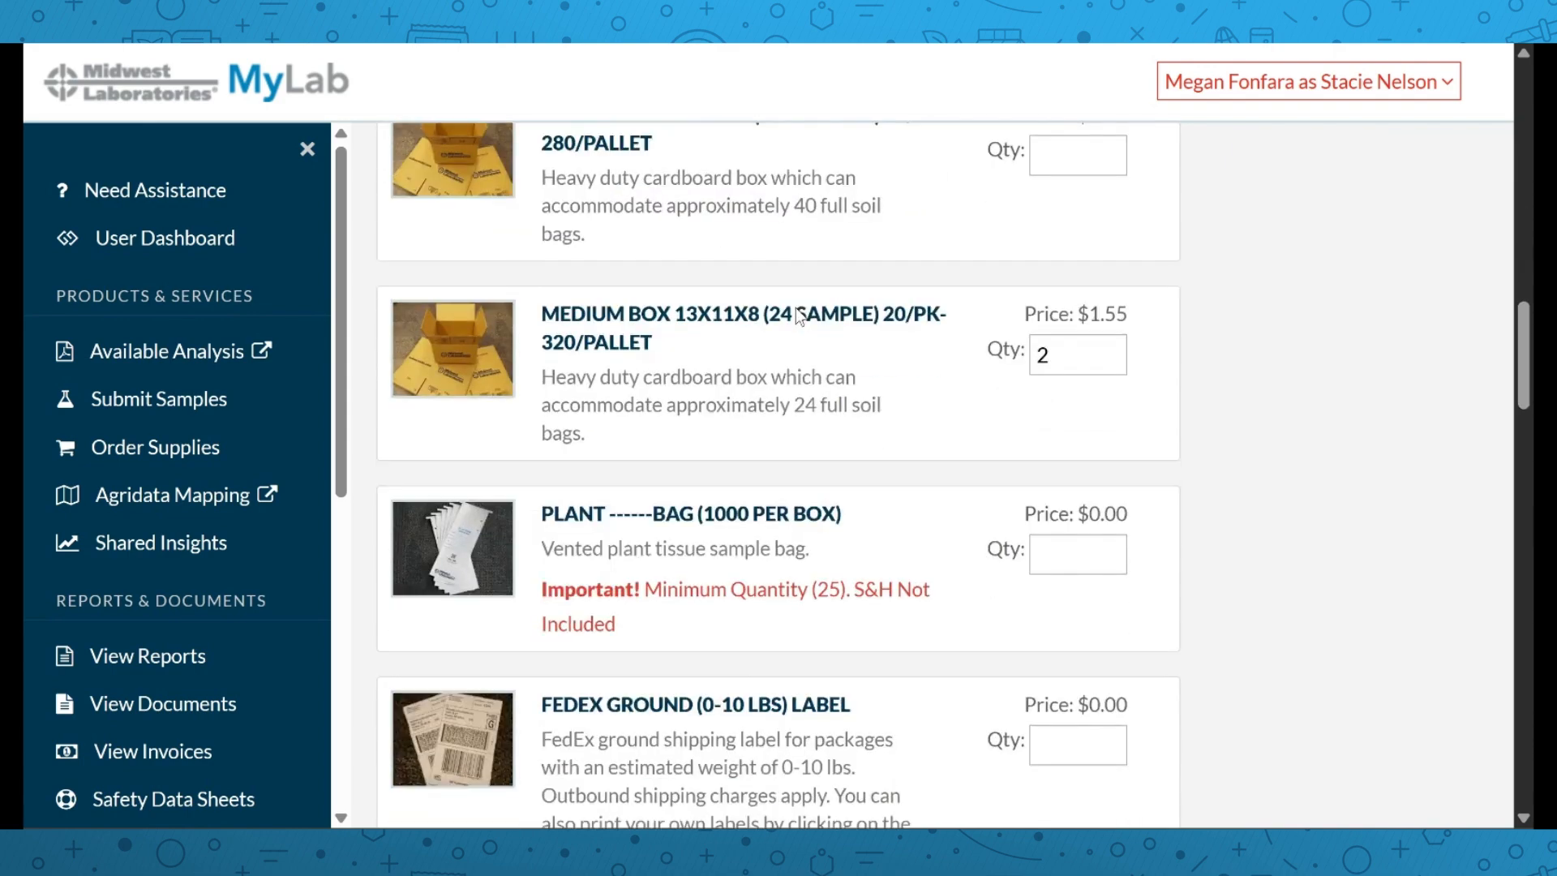
{"action": "scroll", "coordinate": [752, 393], "scroll_direction": "down", "scroll_amount": 3}
{"action": "scroll", "coordinate": [730, 396], "scroll_direction": "down", "scroll_amount": 8}
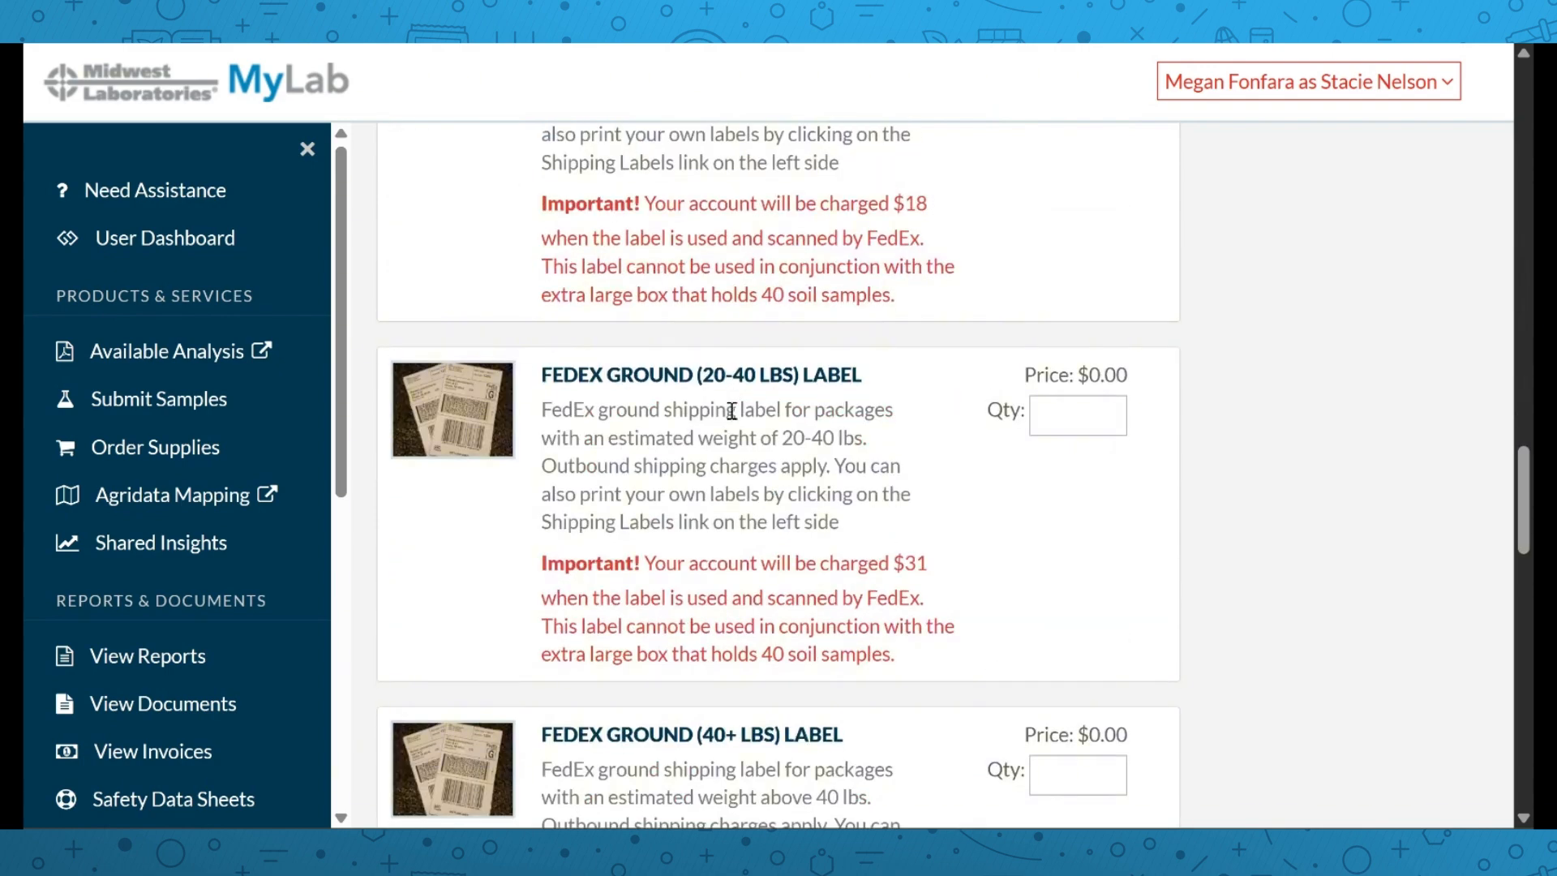
{"action": "scroll", "coordinate": [727, 387], "scroll_direction": "down", "scroll_amount": 6}
{"action": "scroll", "coordinate": [733, 415], "scroll_direction": "down", "scroll_amount": 9}
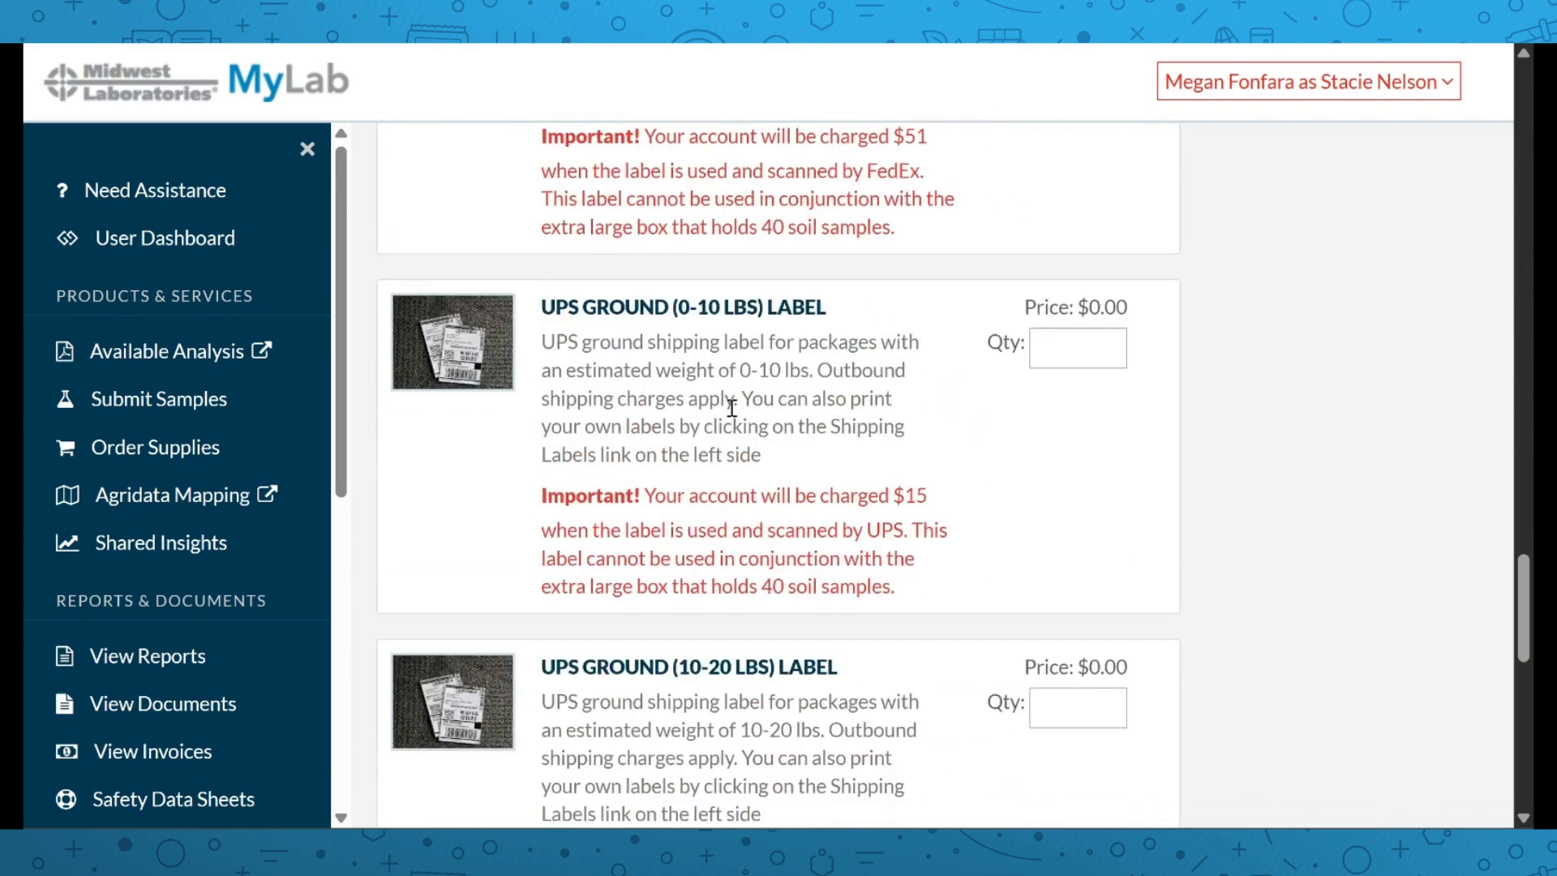
{"action": "scroll", "coordinate": [732, 415], "scroll_direction": "down", "scroll_amount": 6}
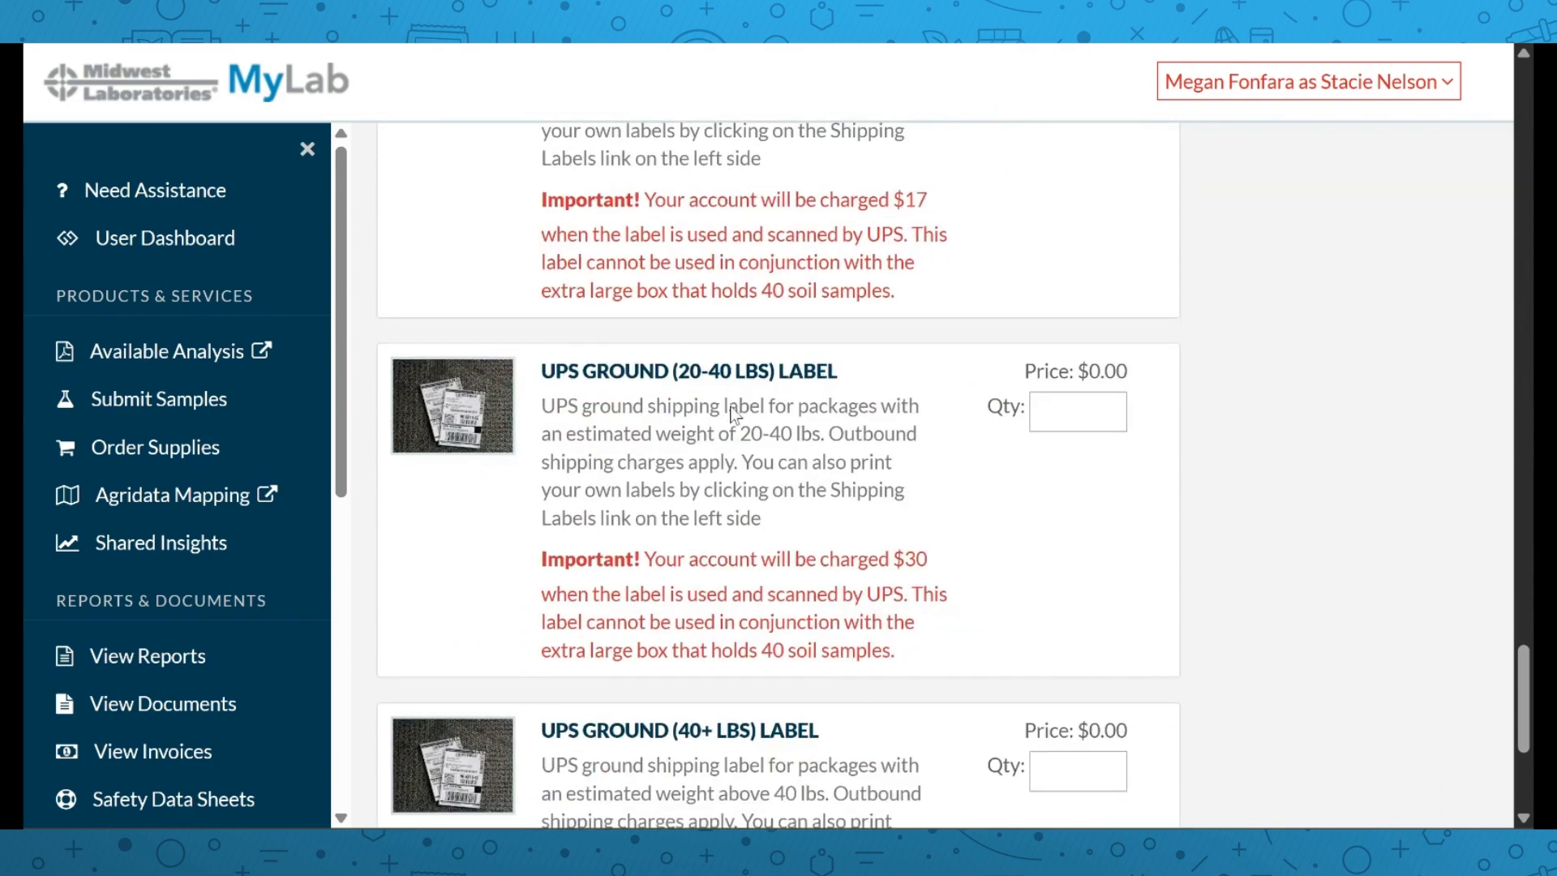
{"action": "scroll", "coordinate": [732, 416], "scroll_direction": "up", "scroll_amount": 20}
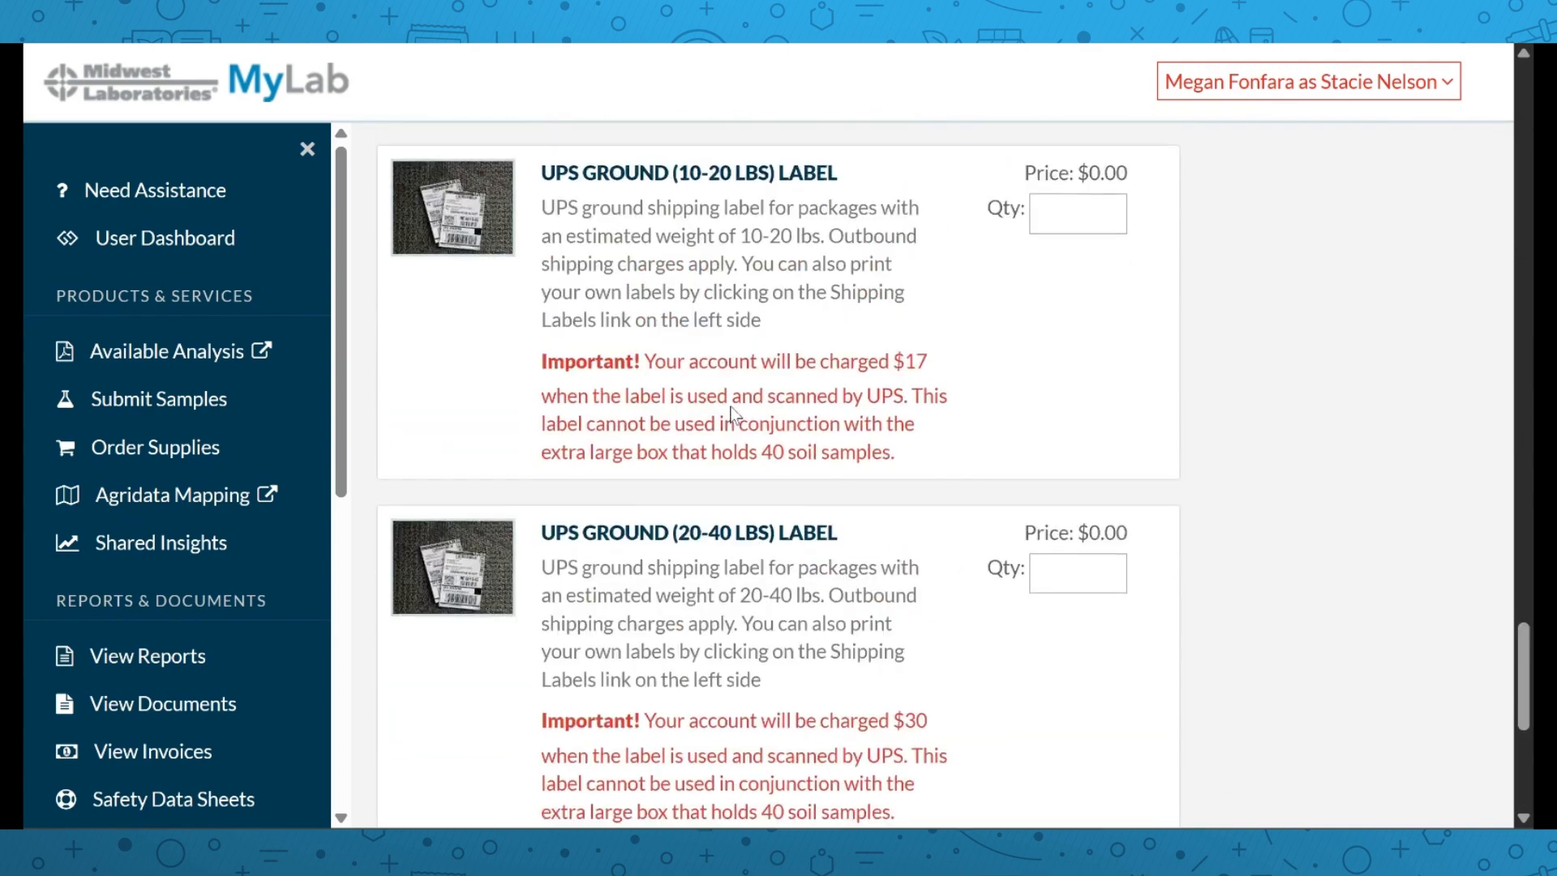
{"action": "scroll", "coordinate": [734, 415], "scroll_direction": "down", "scroll_amount": 3}
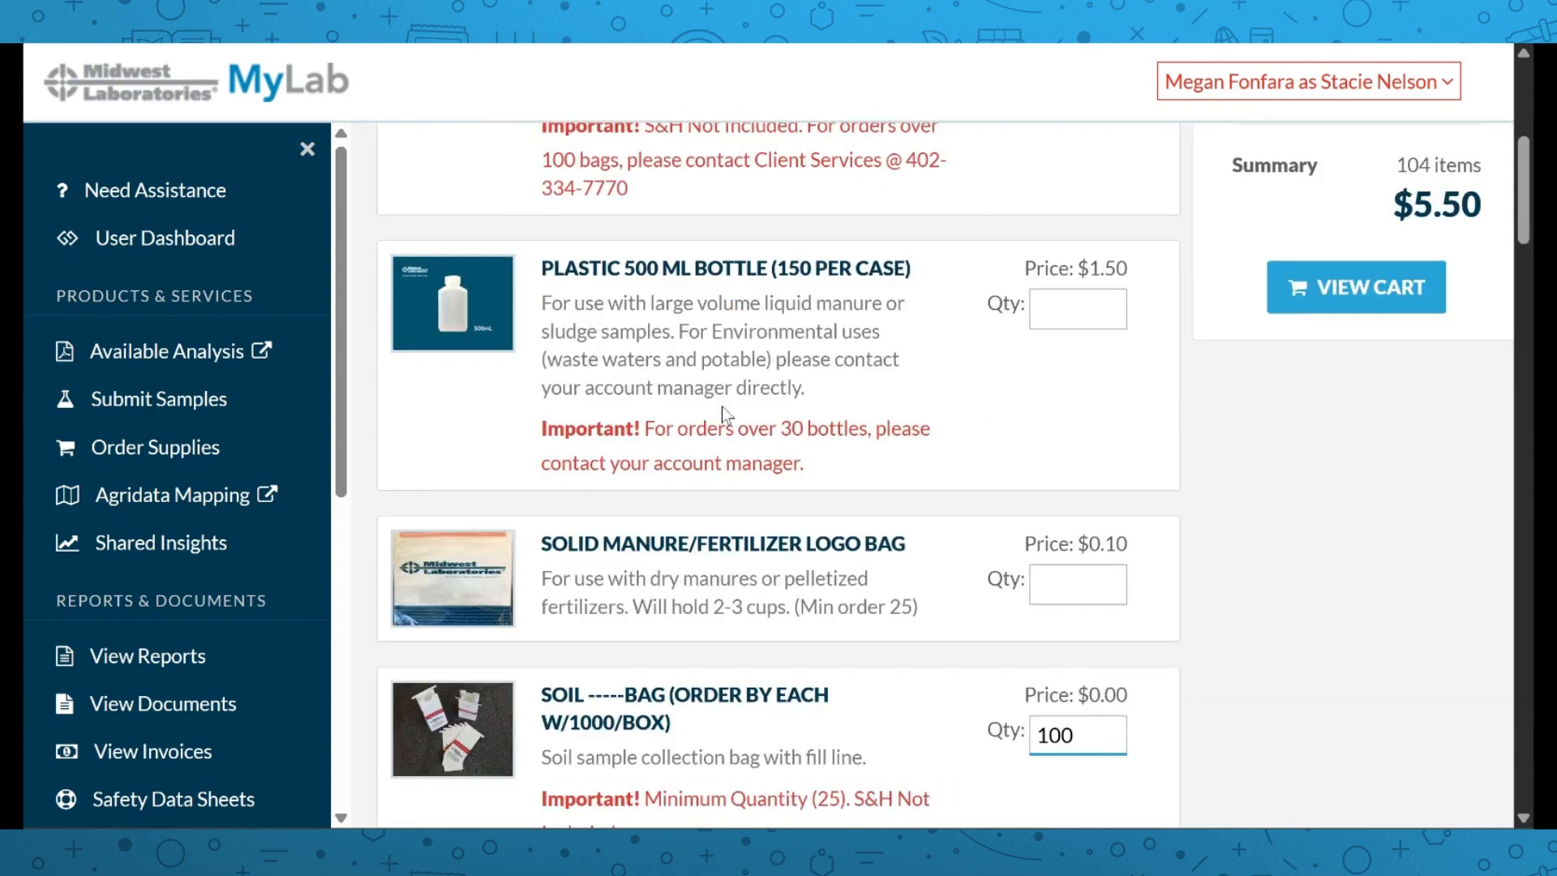
Remove the medium boxes from the supply cart and continue to shipping
{"action": "left_click", "coordinate": [1306, 294]}
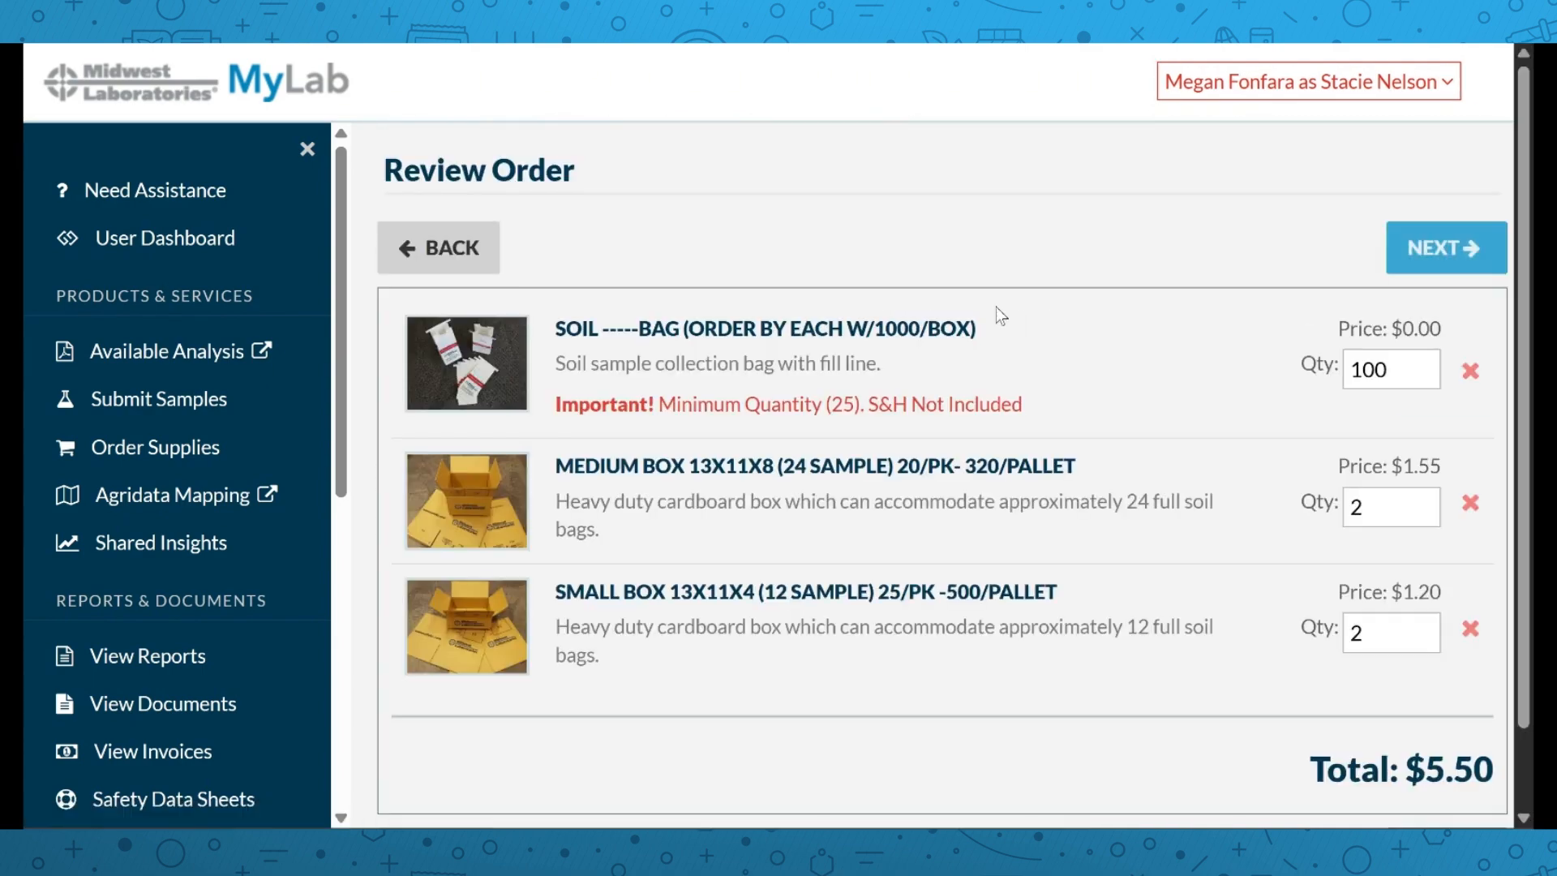
{"action": "left_click", "coordinate": [1471, 502]}
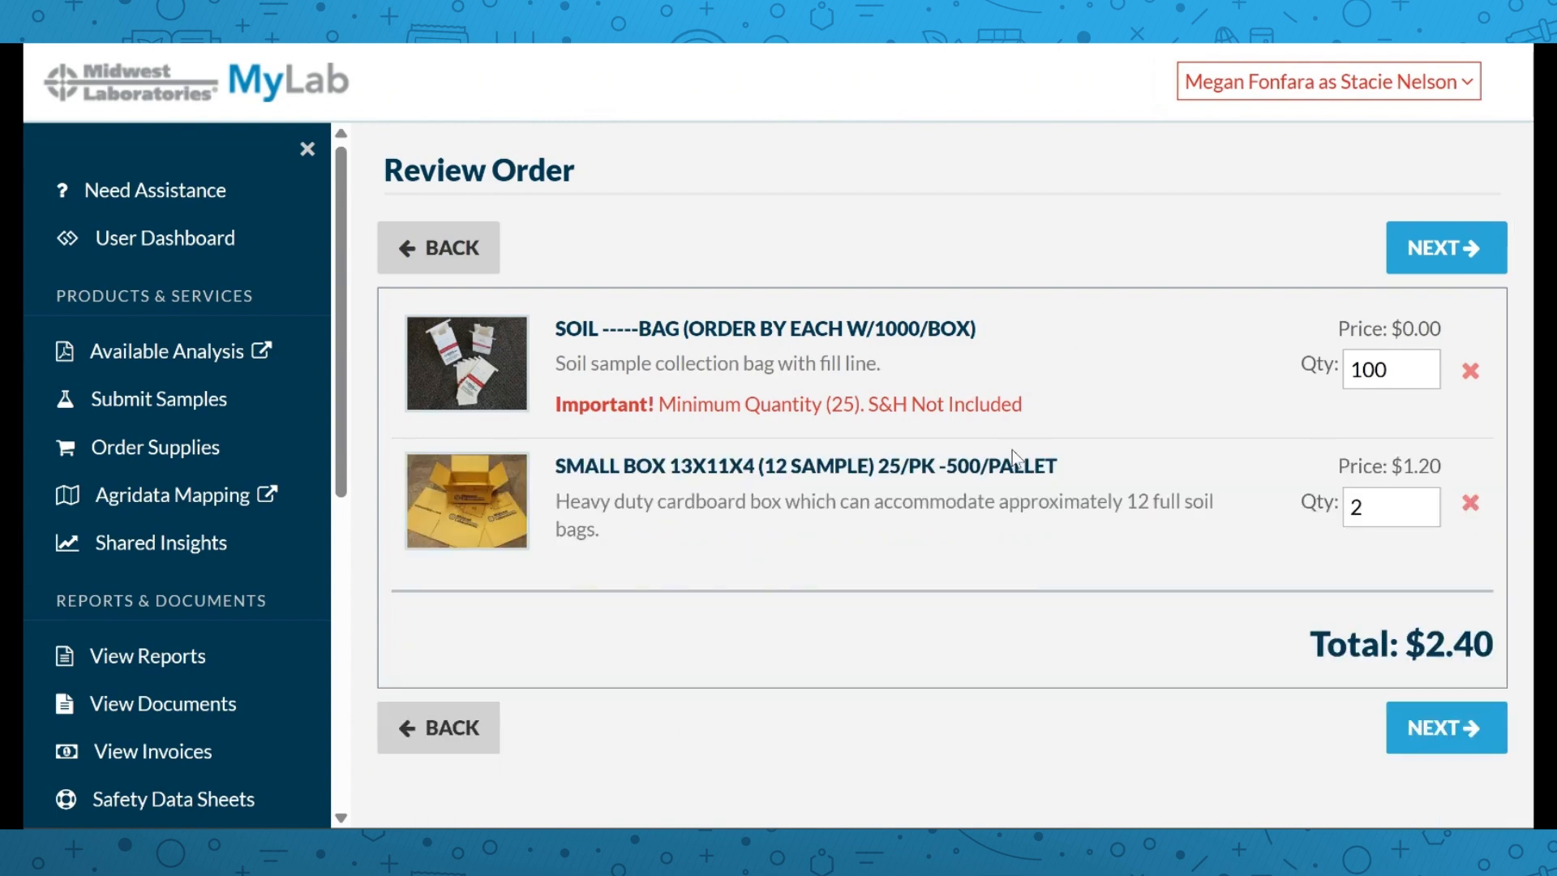
{"action": "left_click", "coordinate": [1420, 731]}
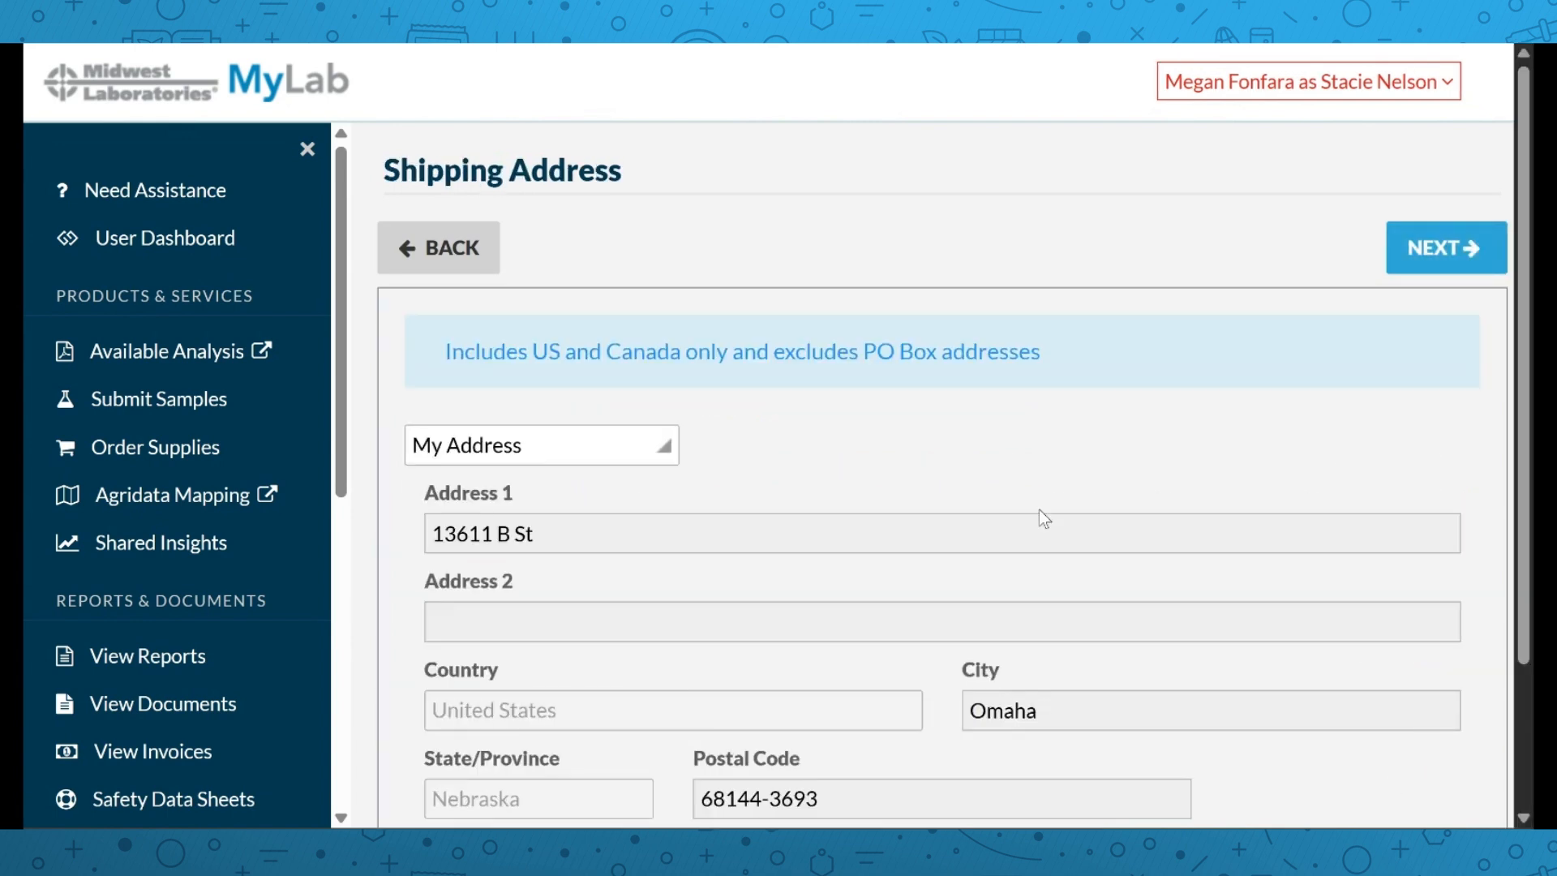
Validate the shipping address, choose the suggested address, and reach the $2.40 order summary
{"action": "scroll", "coordinate": [789, 421], "scroll_direction": "down", "scroll_amount": 2}
{"action": "left_click", "coordinate": [1441, 767]}
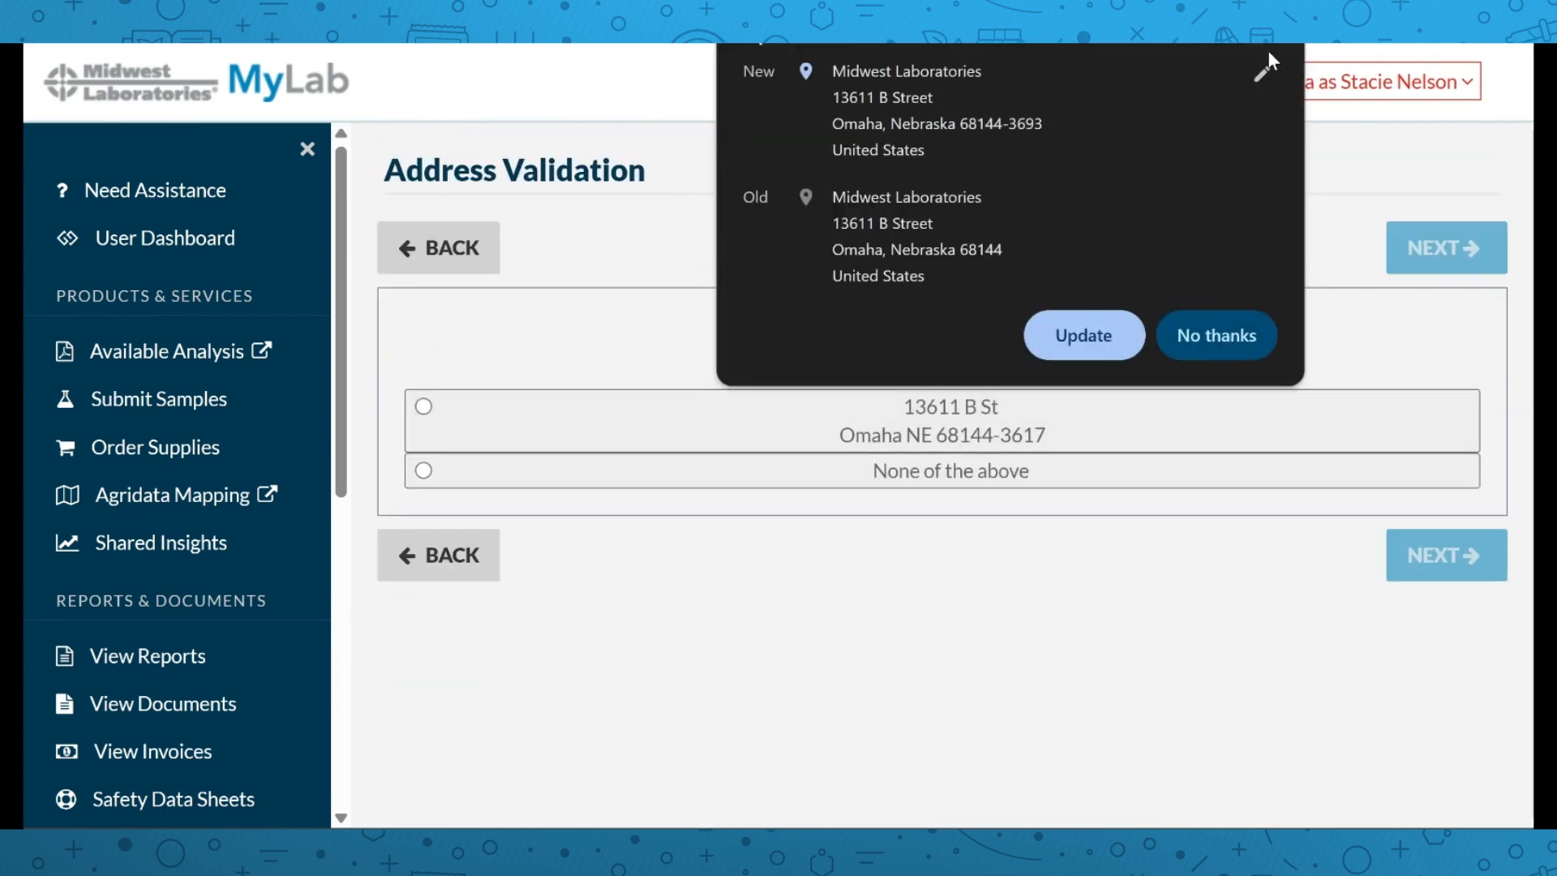
{"action": "left_click", "coordinate": [1083, 335]}
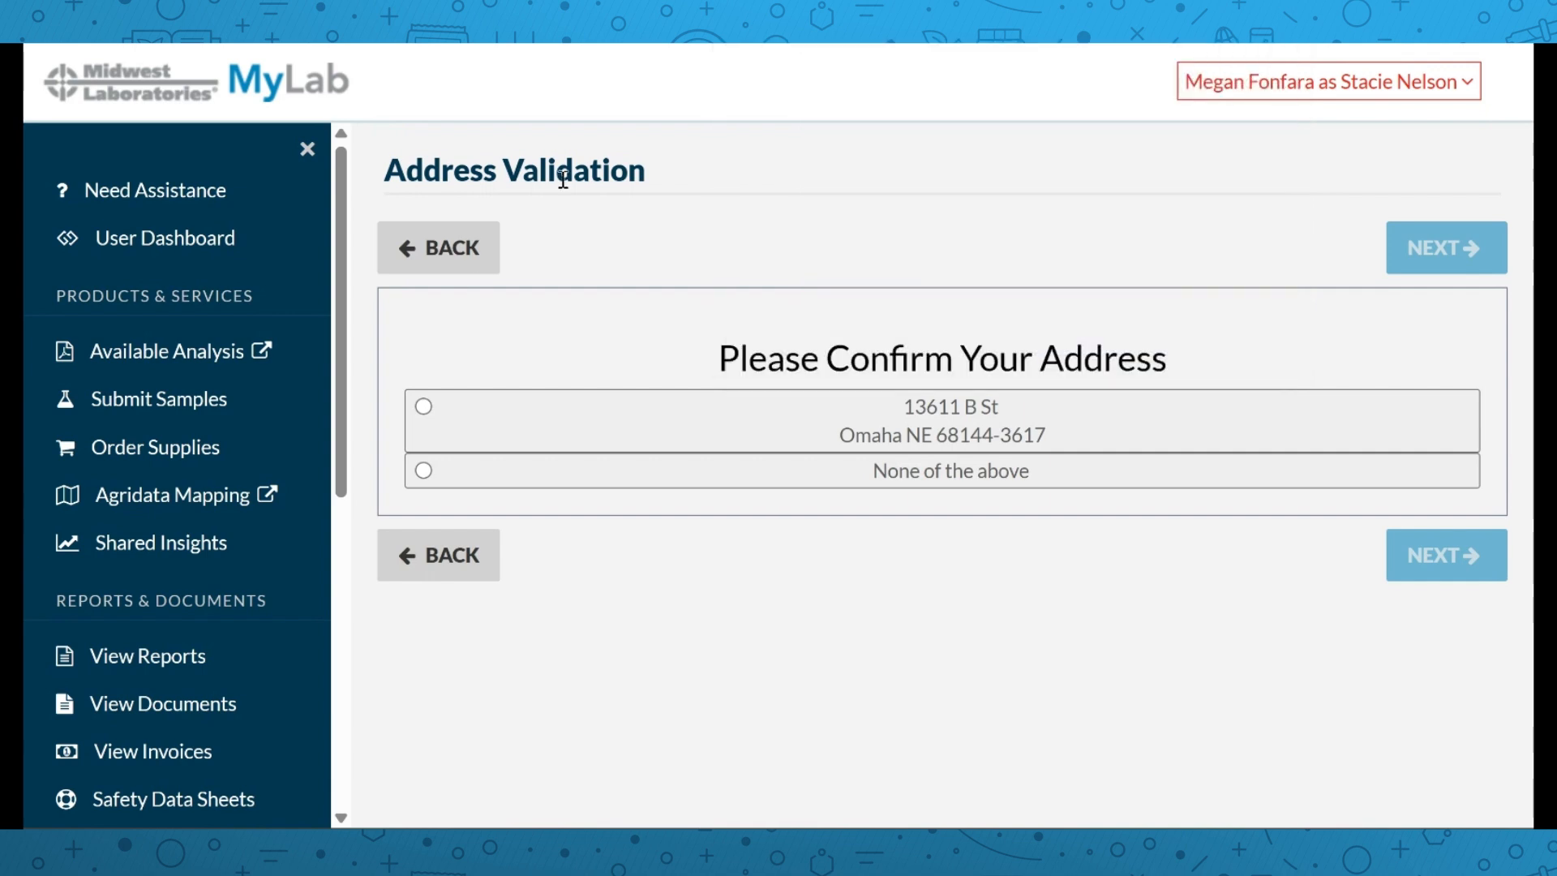
{"action": "left_click", "coordinate": [423, 406]}
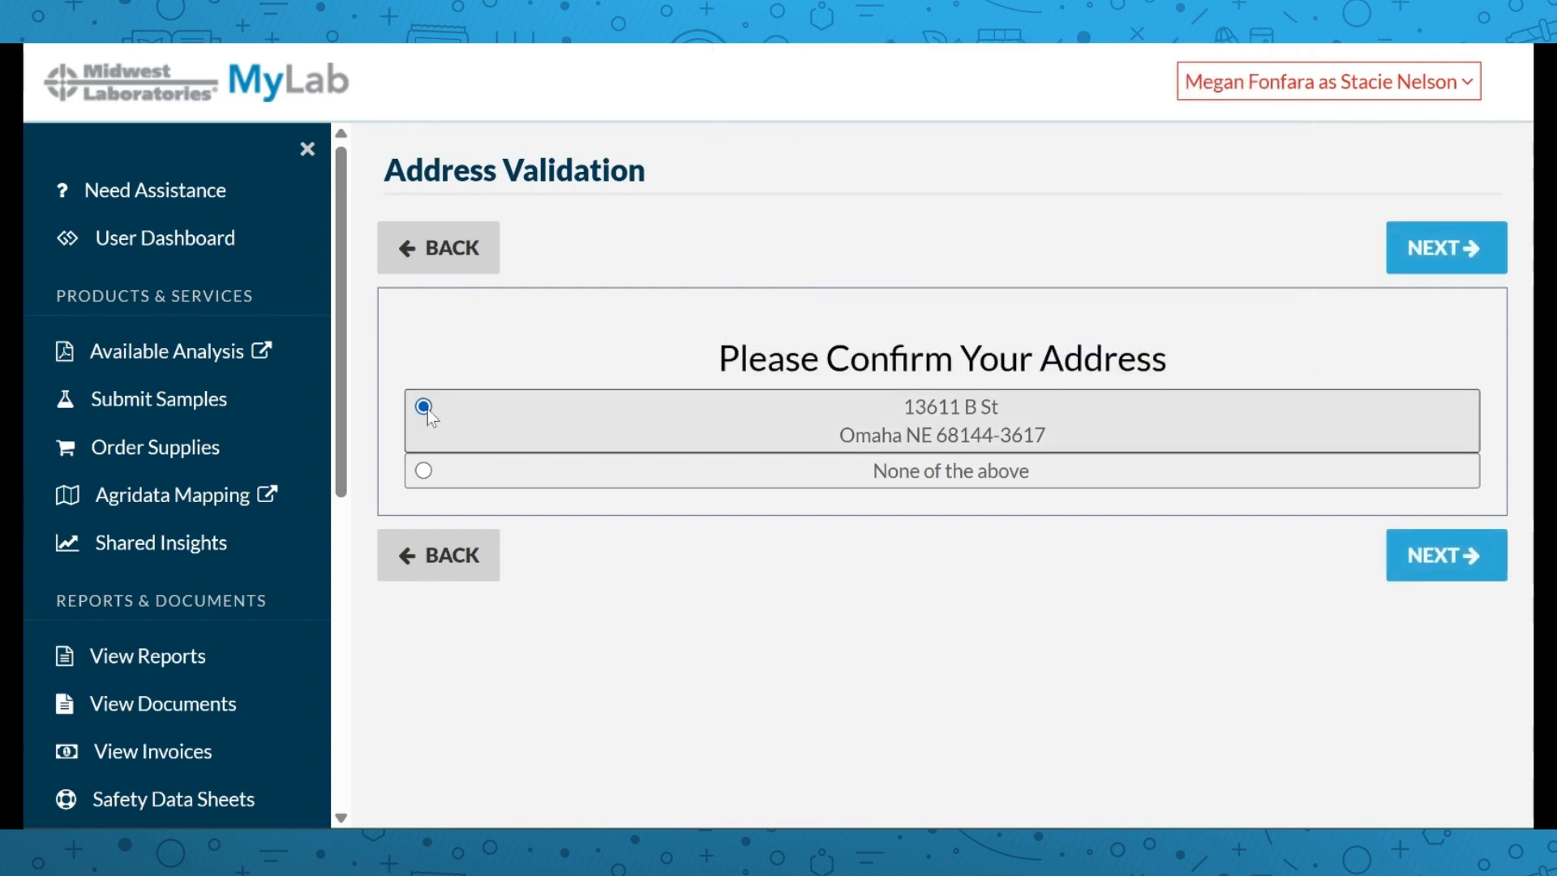
{"action": "left_click", "coordinate": [1470, 556]}
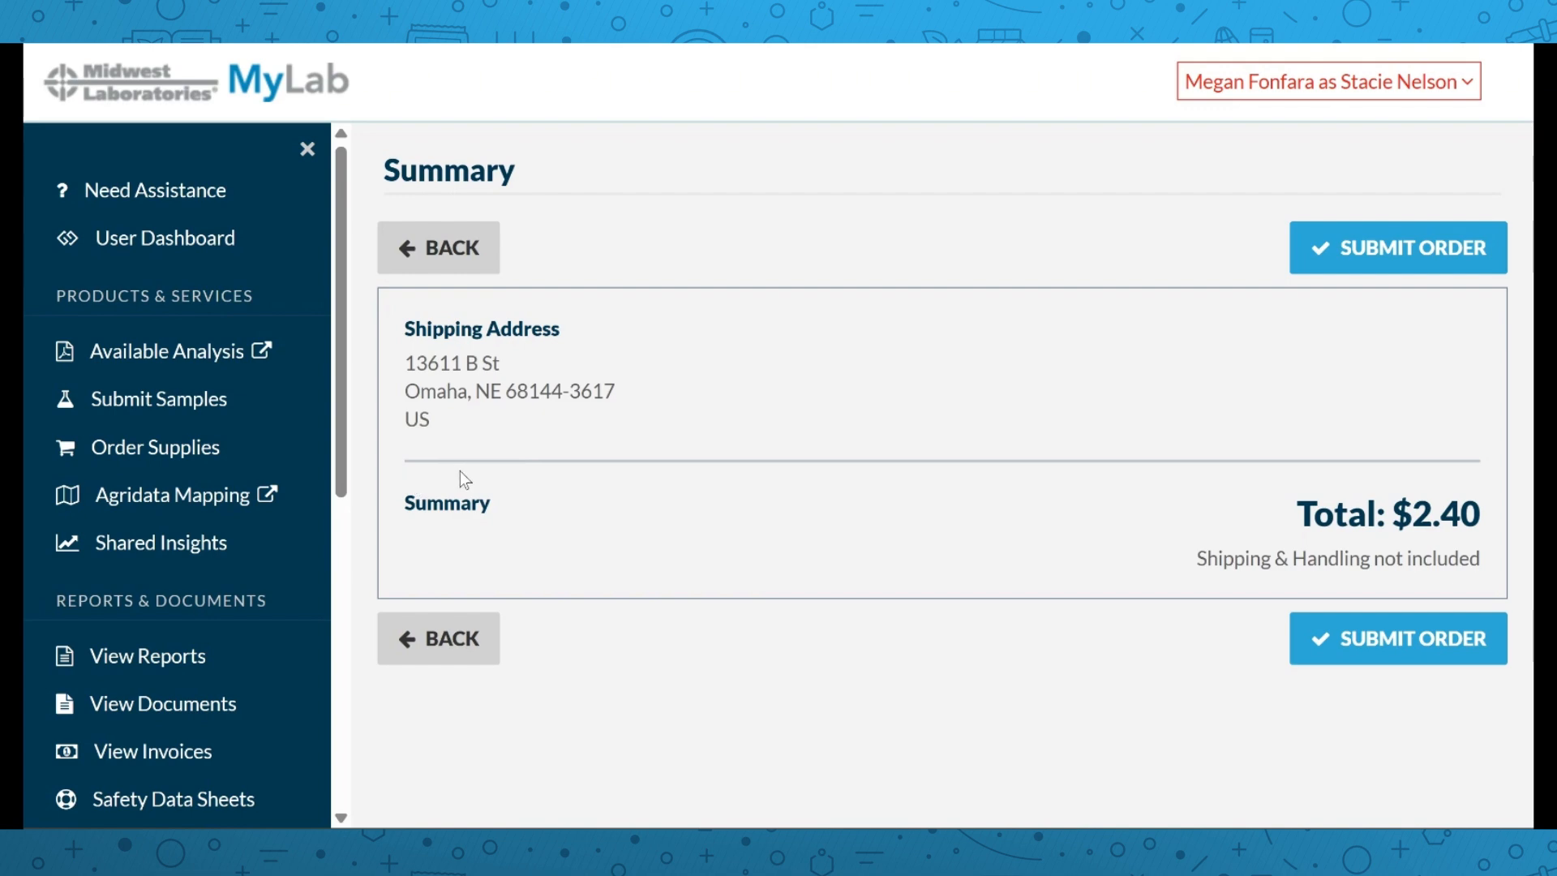
Search View Reports from 2023-03-01 to 2025-04-01, listing all 16 reports
{"action": "left_click", "coordinate": [185, 661]}
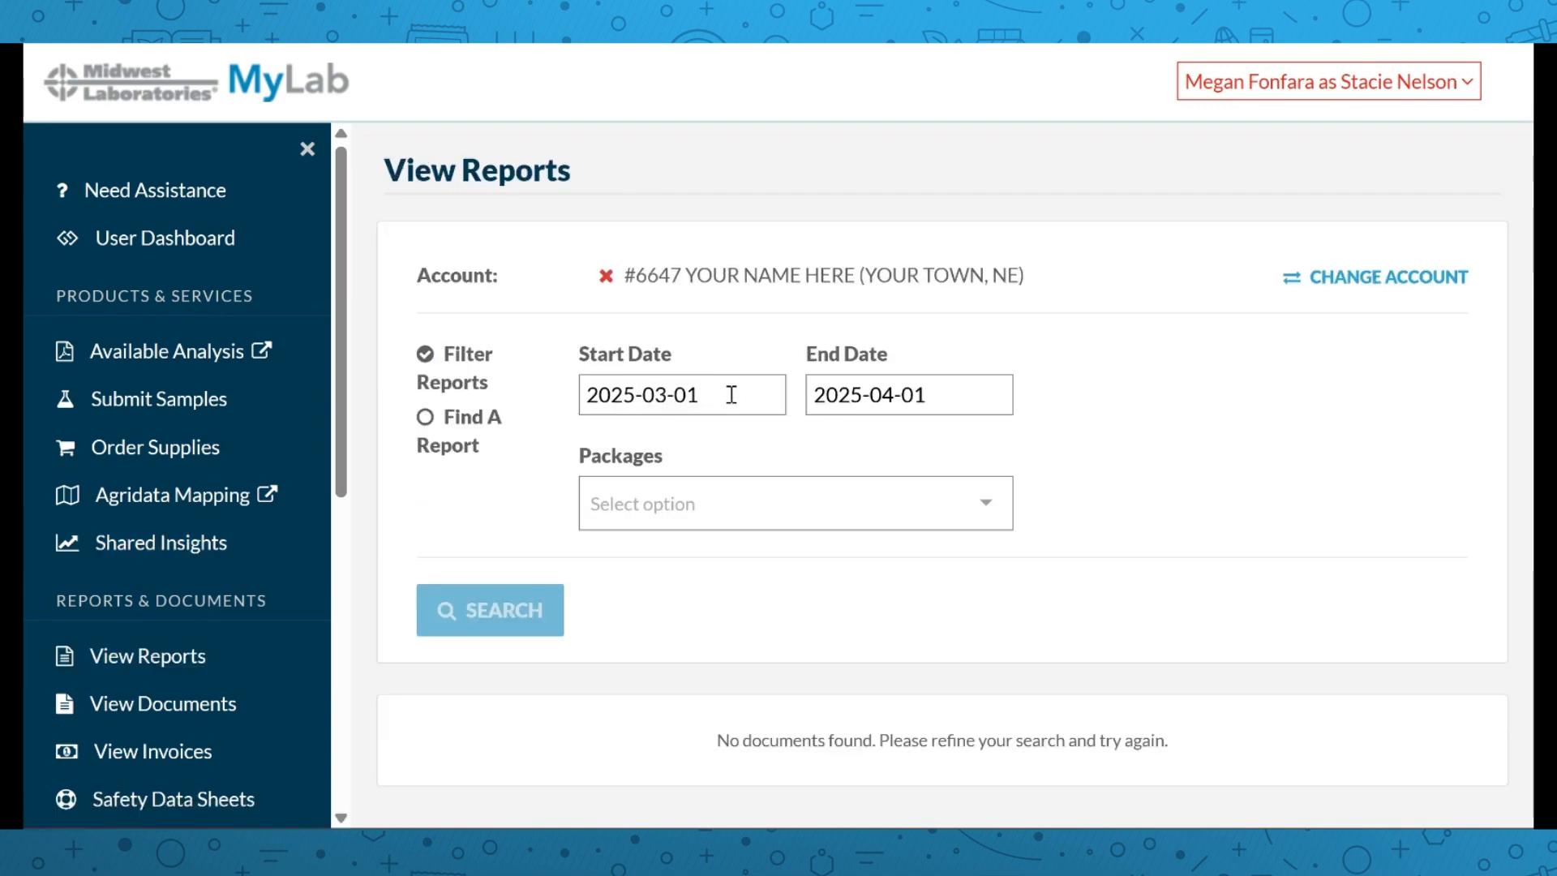
{"action": "left_click", "coordinate": [713, 390]}
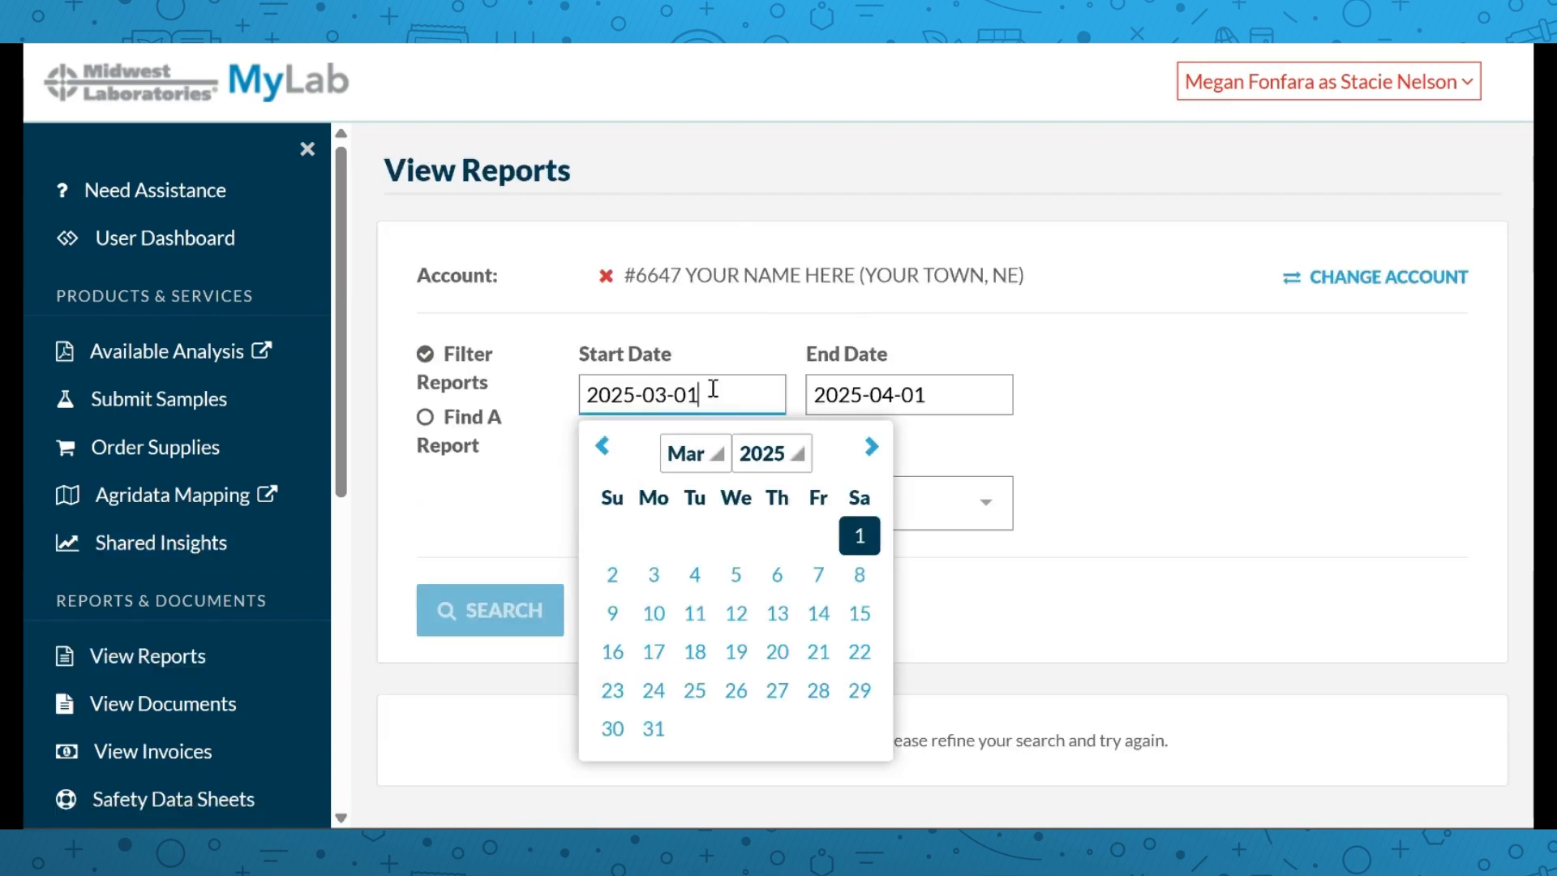
{"action": "left_click", "coordinate": [795, 461]}
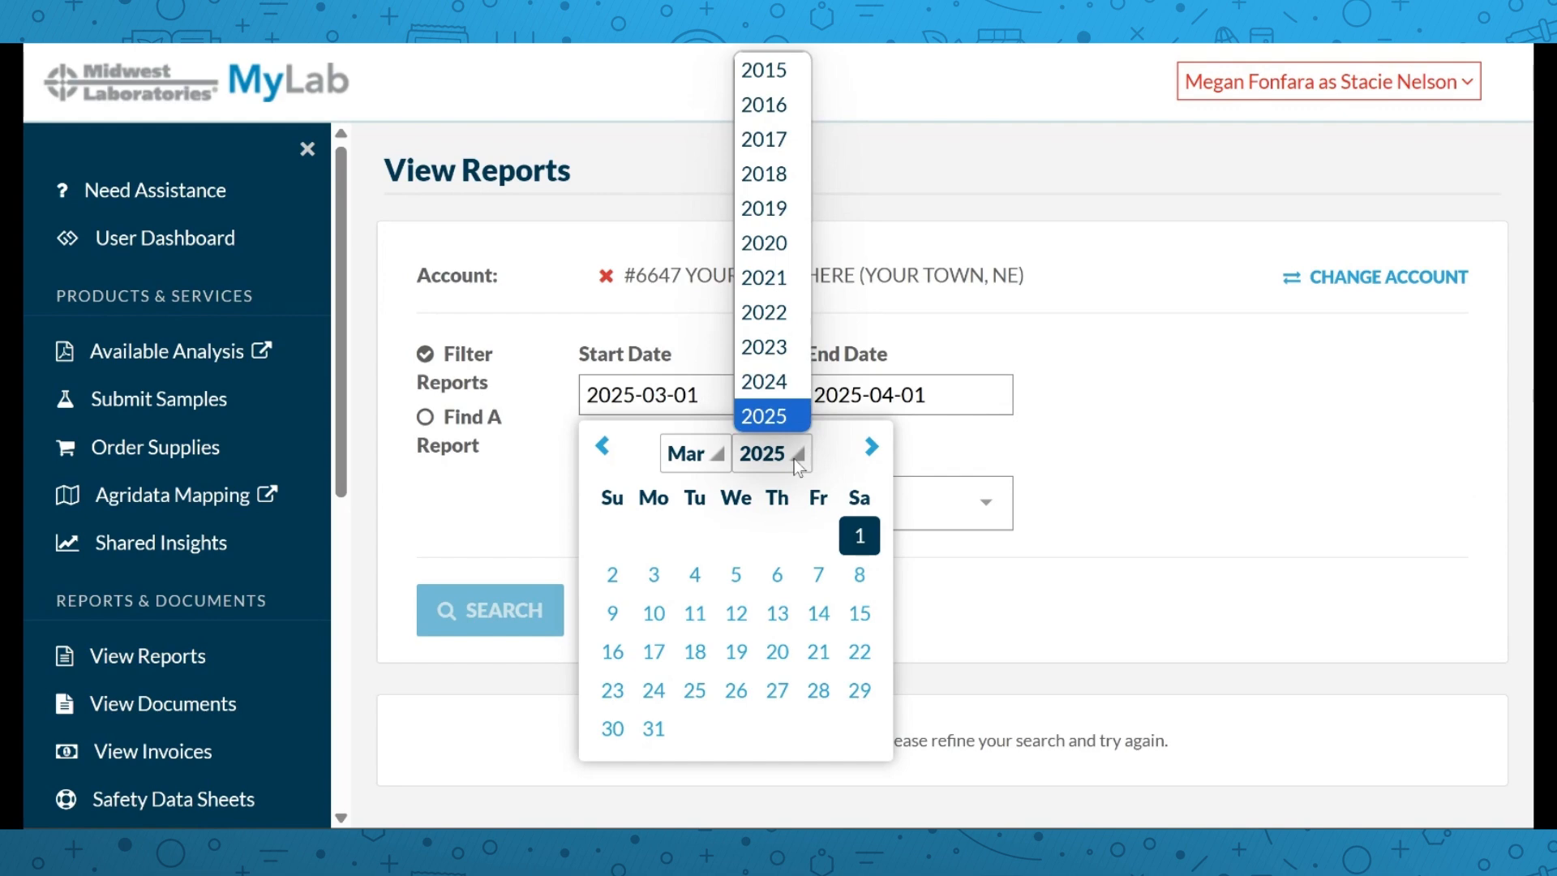
{"action": "left_click", "coordinate": [787, 345]}
{"action": "left_click", "coordinate": [483, 604]}
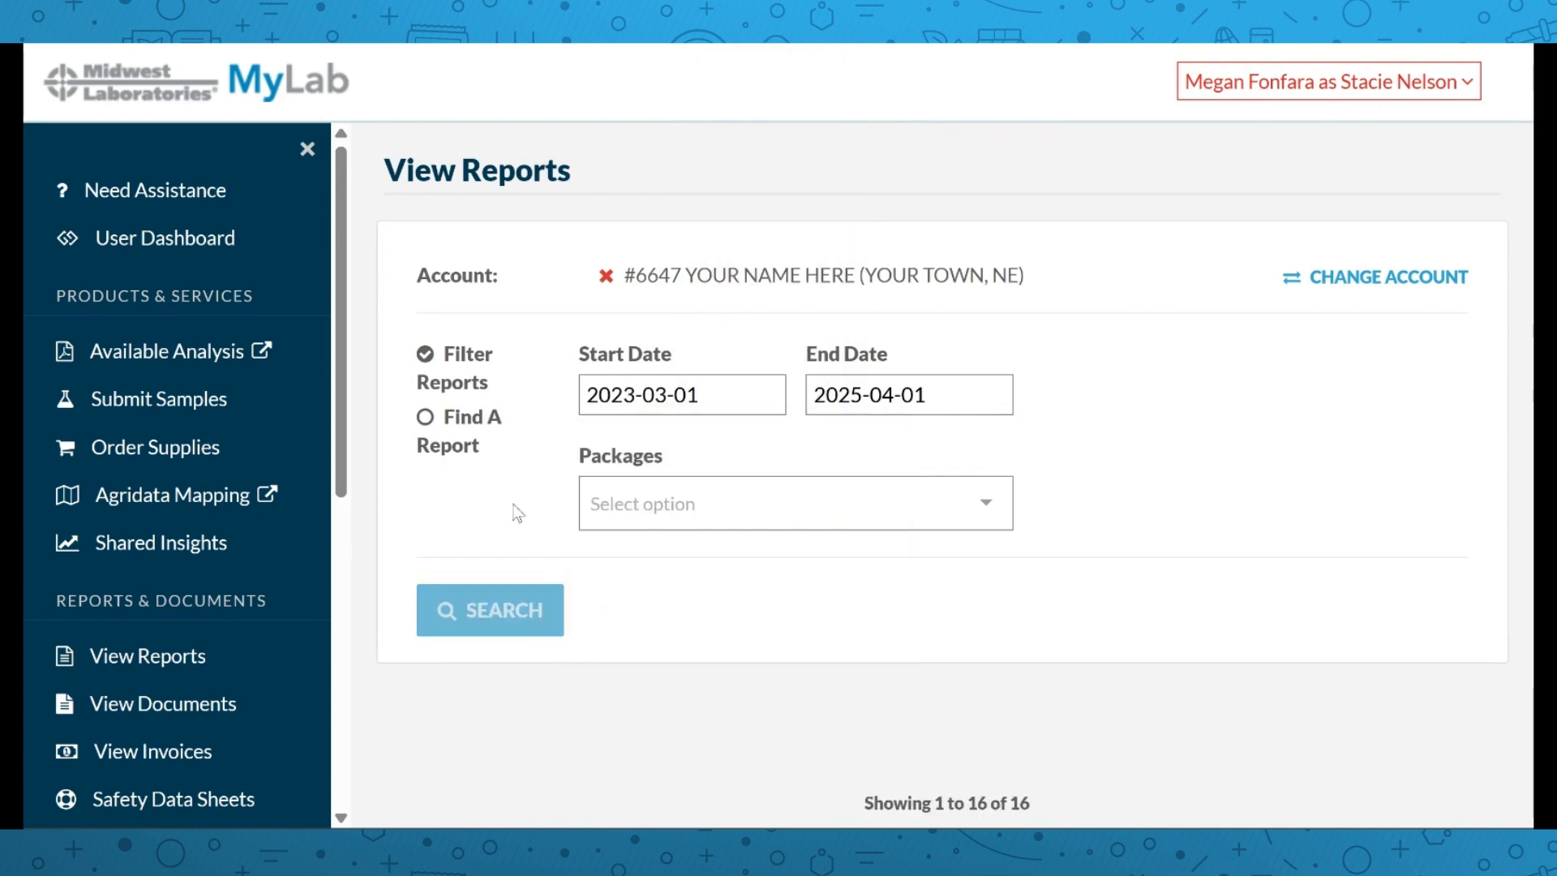
{"action": "scroll", "coordinate": [517, 511], "scroll_direction": "down", "scroll_amount": 8}
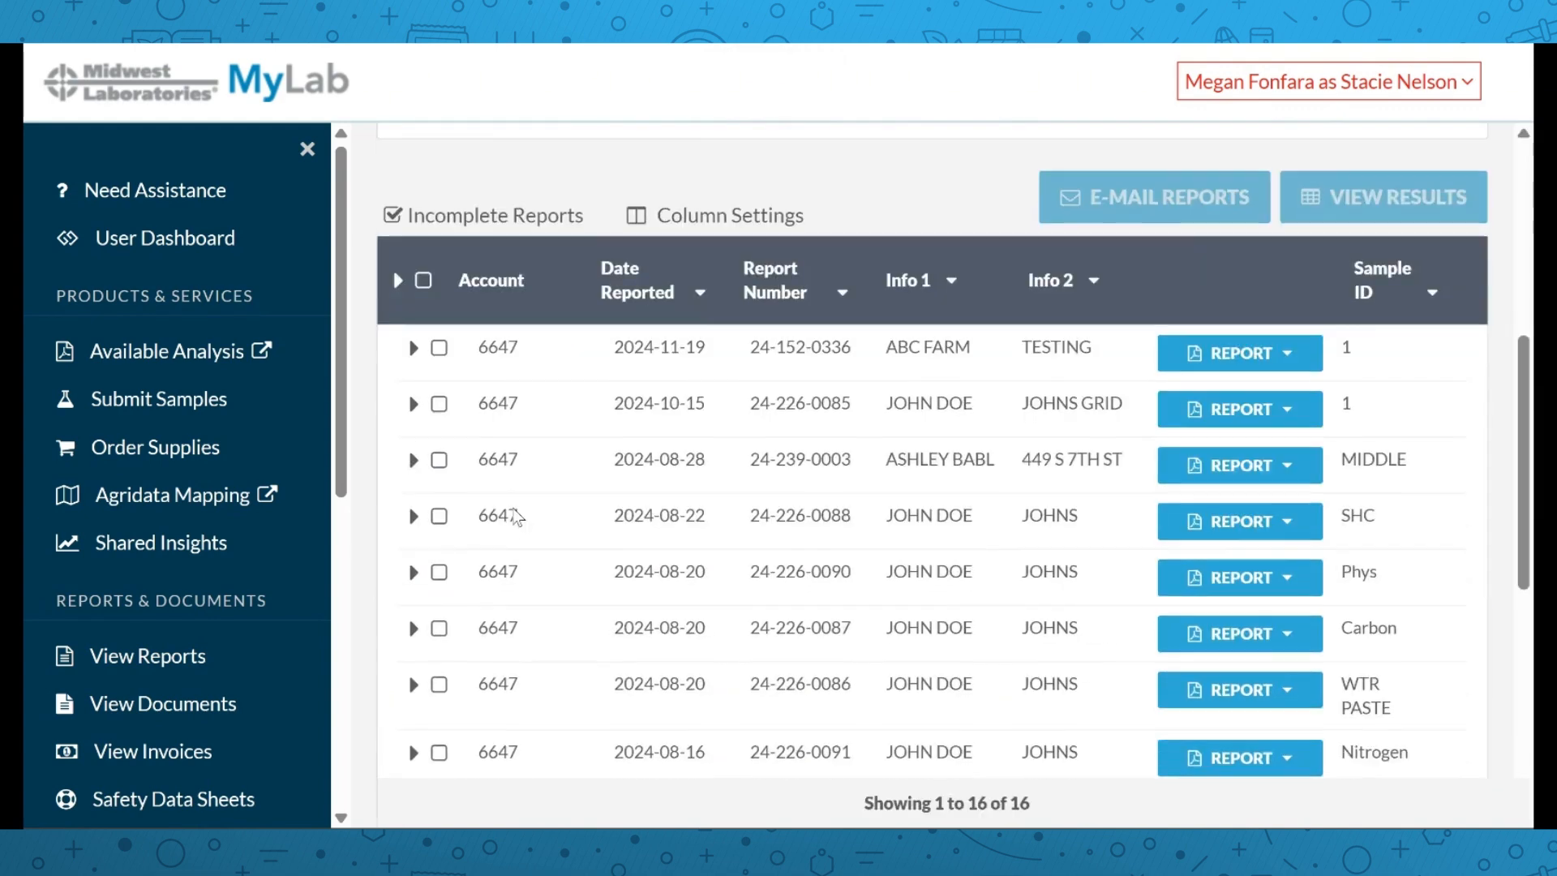
{"action": "scroll", "coordinate": [517, 517], "scroll_direction": "down", "scroll_amount": 5}
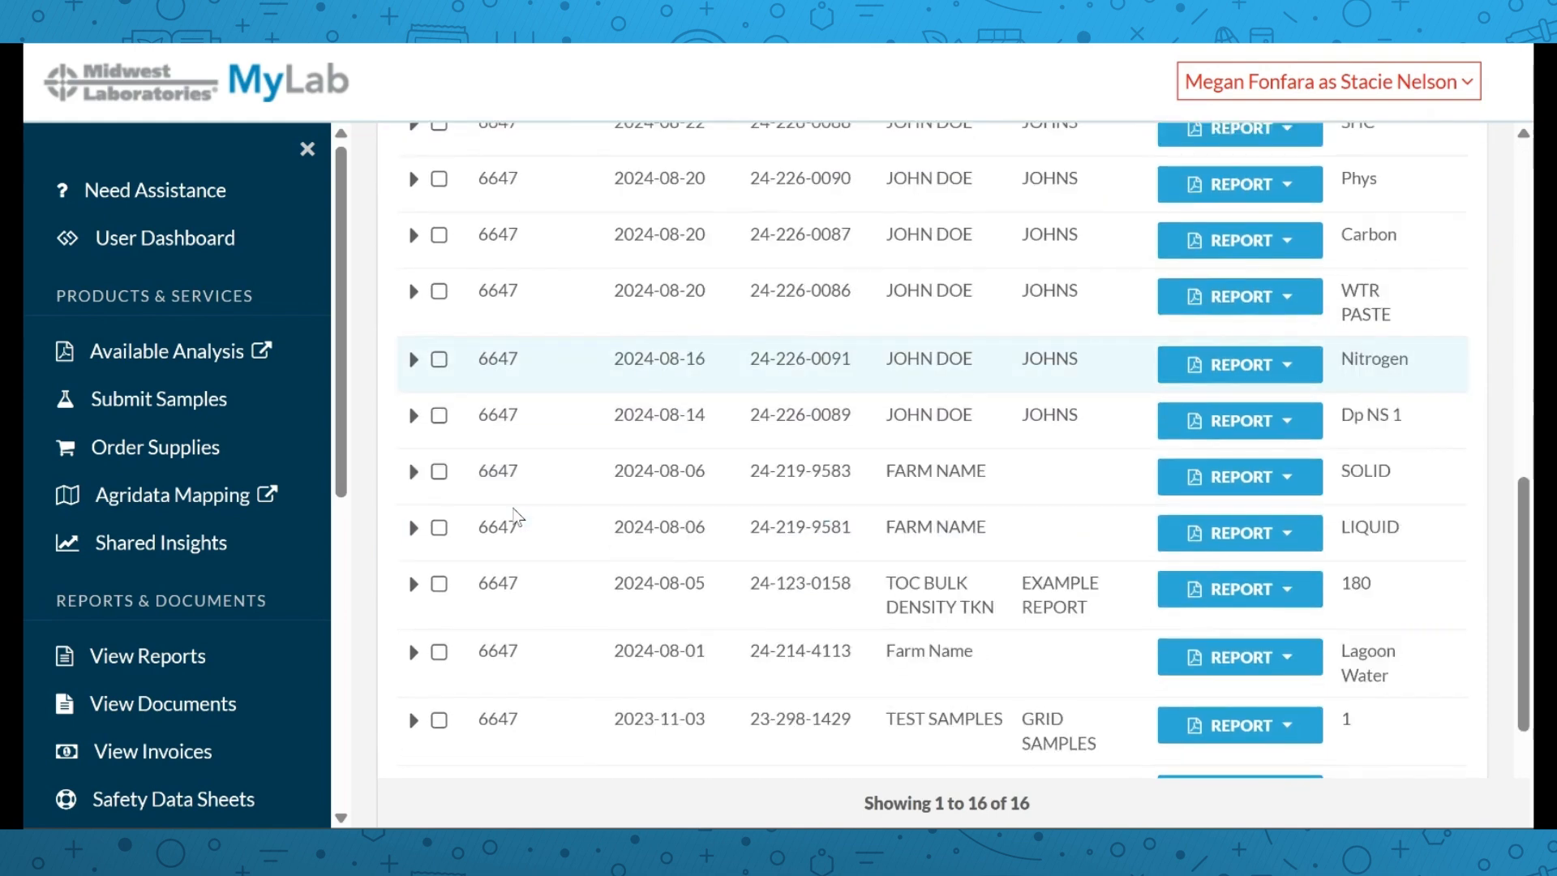
{"action": "scroll", "coordinate": [517, 517], "scroll_direction": "up", "scroll_amount": 3}
{"action": "scroll", "coordinate": [517, 516], "scroll_direction": "up", "scroll_amount": 3}
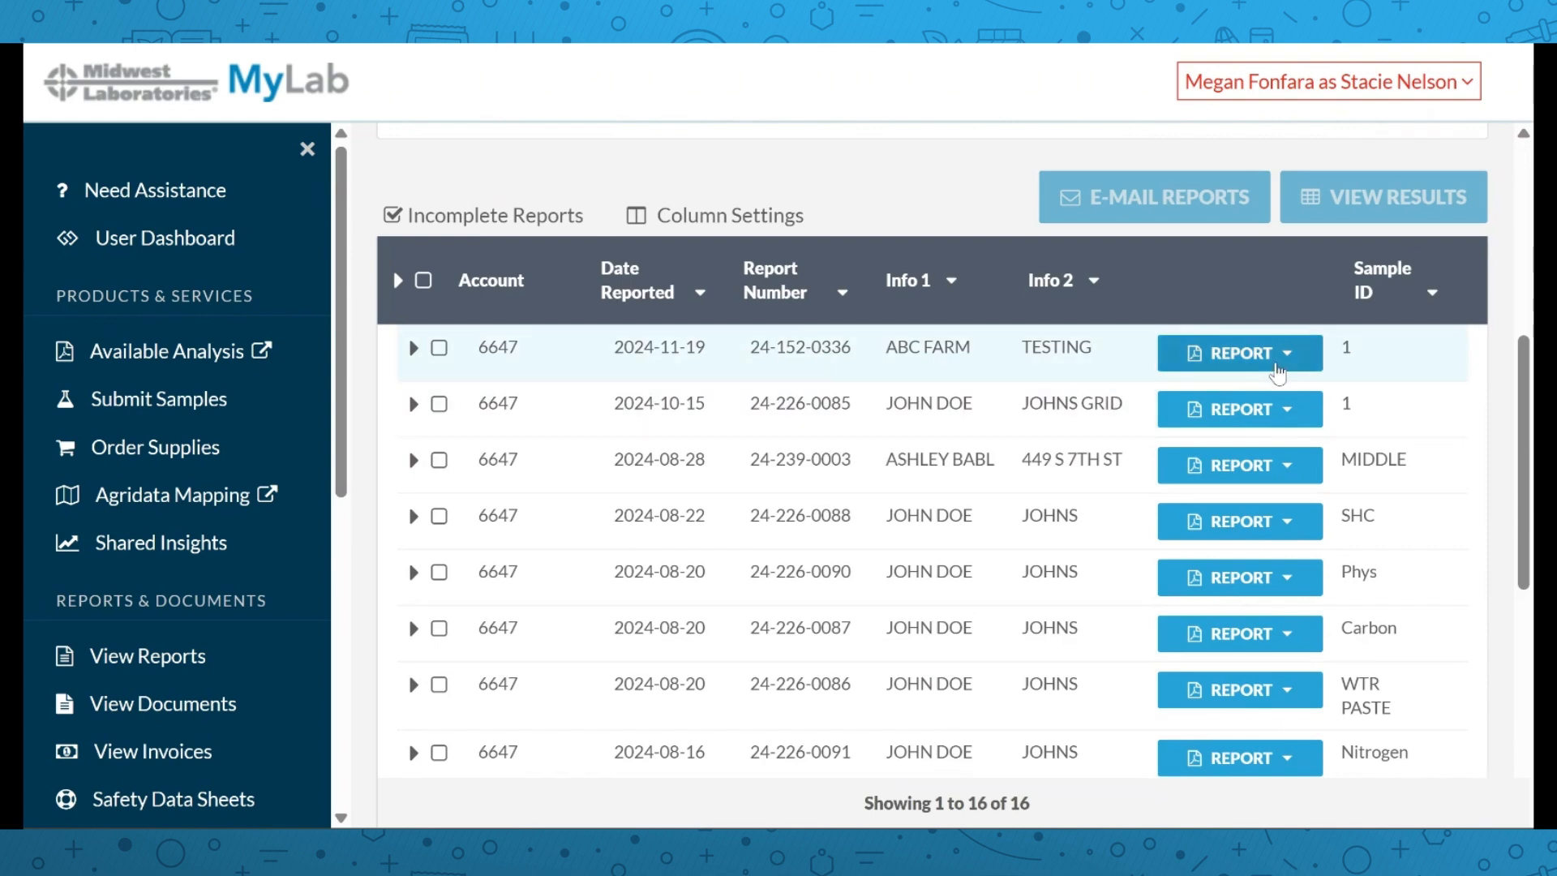
View the 2024-11-19 report 24-152-0336 as a PDF, then close it
{"action": "left_click", "coordinate": [1278, 357]}
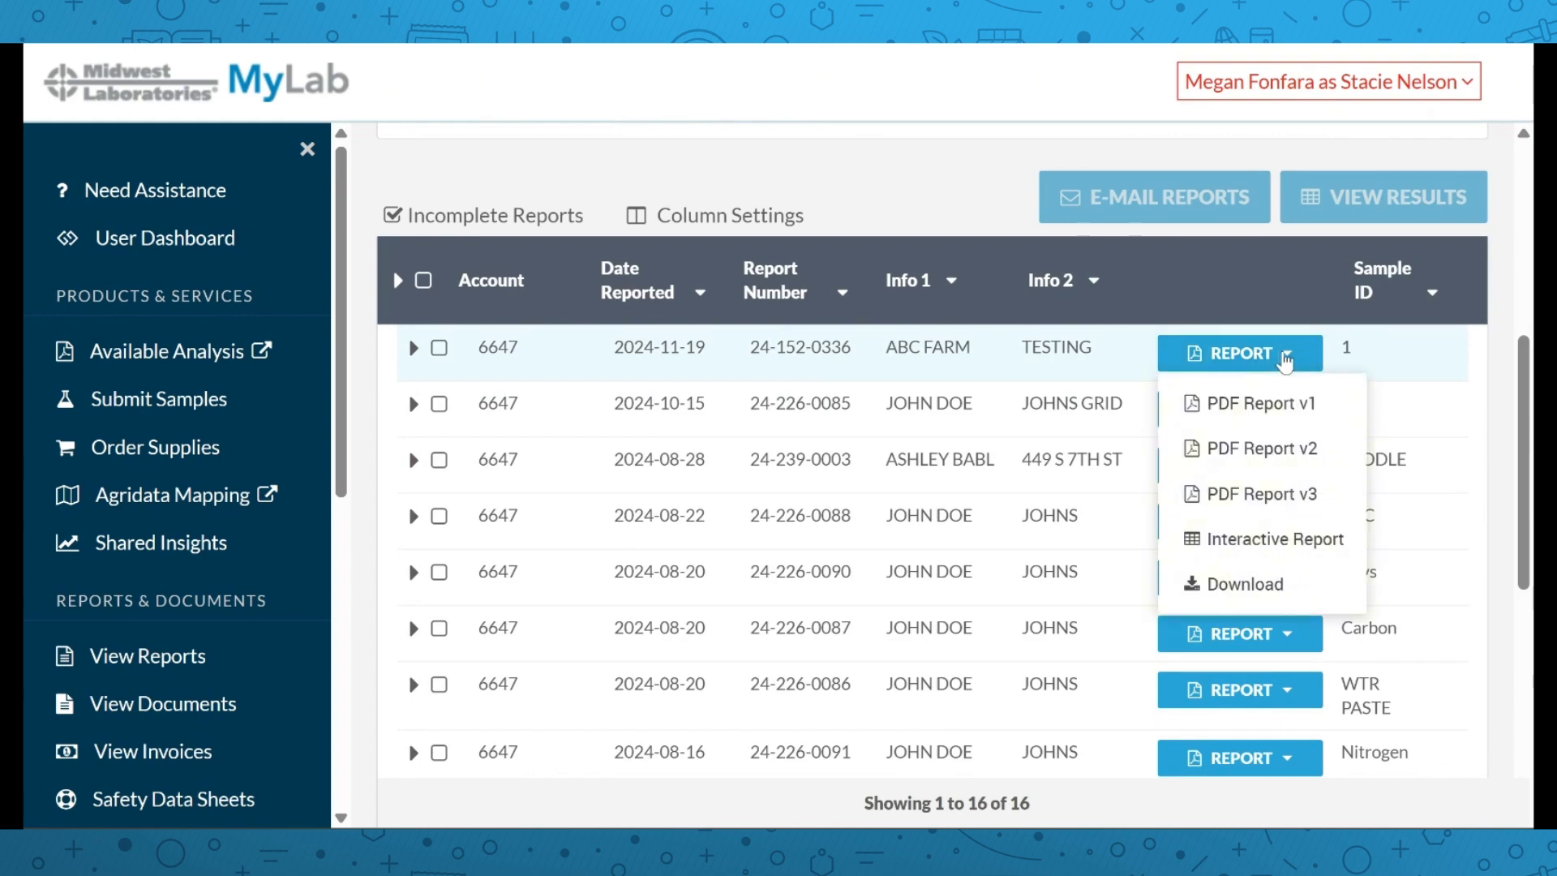
{"action": "left_click", "coordinate": [1259, 406]}
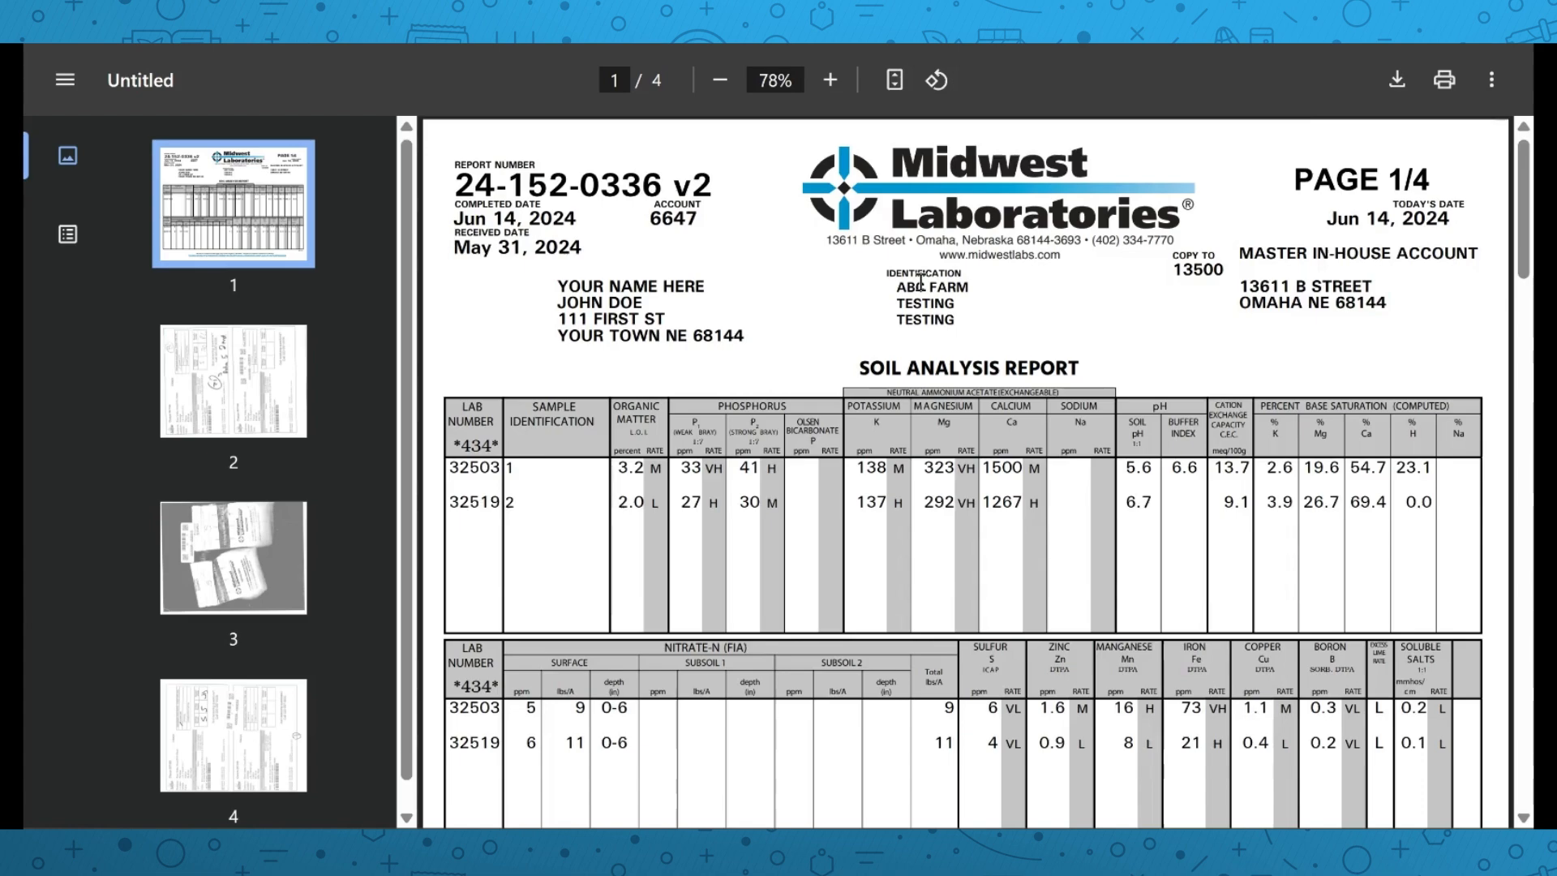
{"action": "scroll", "coordinate": [719, 299], "scroll_direction": "down", "scroll_amount": 10}
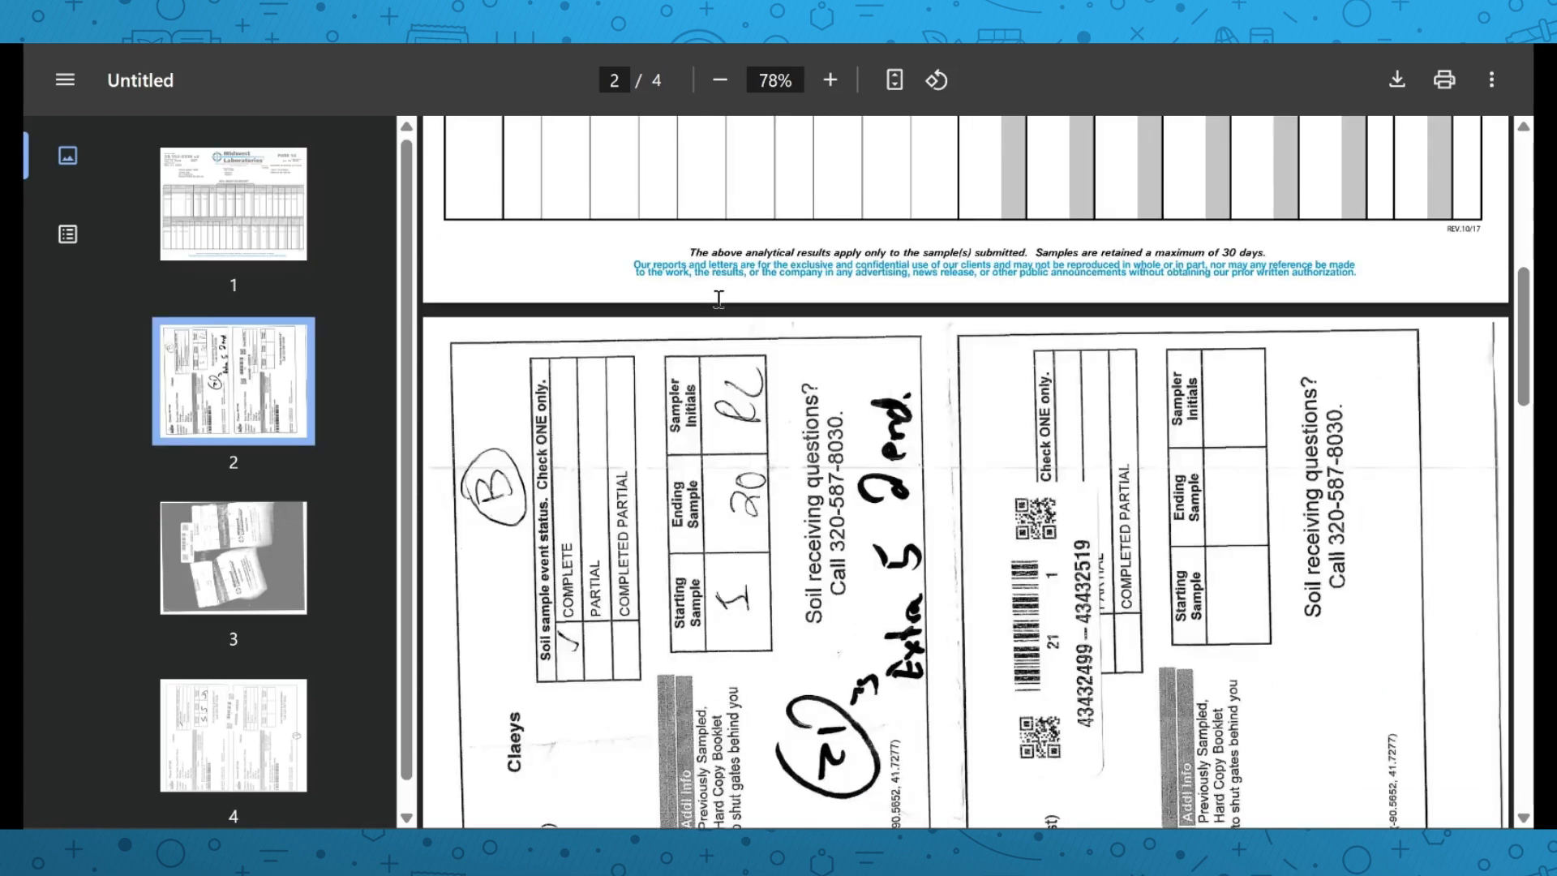
{"action": "scroll", "coordinate": [719, 299], "scroll_direction": "up", "scroll_amount": 10}
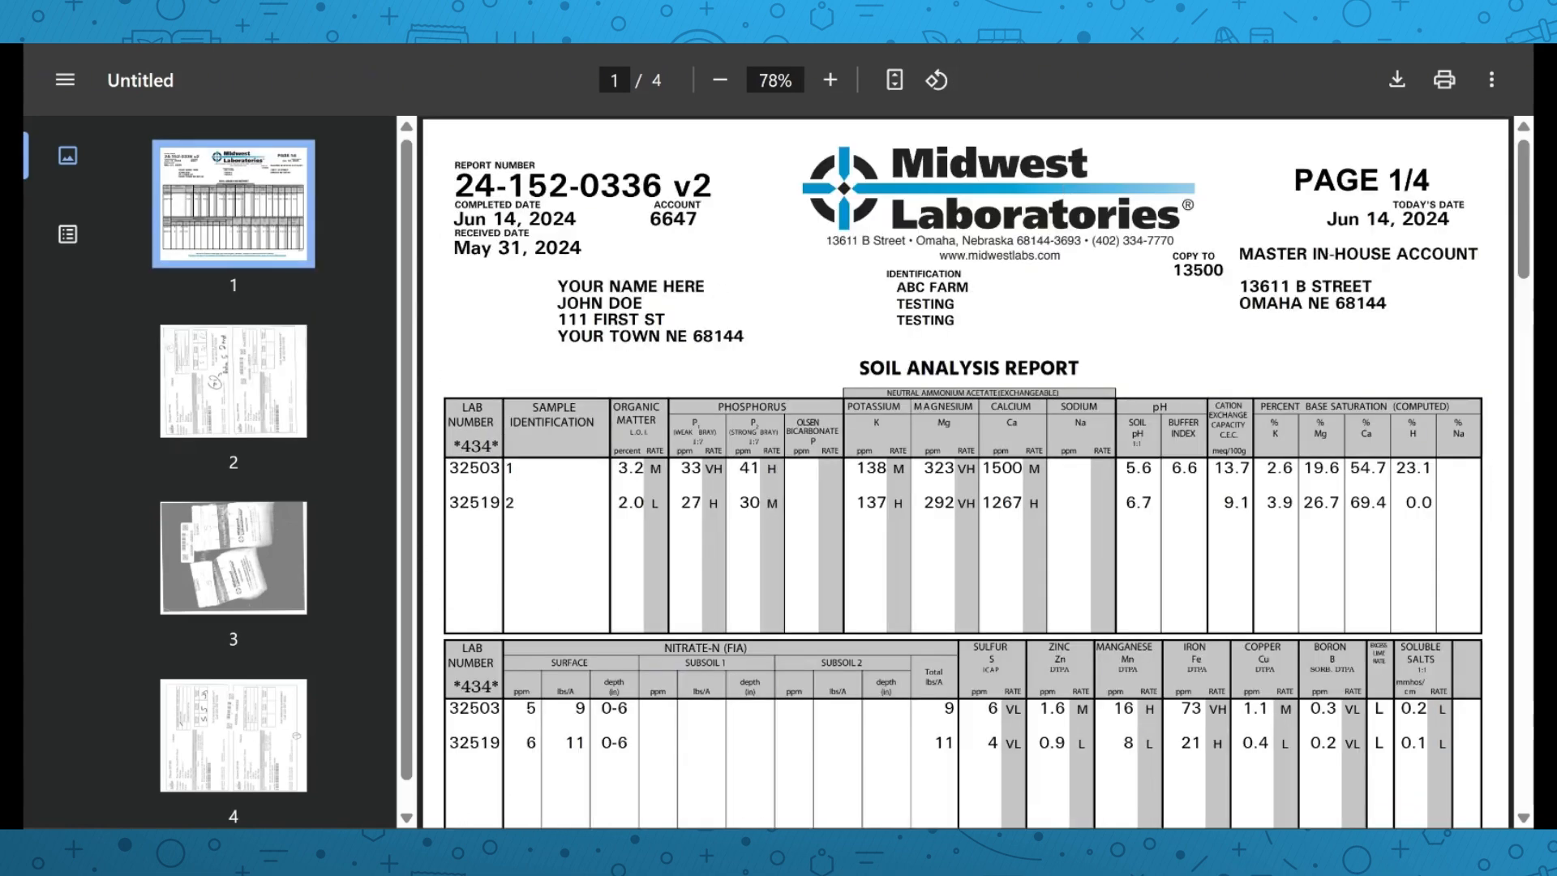
{"action": "key", "text": "ctrl+w"}
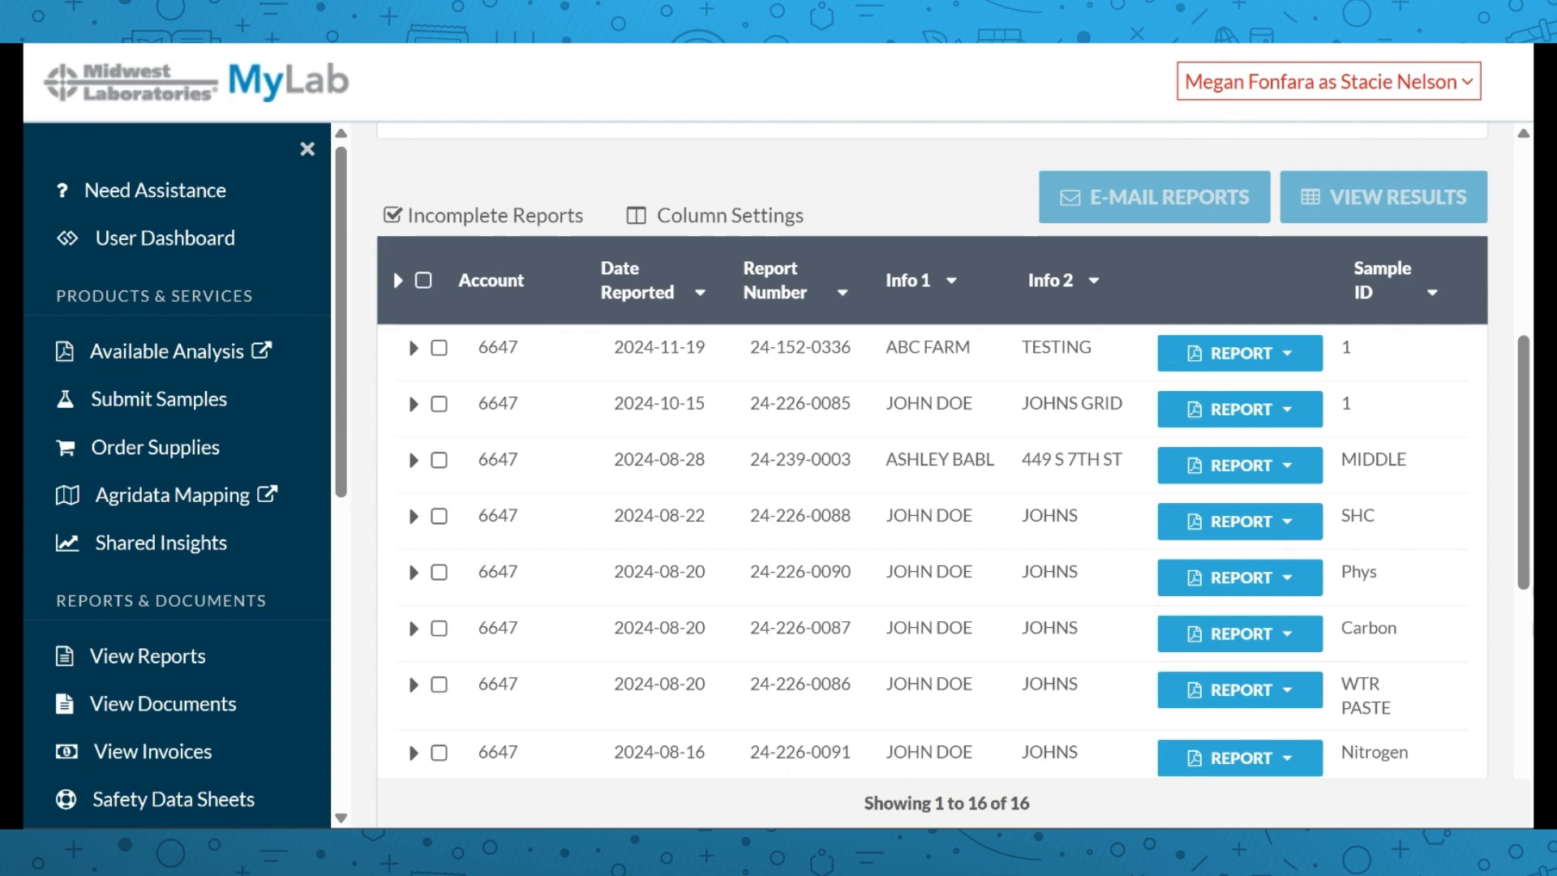
{"action": "scroll", "coordinate": [519, 347], "scroll_direction": "up", "scroll_amount": 2}
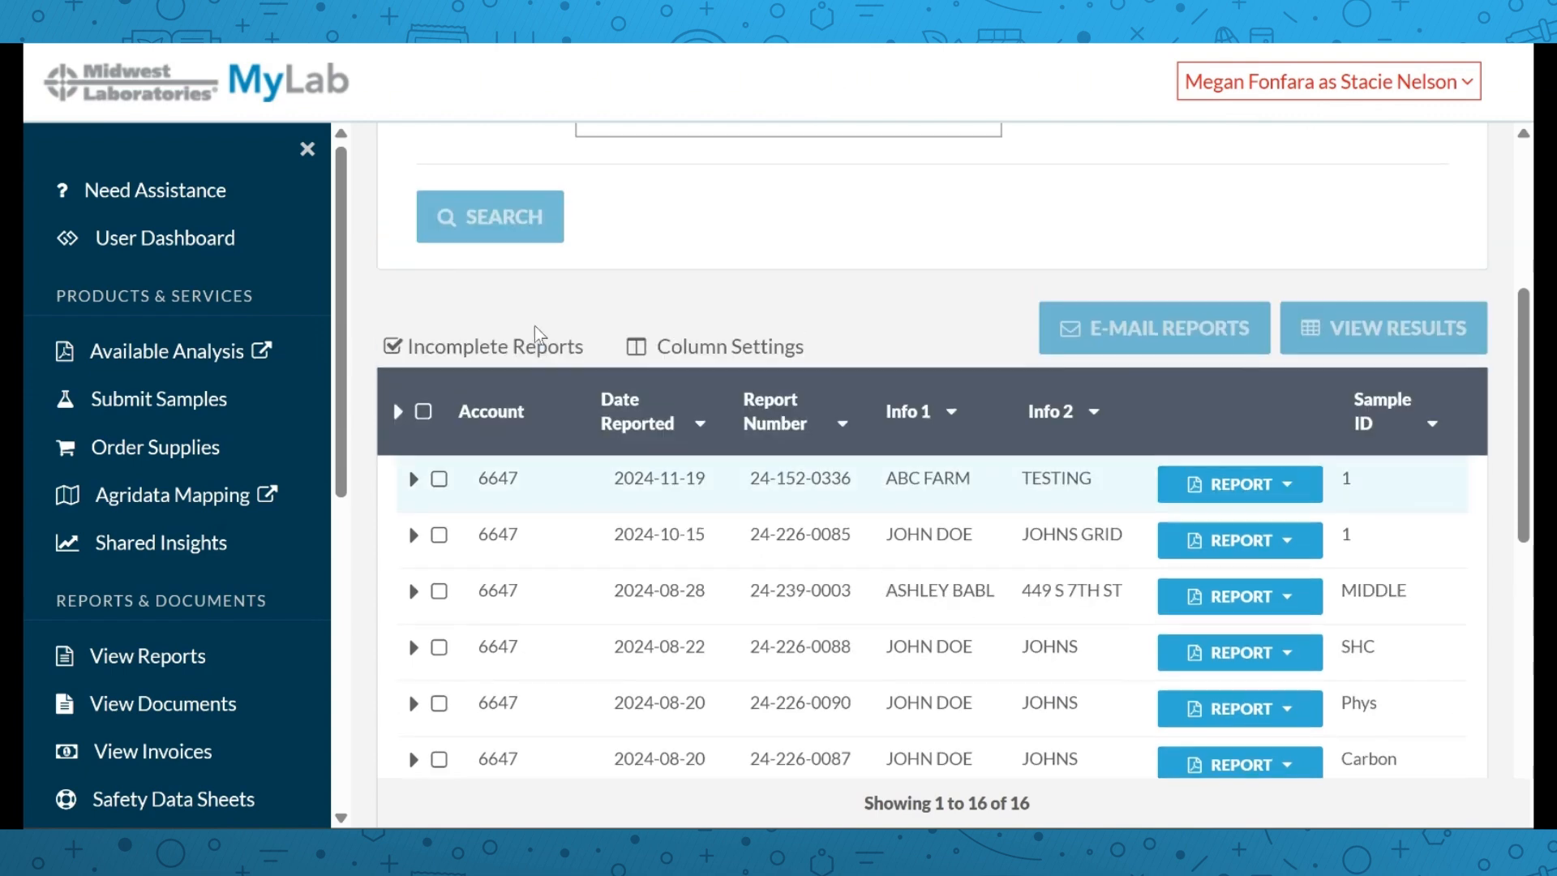
{"action": "scroll", "coordinate": [535, 332], "scroll_direction": "up", "scroll_amount": 2}
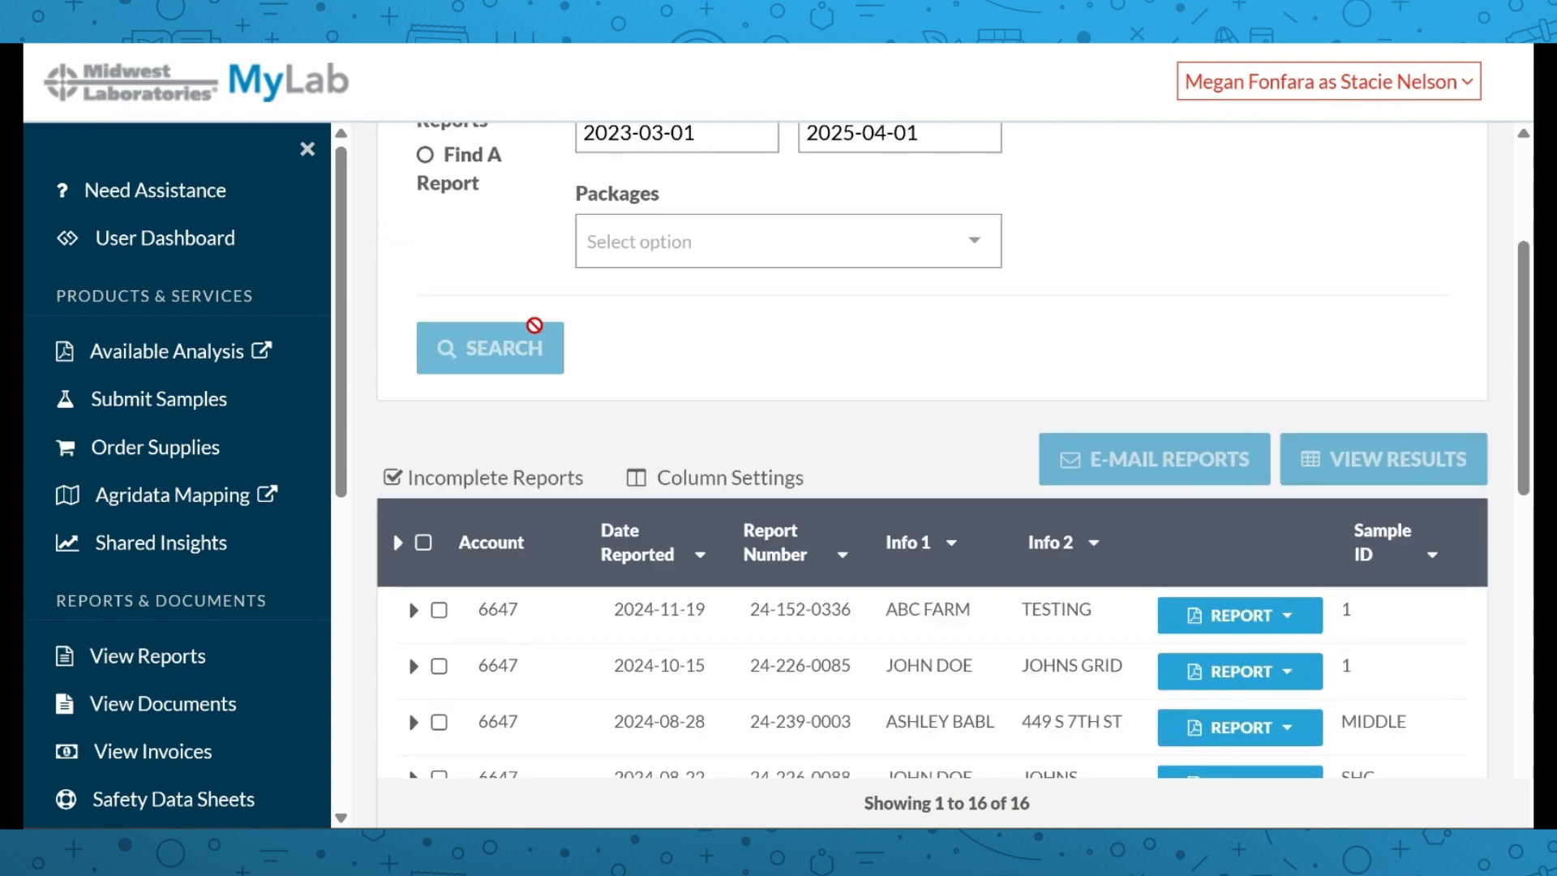
{"action": "scroll", "coordinate": [534, 333], "scroll_direction": "down", "scroll_amount": 2}
{"action": "scroll", "coordinate": [523, 357], "scroll_direction": "down", "scroll_amount": 2}
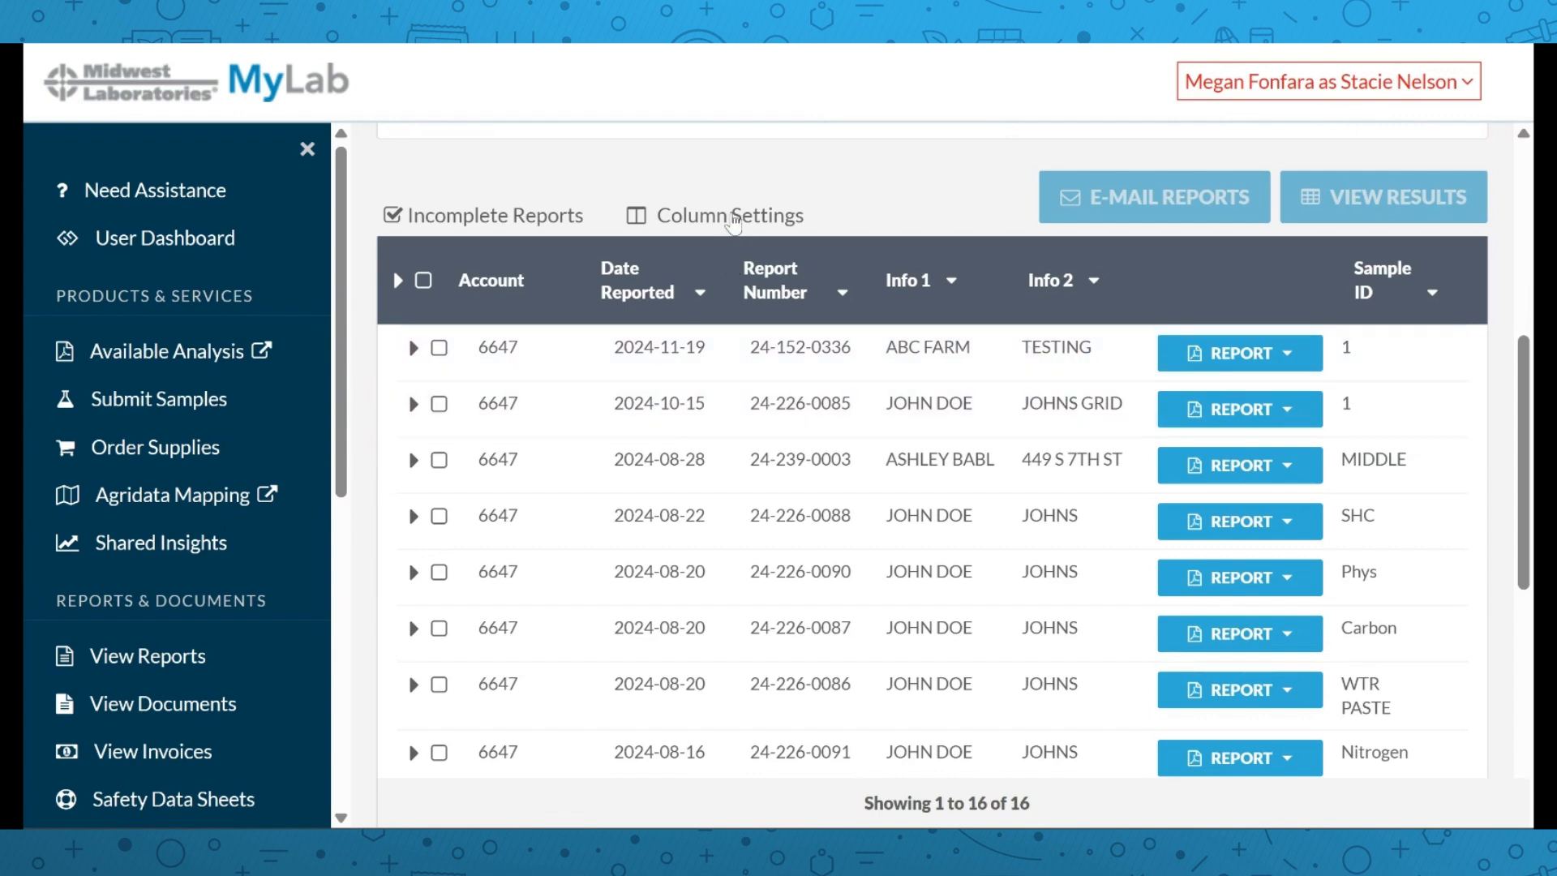
{"action": "left_click", "coordinate": [734, 217]}
{"action": "scroll", "coordinate": [824, 362], "scroll_direction": "down", "scroll_amount": 1}
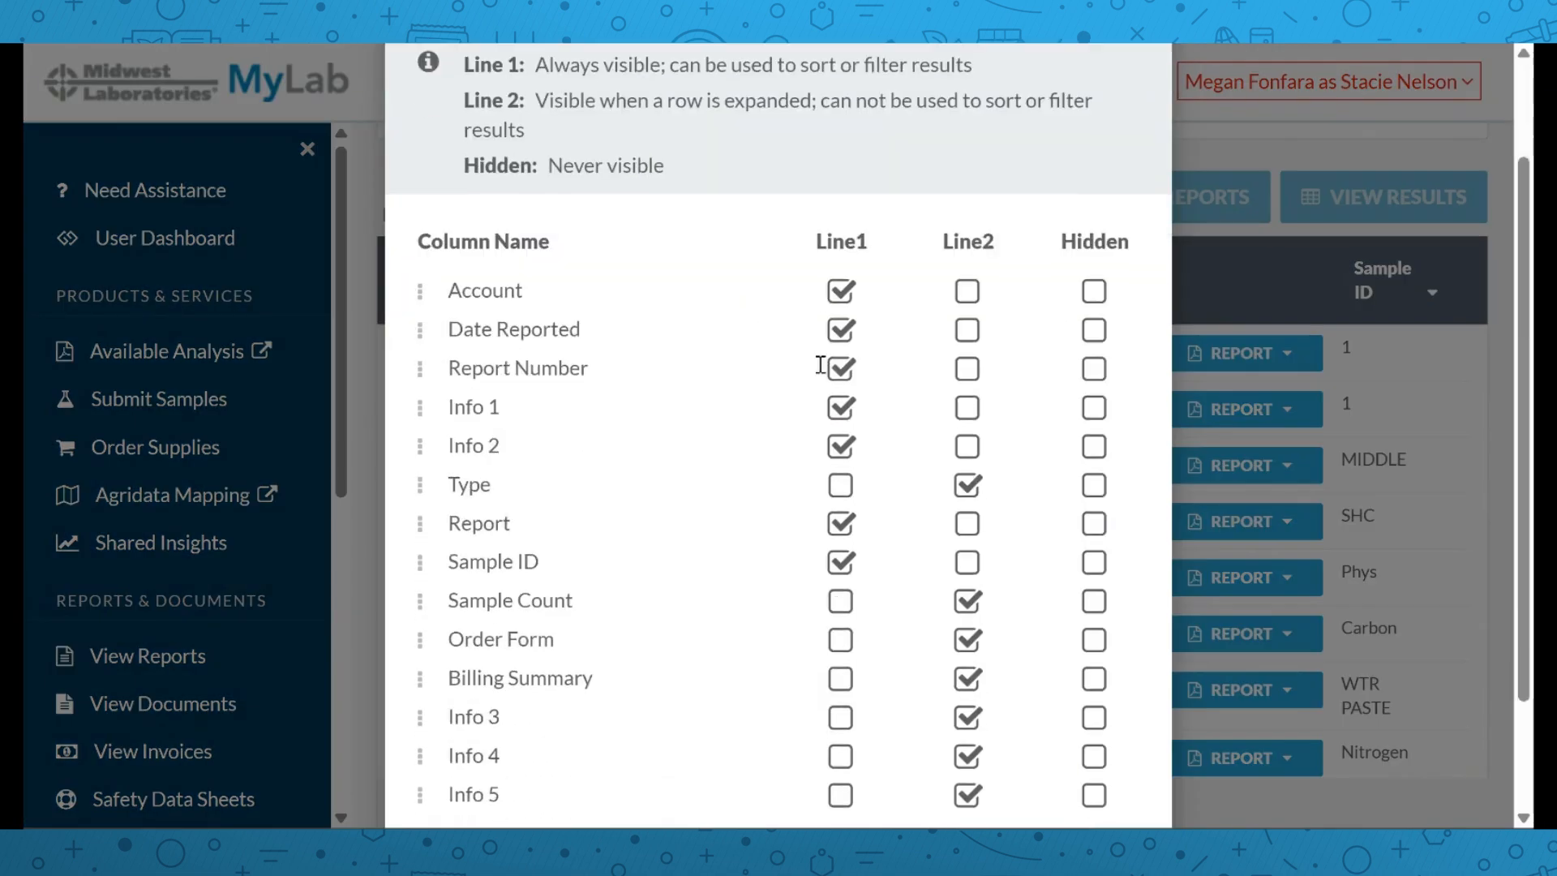
{"action": "scroll", "coordinate": [796, 445], "scroll_direction": "down", "scroll_amount": 2}
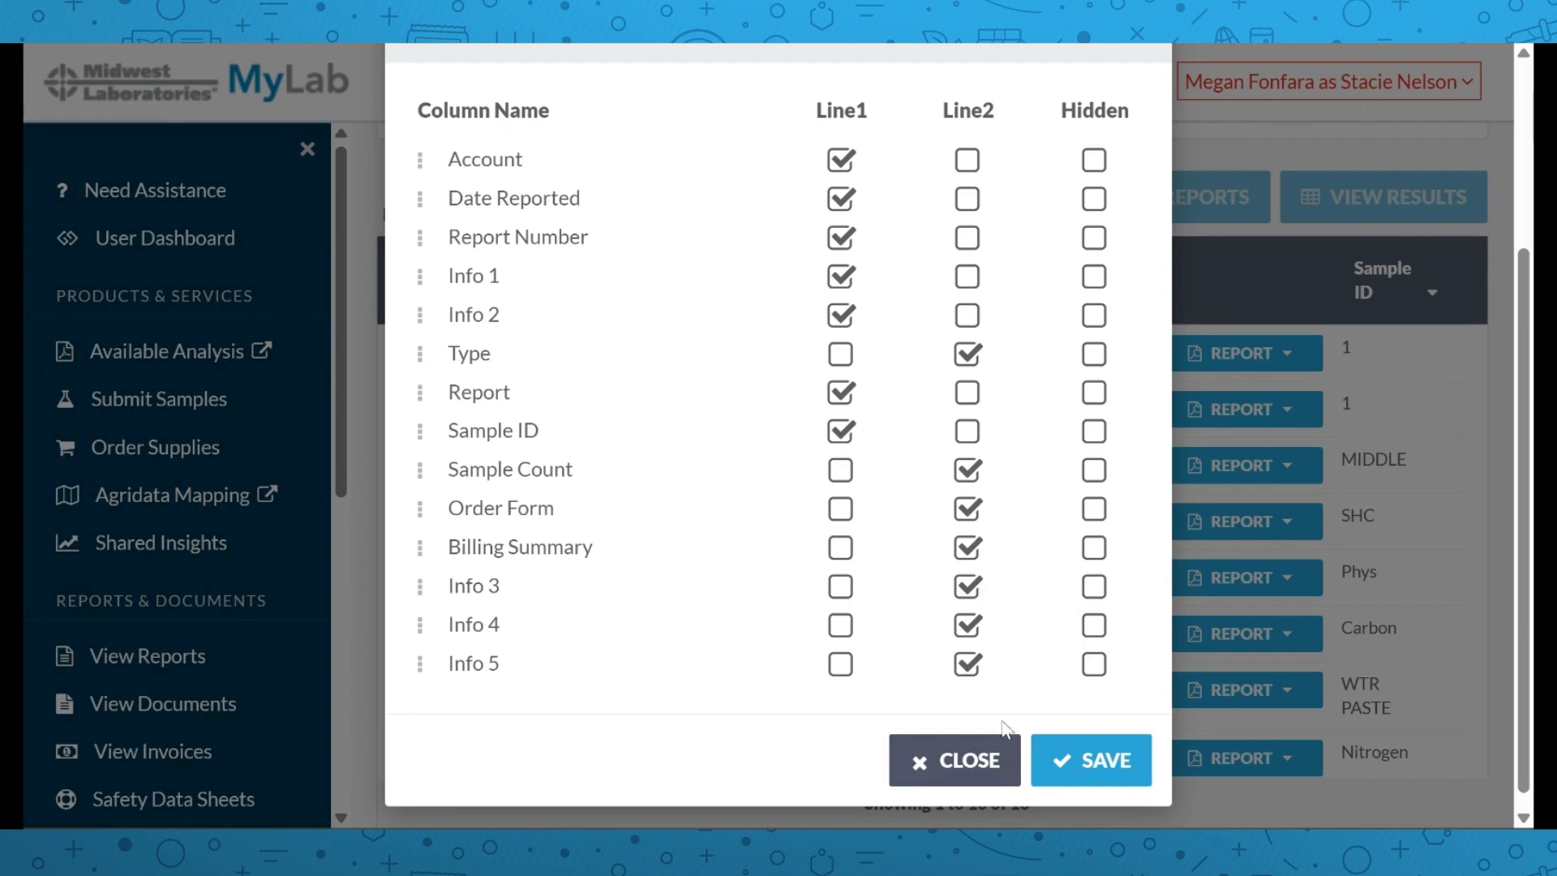
{"action": "left_click", "coordinate": [1108, 784]}
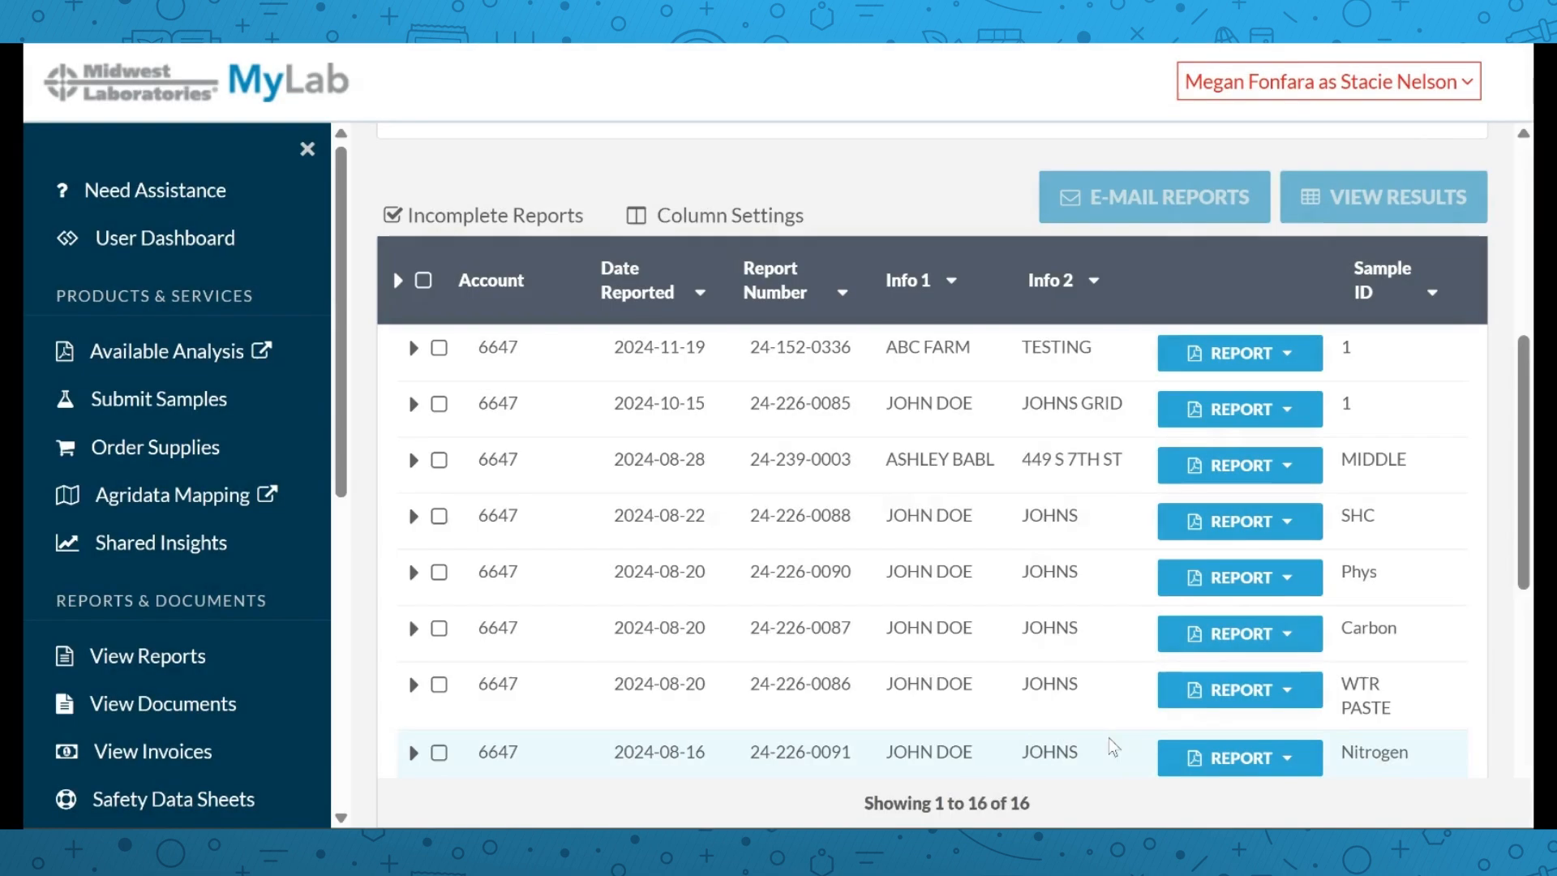
Inspect the sort and filter options for Date Reported, Report Number, Info 2 and Sample ID
{"action": "left_click", "coordinate": [702, 296]}
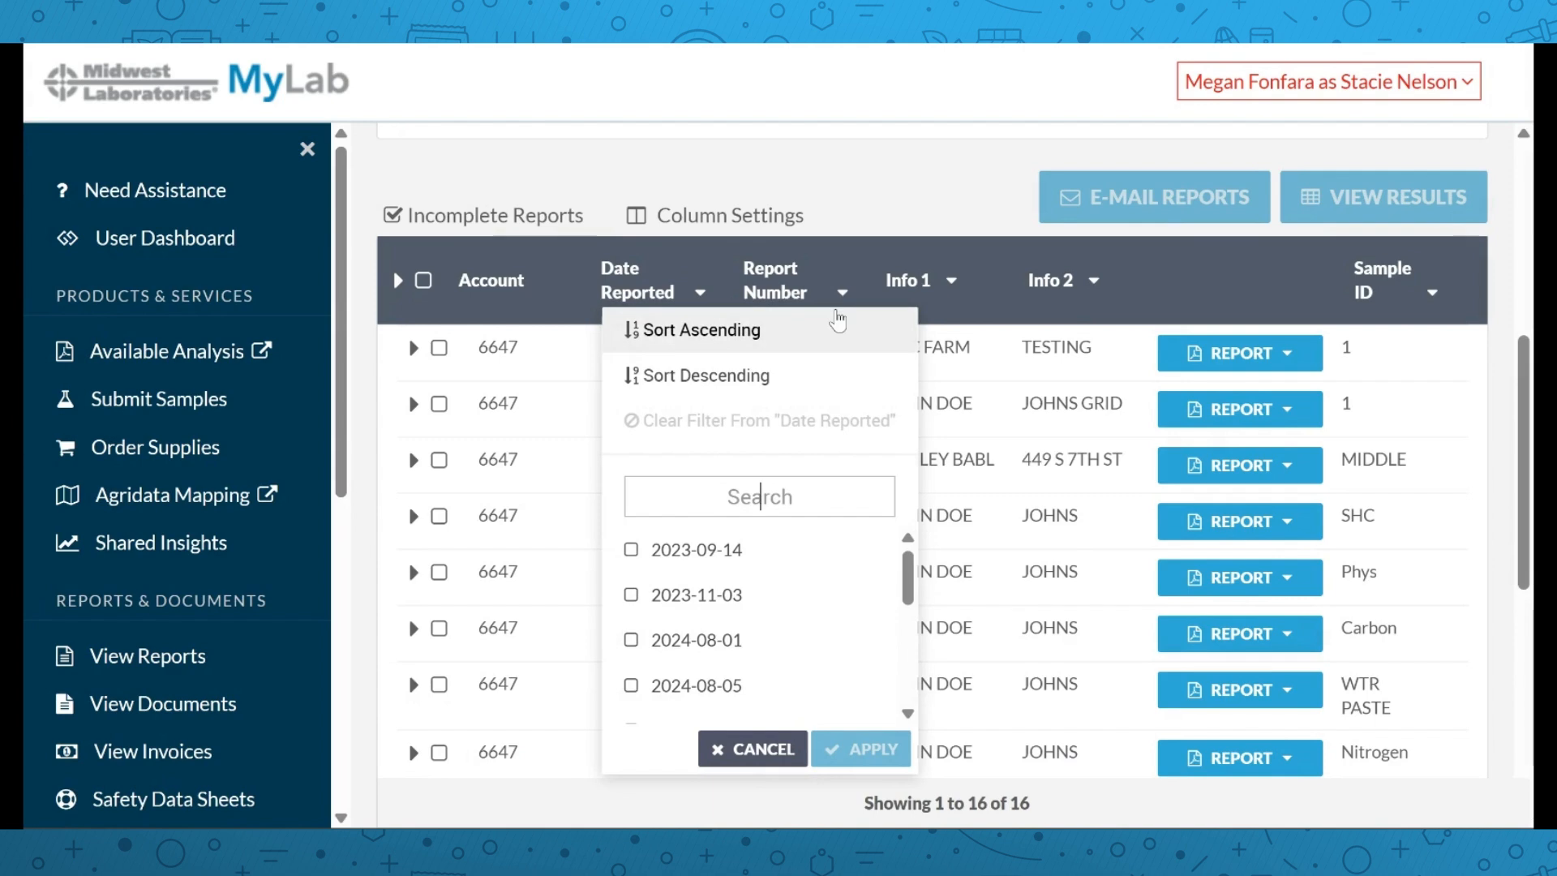
{"action": "left_click", "coordinate": [844, 293]}
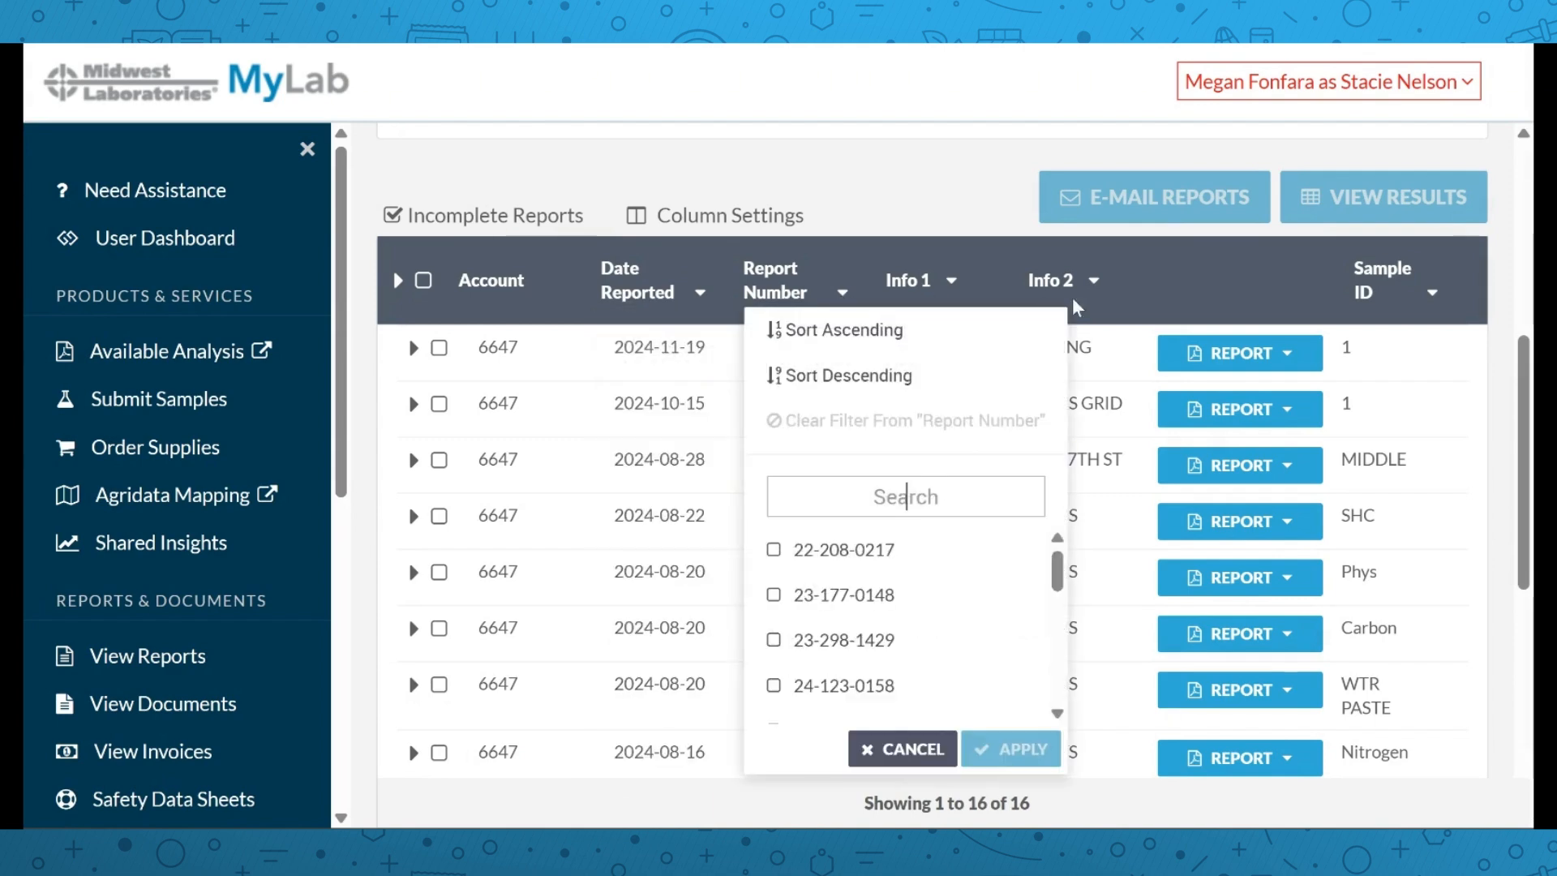
{"action": "left_click", "coordinate": [1095, 292]}
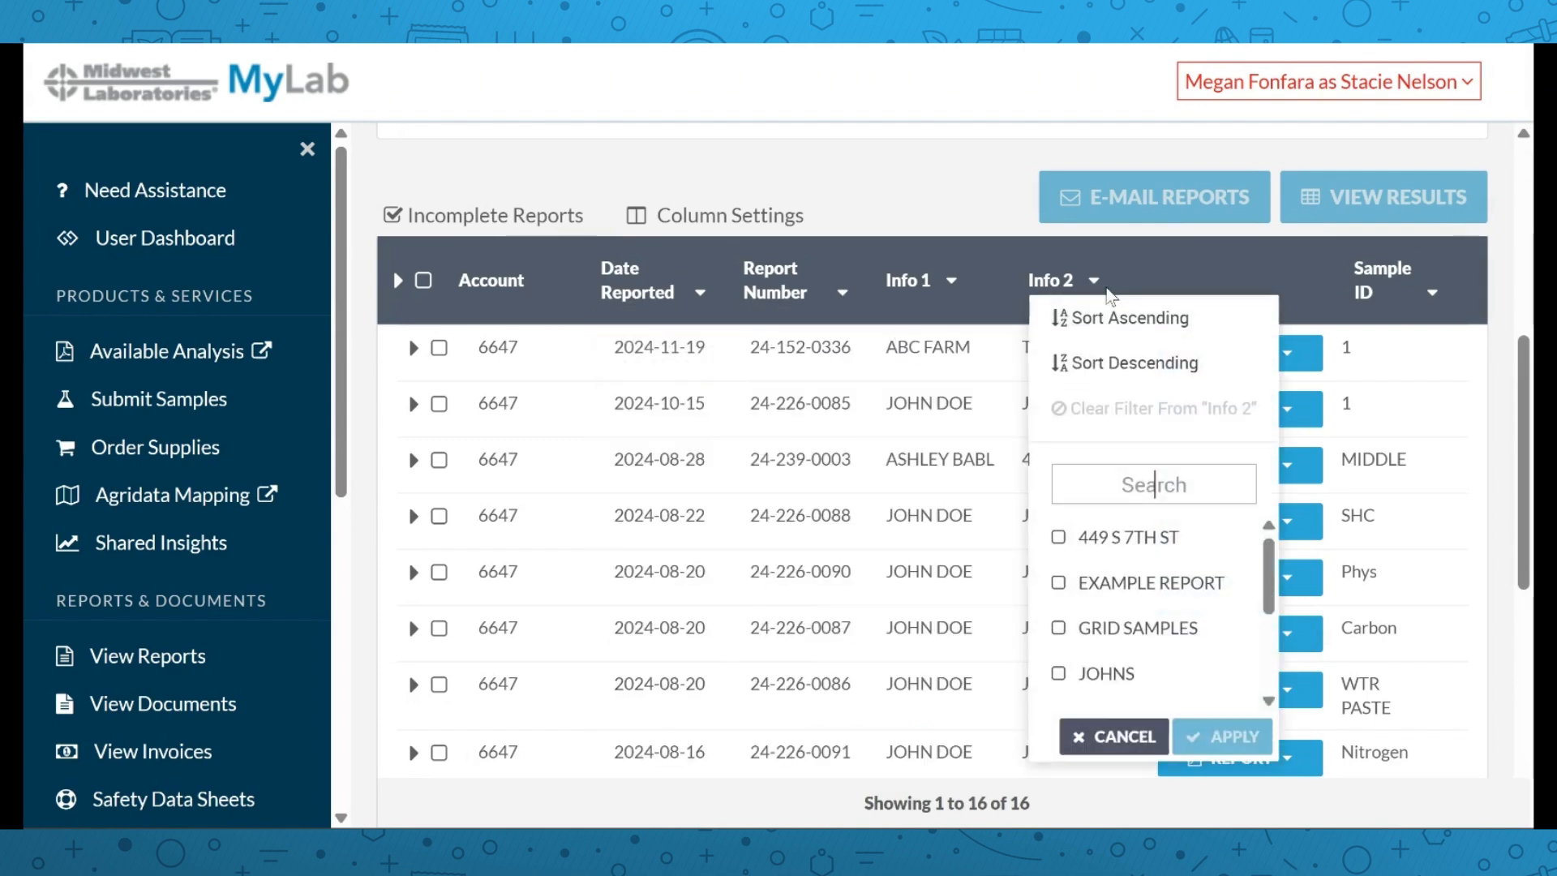
{"action": "left_click", "coordinate": [1433, 294]}
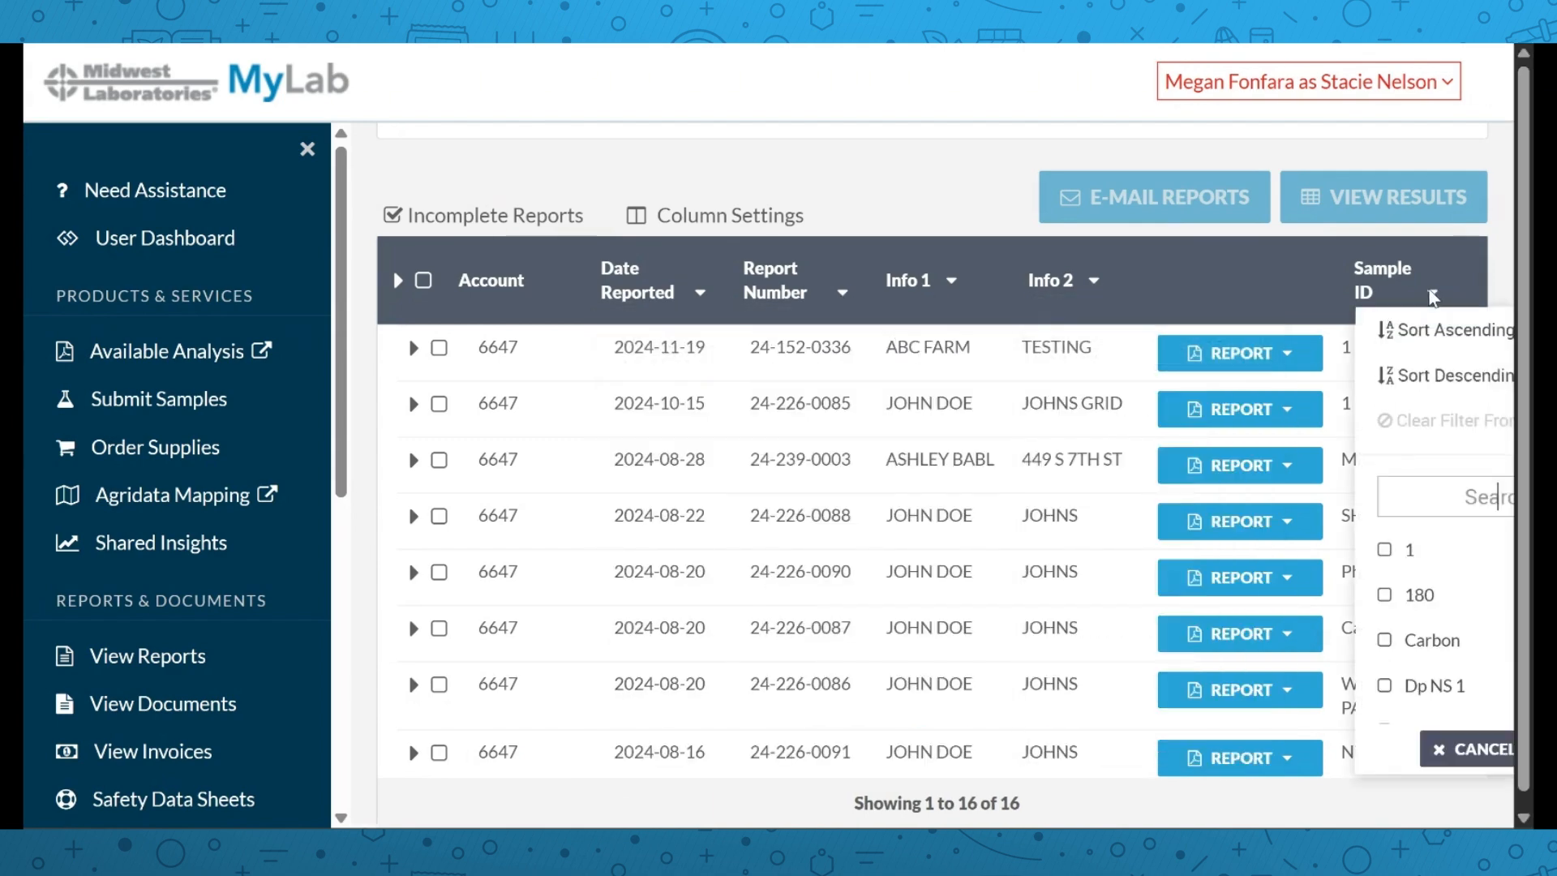
{"action": "left_click", "coordinate": [1286, 278]}
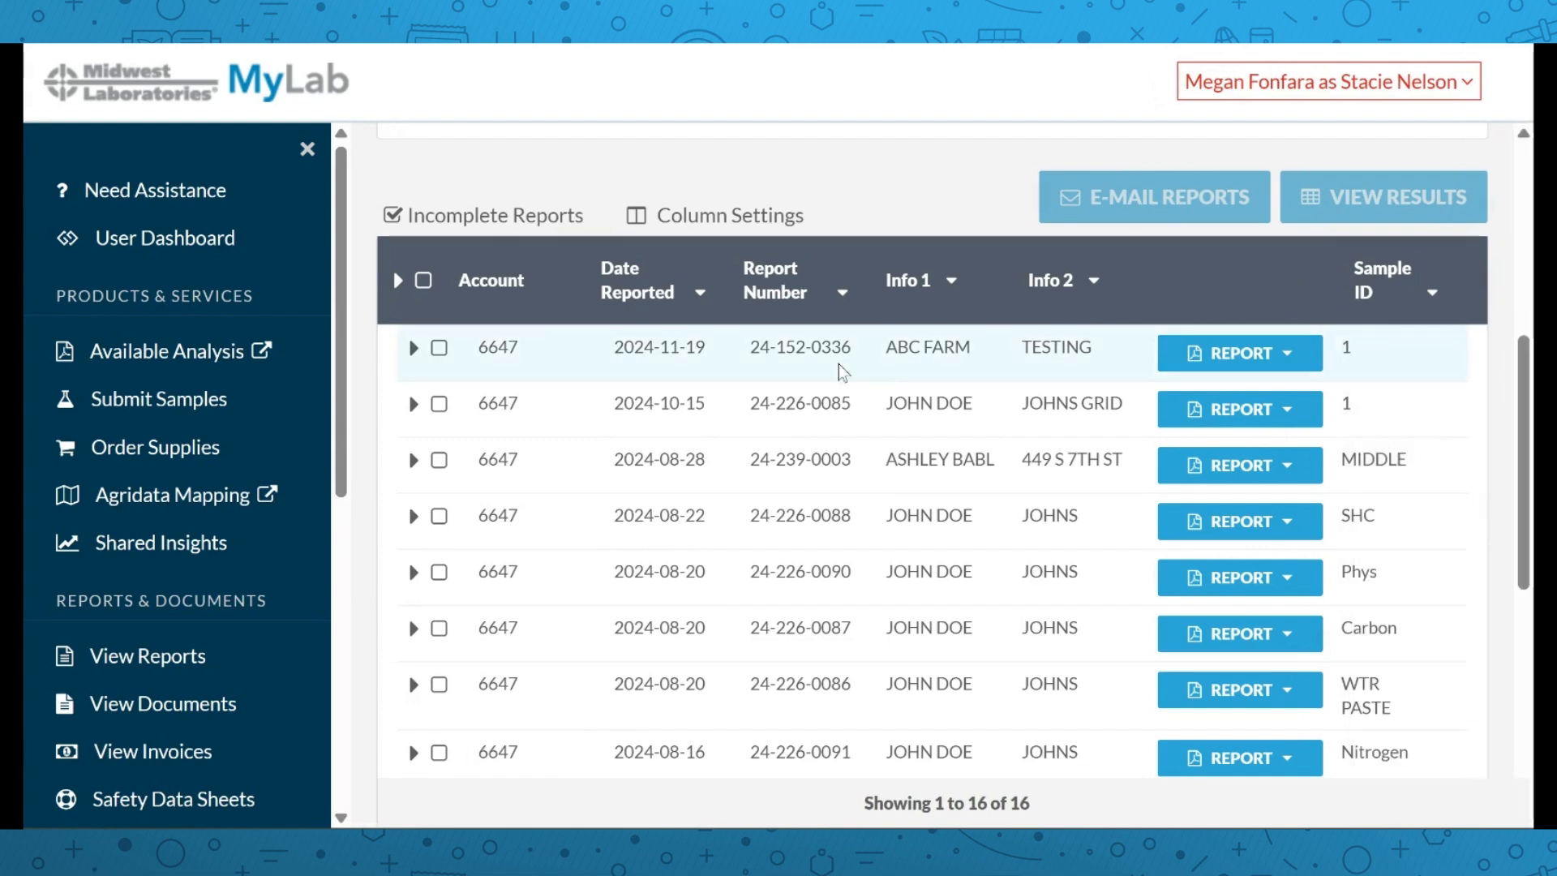
Select only reports 24-152-0336 and 24-226-0085 and view their results
{"action": "left_click", "coordinate": [423, 280]}
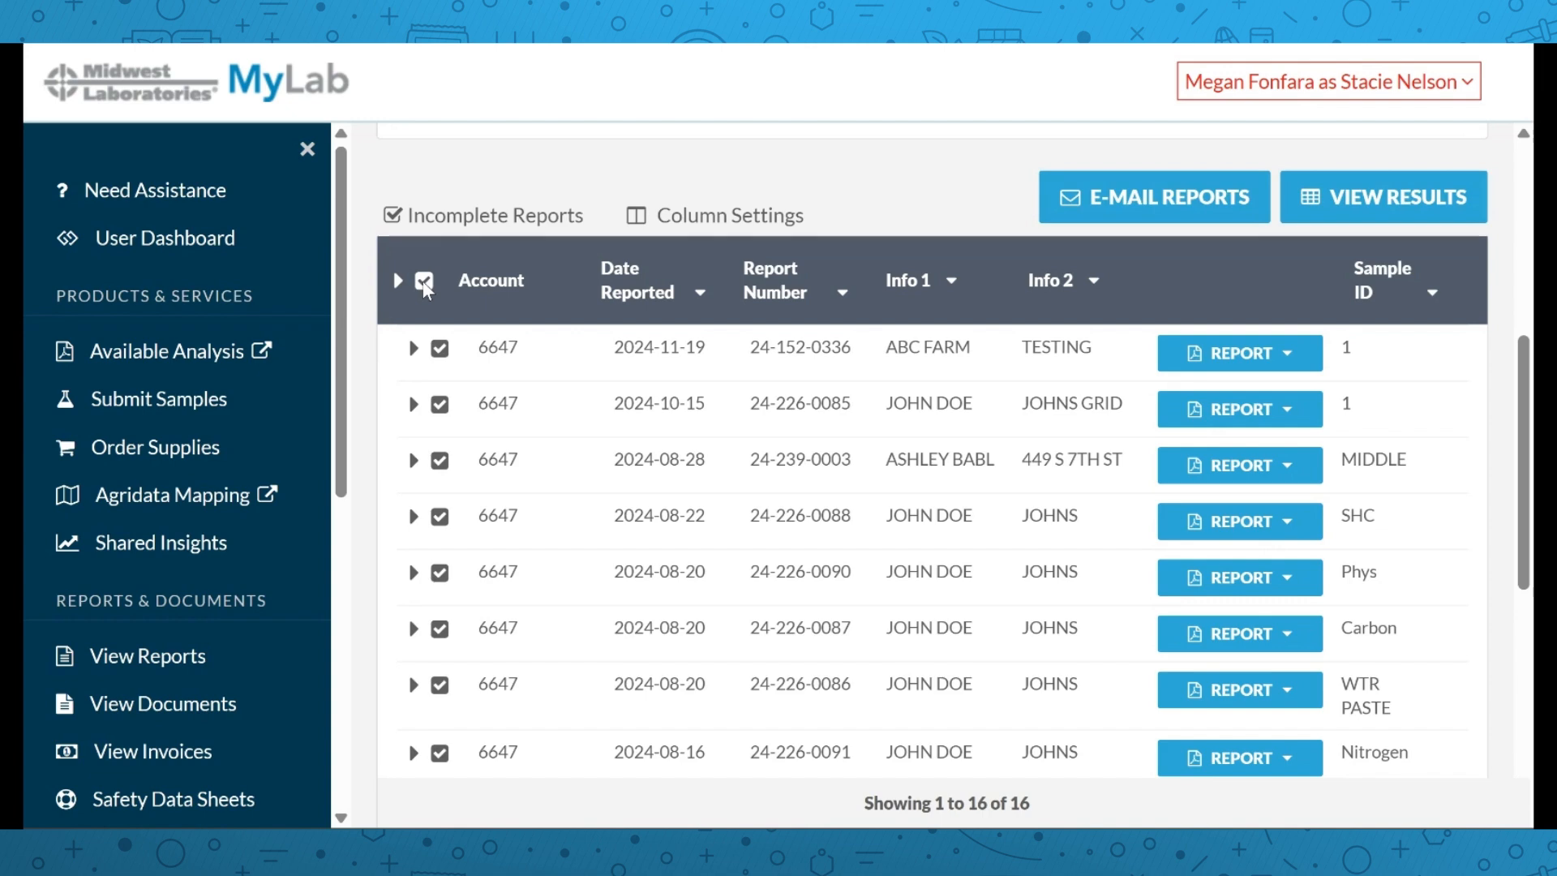
{"action": "left_click", "coordinate": [422, 281]}
{"action": "left_click", "coordinate": [439, 349]}
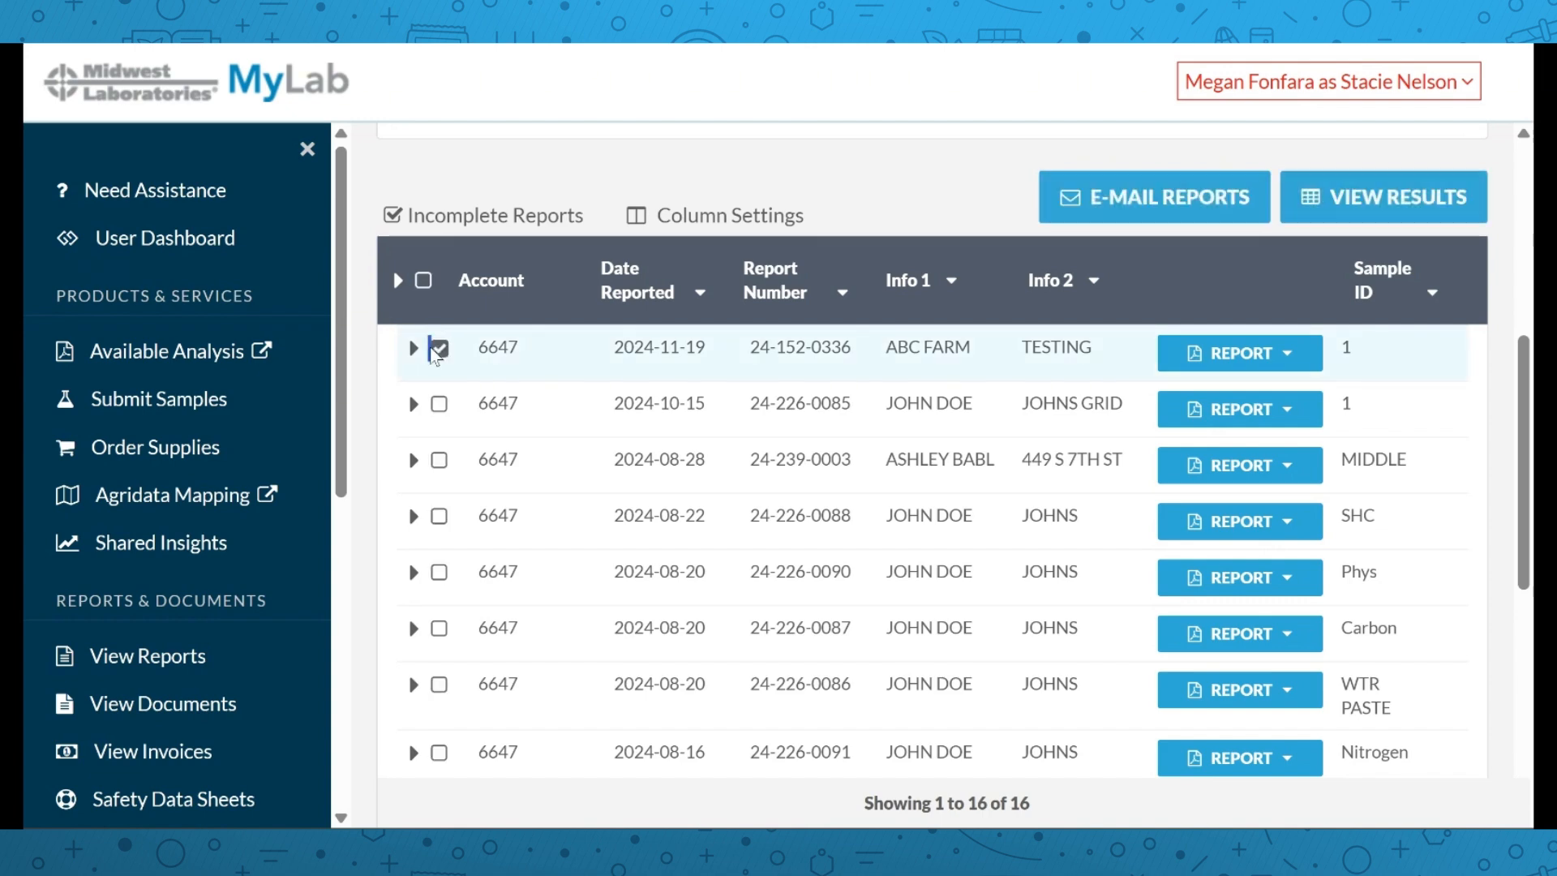
{"action": "left_click", "coordinate": [439, 404]}
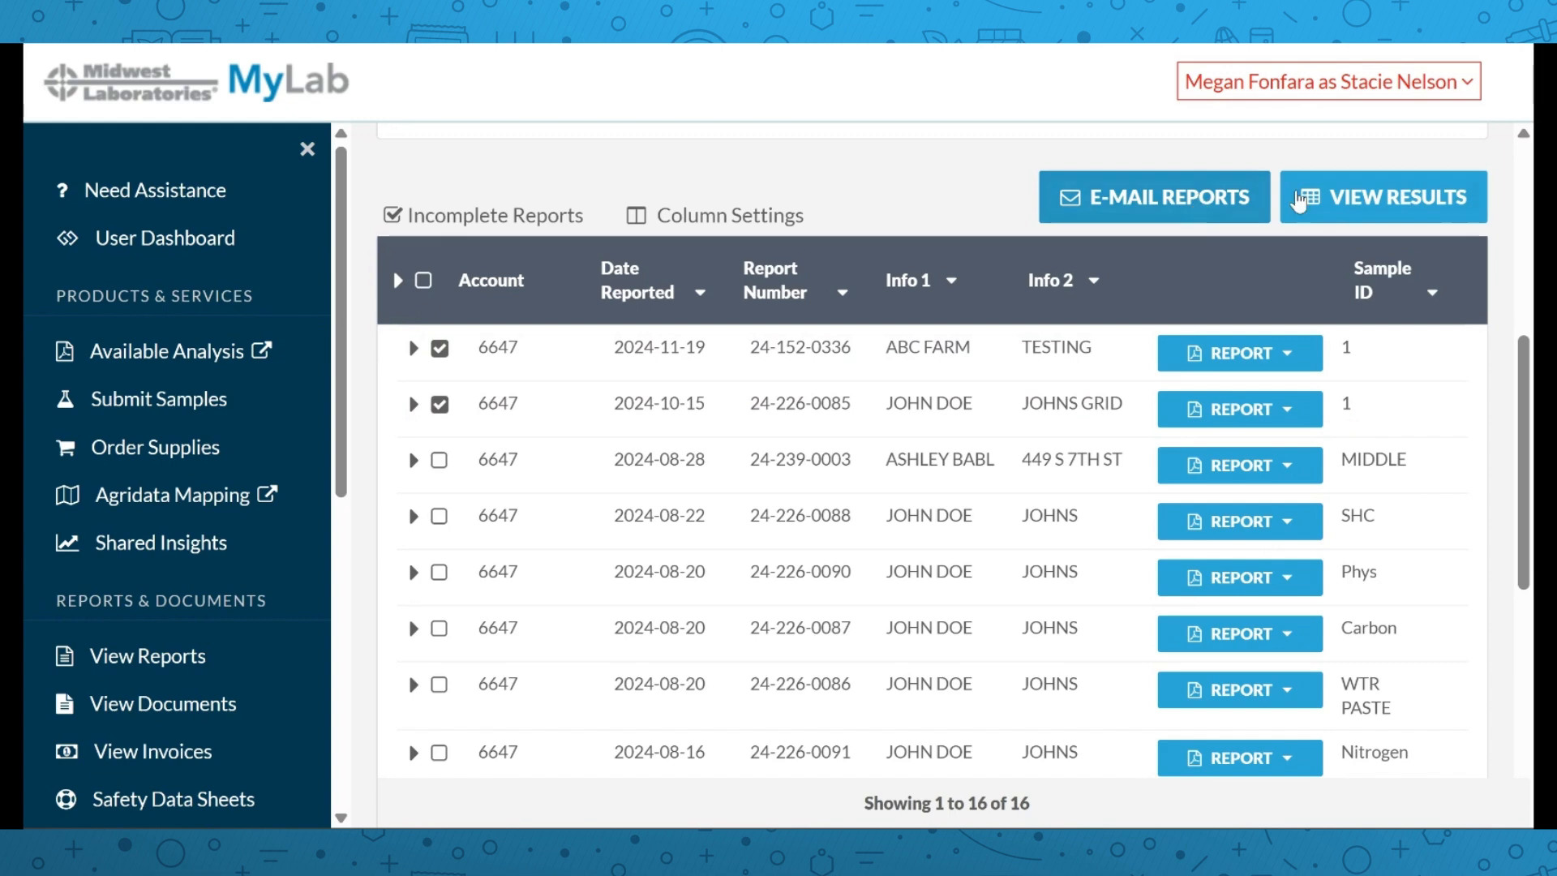
{"action": "left_click", "coordinate": [1334, 203]}
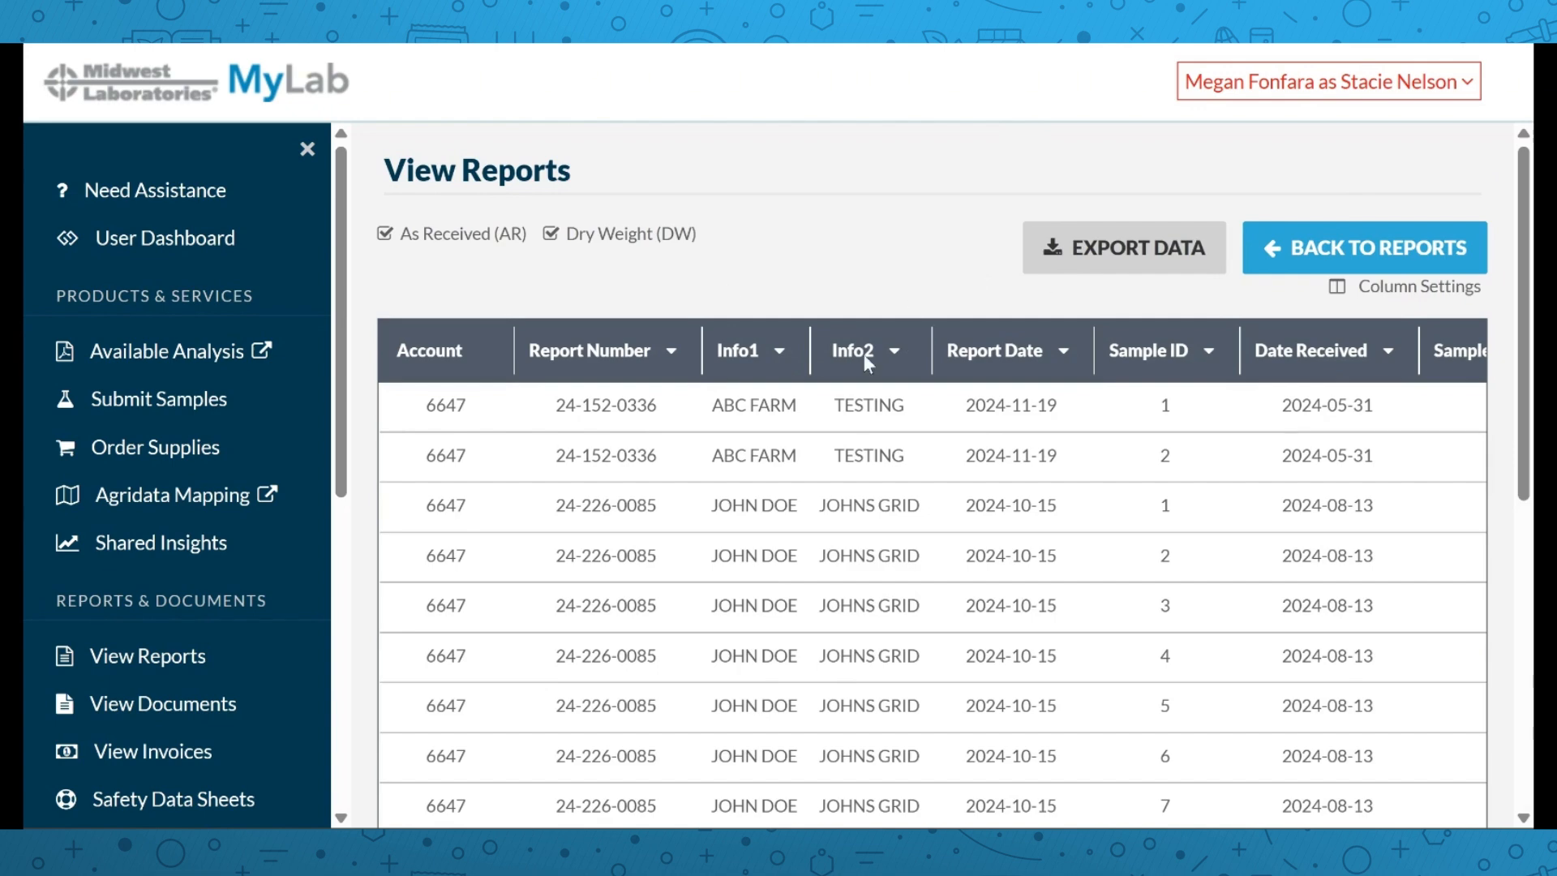
Set the result export format to xlsx, then close the export dialog without exporting
{"action": "left_click", "coordinate": [1124, 253]}
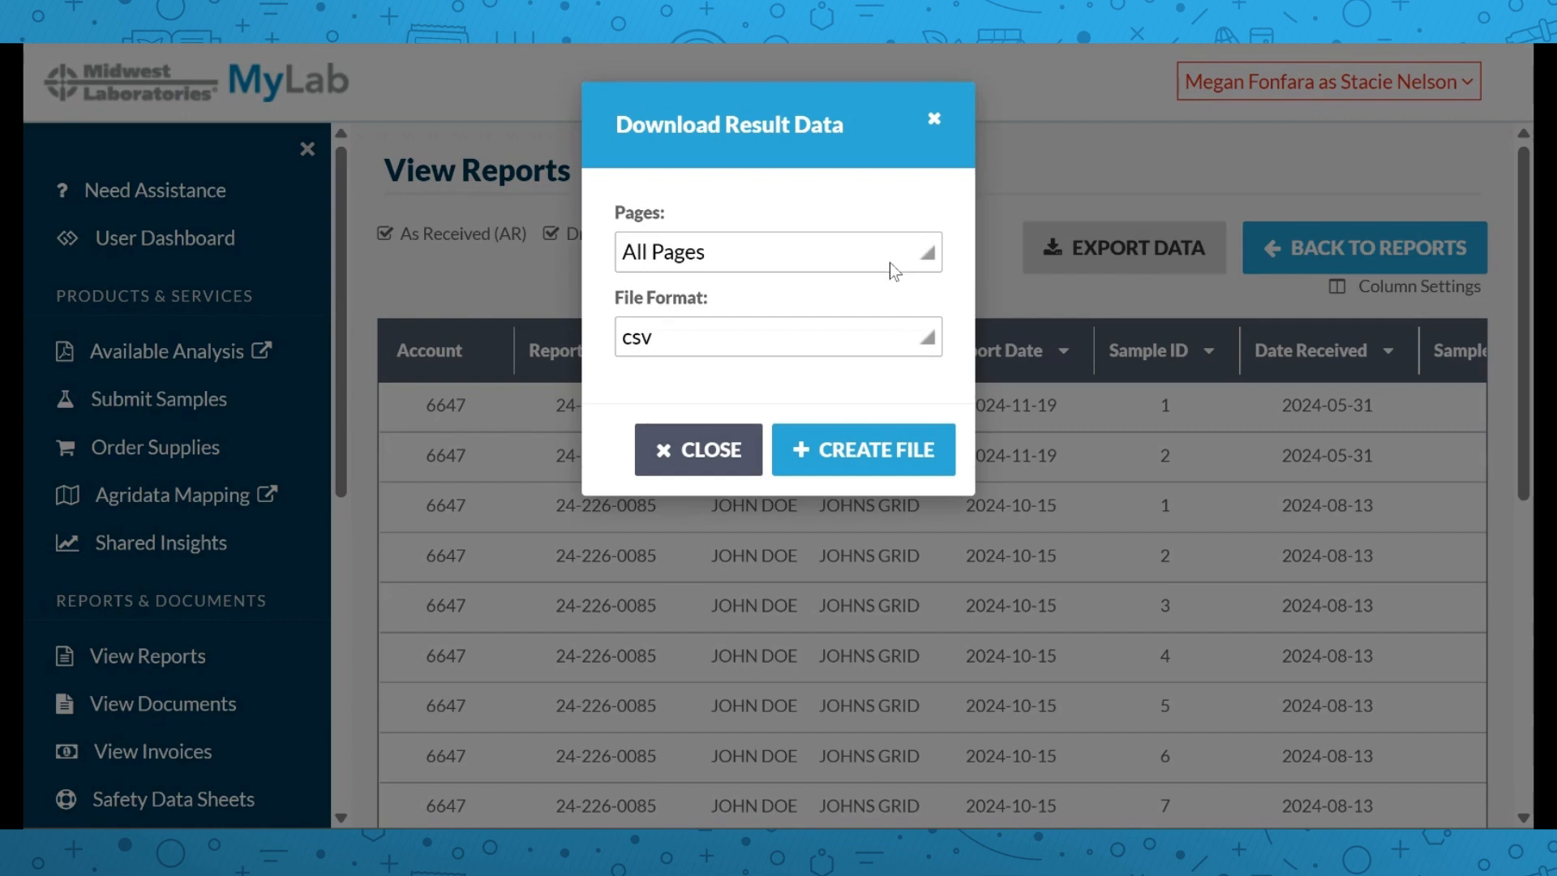
{"action": "left_click", "coordinate": [679, 339]}
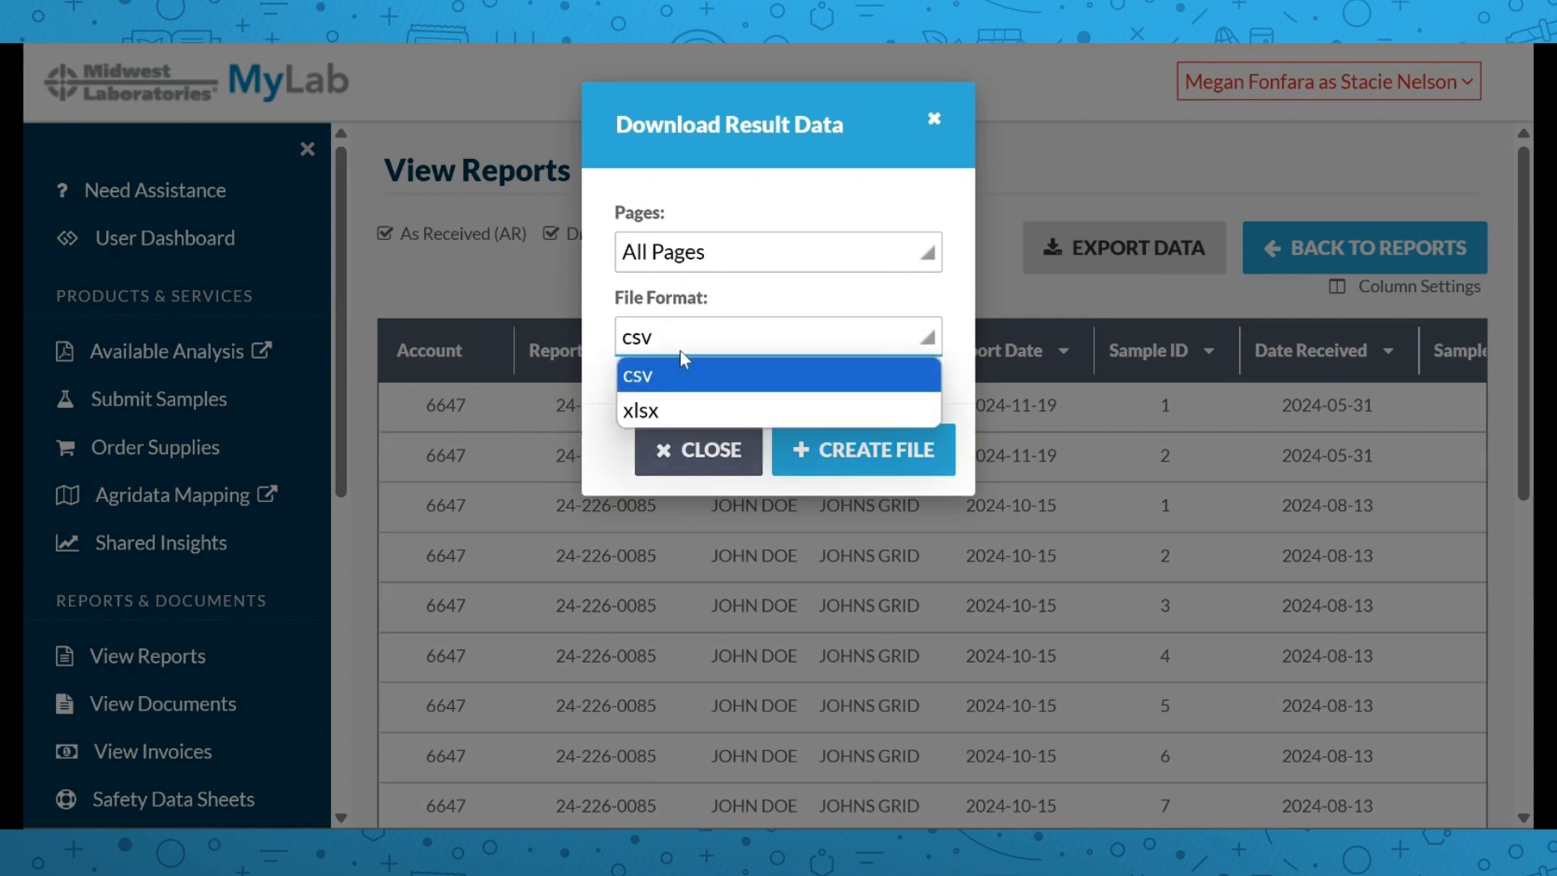
{"action": "left_click", "coordinate": [682, 403]}
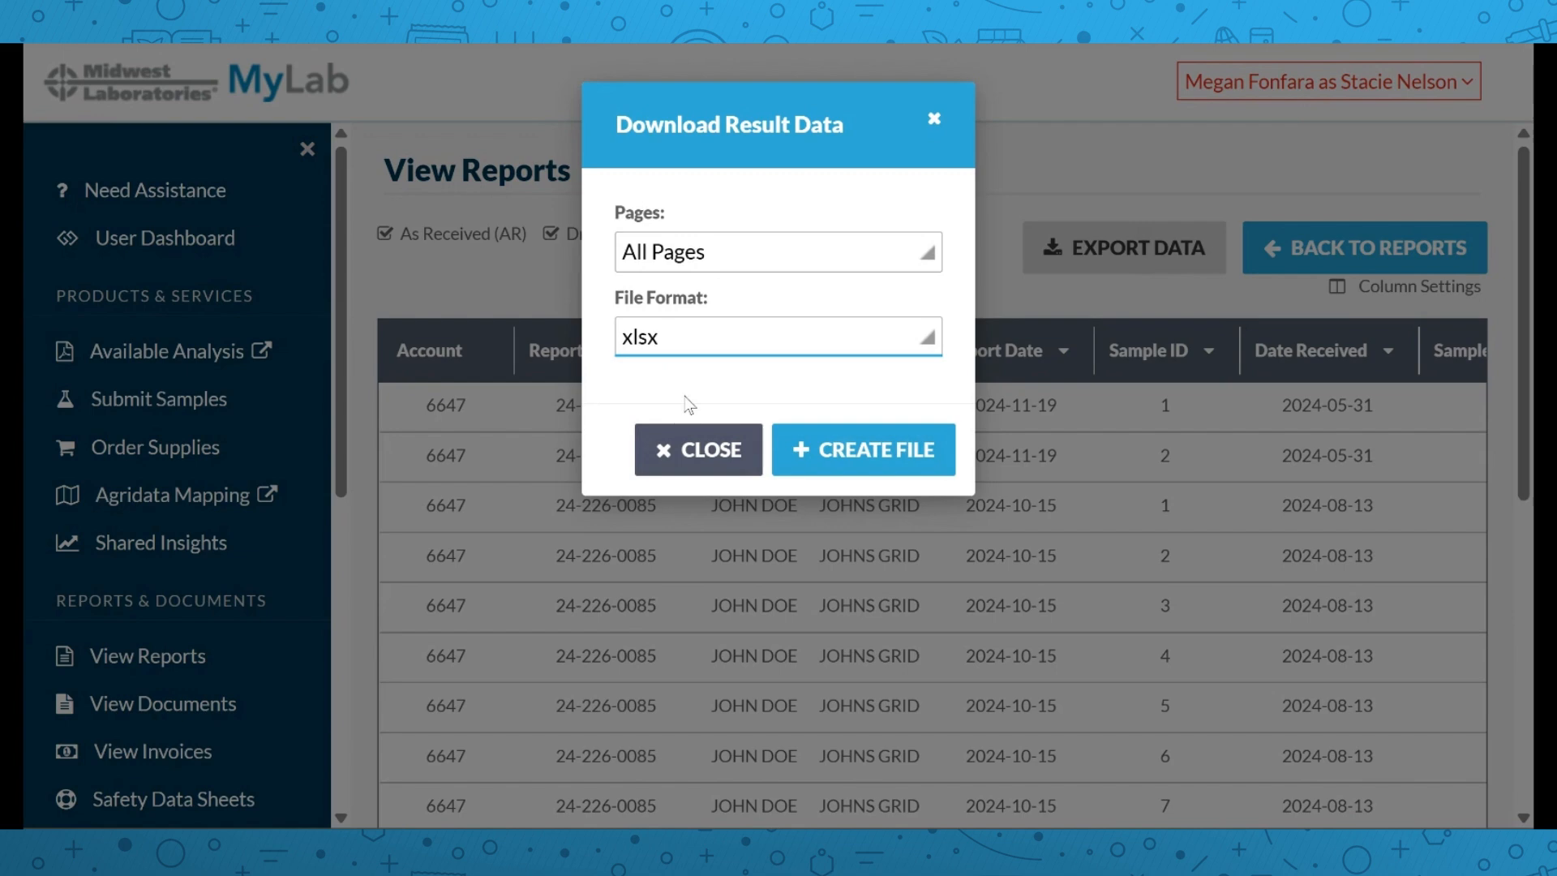
{"action": "left_click", "coordinate": [935, 121]}
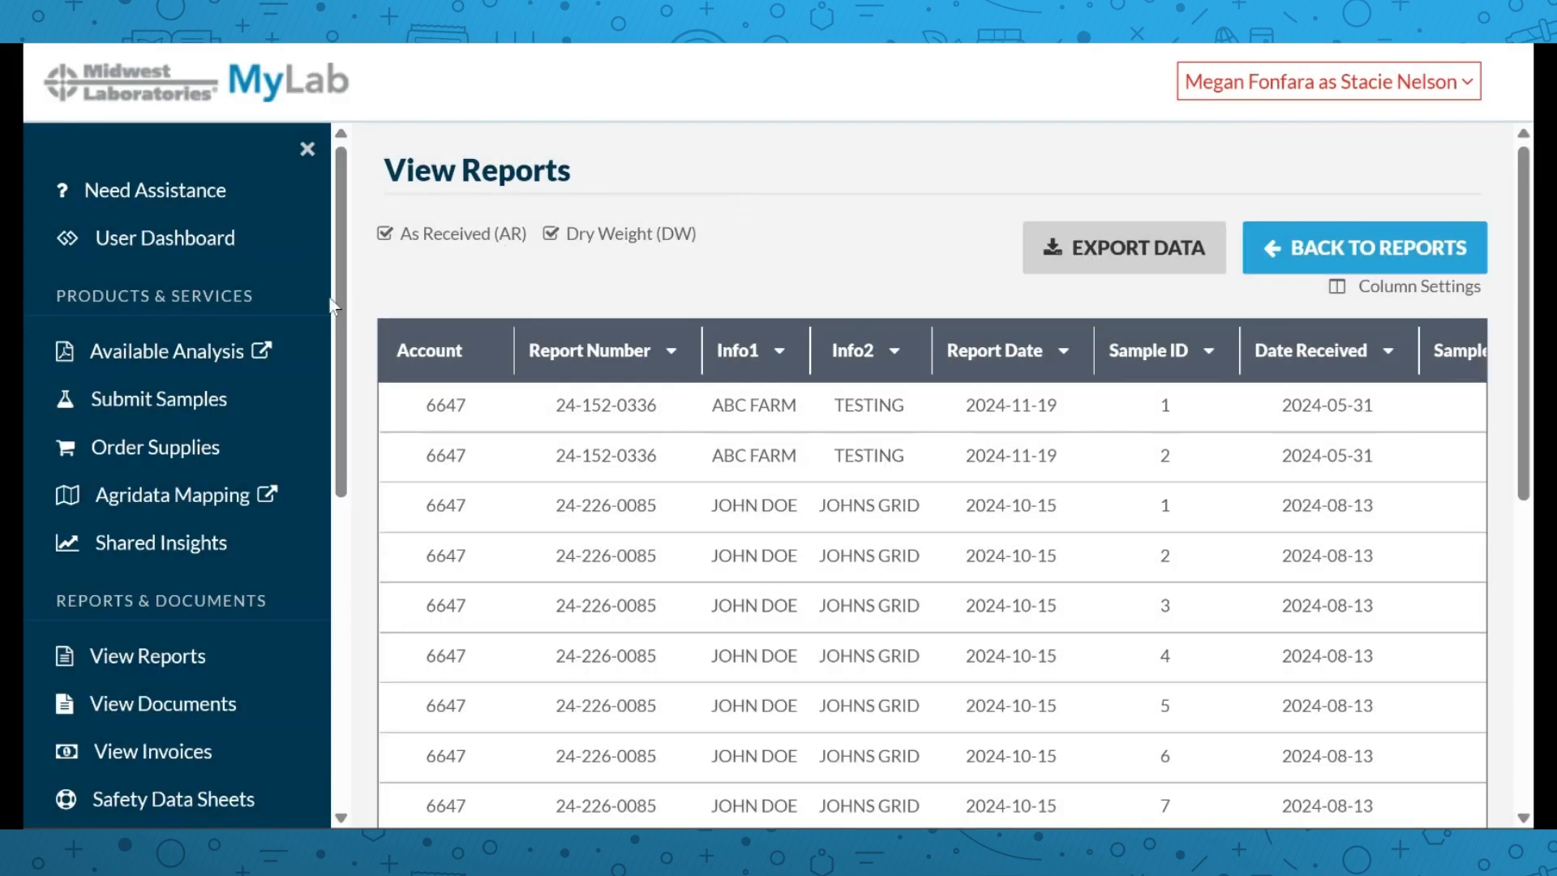
Go to the Shipping Labels page from the sidebar
{"action": "scroll", "coordinate": [166, 438], "scroll_direction": "down", "scroll_amount": 3}
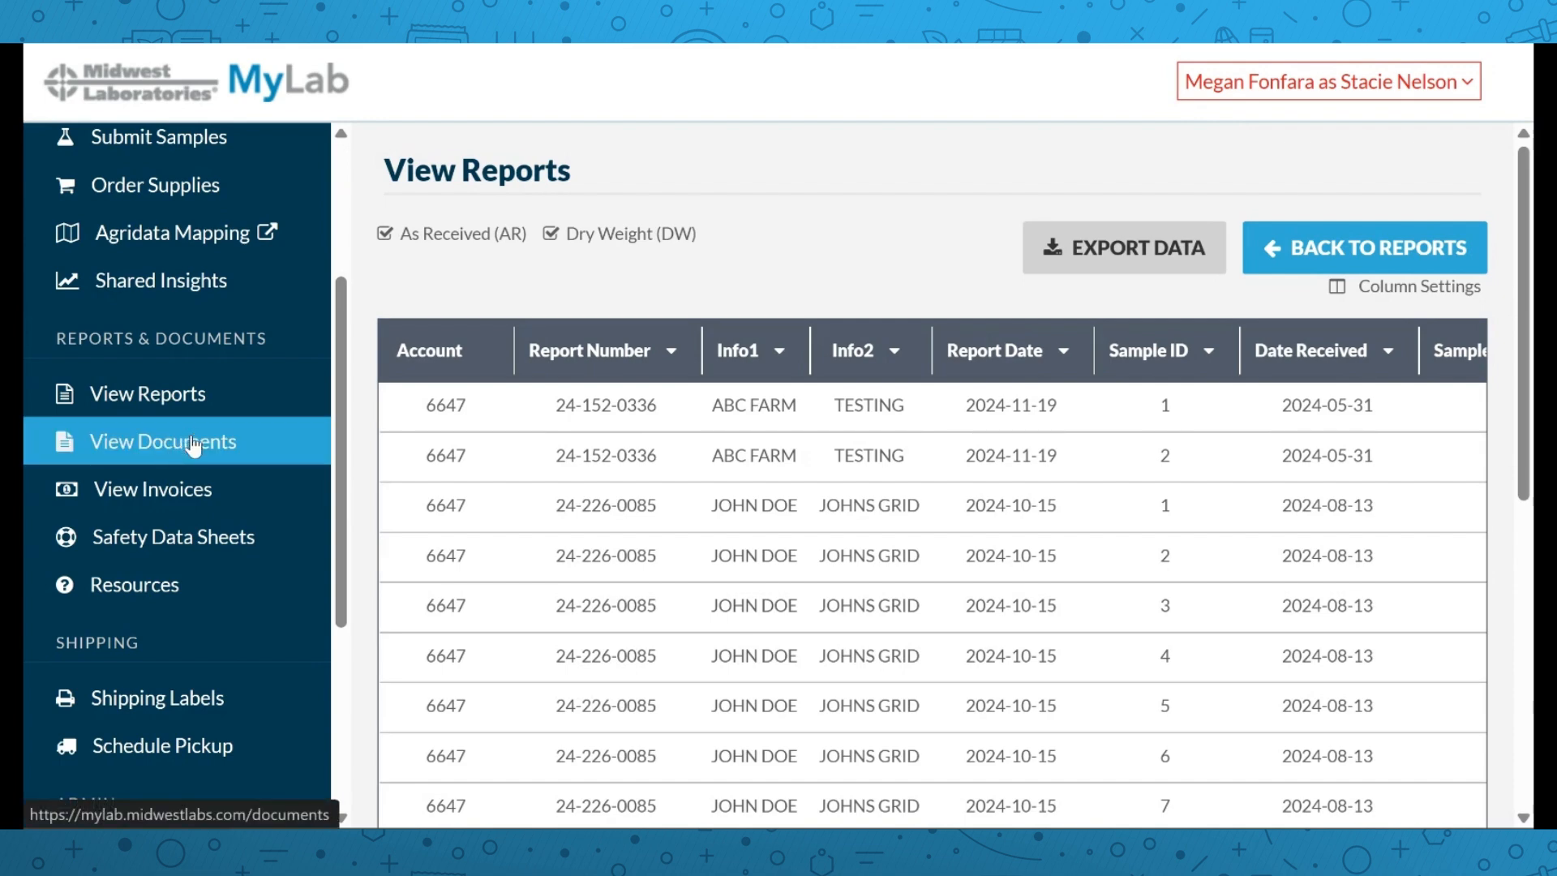
{"action": "scroll", "coordinate": [195, 446], "scroll_direction": "down", "scroll_amount": 2}
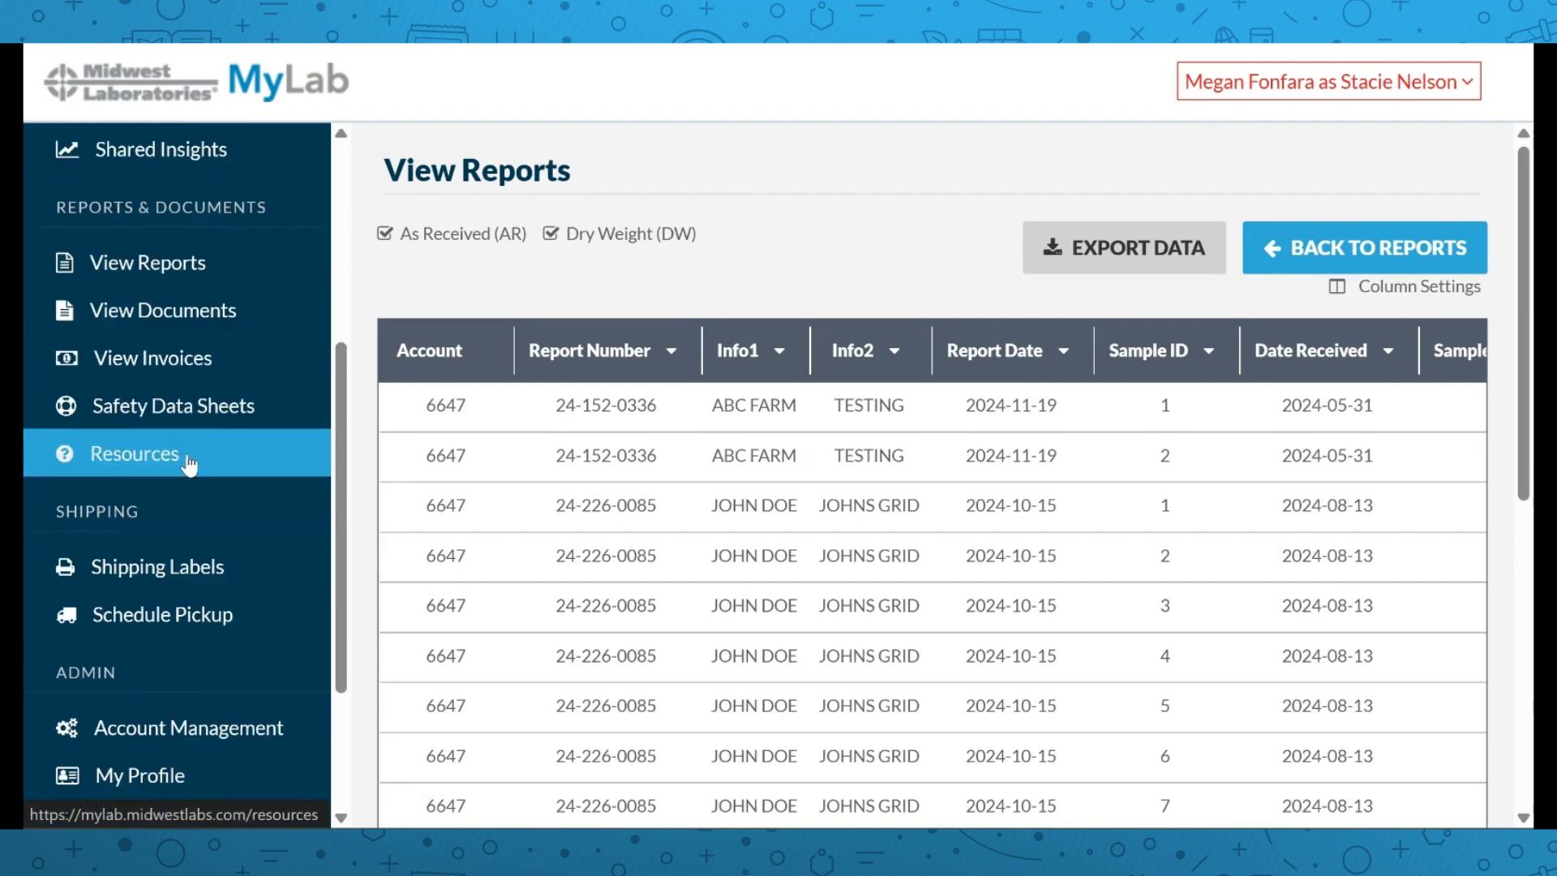
{"action": "scroll", "coordinate": [189, 466], "scroll_direction": "down", "scroll_amount": 2}
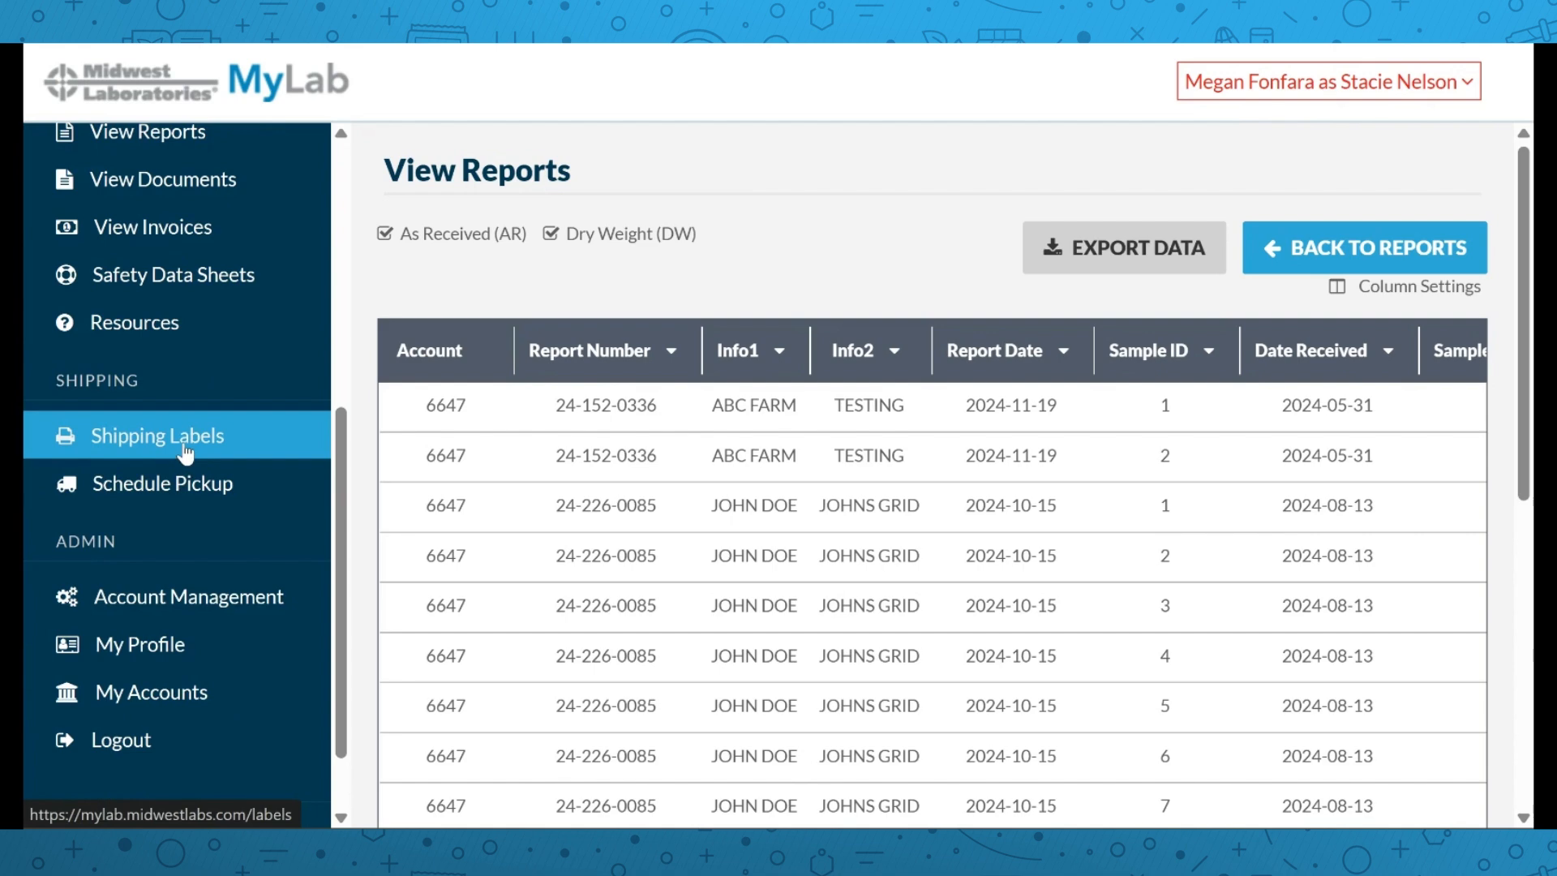
{"action": "left_click", "coordinate": [185, 452]}
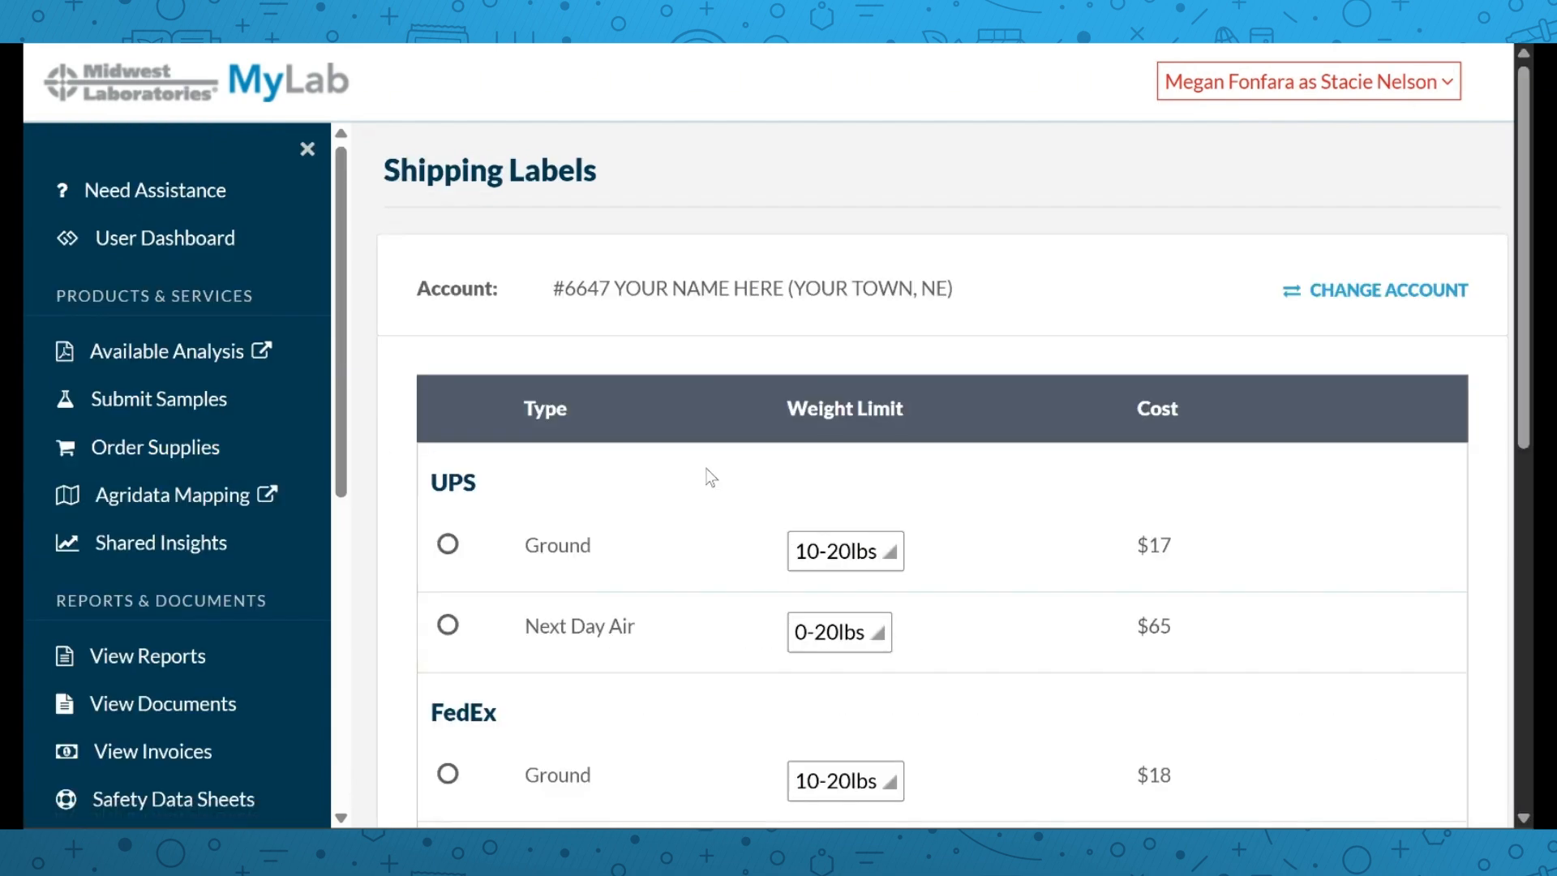
Choose UPS Ground shipping with the 0-10lbs weight limit at $15
{"action": "scroll", "coordinate": [710, 477], "scroll_direction": "down", "scroll_amount": 2}
{"action": "scroll", "coordinate": [710, 476], "scroll_direction": "down", "scroll_amount": 2}
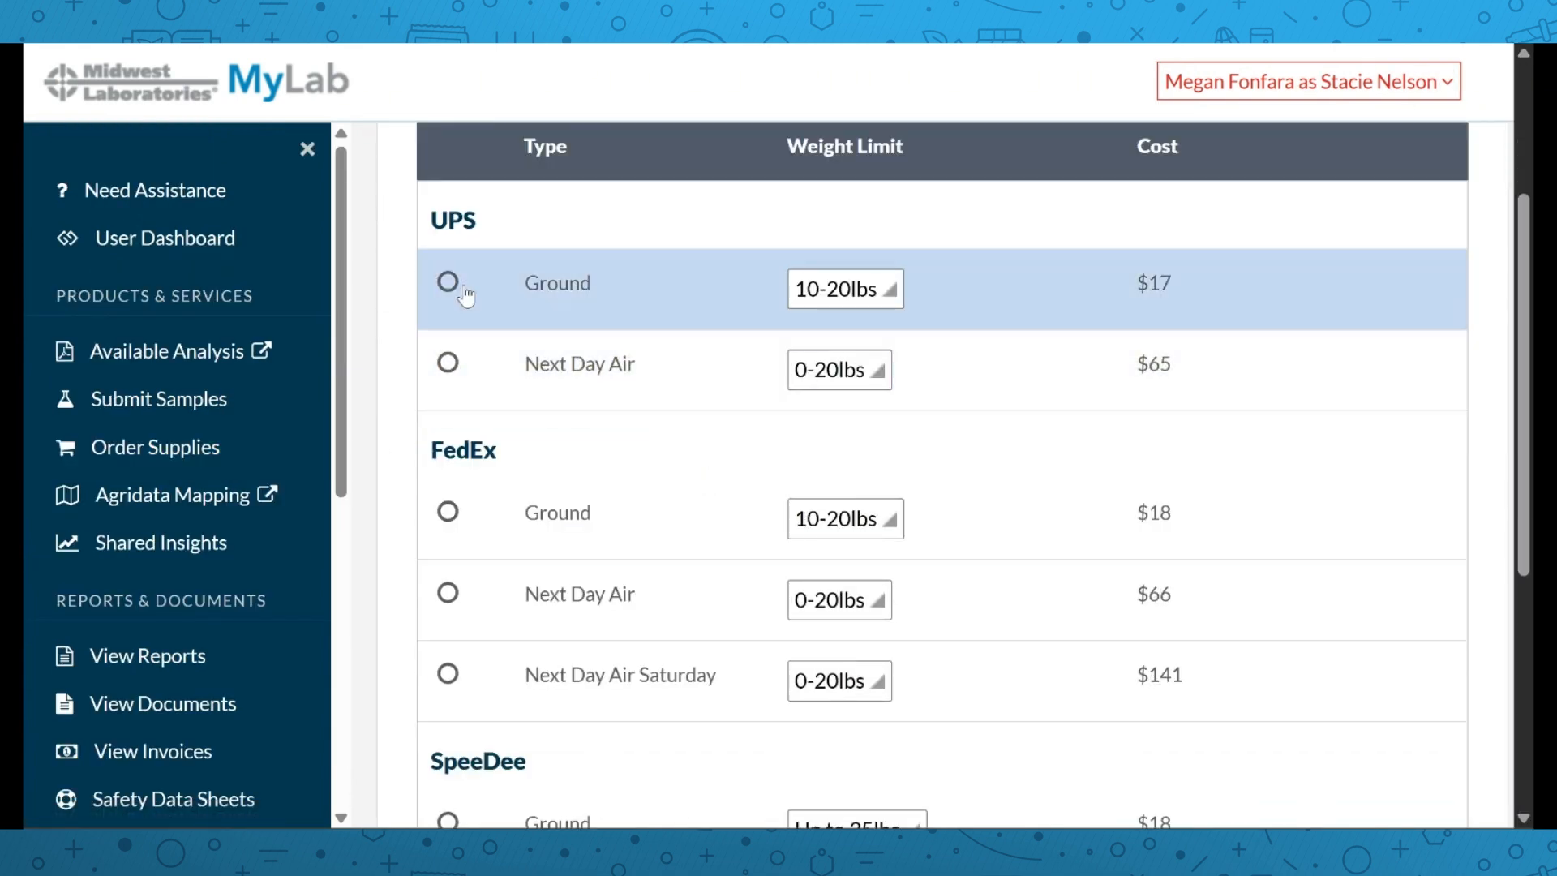
{"action": "left_click", "coordinate": [451, 285]}
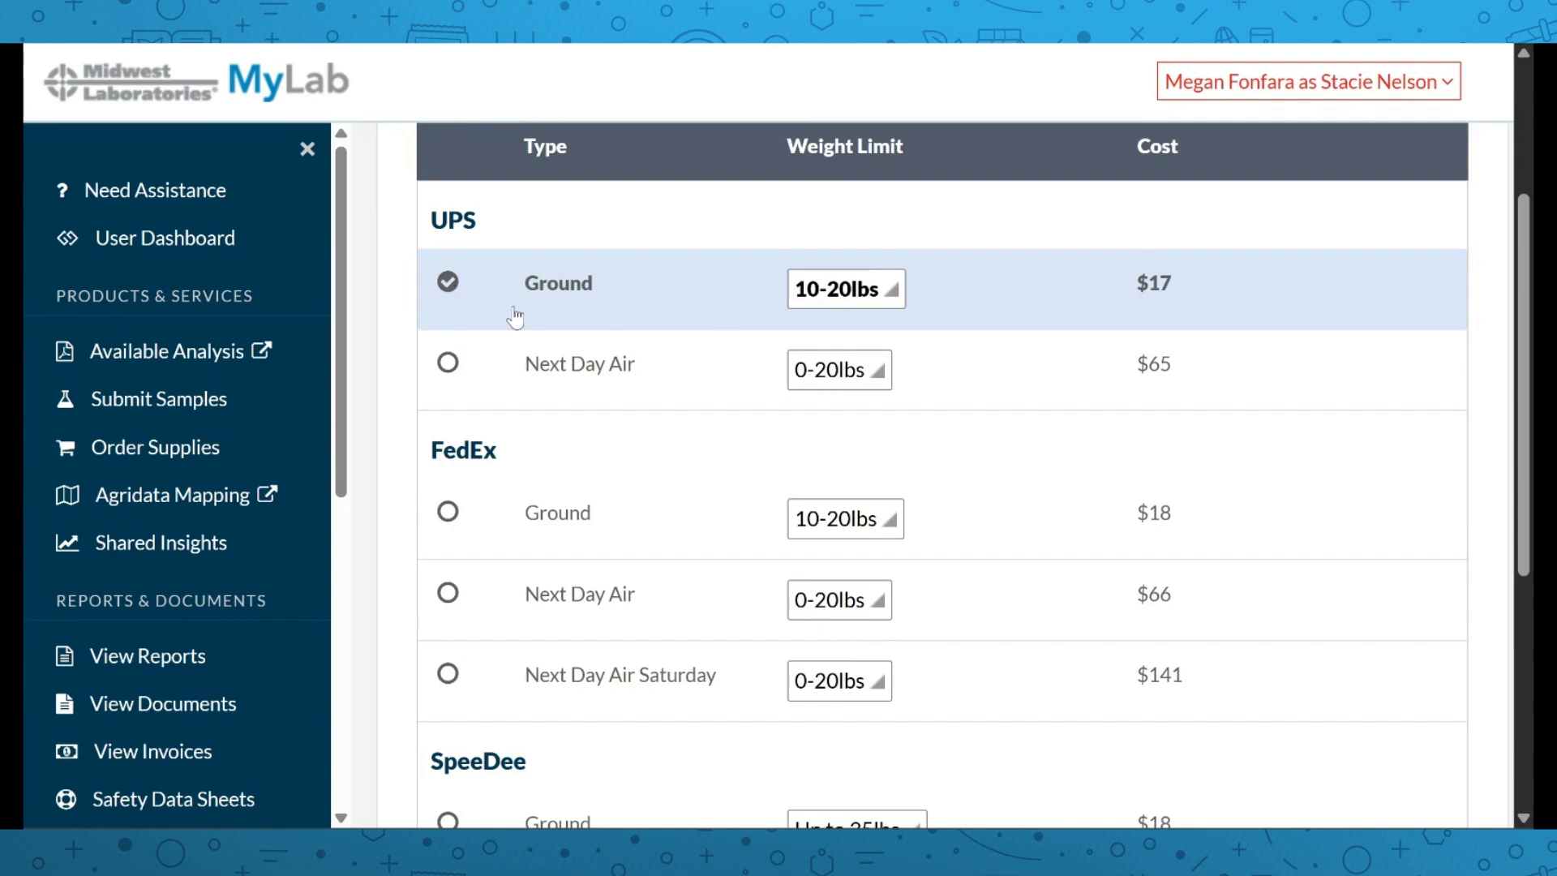
{"action": "scroll", "coordinate": [604, 365], "scroll_direction": "down", "scroll_amount": 3}
{"action": "scroll", "coordinate": [607, 365], "scroll_direction": "up", "scroll_amount": 4}
{"action": "left_click", "coordinate": [897, 297]}
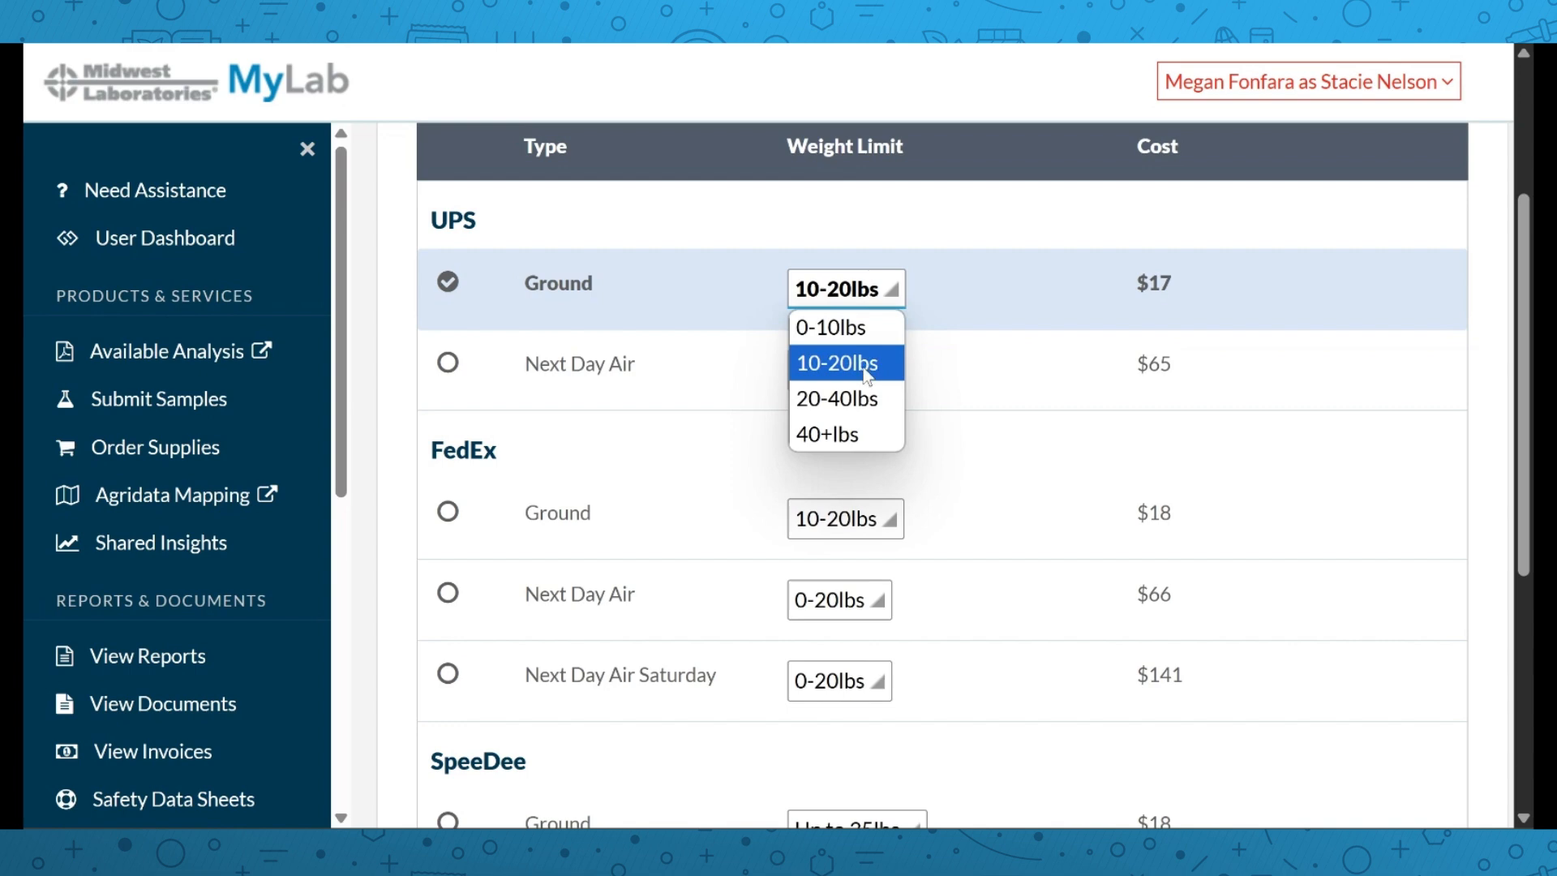
{"action": "left_click", "coordinate": [843, 328]}
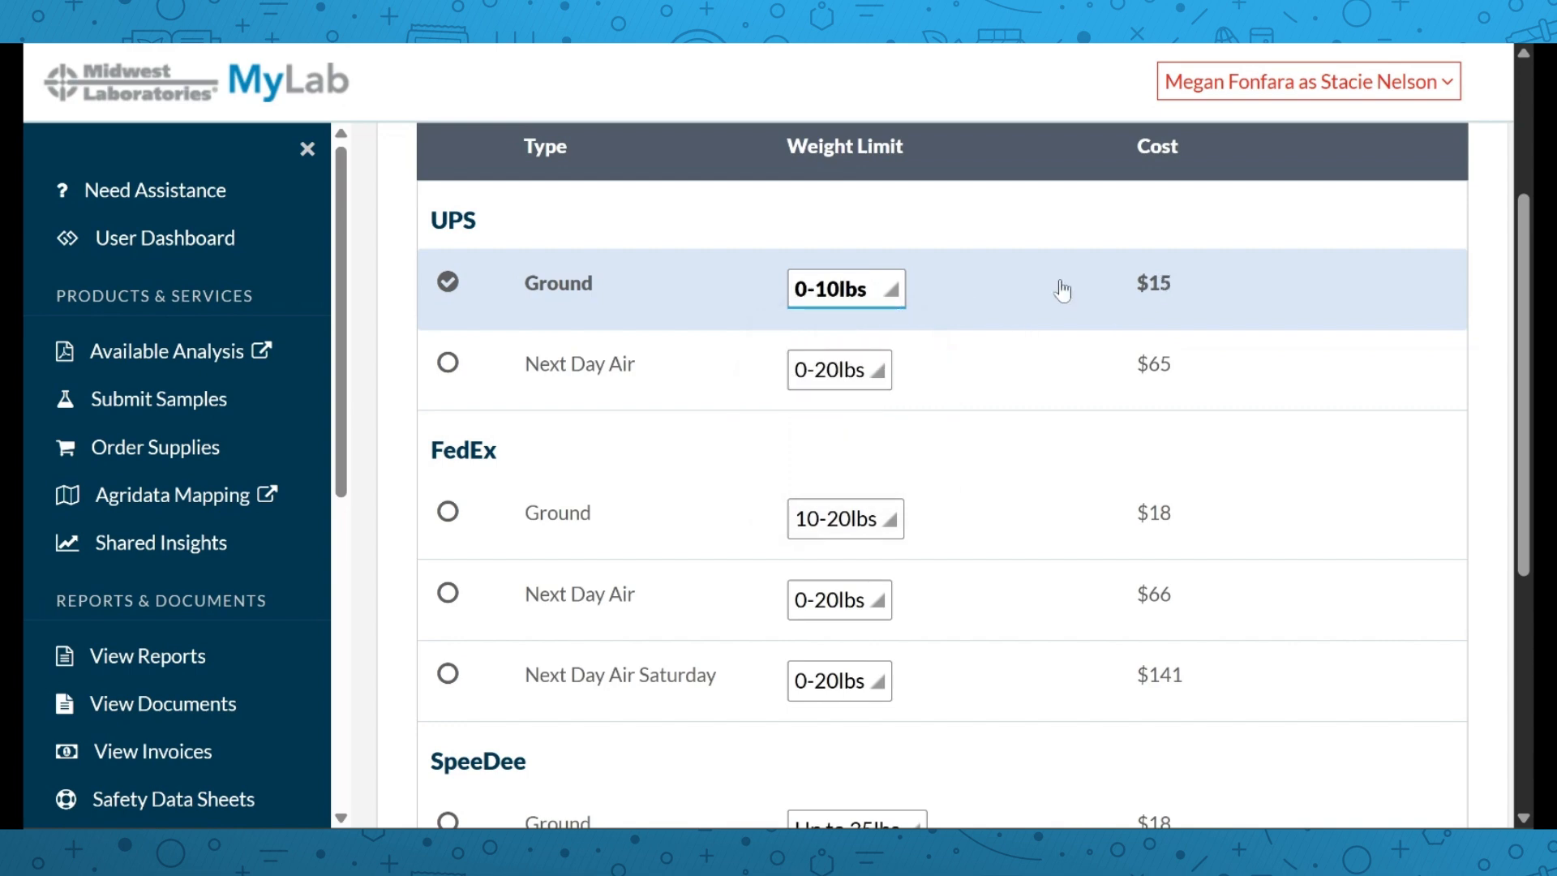
Continue past the prefilled saved address to the confirmation step
{"action": "scroll", "coordinate": [1030, 293], "scroll_direction": "down", "scroll_amount": 3}
{"action": "scroll", "coordinate": [1030, 293], "scroll_direction": "down", "scroll_amount": 2}
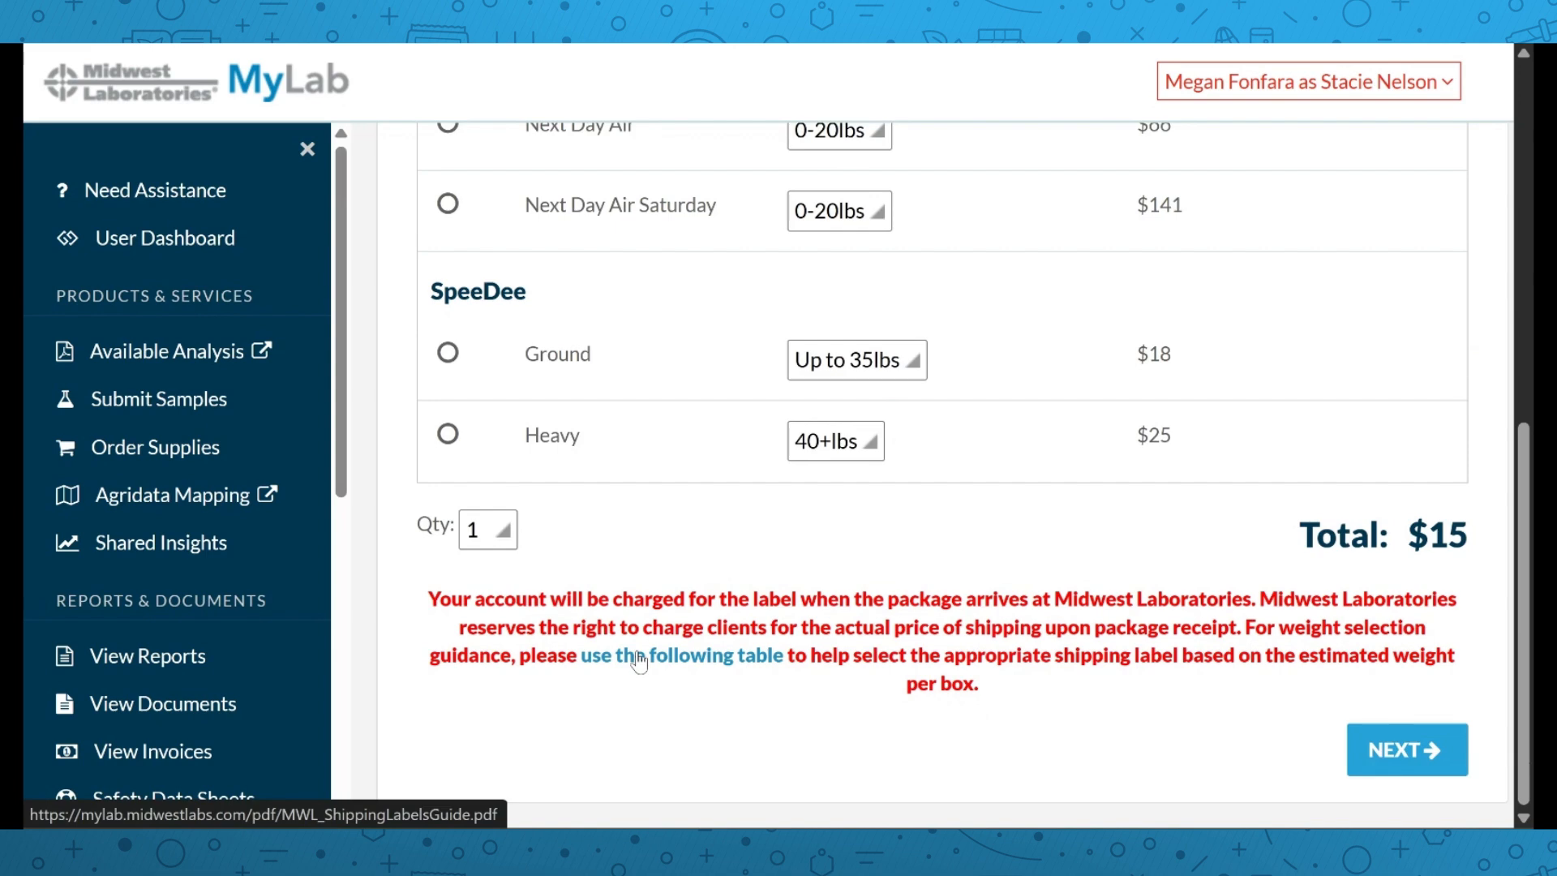
{"action": "scroll", "coordinate": [648, 588], "scroll_direction": "up", "scroll_amount": 3}
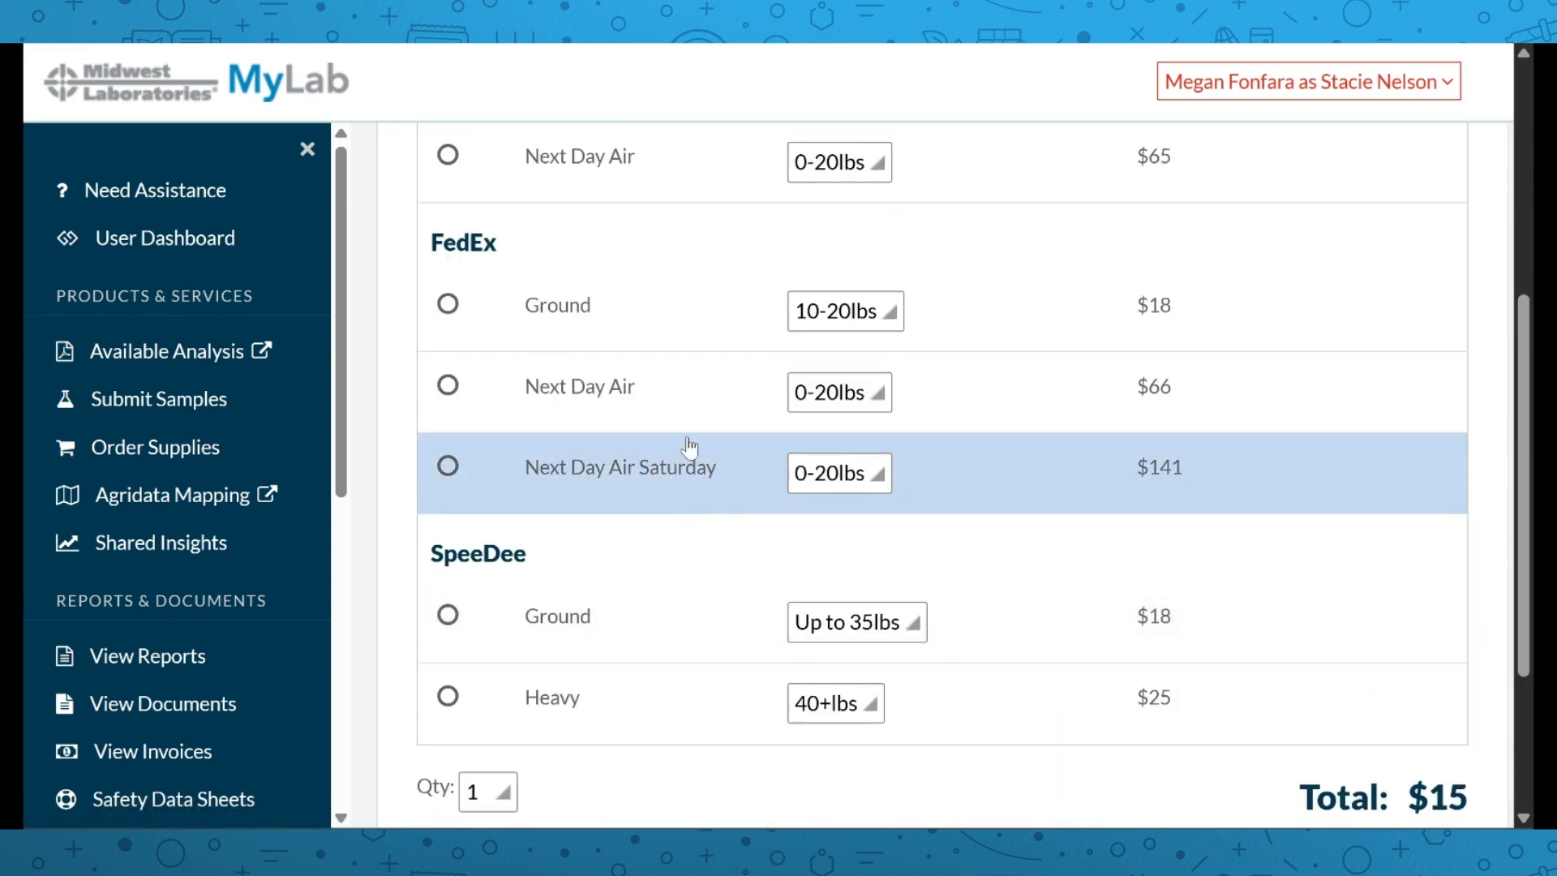
{"action": "scroll", "coordinate": [686, 400], "scroll_direction": "up", "scroll_amount": 3}
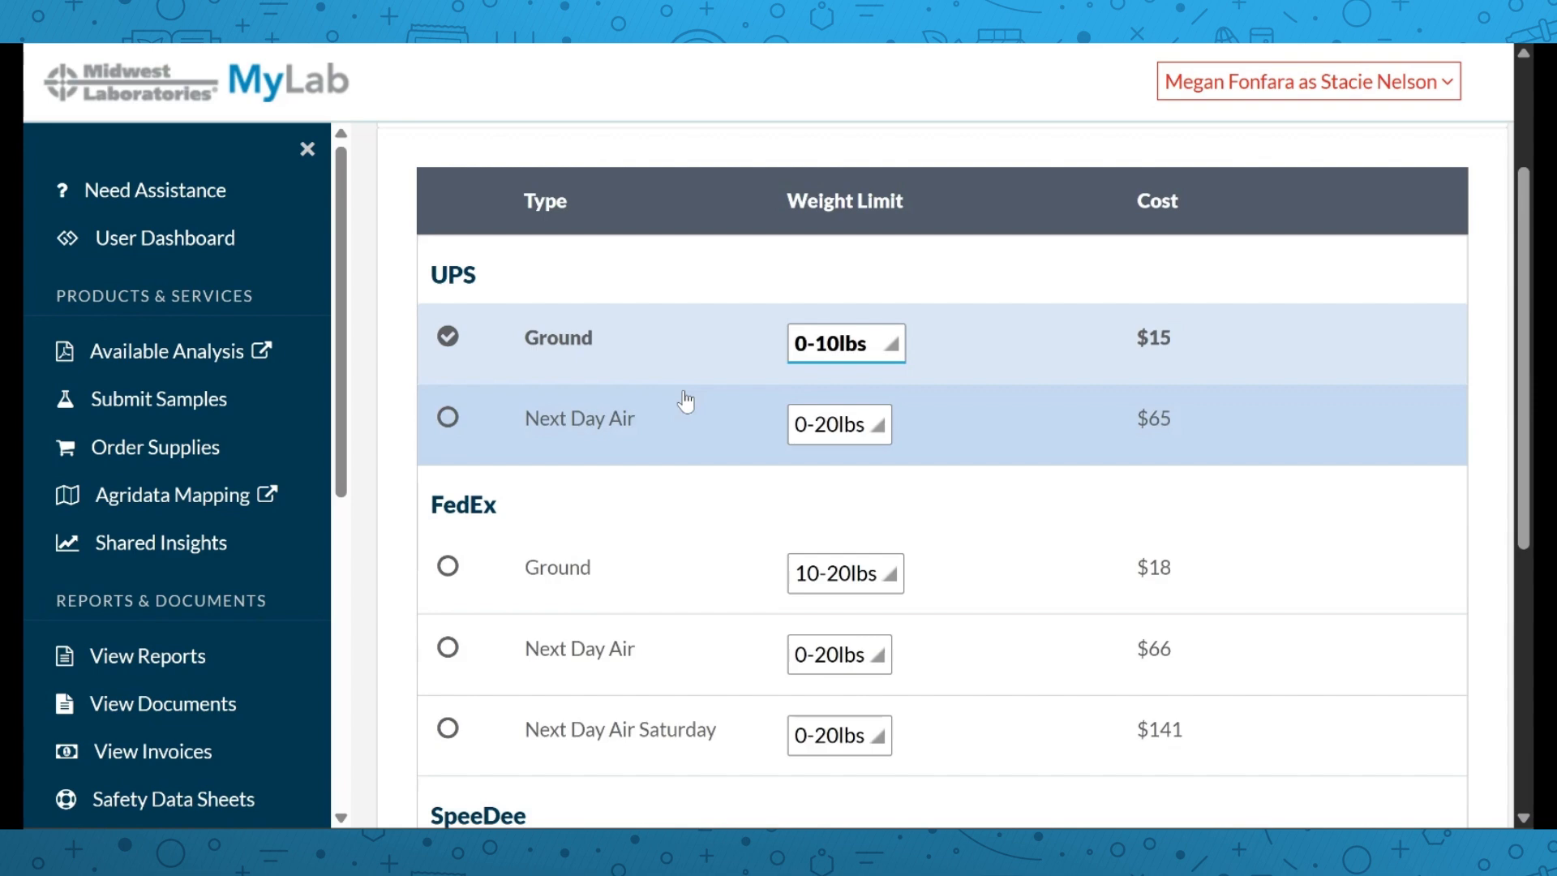
{"action": "scroll", "coordinate": [685, 399], "scroll_direction": "down", "scroll_amount": 6}
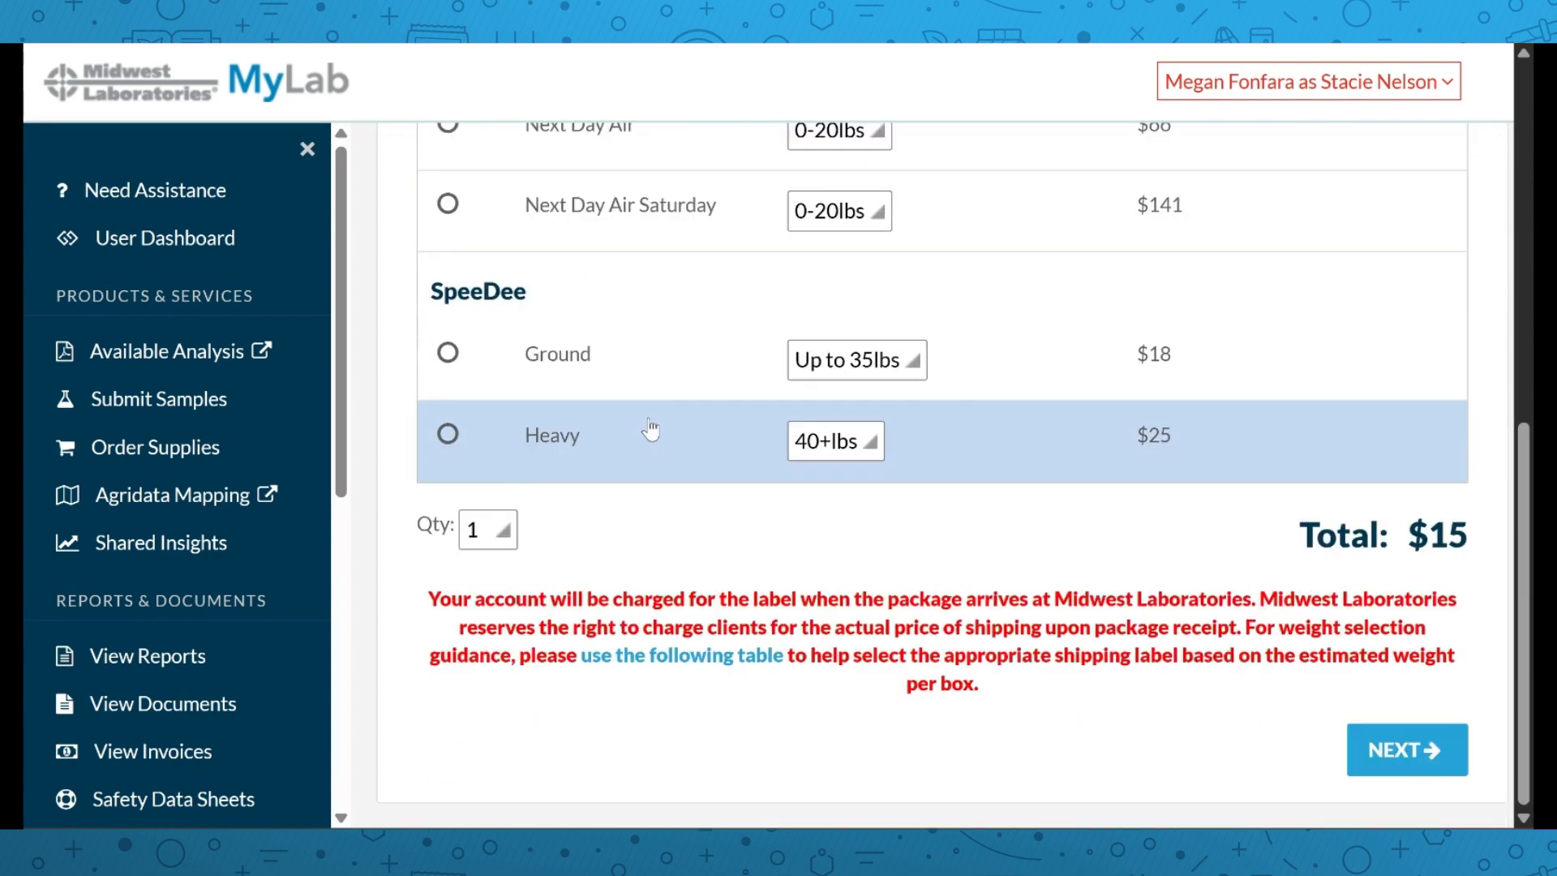
{"action": "left_click", "coordinate": [1407, 748]}
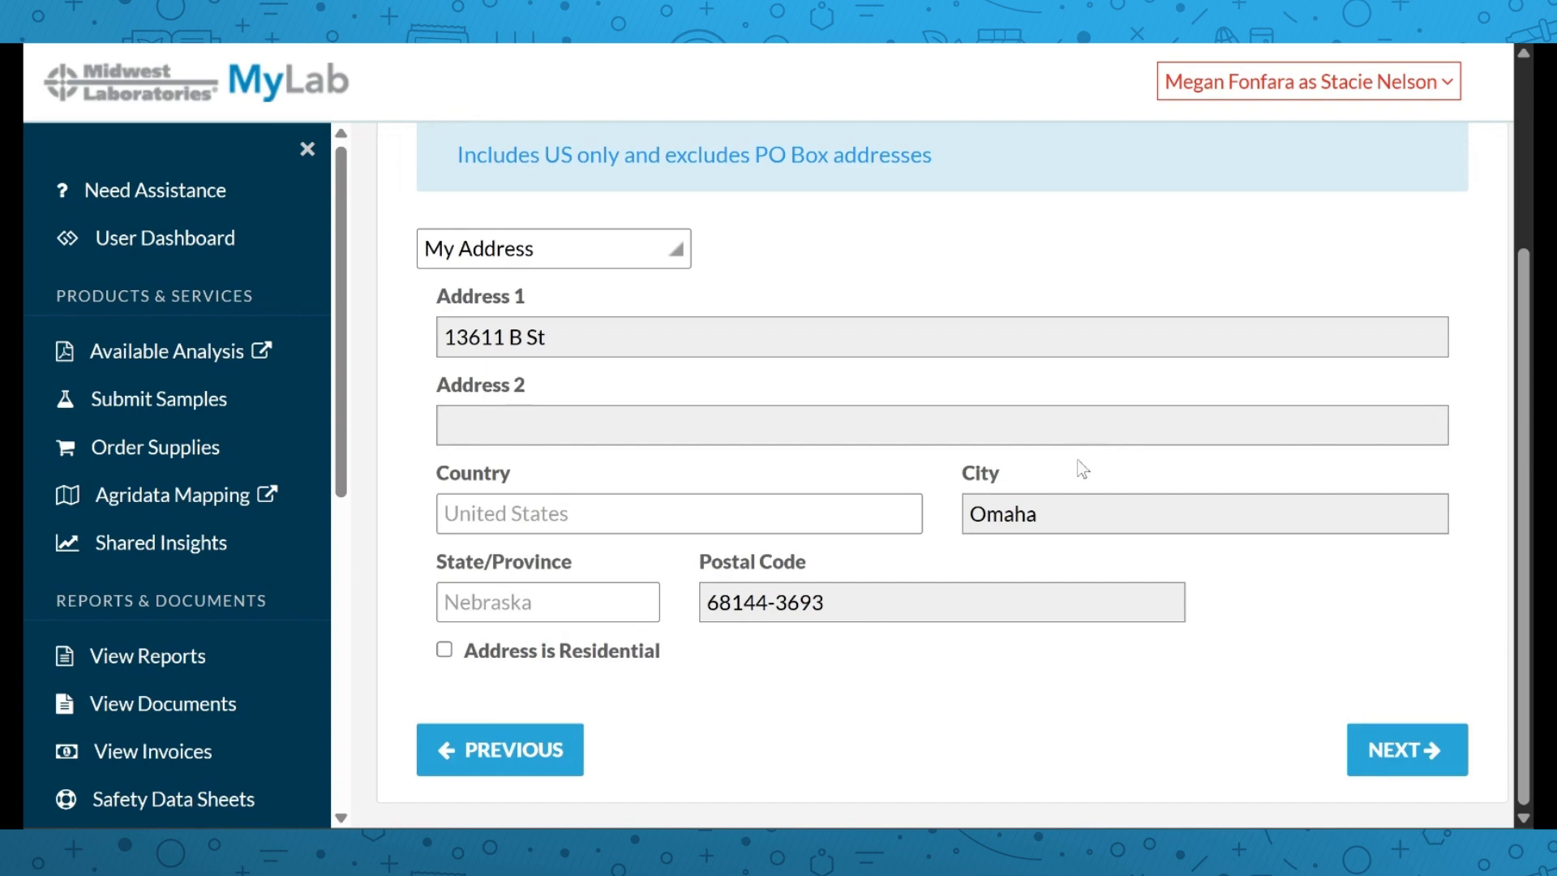
{"action": "left_click", "coordinate": [1383, 747]}
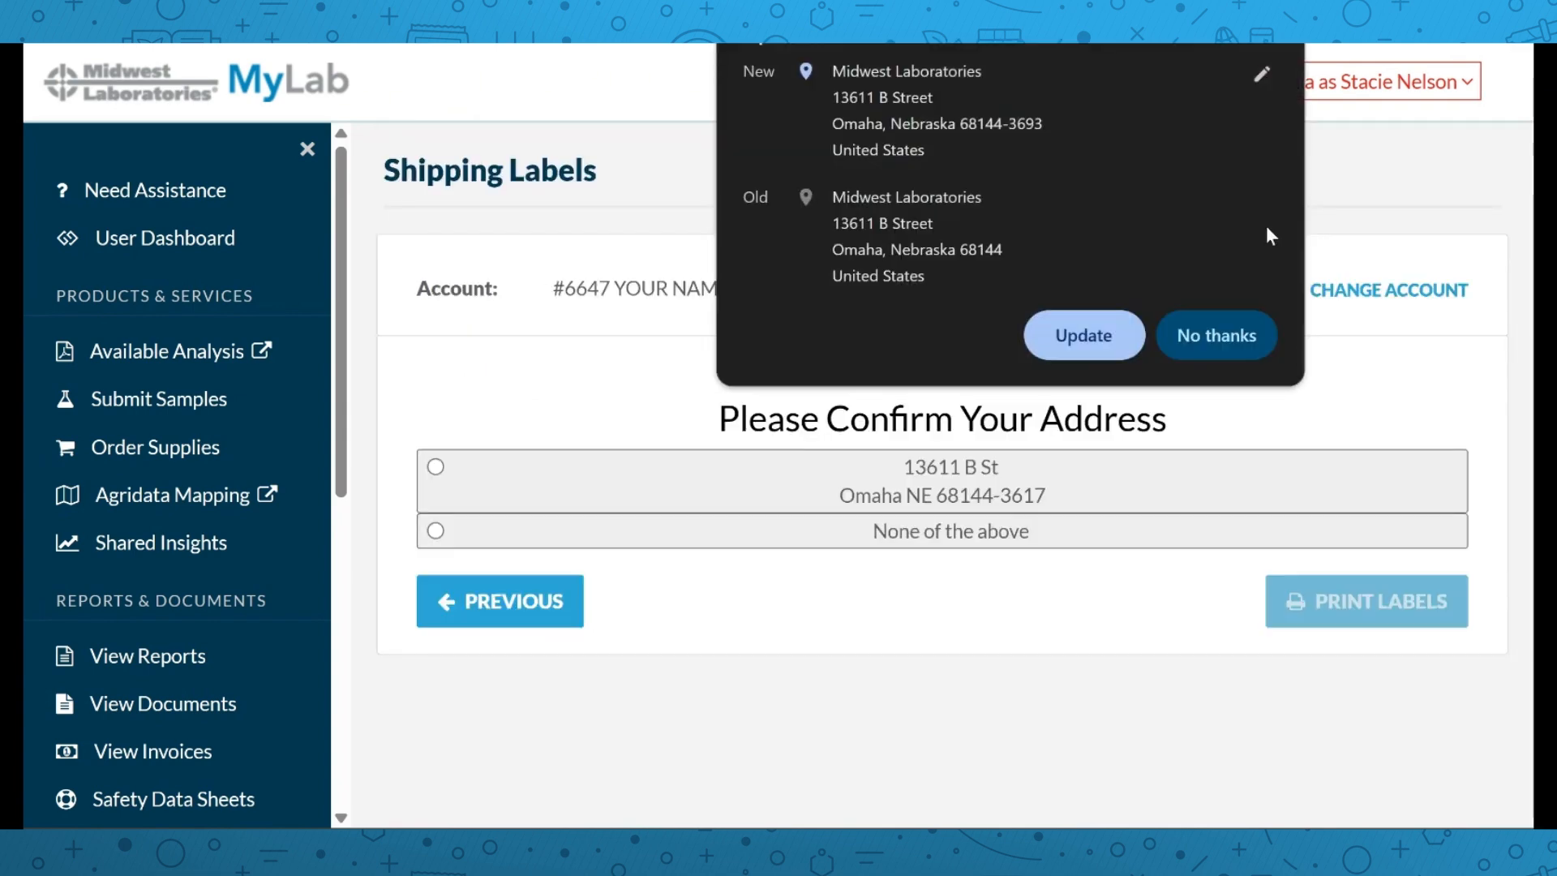
{"action": "left_click", "coordinate": [435, 467]}
{"action": "right_click", "coordinate": [431, 464]}
{"action": "left_click", "coordinate": [1026, 631]}
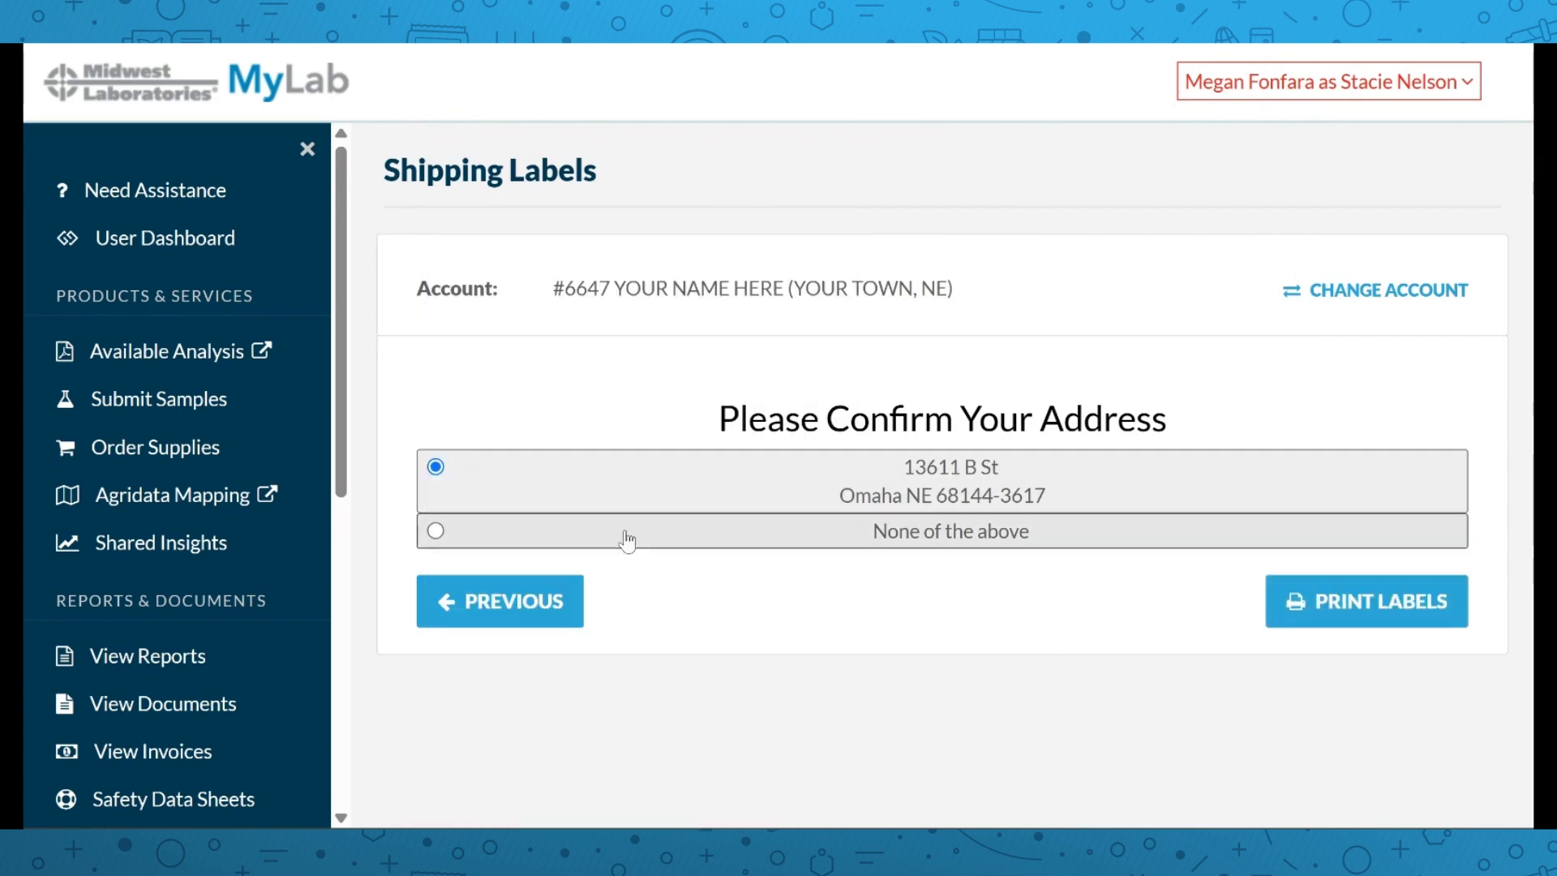
{"action": "left_click", "coordinate": [1373, 596]}
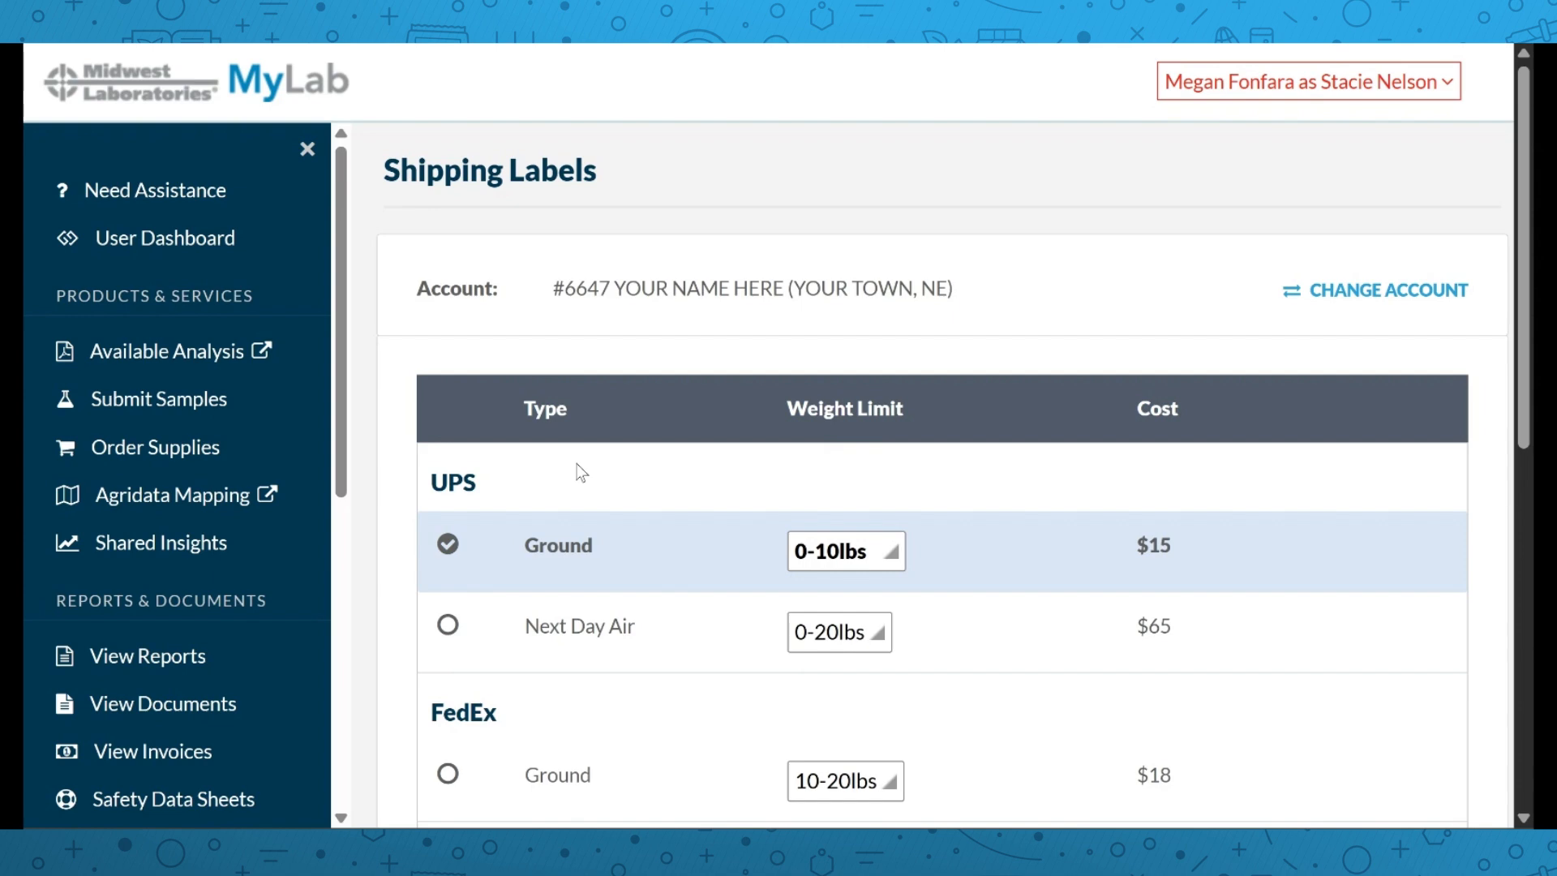
{"action": "scroll", "coordinate": [582, 473], "scroll_direction": "down", "scroll_amount": 2}
{"action": "scroll", "coordinate": [175, 625], "scroll_direction": "down", "scroll_amount": 6}
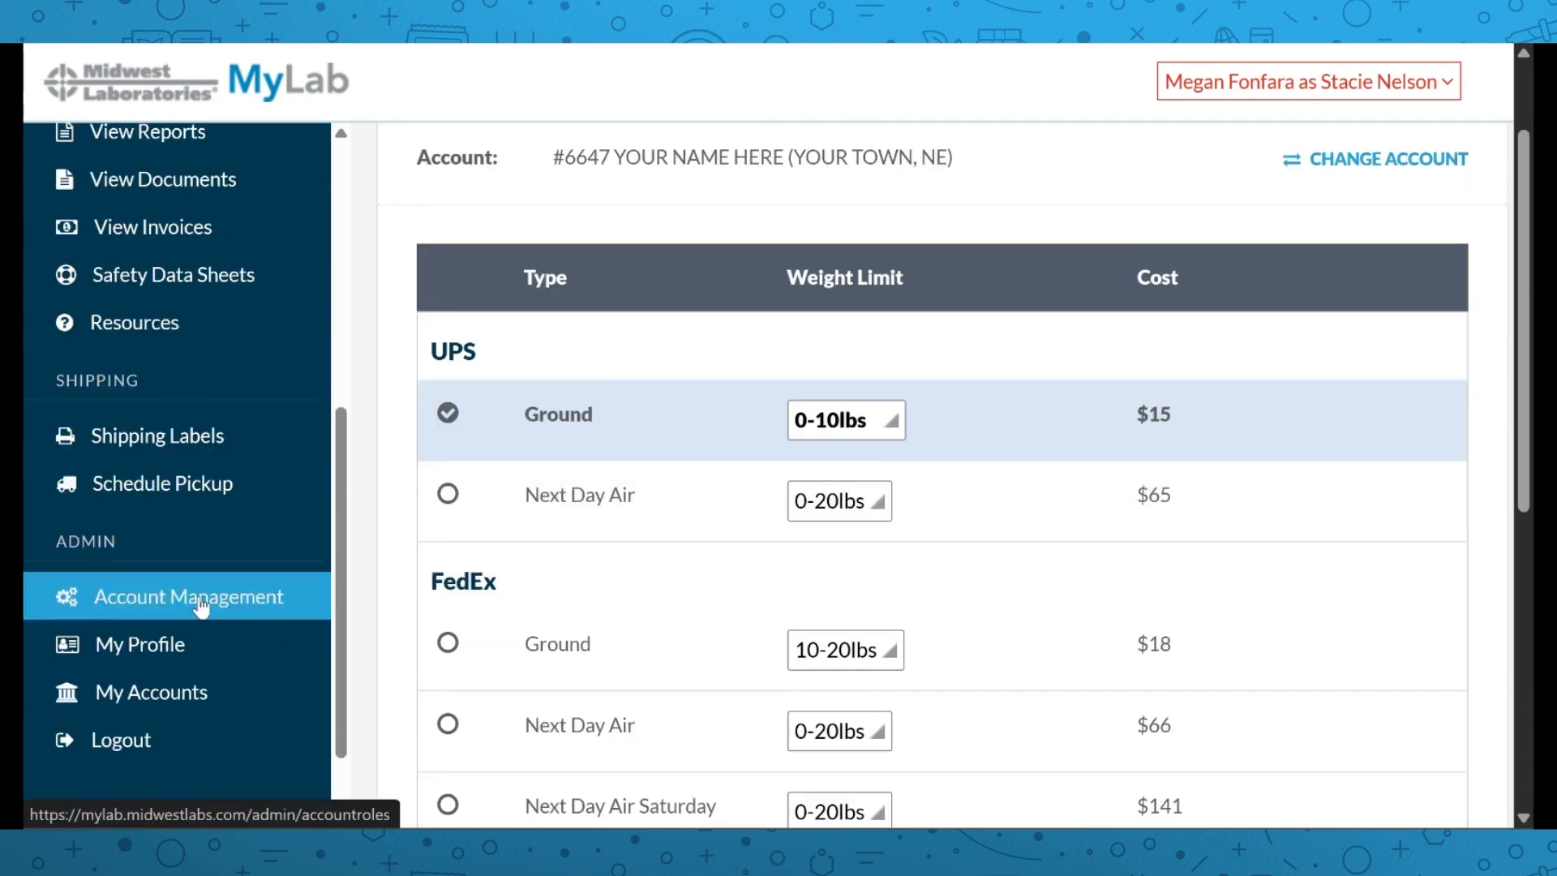
Start a pickup request with FedEx Ground as the carrier
{"action": "left_click", "coordinate": [208, 487]}
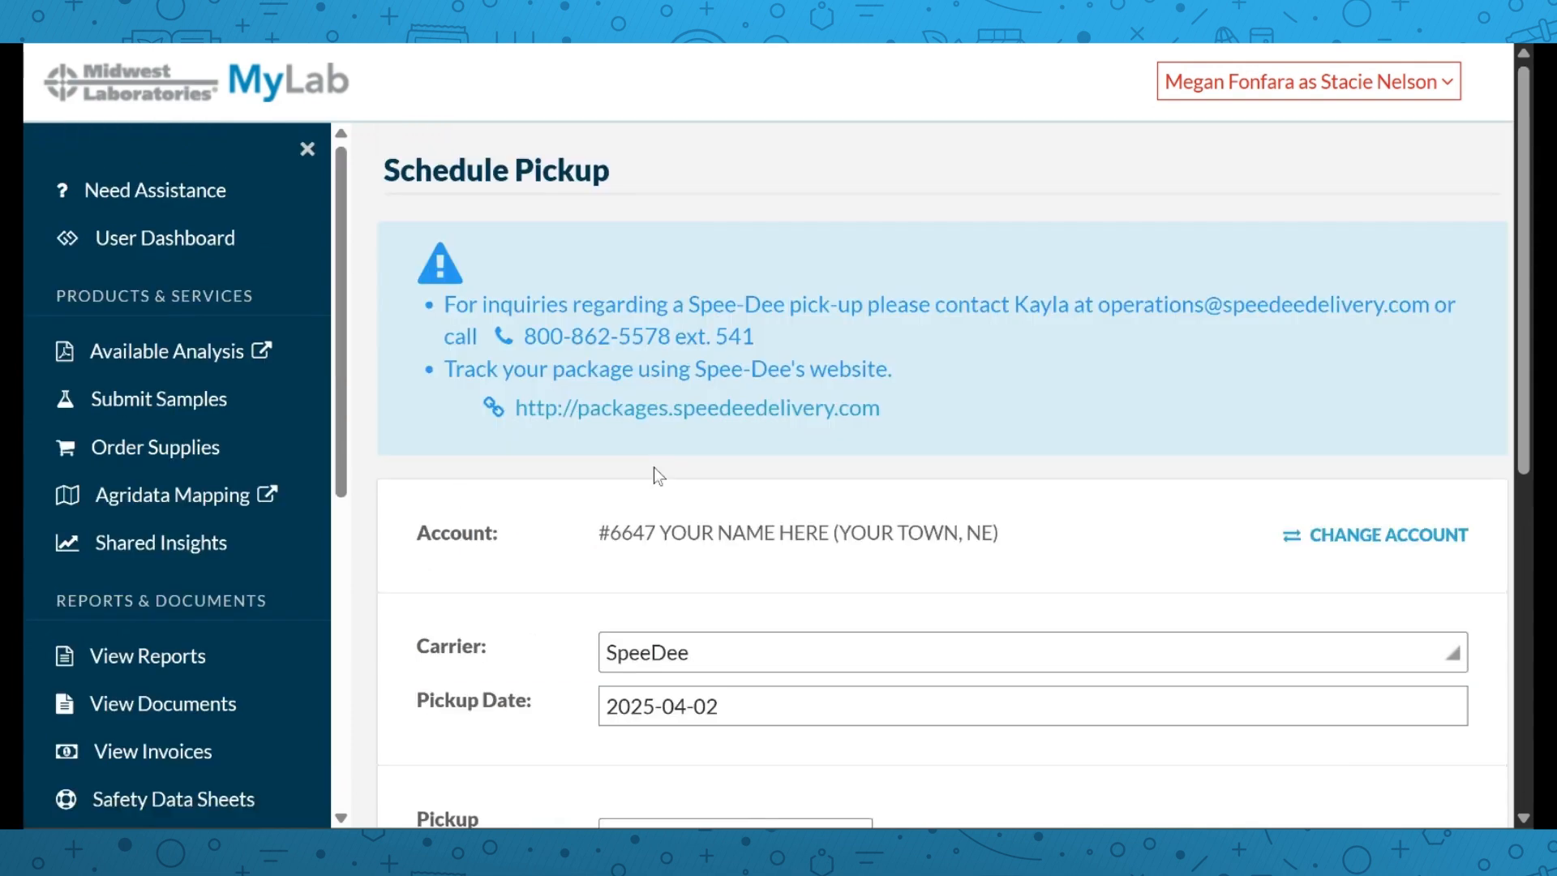
{"action": "scroll", "coordinate": [649, 476], "scroll_direction": "down", "scroll_amount": 2}
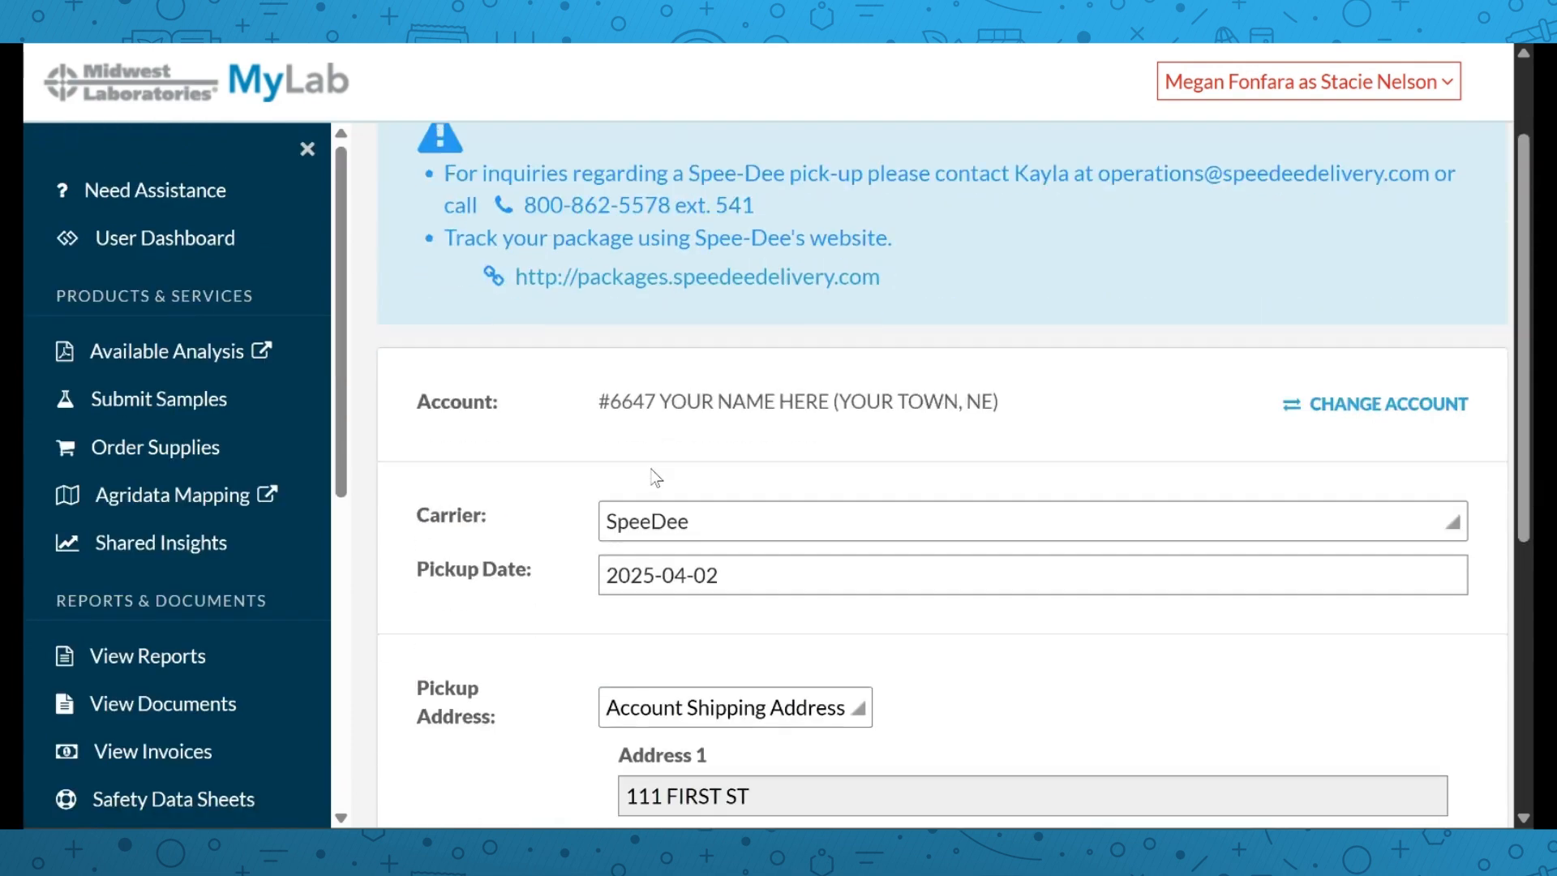
{"action": "left_click", "coordinate": [691, 526]}
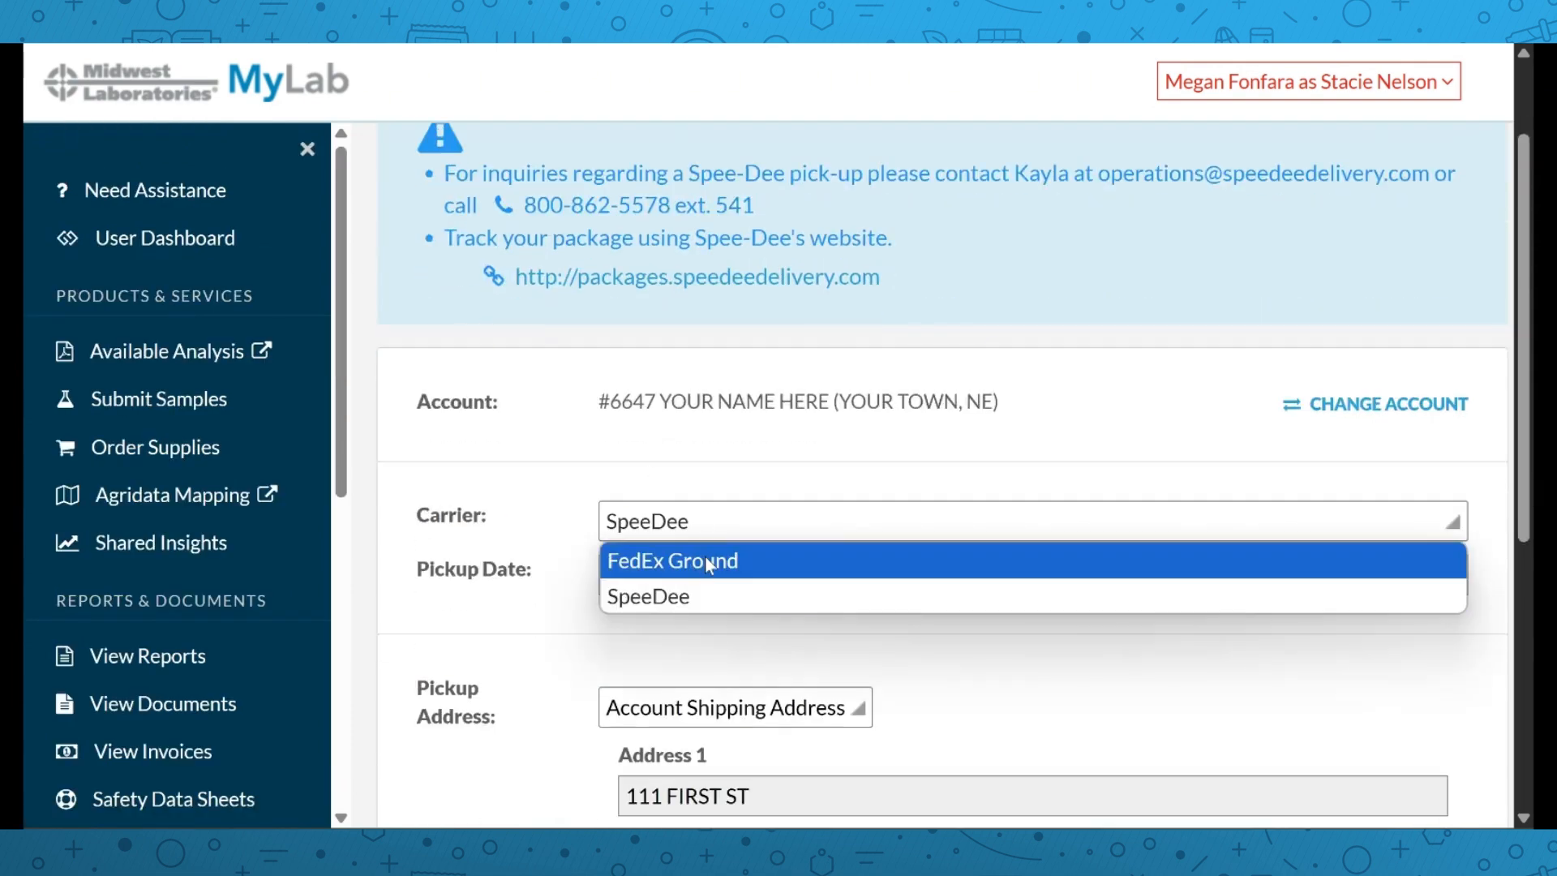
{"action": "left_click", "coordinate": [702, 560]}
Review the pickup address section, then go to My Profile
{"action": "scroll", "coordinate": [707, 485], "scroll_direction": "down", "scroll_amount": 5}
{"action": "scroll", "coordinate": [711, 469], "scroll_direction": "down", "scroll_amount": 2}
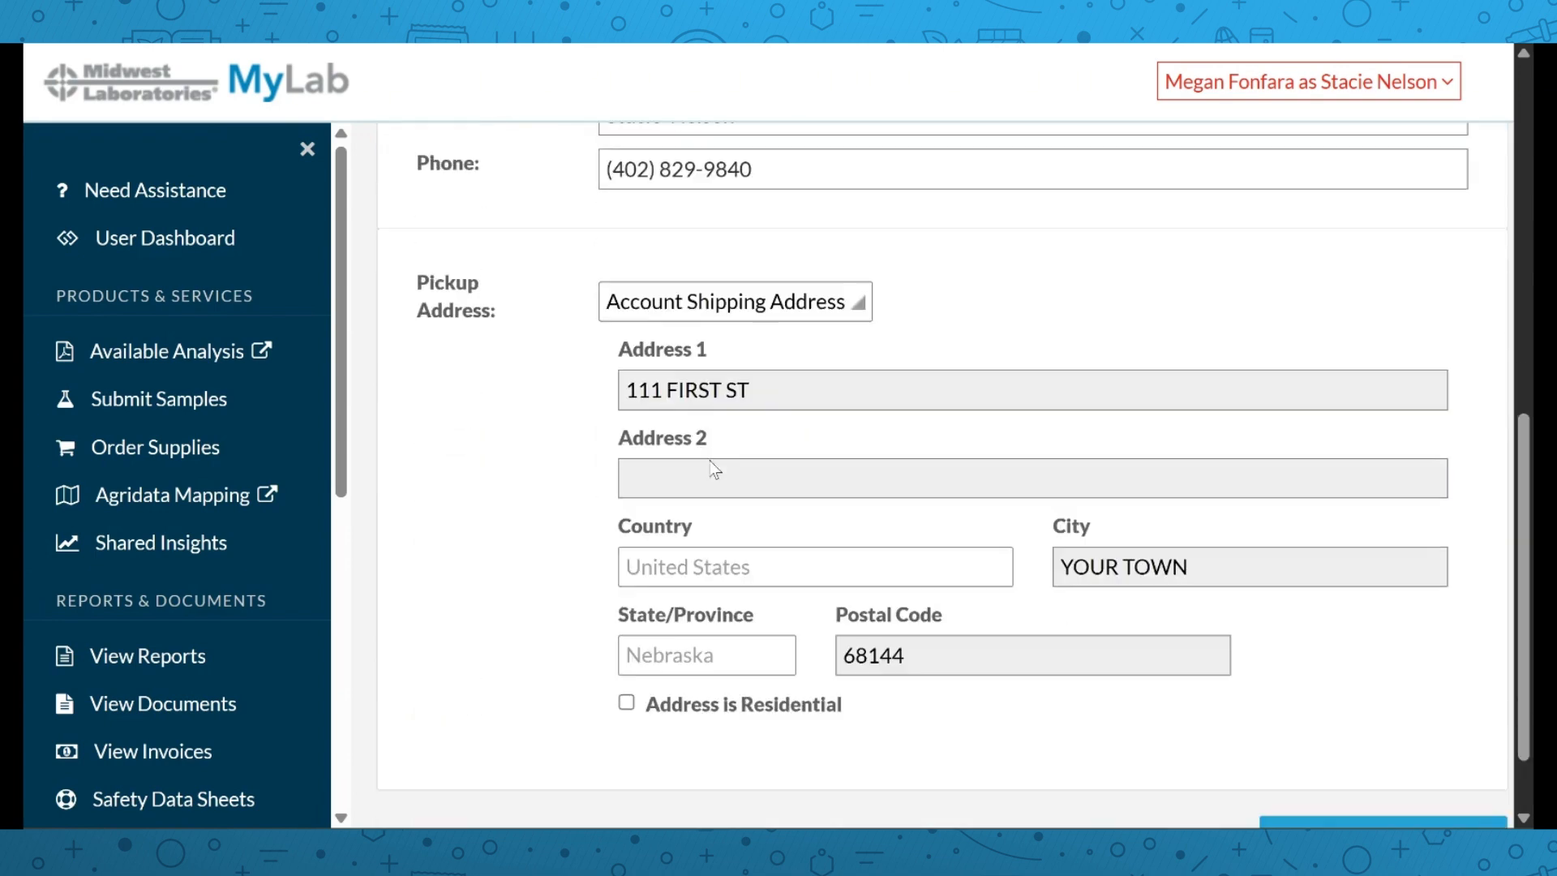
{"action": "scroll", "coordinate": [785, 369], "scroll_direction": "down", "scroll_amount": 2}
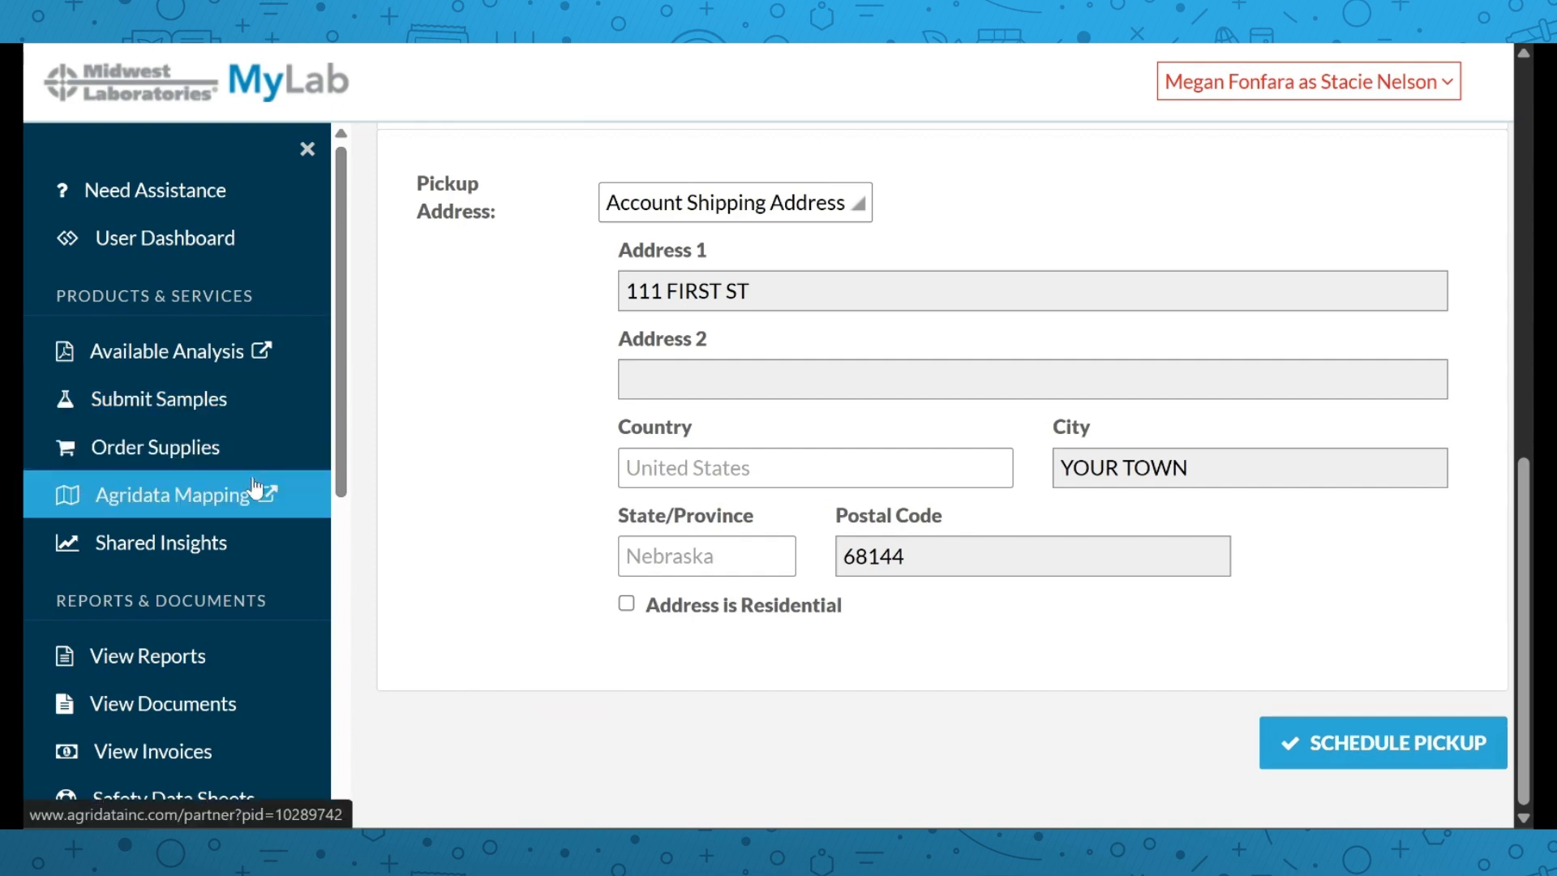
{"action": "scroll", "coordinate": [254, 487], "scroll_direction": "down", "scroll_amount": 3}
{"action": "scroll", "coordinate": [254, 478], "scroll_direction": "down", "scroll_amount": 2}
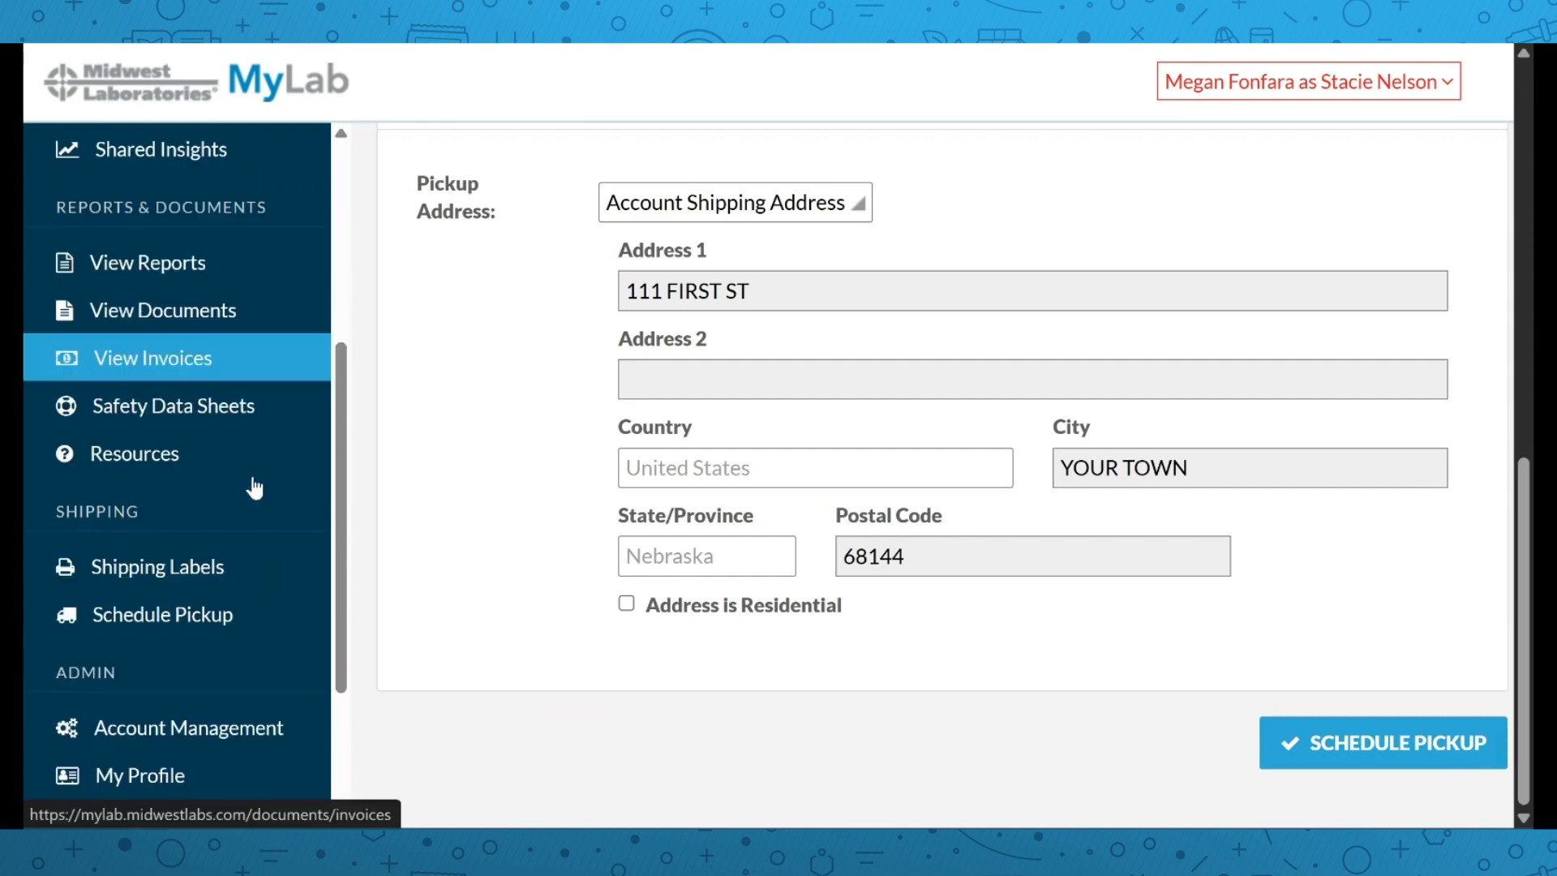
{"action": "scroll", "coordinate": [256, 487], "scroll_direction": "down", "scroll_amount": 2}
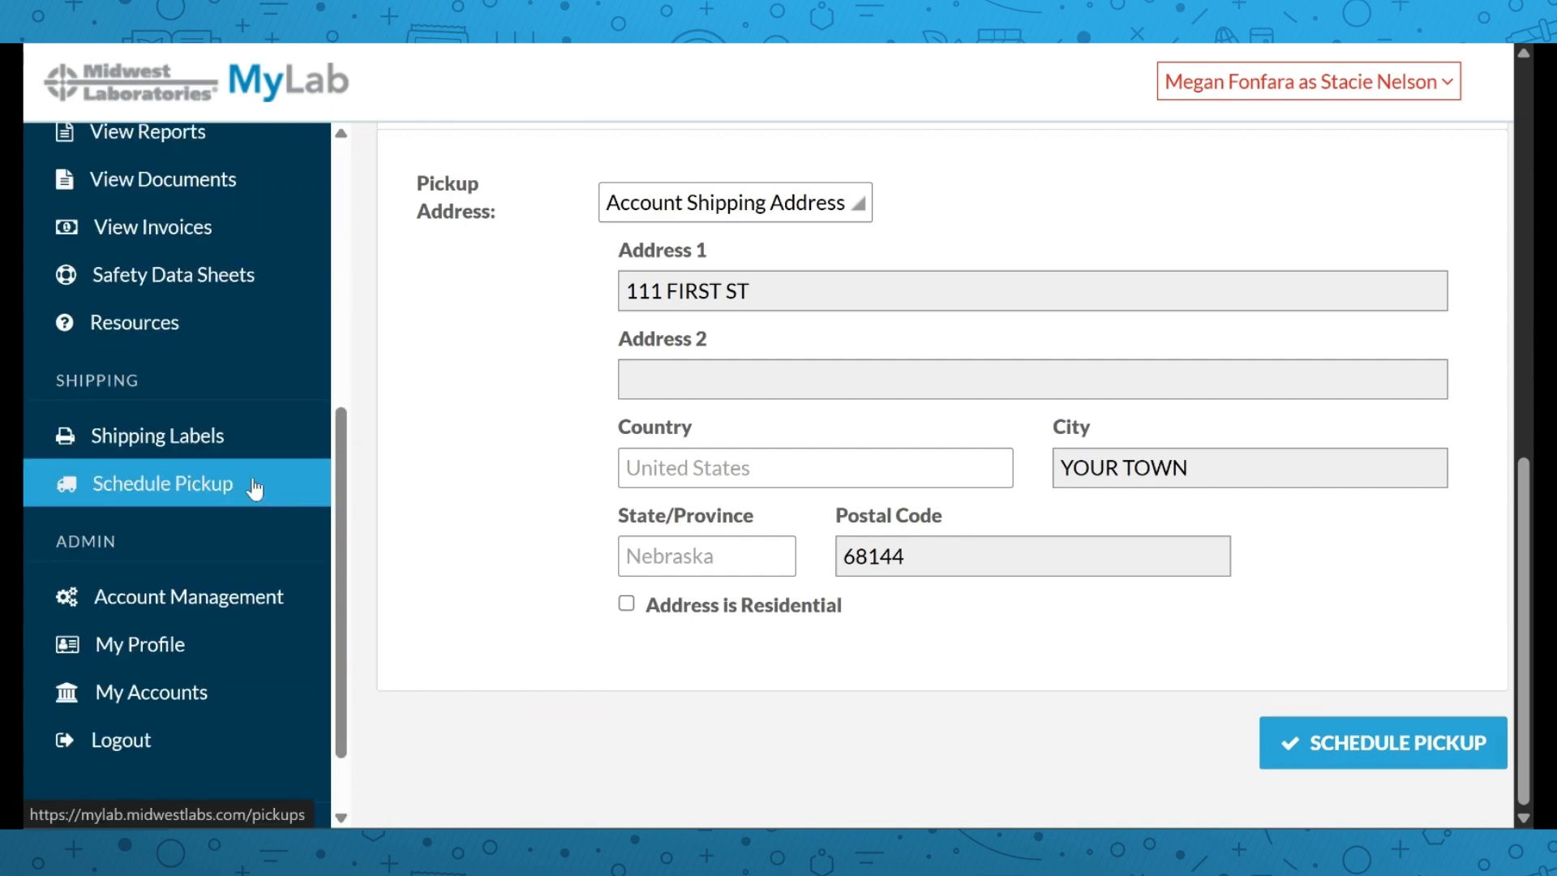
{"action": "left_click", "coordinate": [168, 652]}
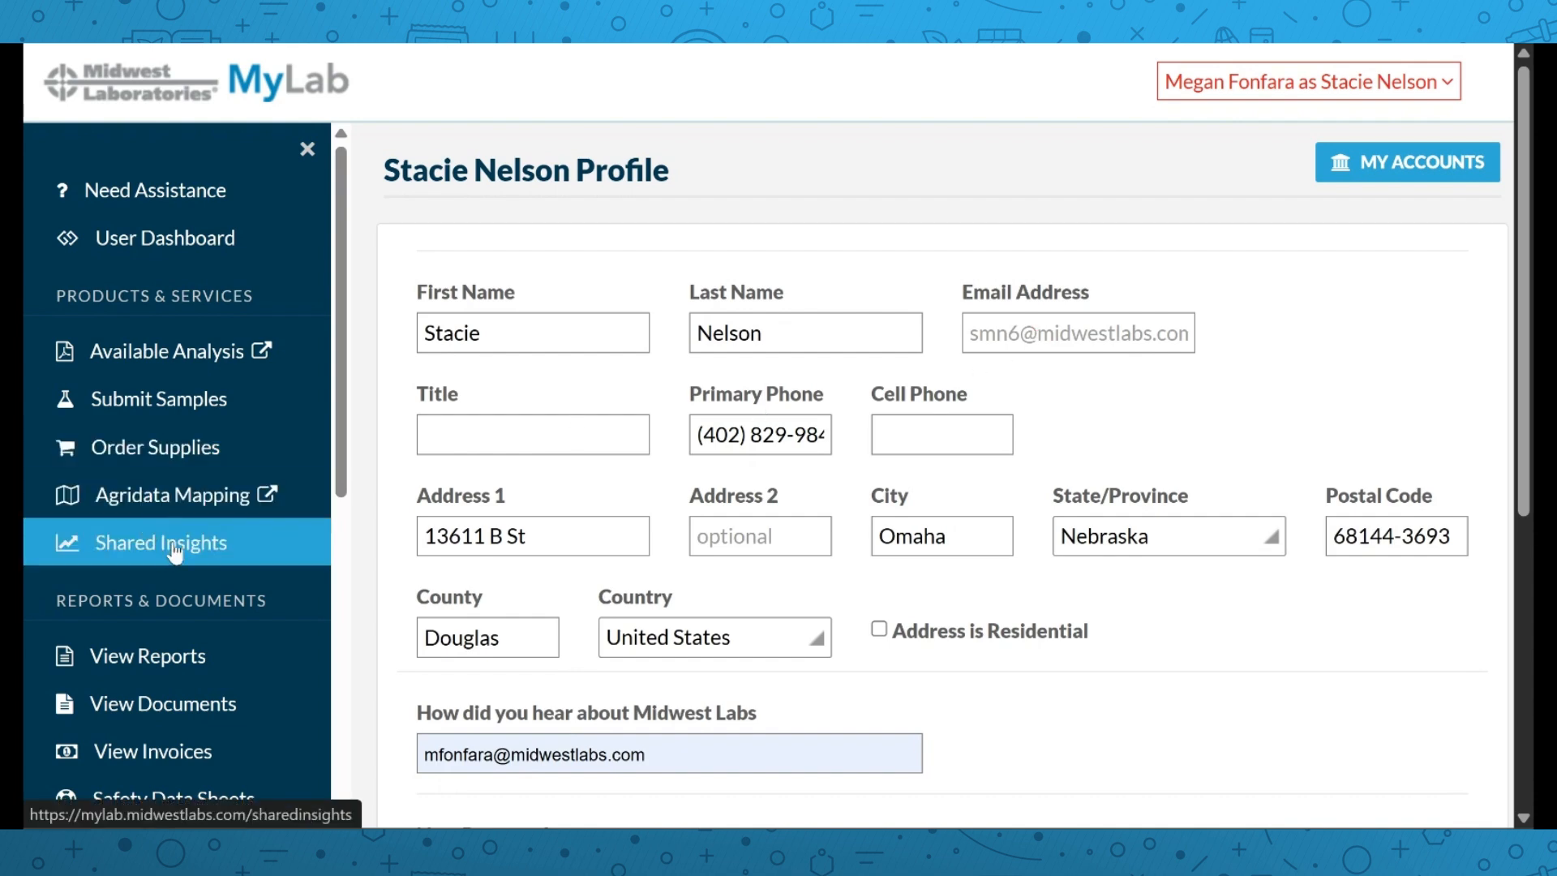
Scroll My Profile down to the New Password and Reset Password fields
{"action": "scroll", "coordinate": [185, 565], "scroll_direction": "down", "scroll_amount": 1}
{"action": "scroll", "coordinate": [220, 525], "scroll_direction": "down", "scroll_amount": 3}
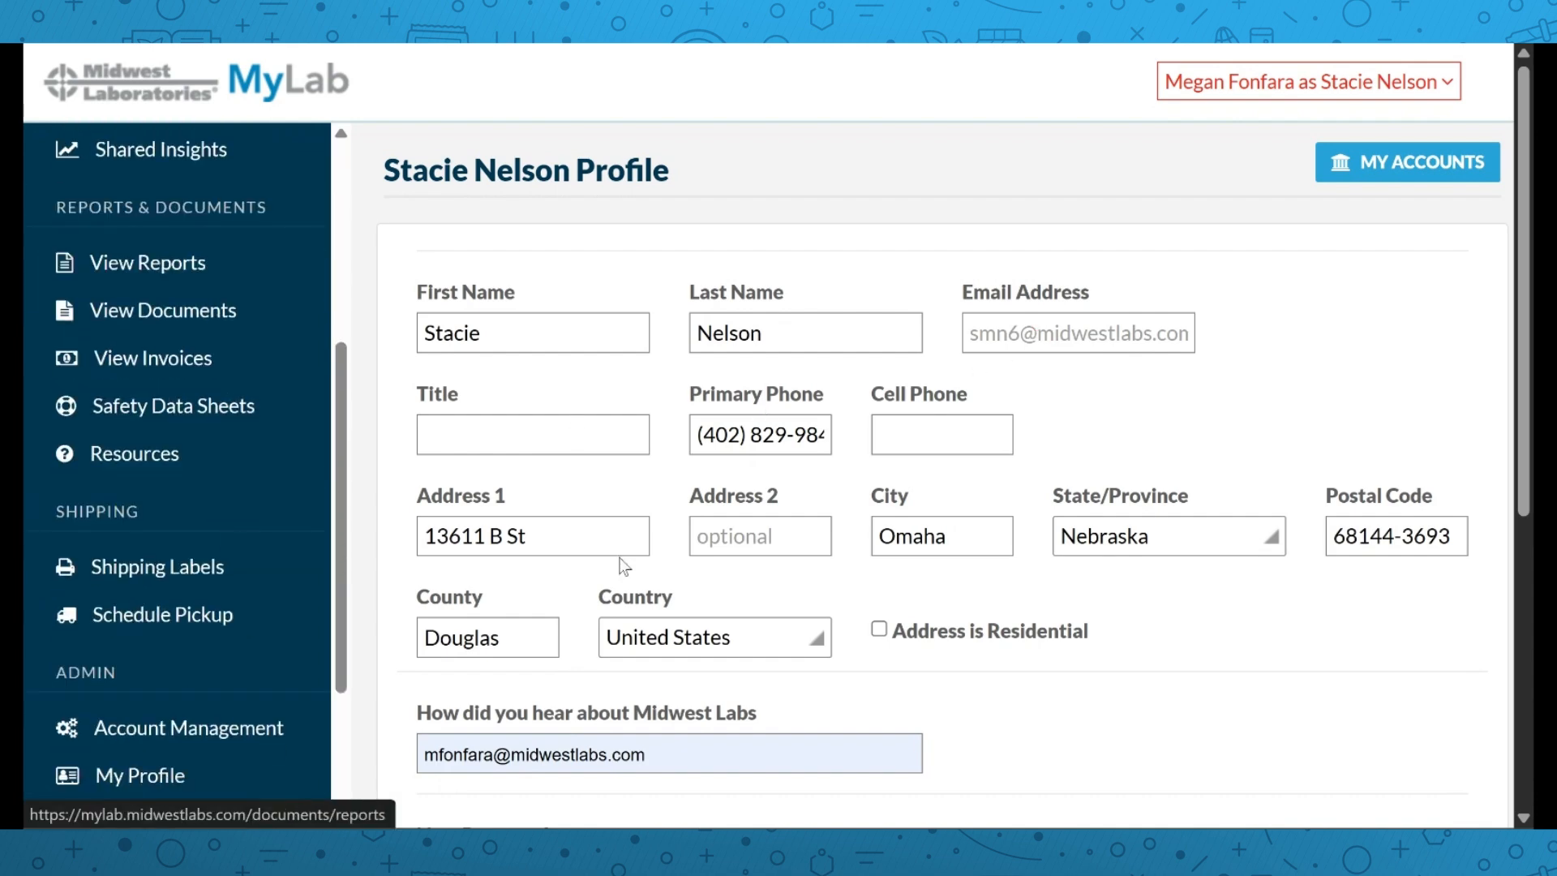
{"action": "scroll", "coordinate": [616, 554], "scroll_direction": "down", "scroll_amount": 3}
{"action": "scroll", "coordinate": [601, 539], "scroll_direction": "down", "scroll_amount": 2}
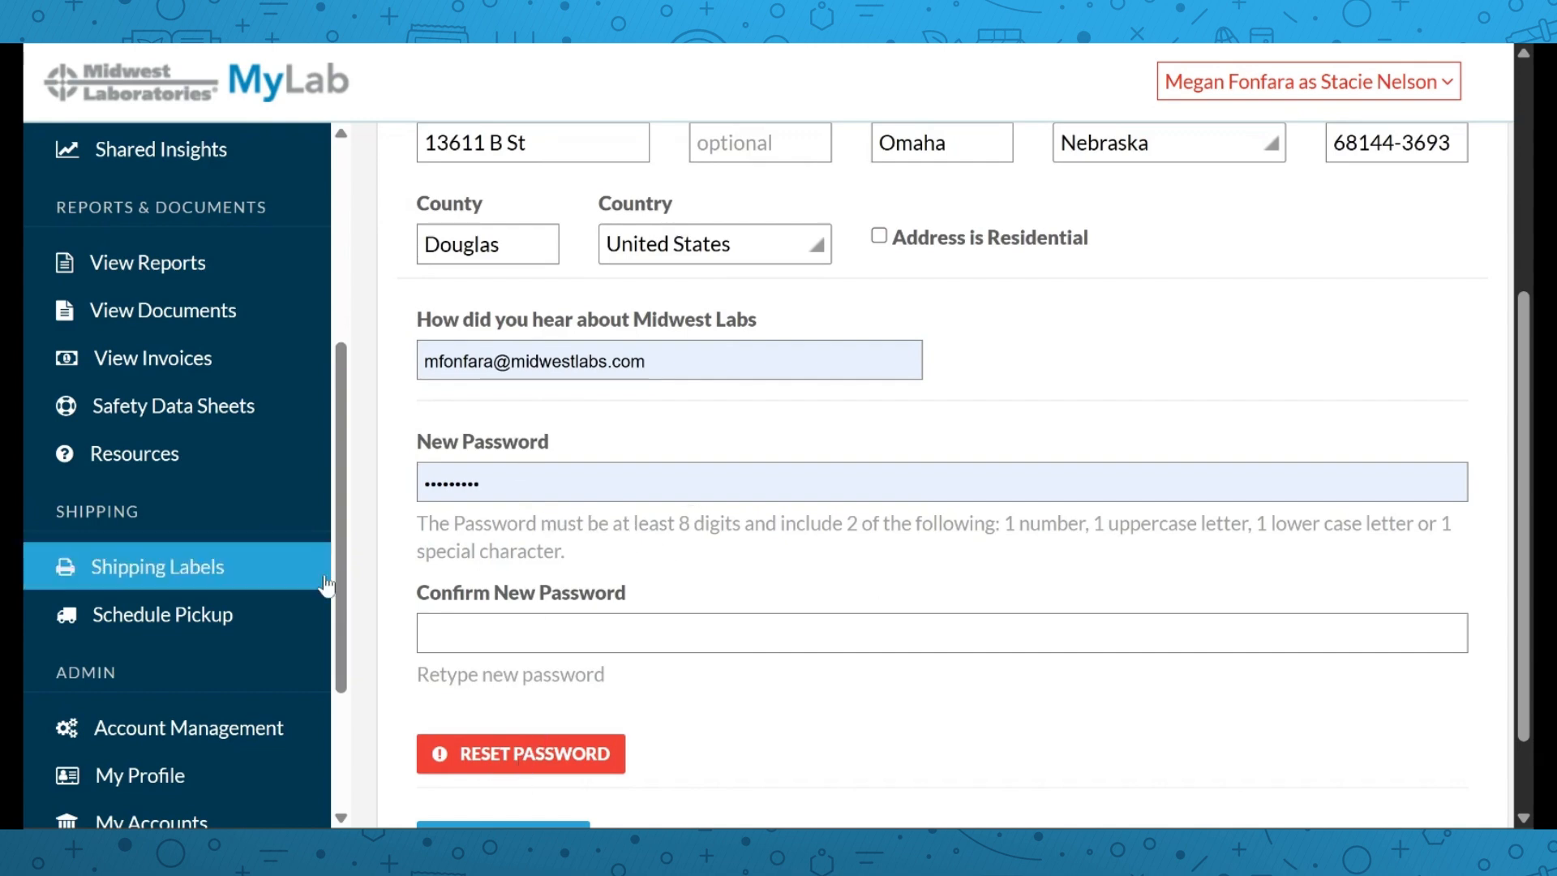
{"action": "scroll", "coordinate": [242, 596], "scroll_direction": "down", "scroll_amount": 3}
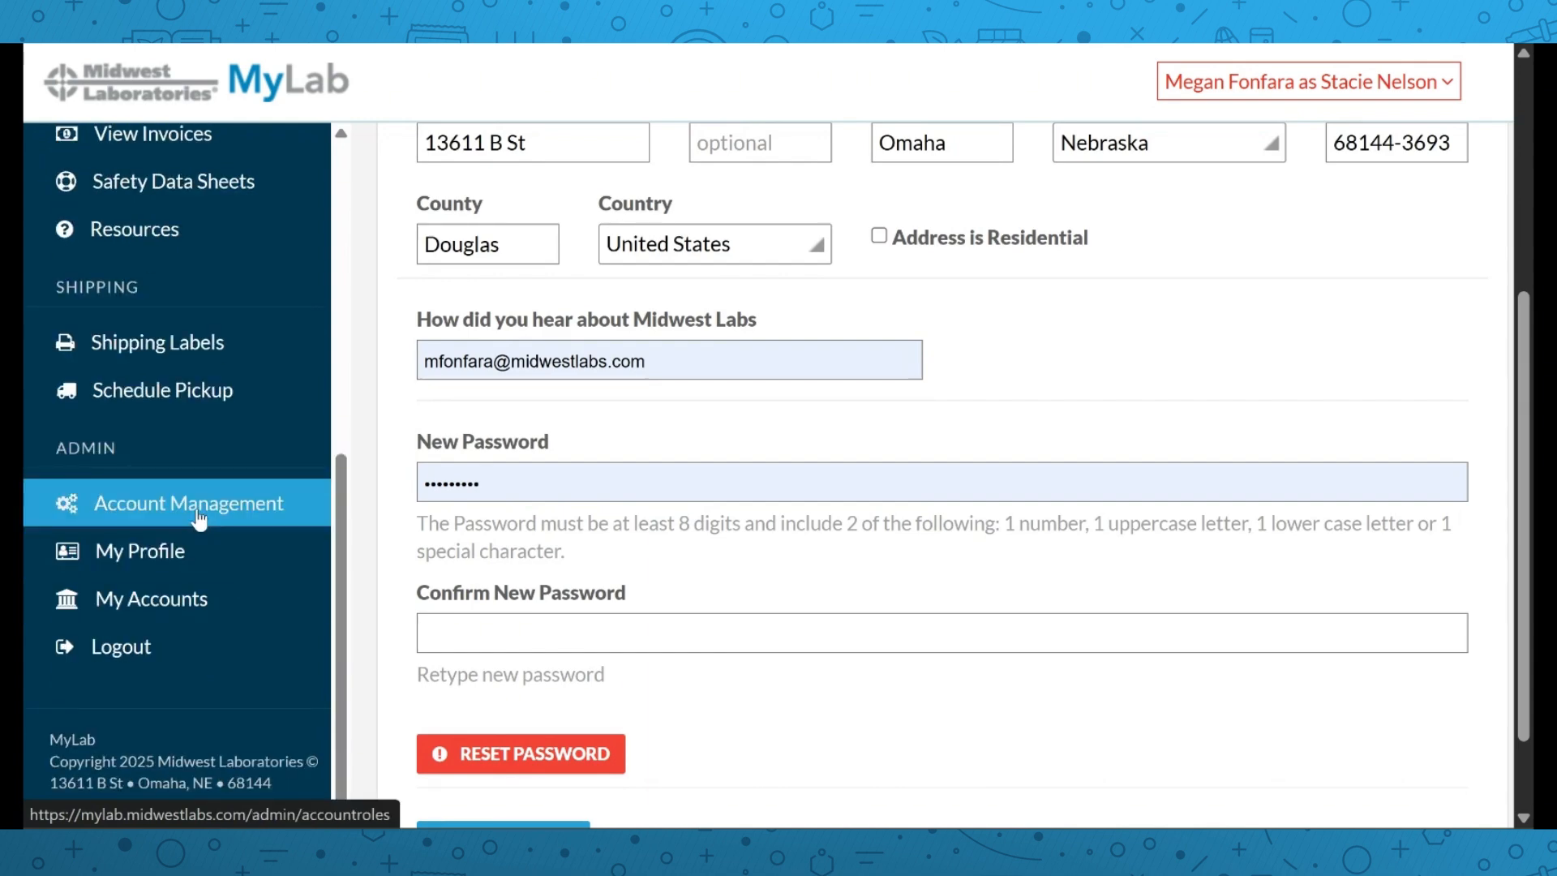
Expand the Midwest Labs test account's user list in Account Management
{"action": "left_click", "coordinate": [198, 510]}
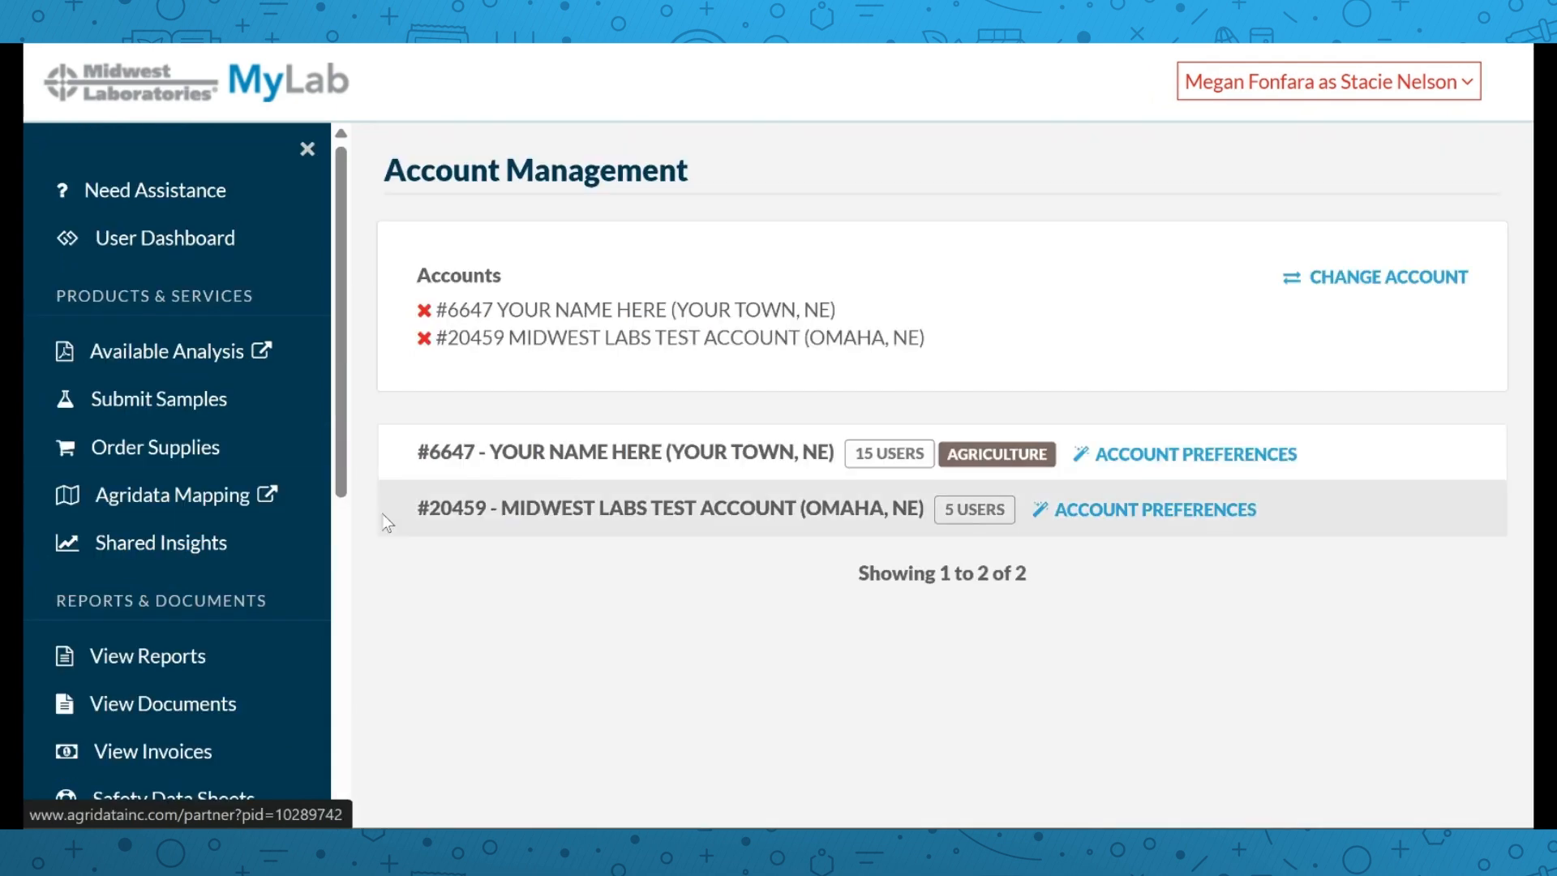
{"action": "left_click", "coordinate": [481, 511]}
{"action": "scroll", "coordinate": [495, 517], "scroll_direction": "down", "scroll_amount": 7}
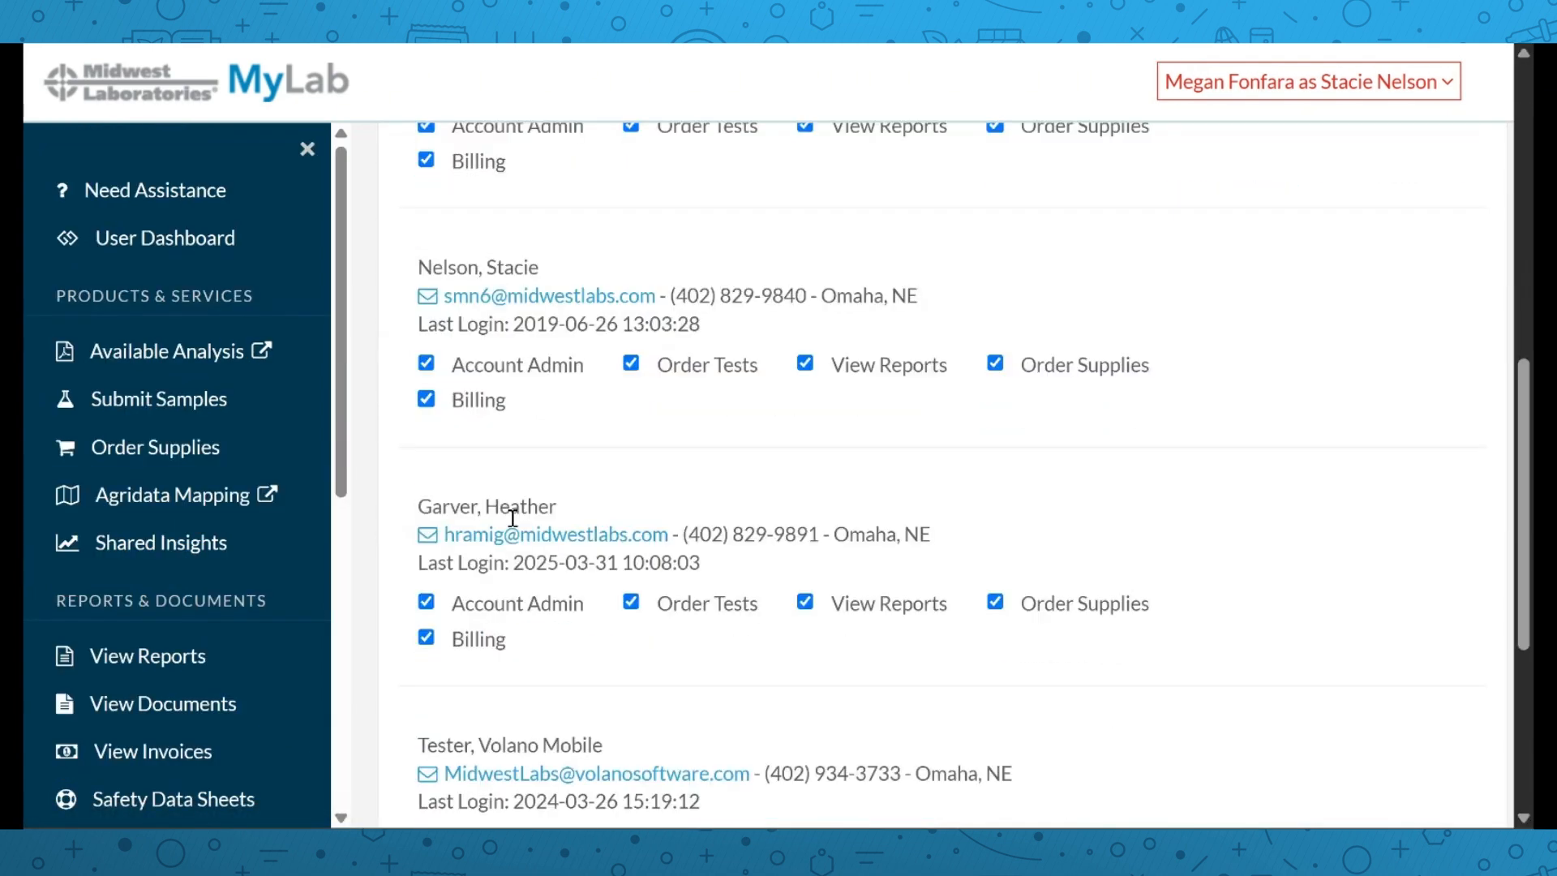
{"action": "scroll", "coordinate": [513, 517], "scroll_direction": "down", "scroll_amount": 5}
Enter the new user's e-mail address in User Email and add them to the account
{"action": "left_click", "coordinate": [474, 584]}
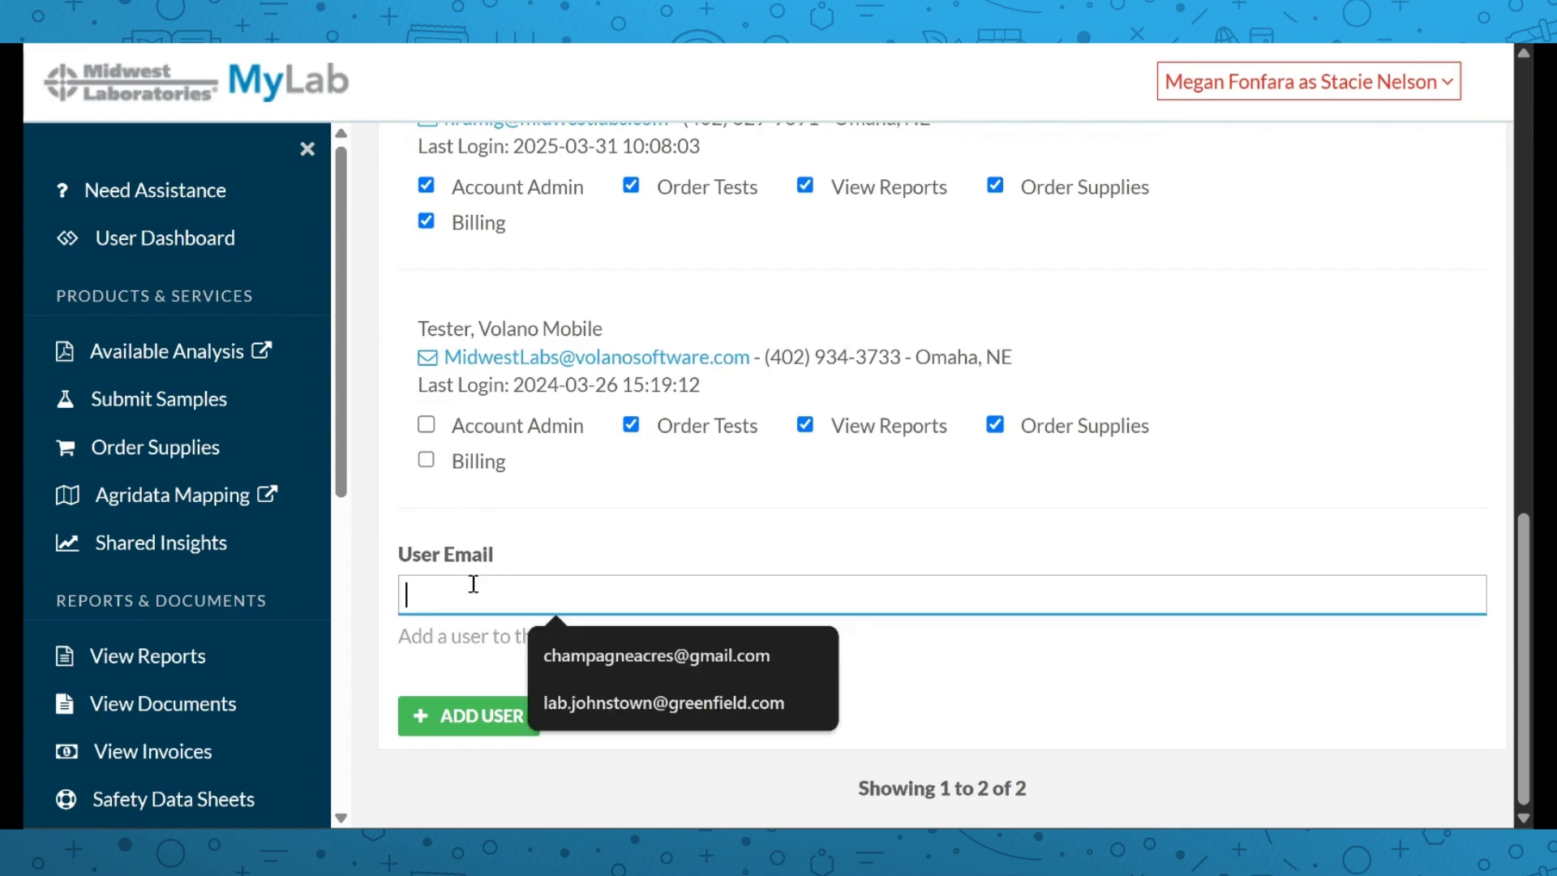
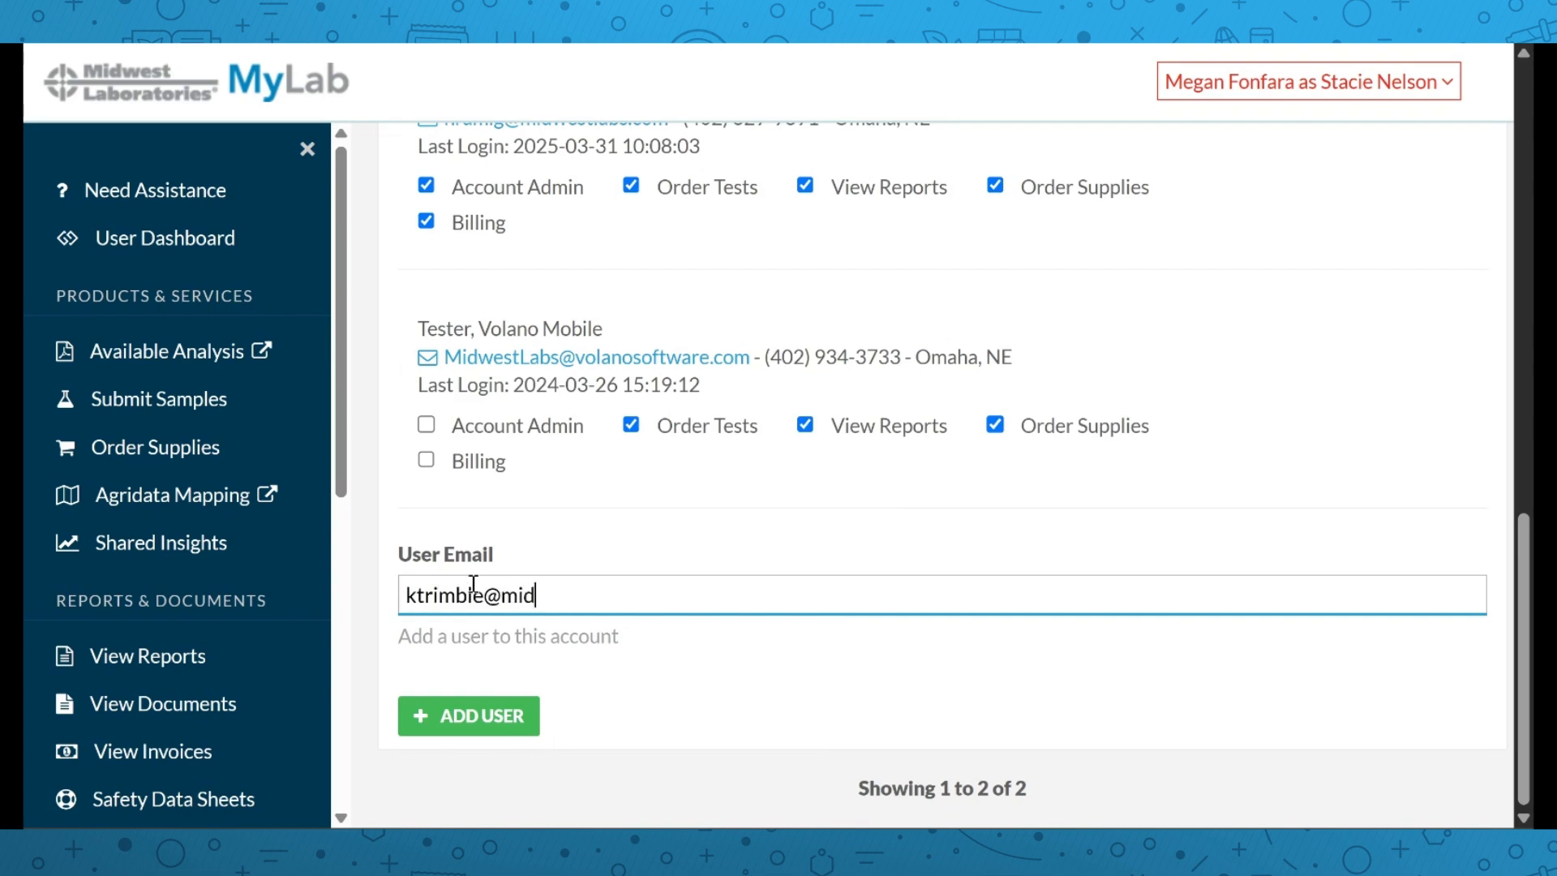
{"action": "left_click", "coordinate": [452, 714]}
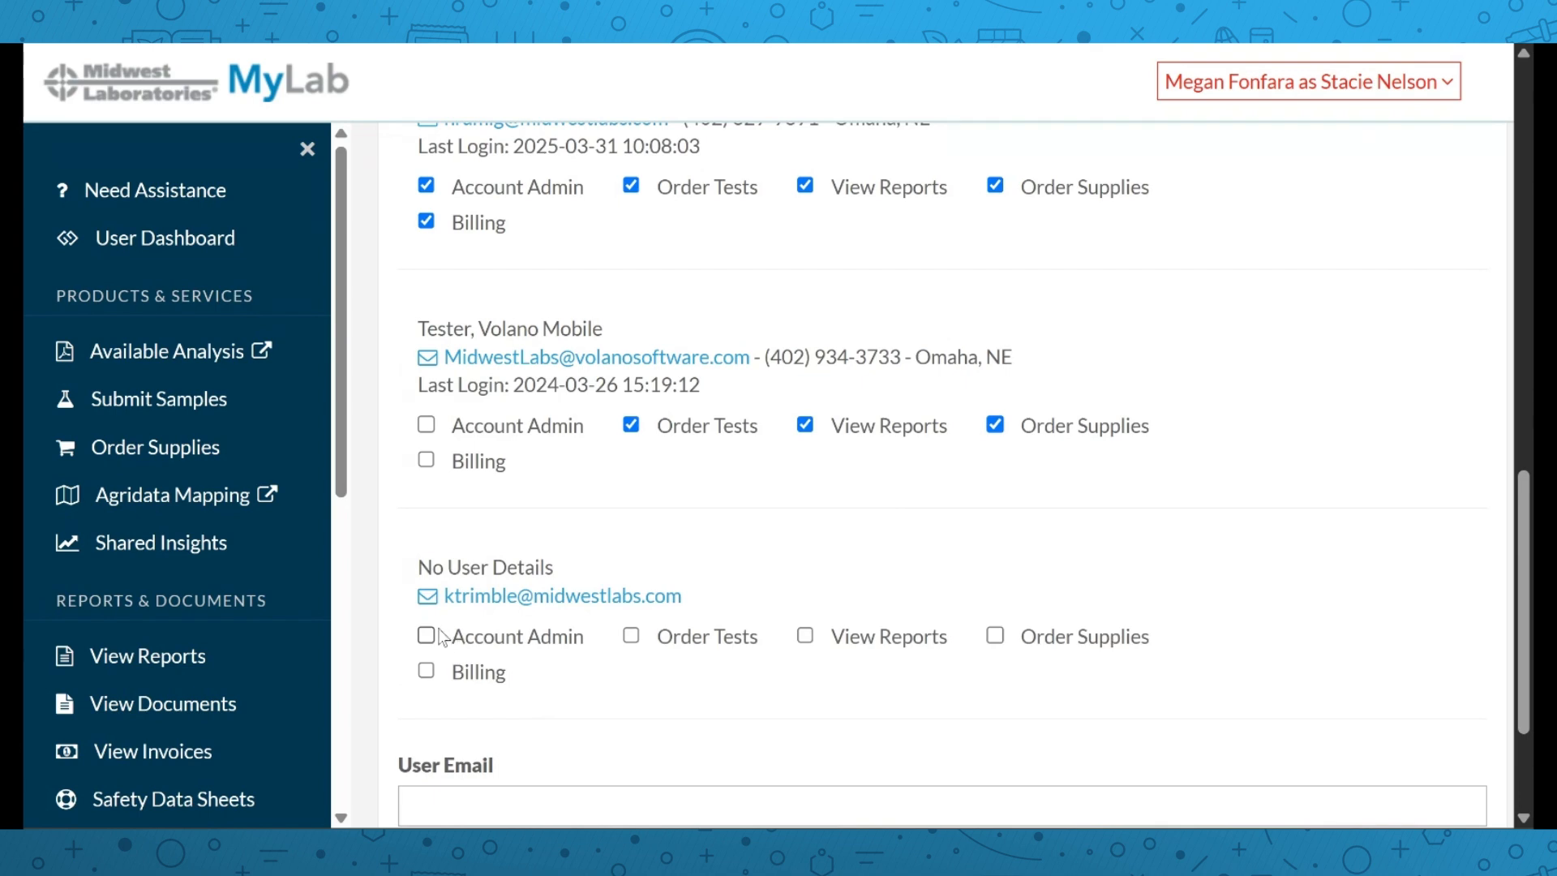
Grant the new user full Account Admin access with all five permissions and save
{"action": "left_click", "coordinate": [442, 640]}
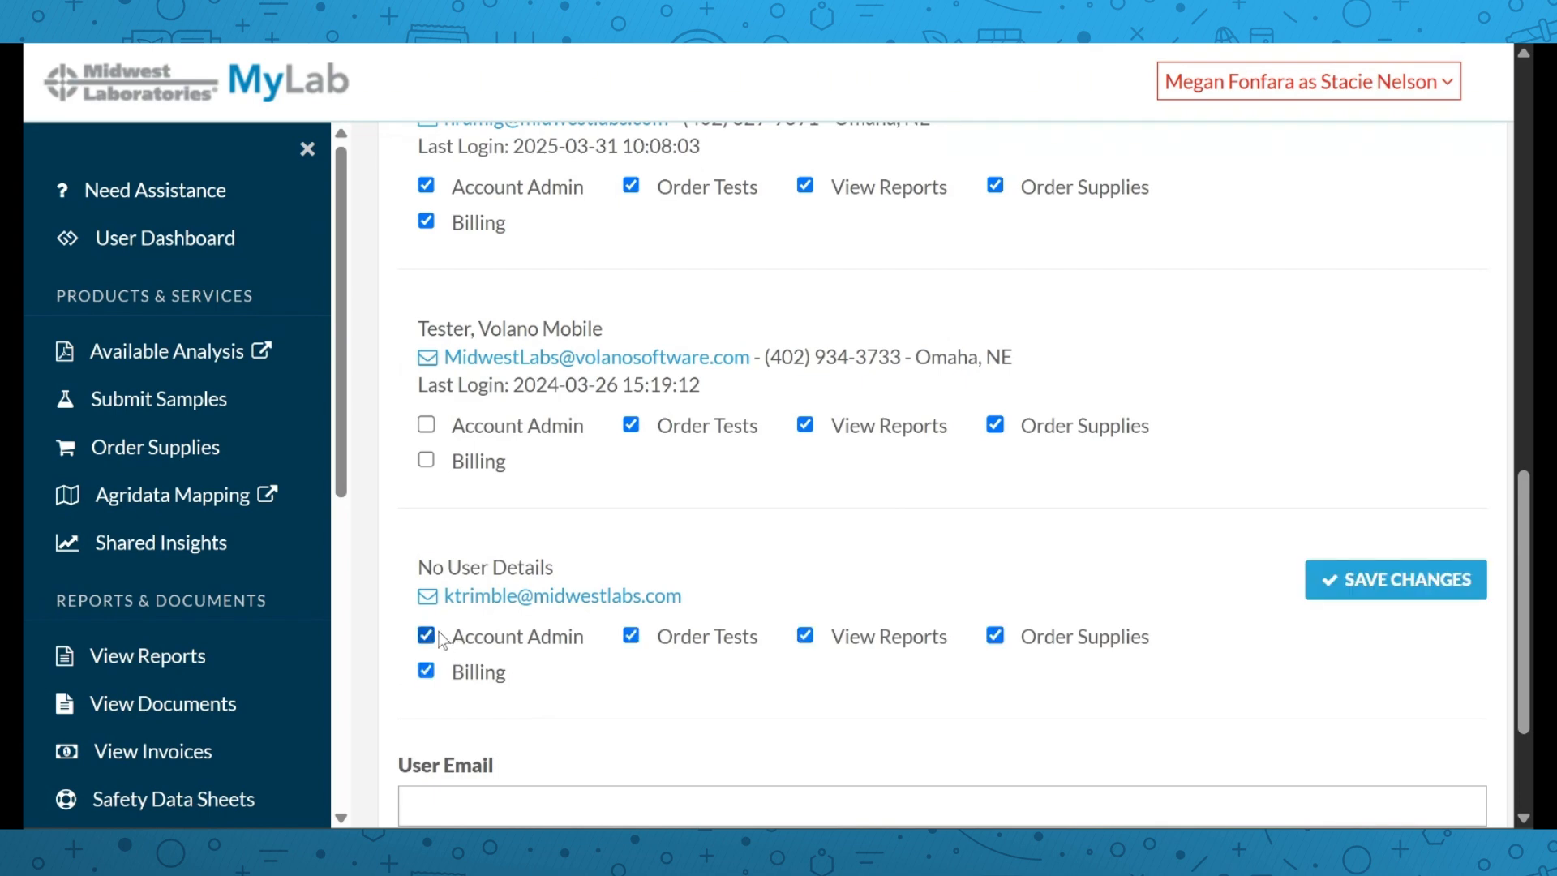
{"action": "left_click", "coordinate": [496, 637]}
{"action": "left_click", "coordinate": [653, 642]}
{"action": "left_click", "coordinate": [820, 640]}
{"action": "left_click", "coordinate": [1048, 641]}
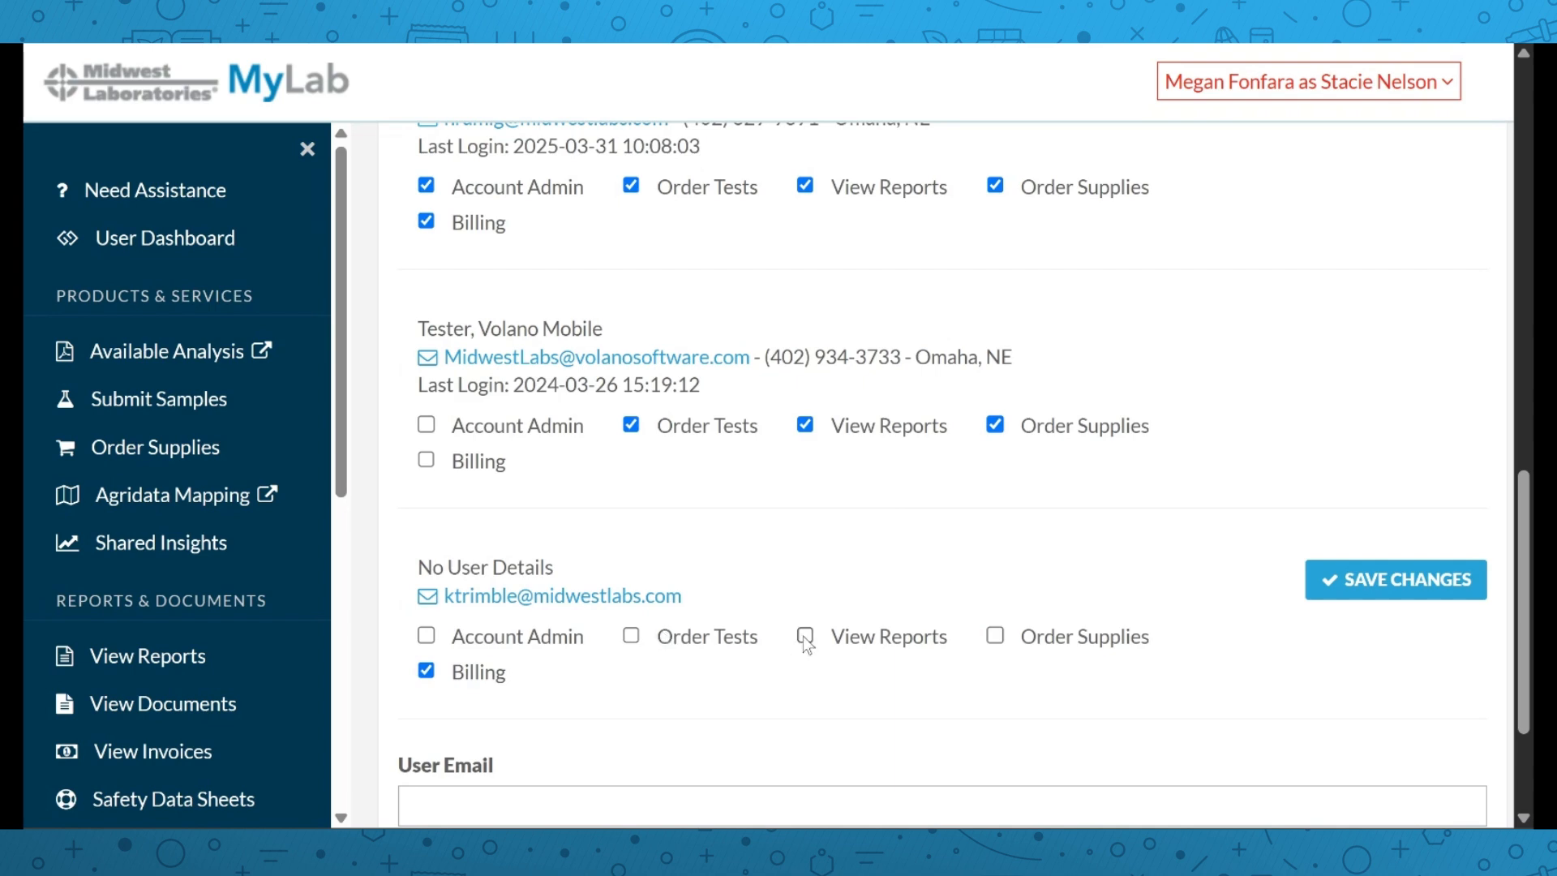
{"action": "left_click", "coordinate": [465, 681]}
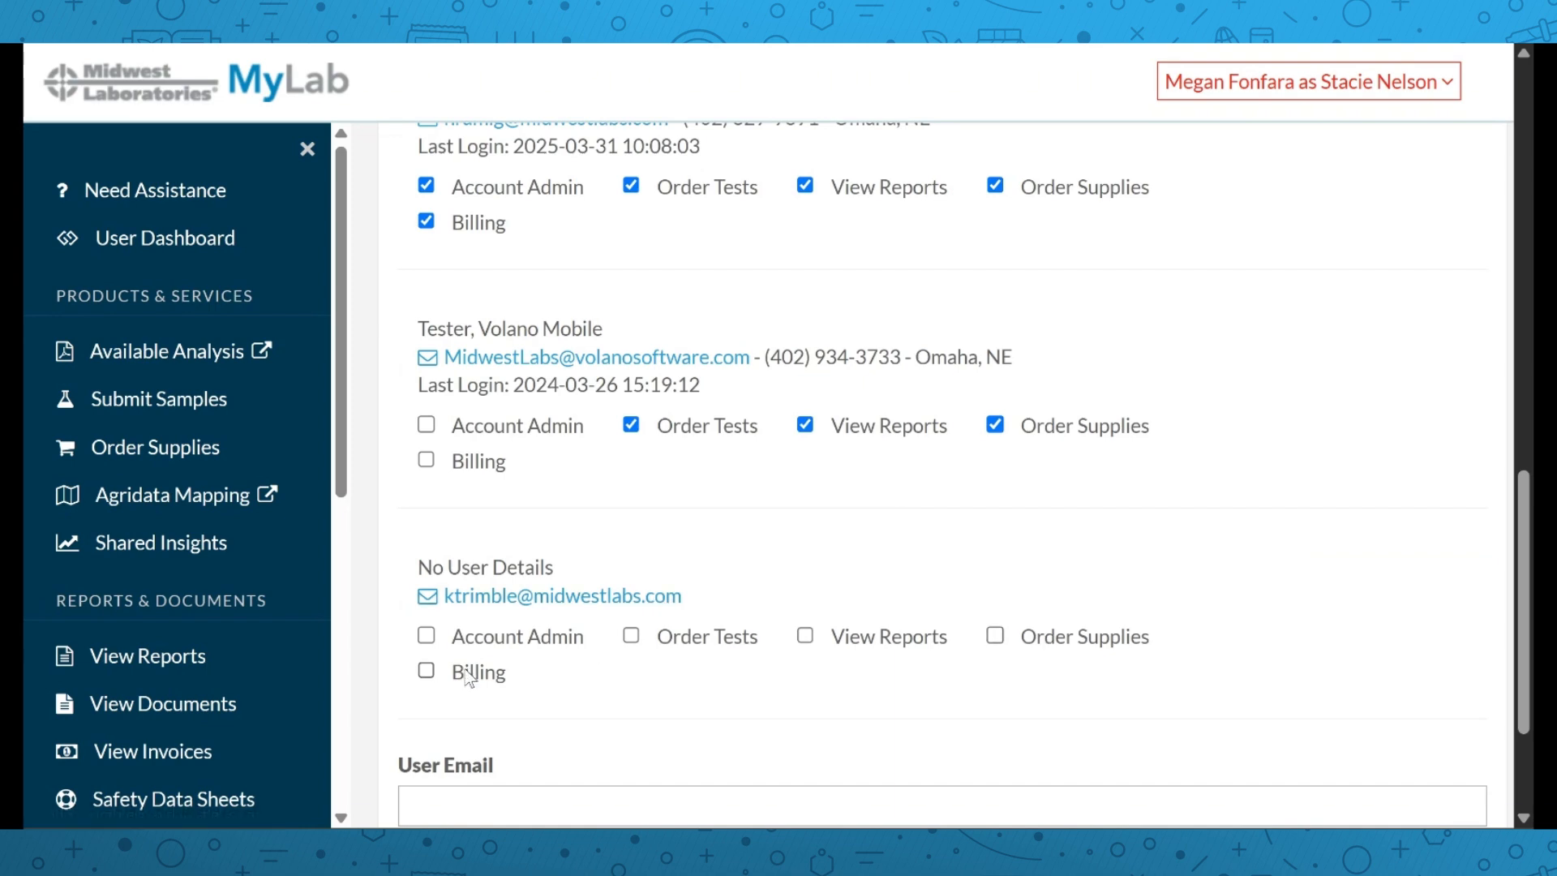
{"action": "left_click", "coordinate": [470, 673]}
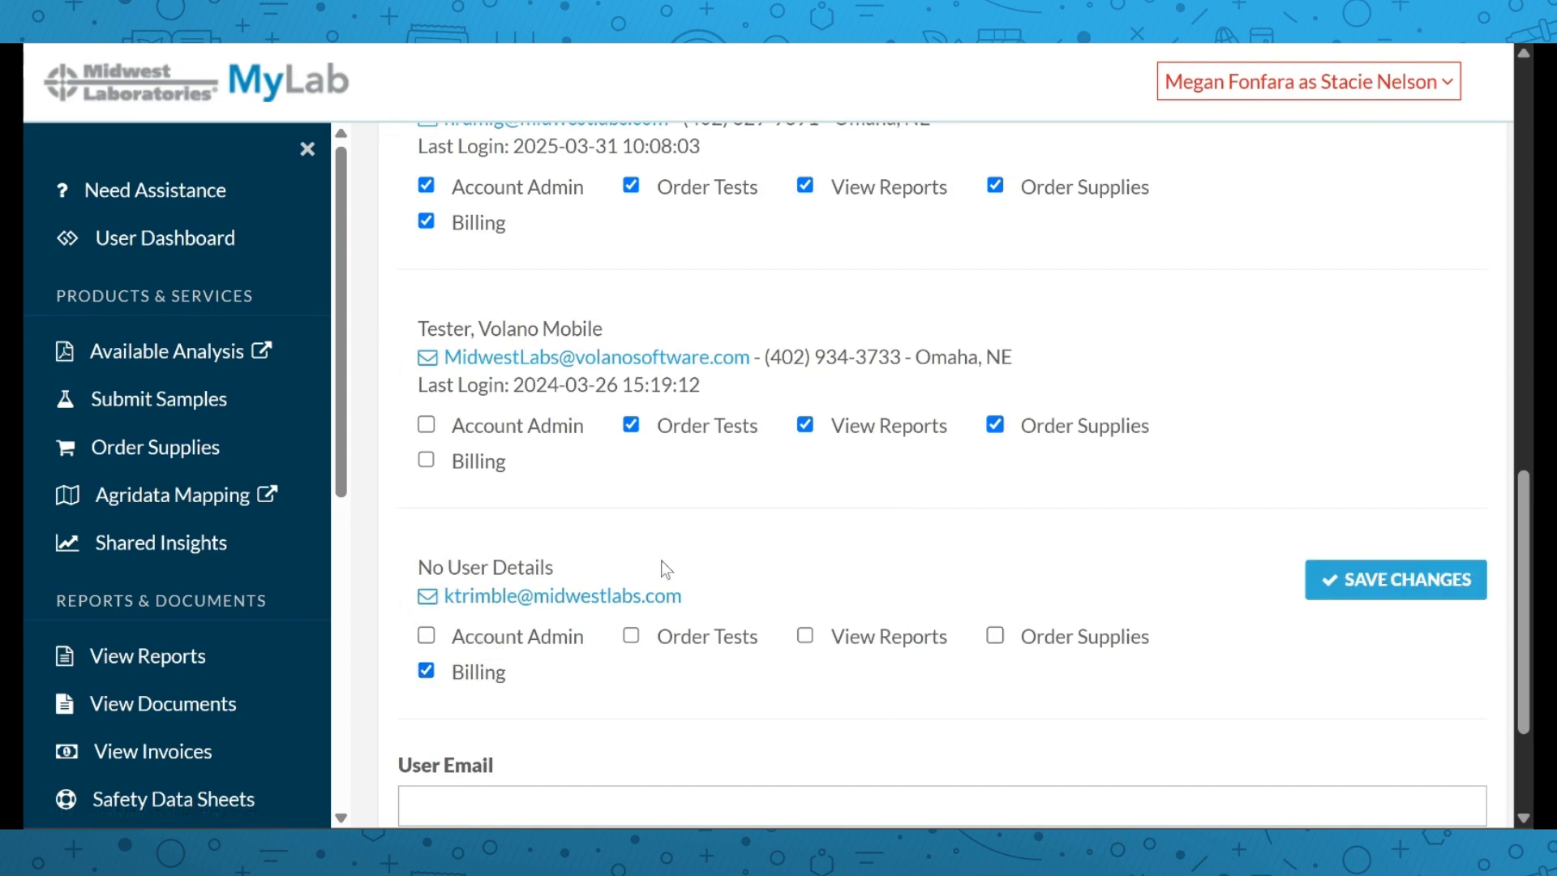
{"action": "left_click", "coordinate": [425, 636]}
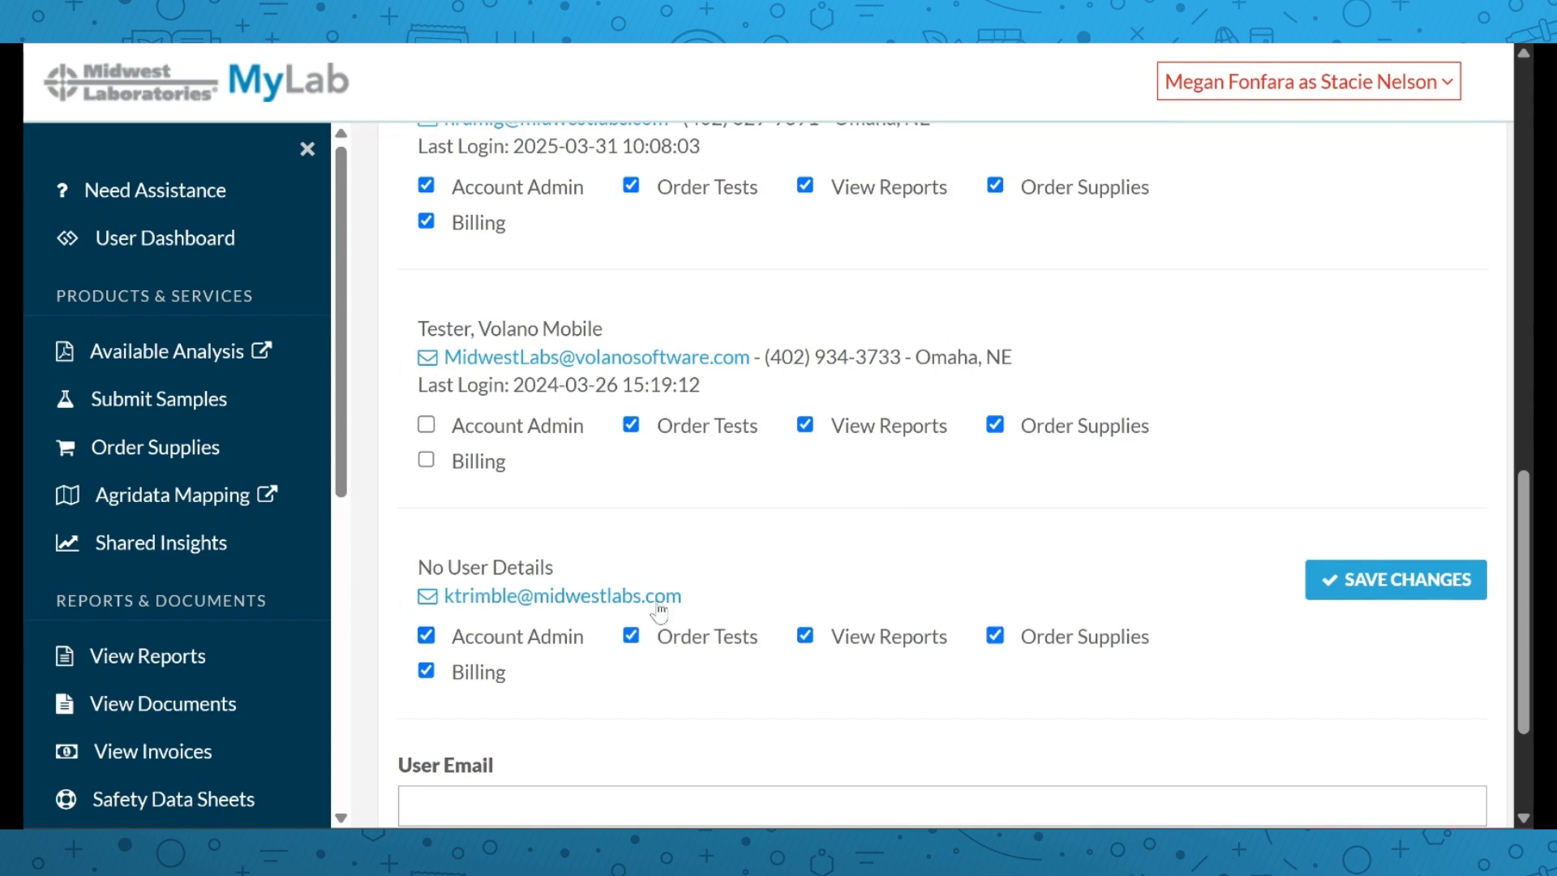
{"action": "left_click", "coordinate": [1401, 600]}
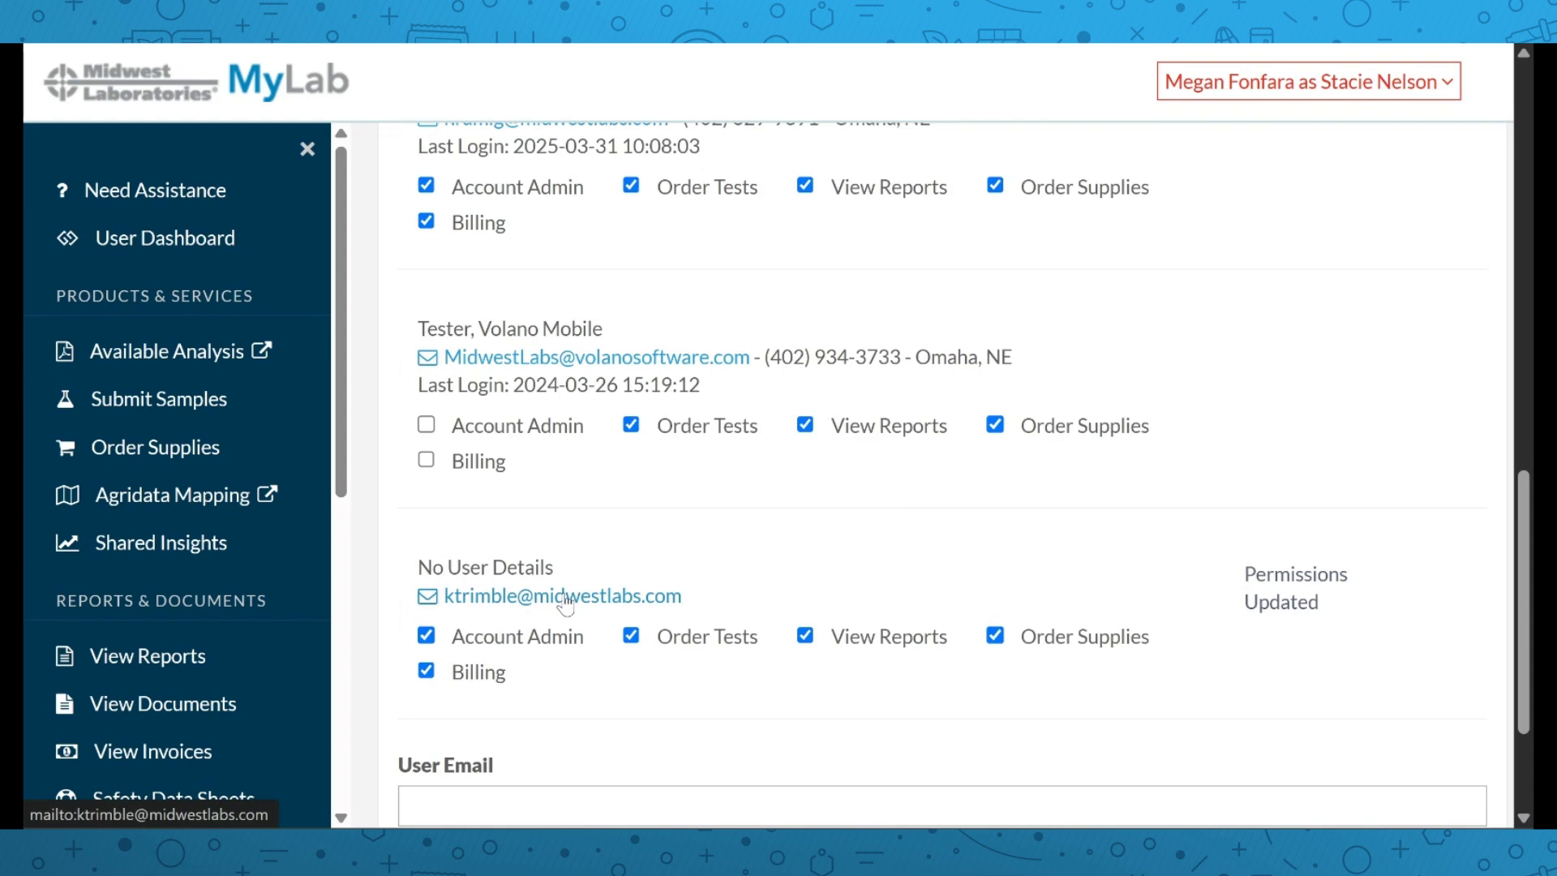
Clear Account Admin, Order Tests, View Reports, Order Supplies and Billing, then save again
{"action": "left_click", "coordinate": [497, 643]}
{"action": "left_click", "coordinate": [703, 641]}
{"action": "left_click", "coordinate": [851, 640]}
{"action": "left_click", "coordinate": [1064, 641]}
{"action": "left_click", "coordinate": [477, 673]}
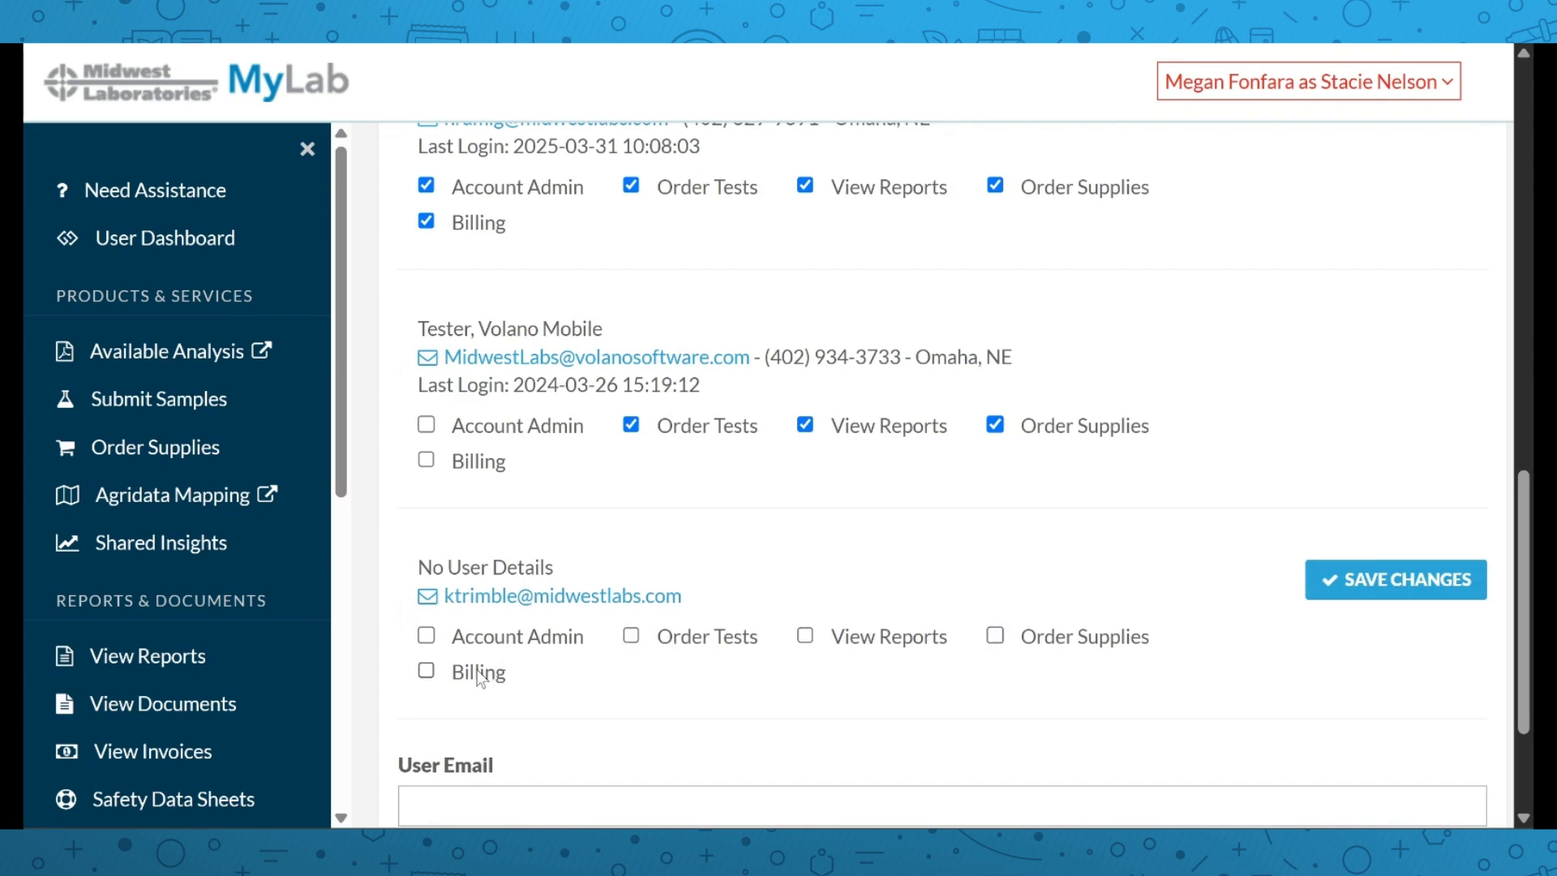
{"action": "left_click", "coordinate": [1426, 587]}
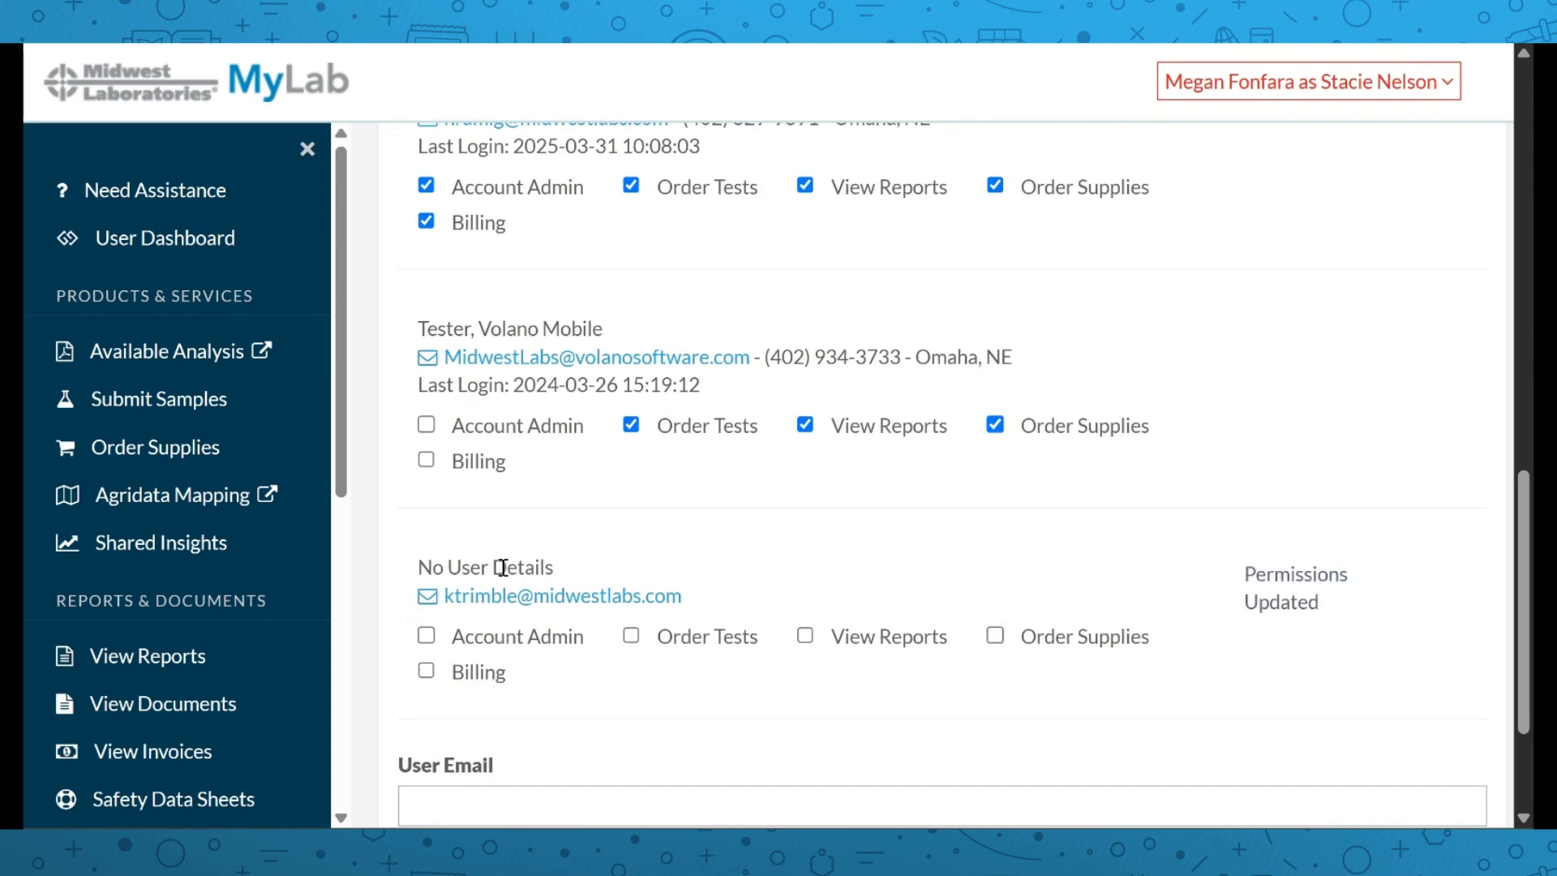
{"action": "scroll", "coordinate": [208, 551], "scroll_direction": "down", "scroll_amount": 2}
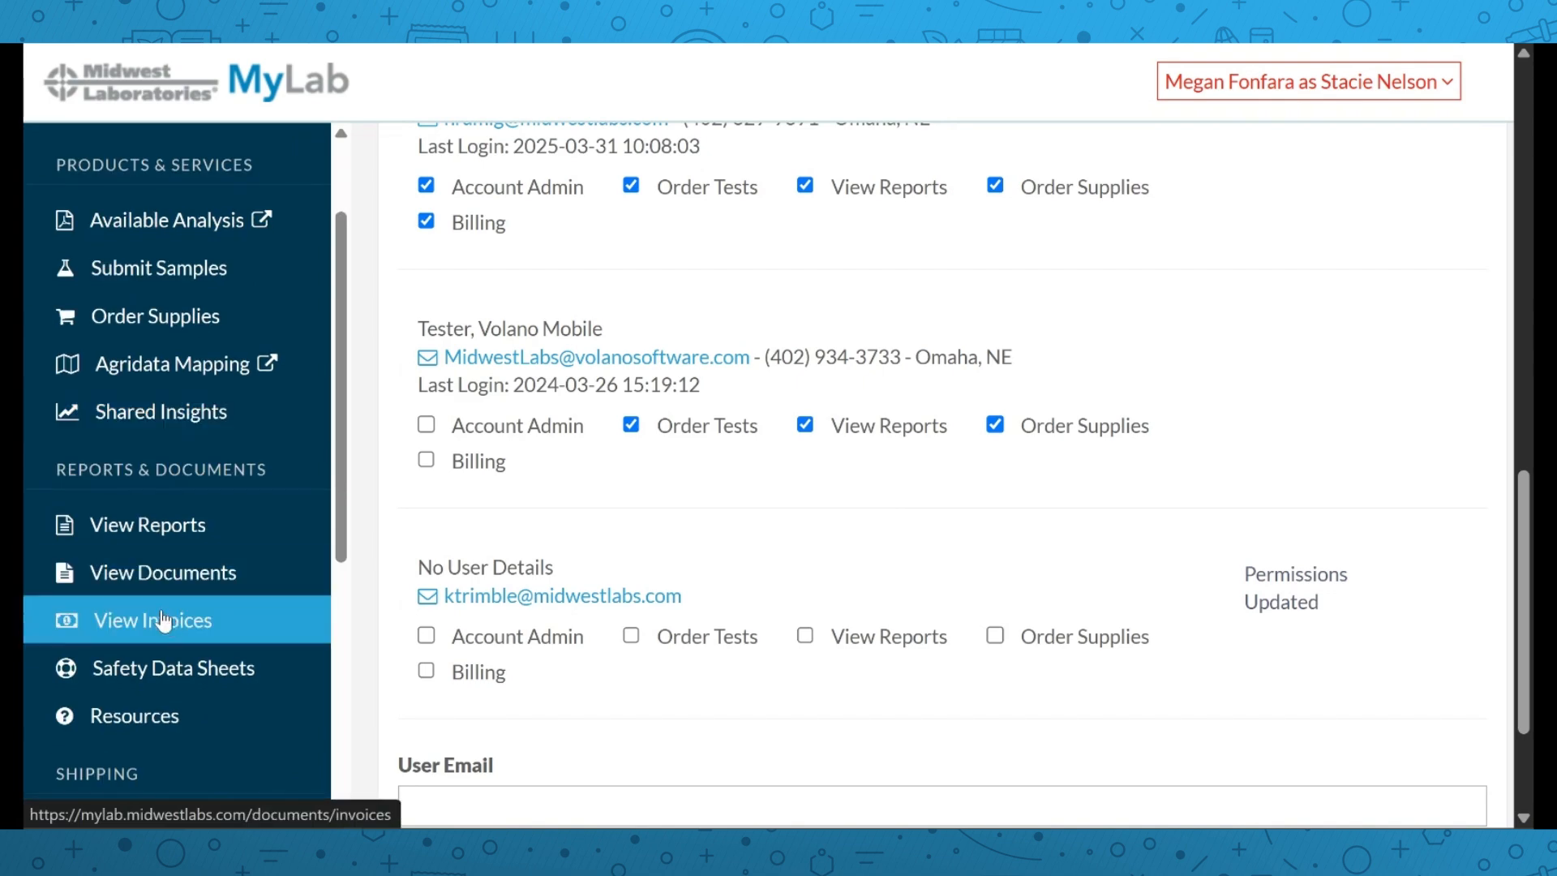